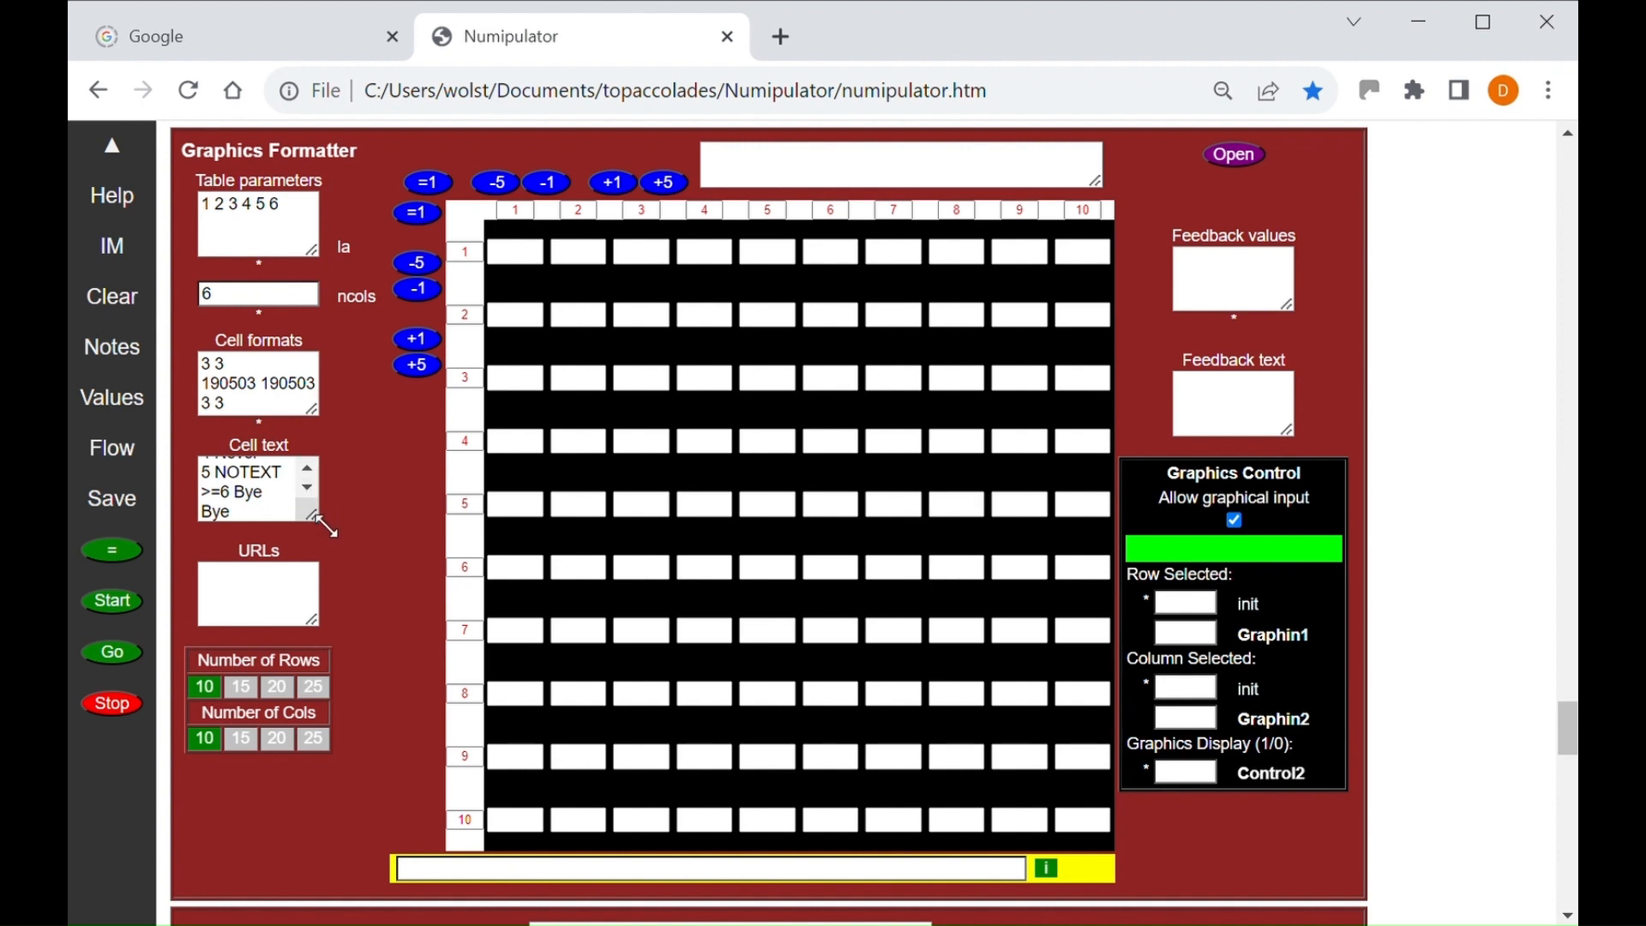
Enlarge the Graphics Formatter's Cell text box, calculate the six-column table, and examine the 190503 code in Cell formats
{"action": "left_click_drag", "start_coordinate": [326, 533], "coordinate": [334, 626]}
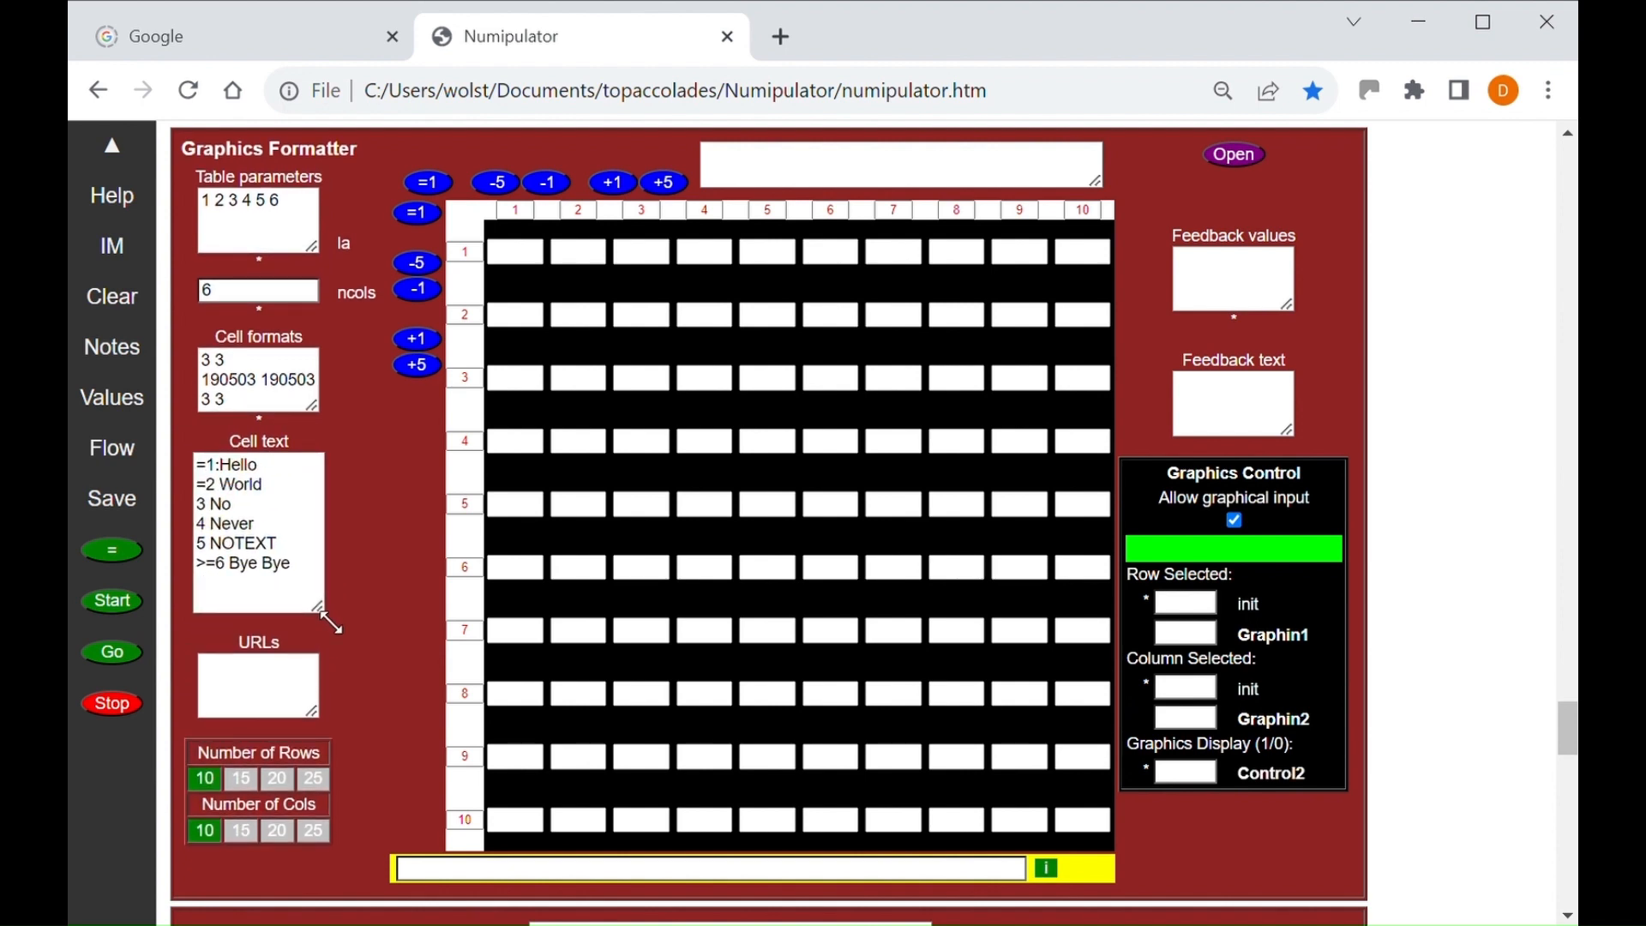
{"action": "left_click", "coordinate": [110, 553]}
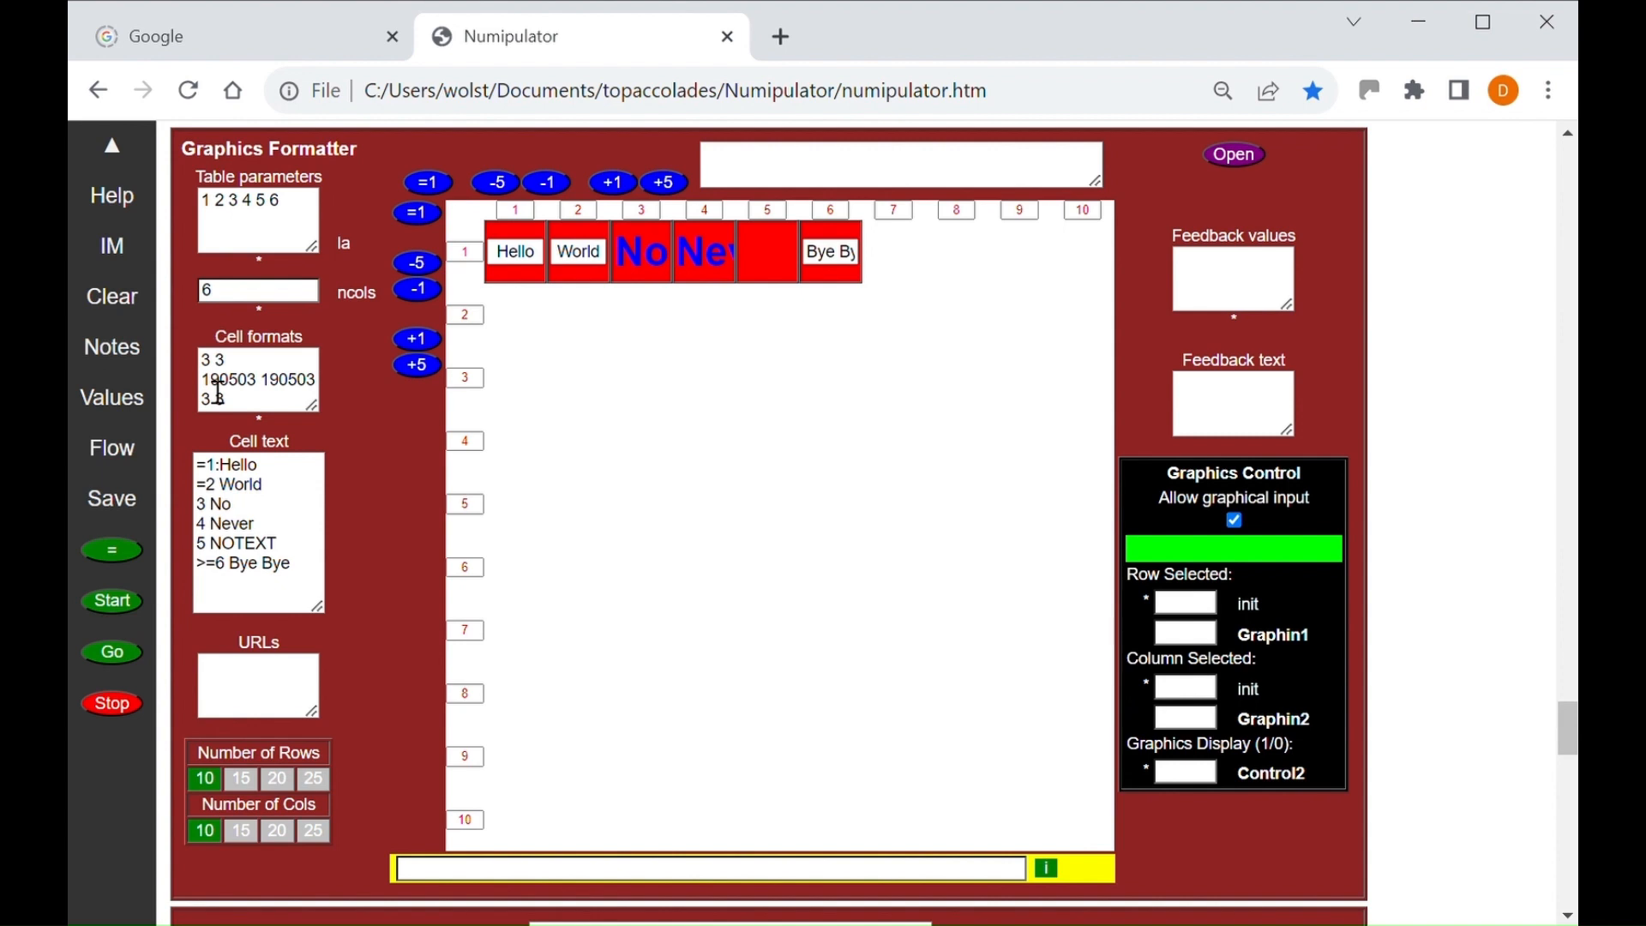
{"action": "left_click_drag", "start_coordinate": [221, 383], "coordinate": [238, 383]}
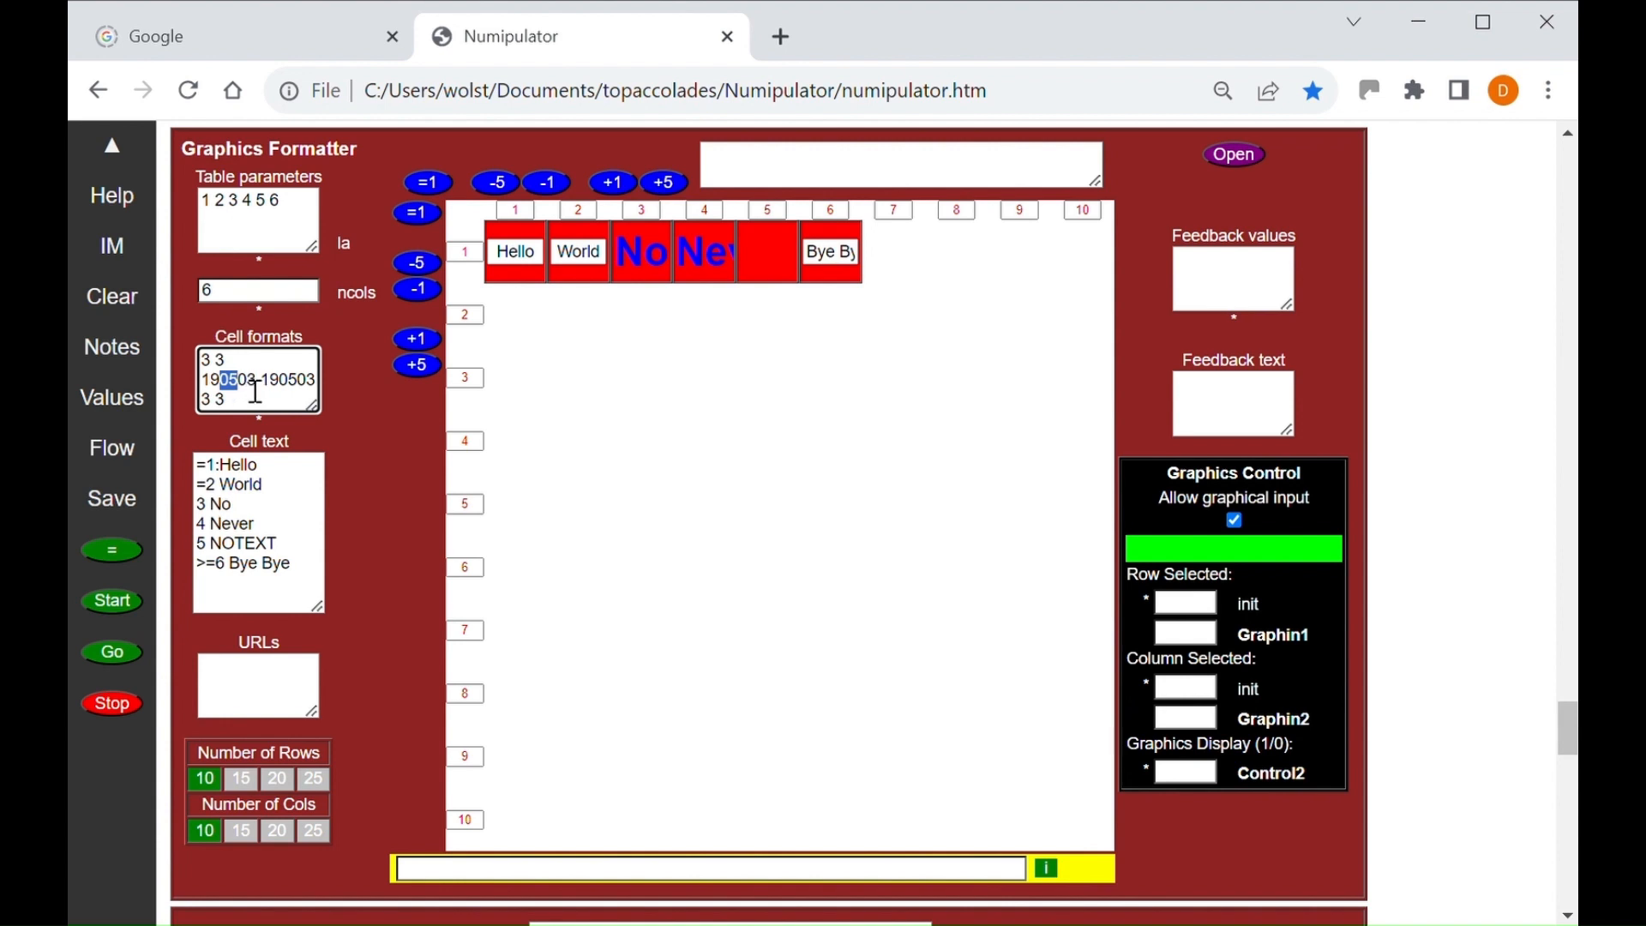
{"action": "left_click_drag", "start_coordinate": [258, 394], "coordinate": [271, 395]}
{"action": "left_click", "coordinate": [389, 447]}
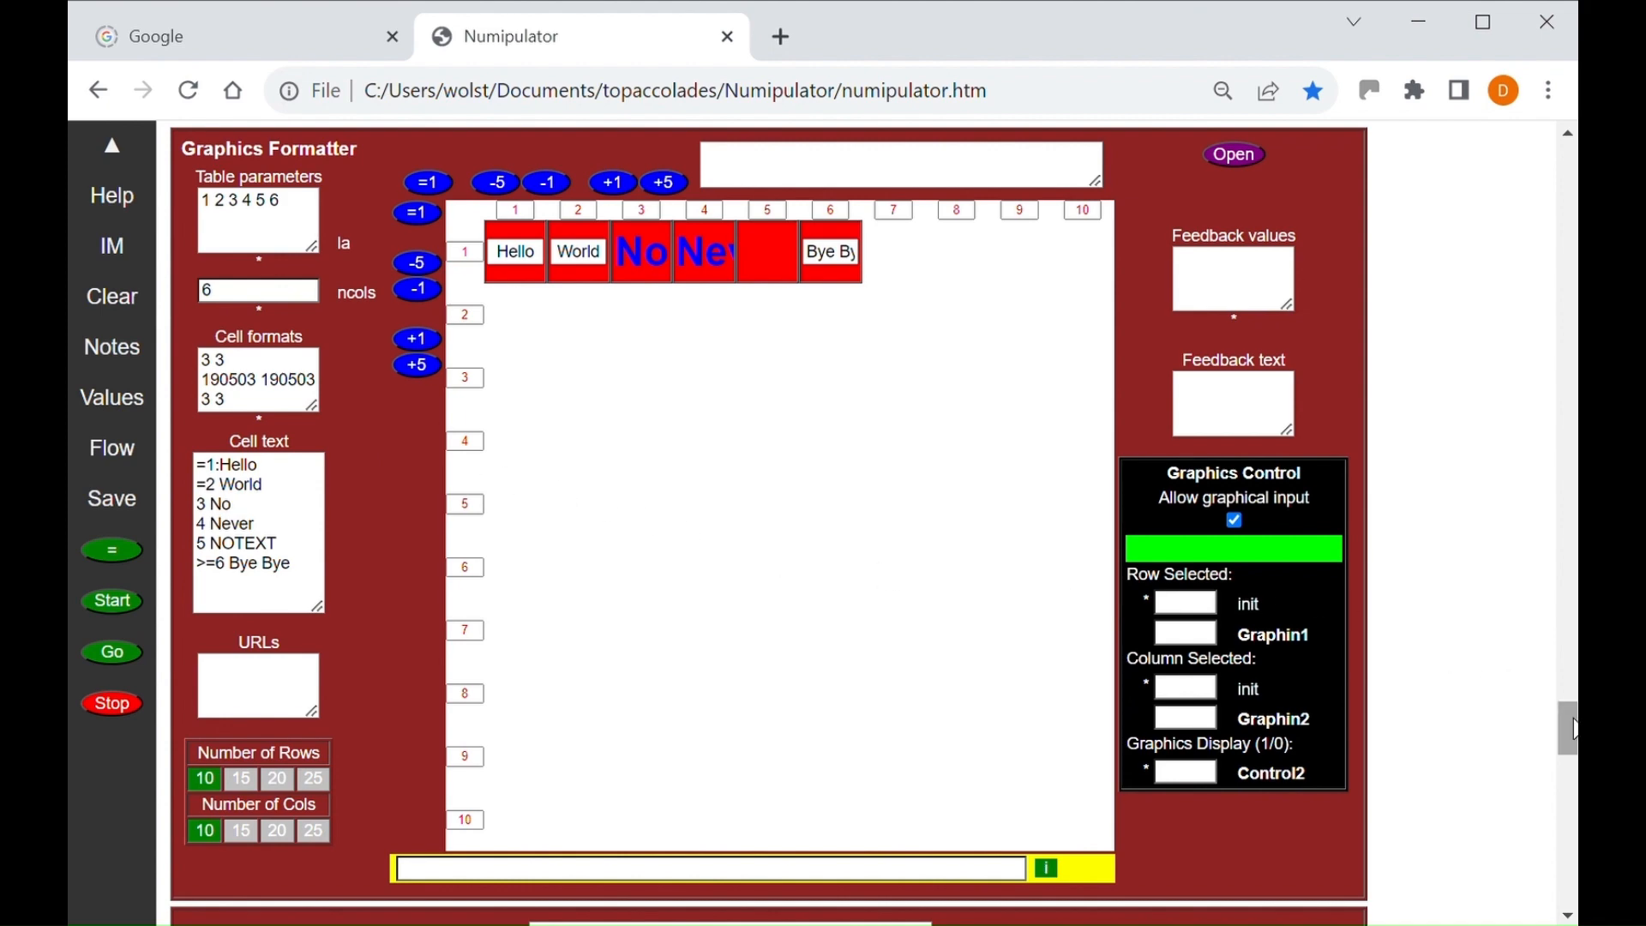
Define the color mappings "White 1 Black 2 Red 3 Green 4 Blue 5" in the Mappings box
{"action": "left_click_drag", "start_coordinate": [1575, 730], "coordinate": [1563, 653]}
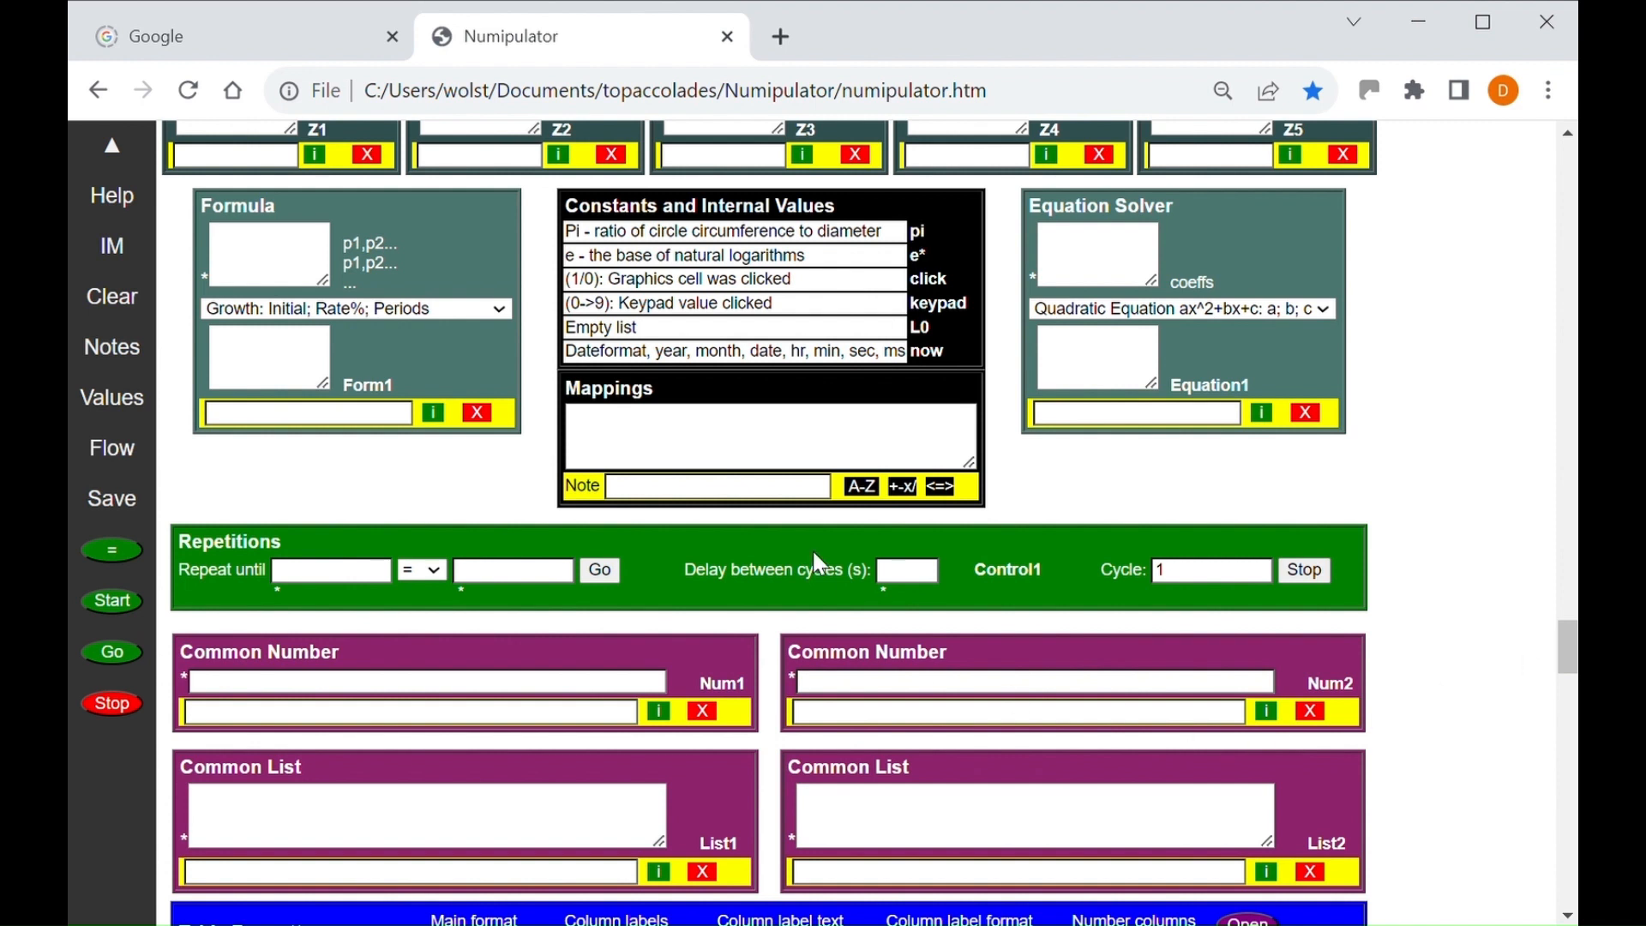
{"action": "left_click", "coordinate": [603, 446]}
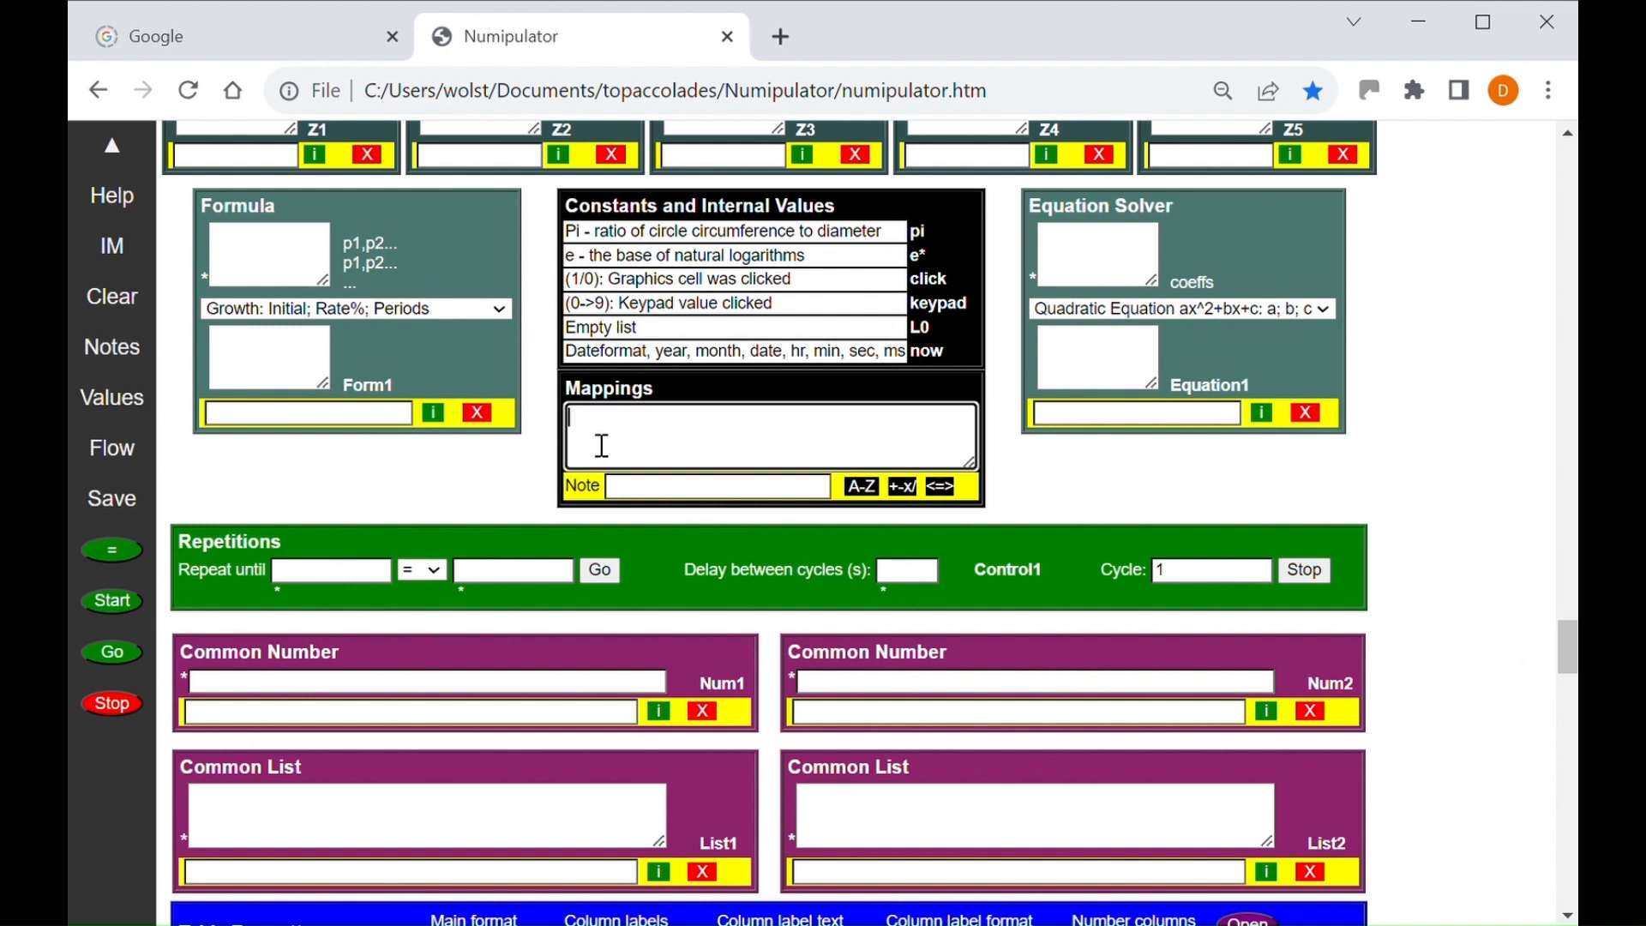
{"action": "type", "text": "White 1 Black 2 R"}
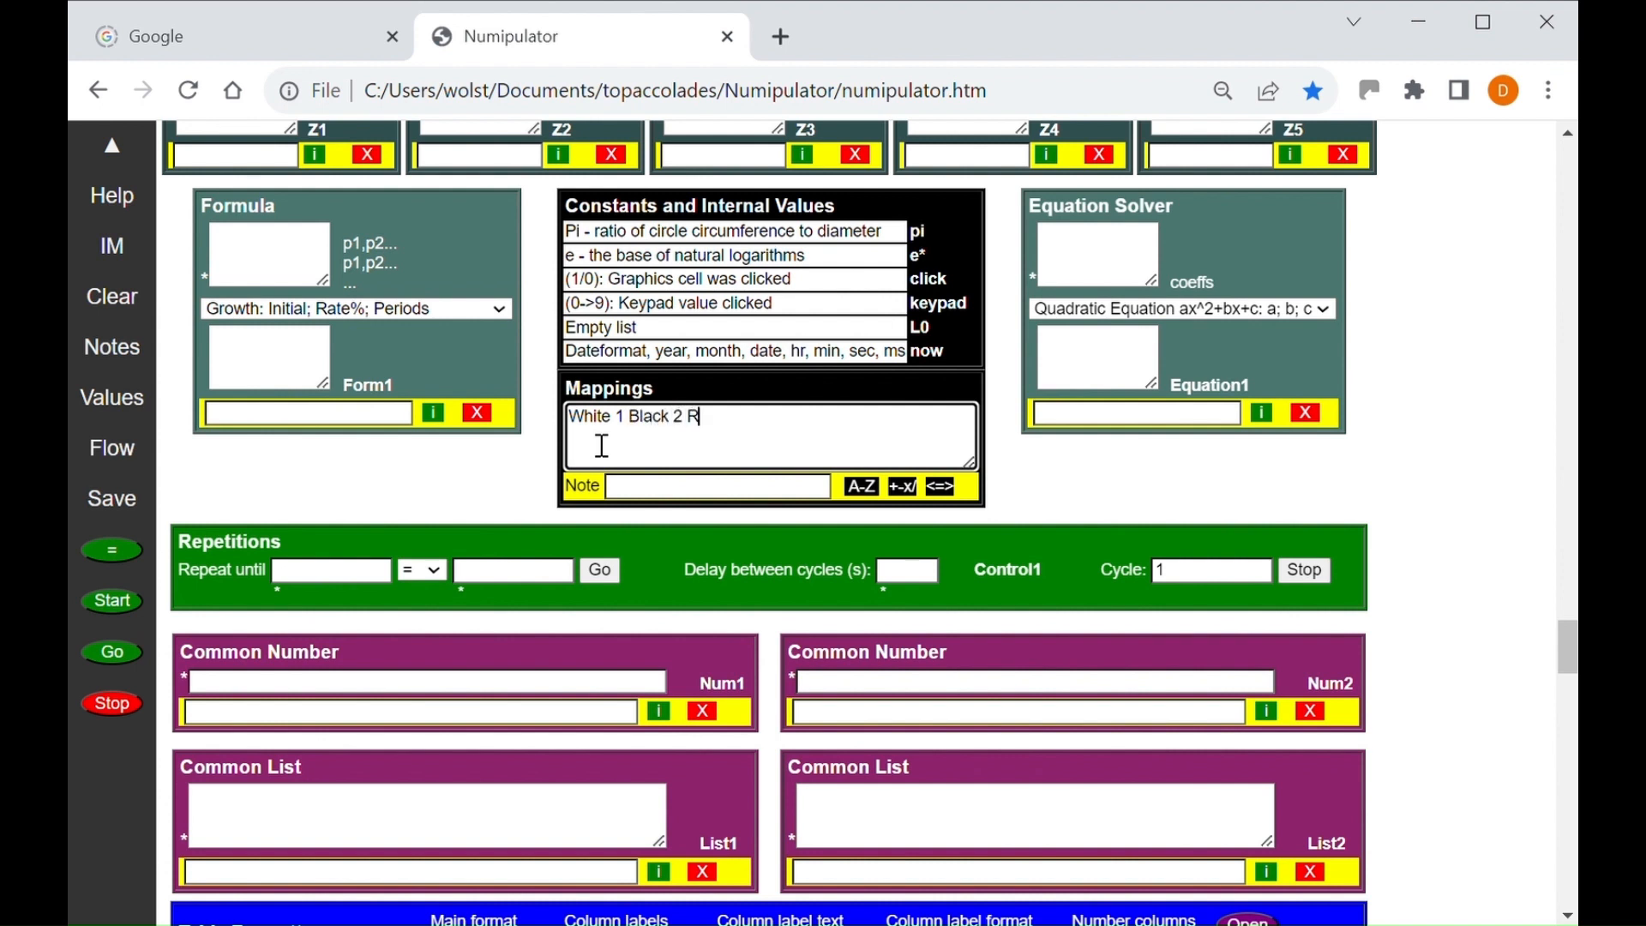
{"action": "type", "text": "ed 3 Green 4 Blue"}
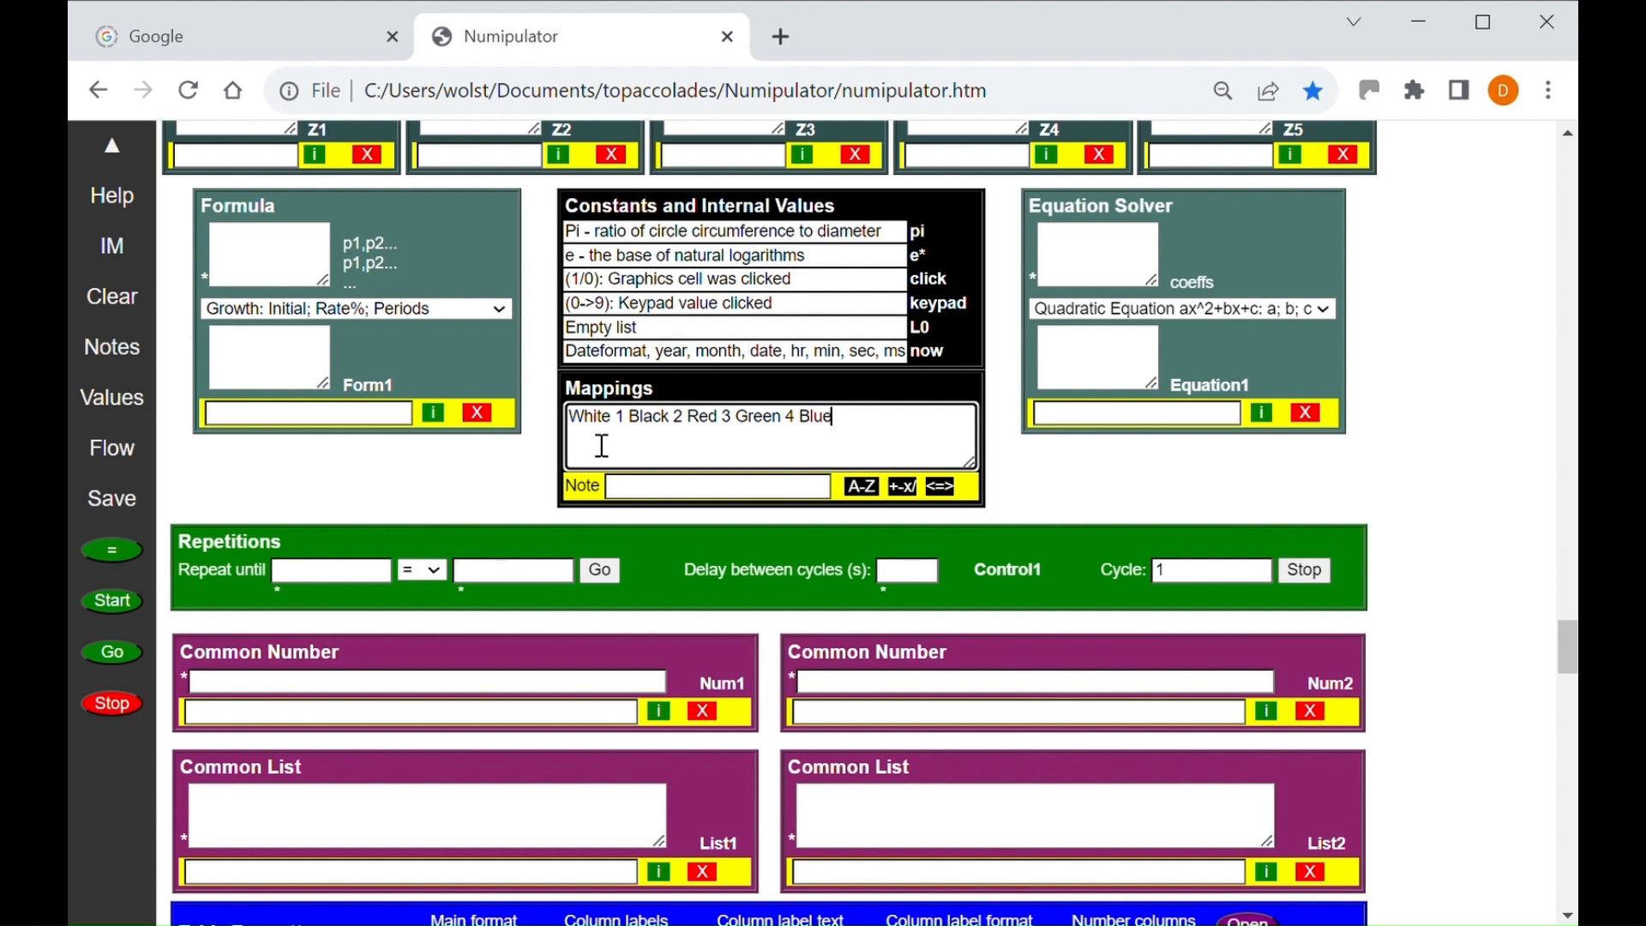
{"action": "type", "text": " 5"}
{"action": "left_click", "coordinate": [1161, 553]}
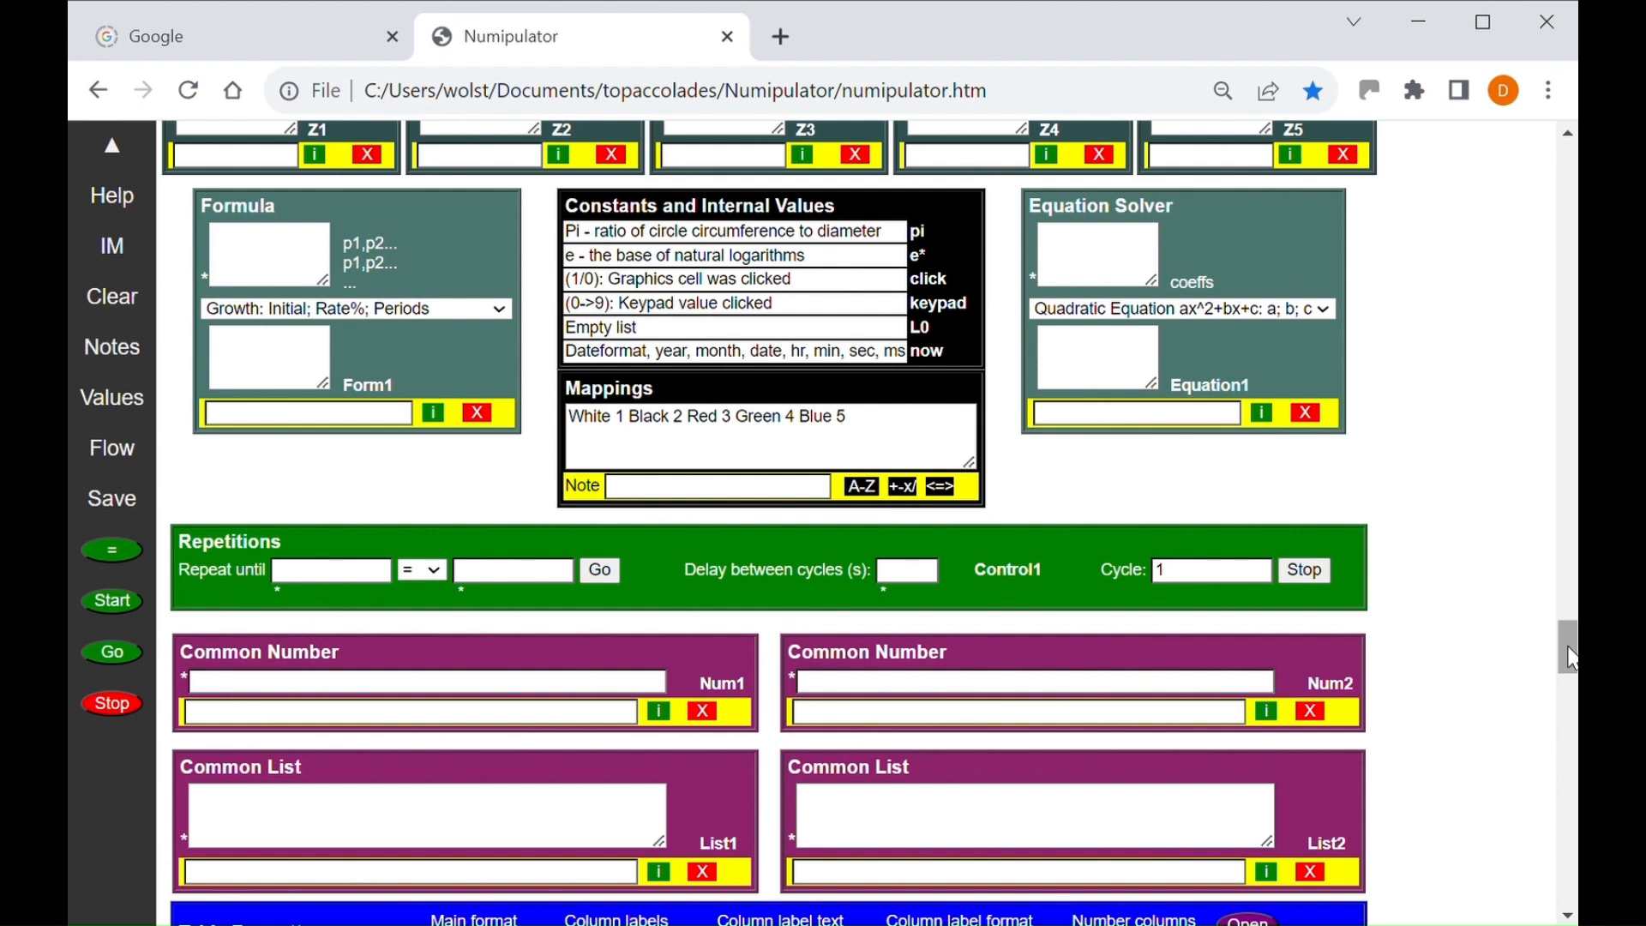
Enter Red and Blue as the two operands of the V1 Items Operation and calculate their sum
{"action": "left_click_drag", "start_coordinate": [1572, 658], "coordinate": [1544, 563]}
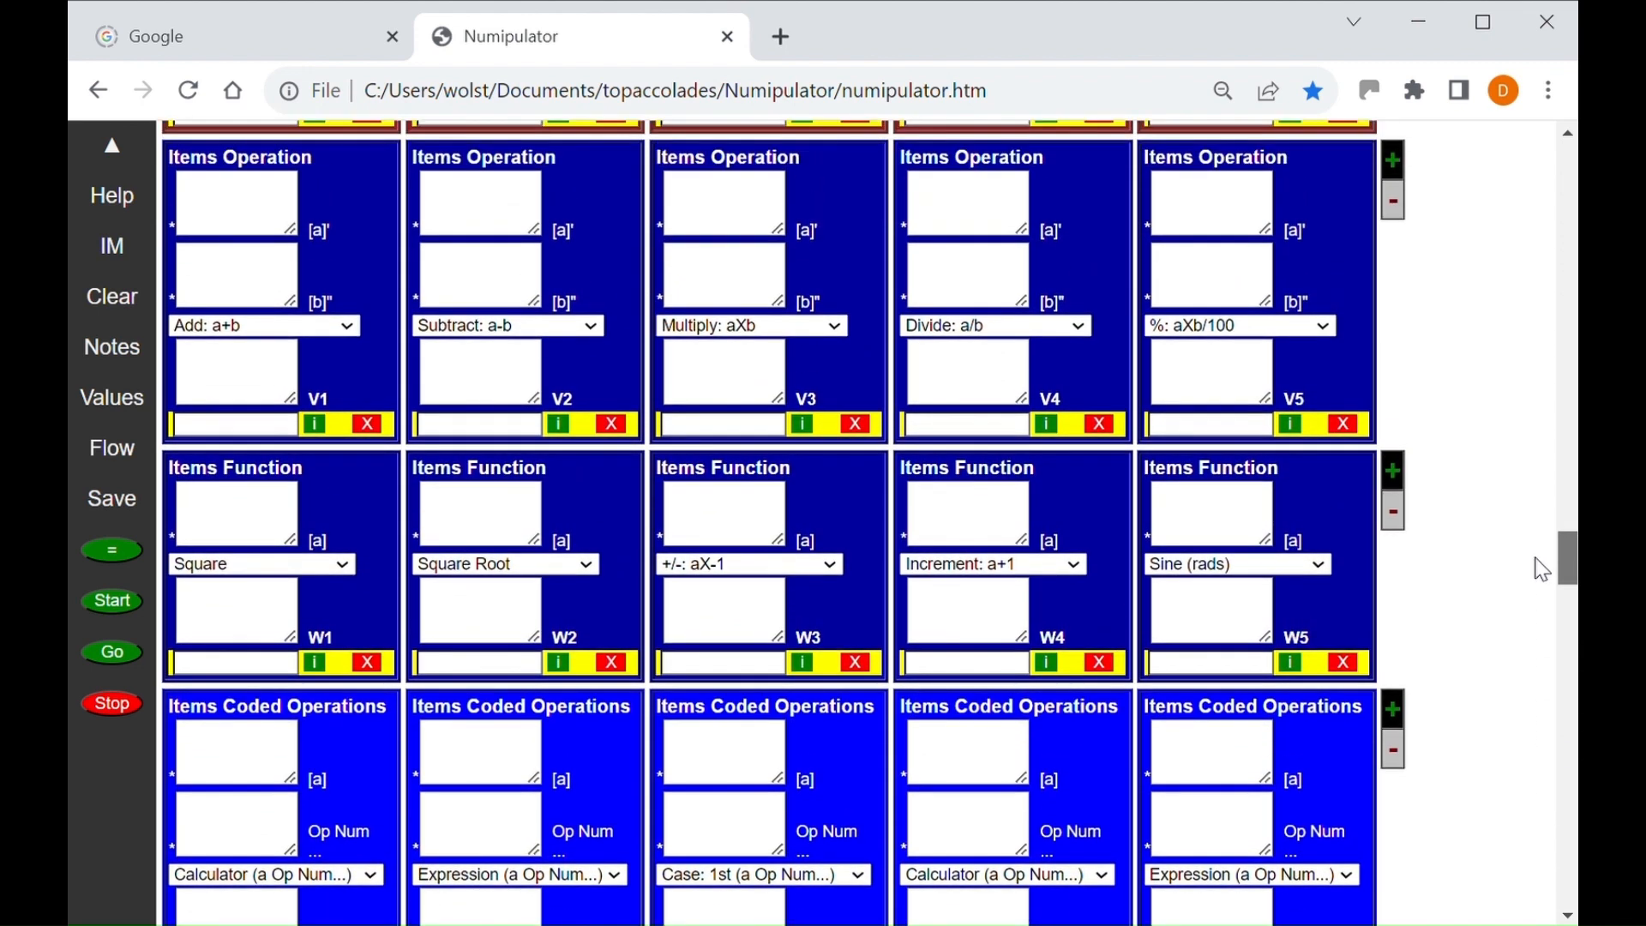
{"action": "left_click", "coordinate": [230, 206]}
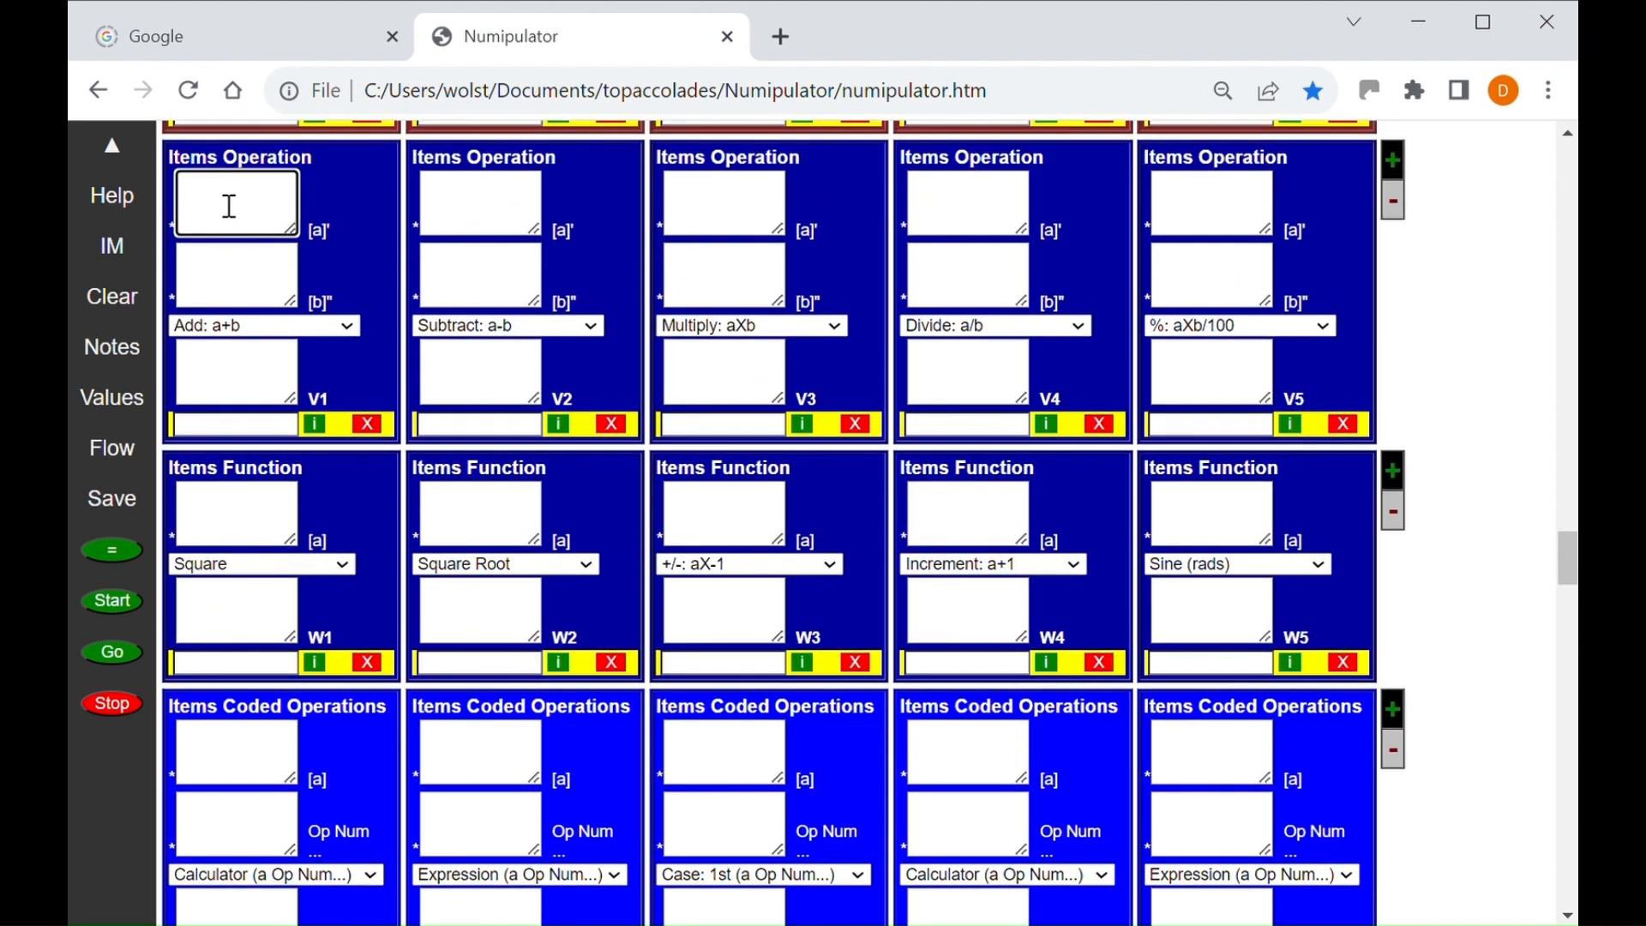
{"action": "type", "text": "Red"}
{"action": "left_click", "coordinate": [219, 276]}
{"action": "type", "text": "Blue"}
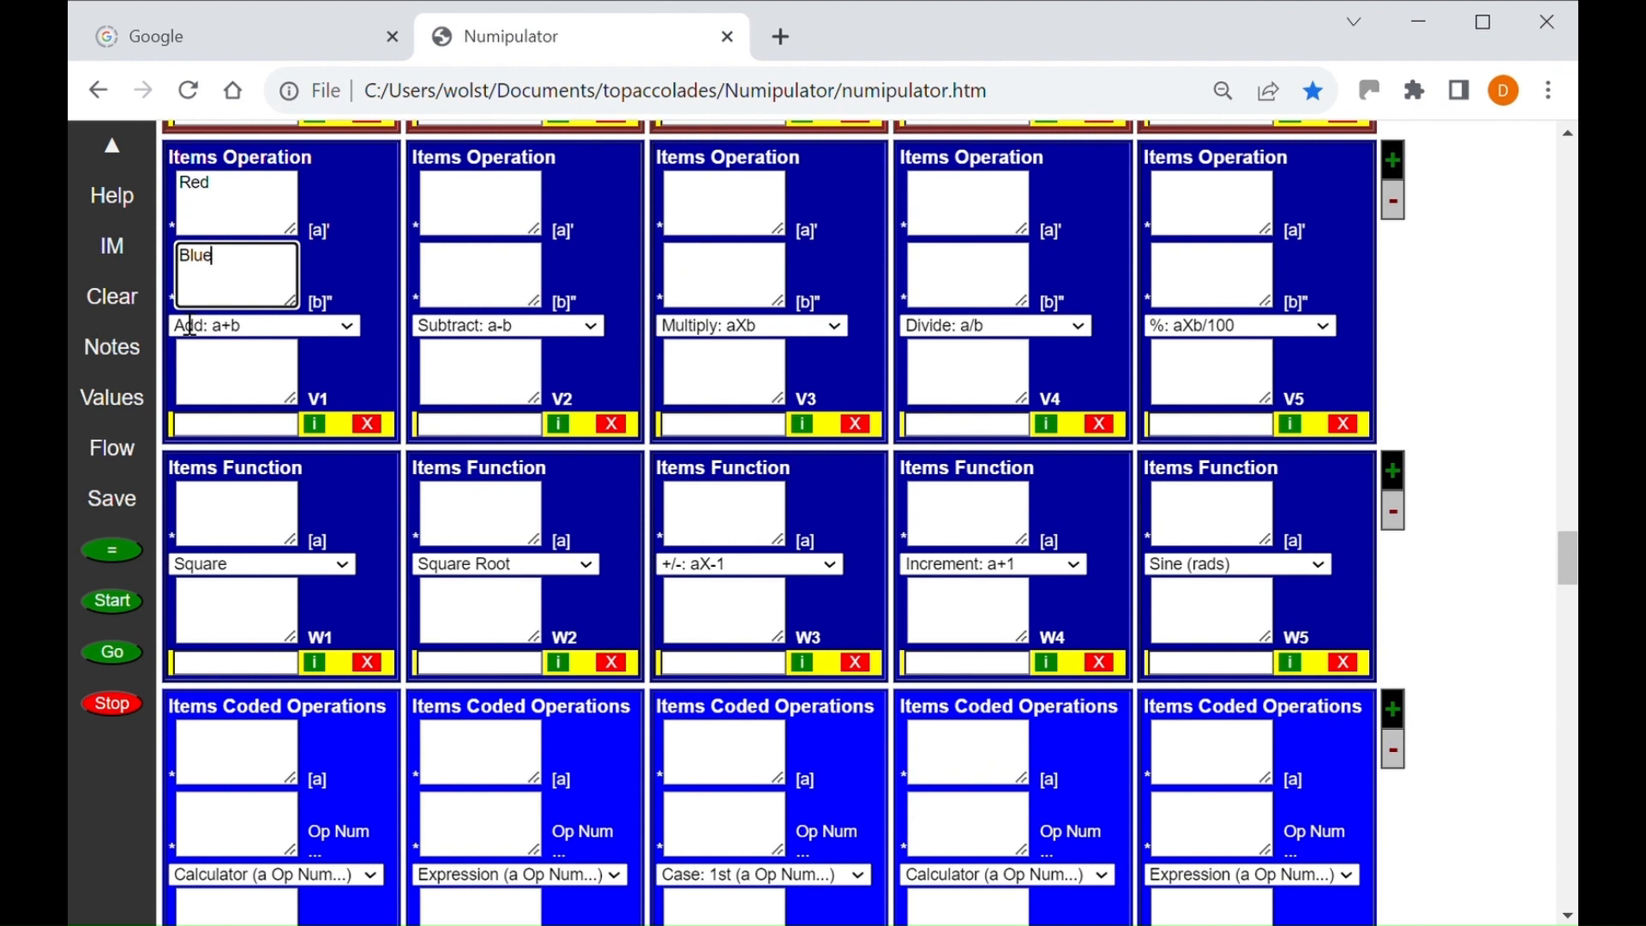
{"action": "left_click", "coordinate": [115, 547]}
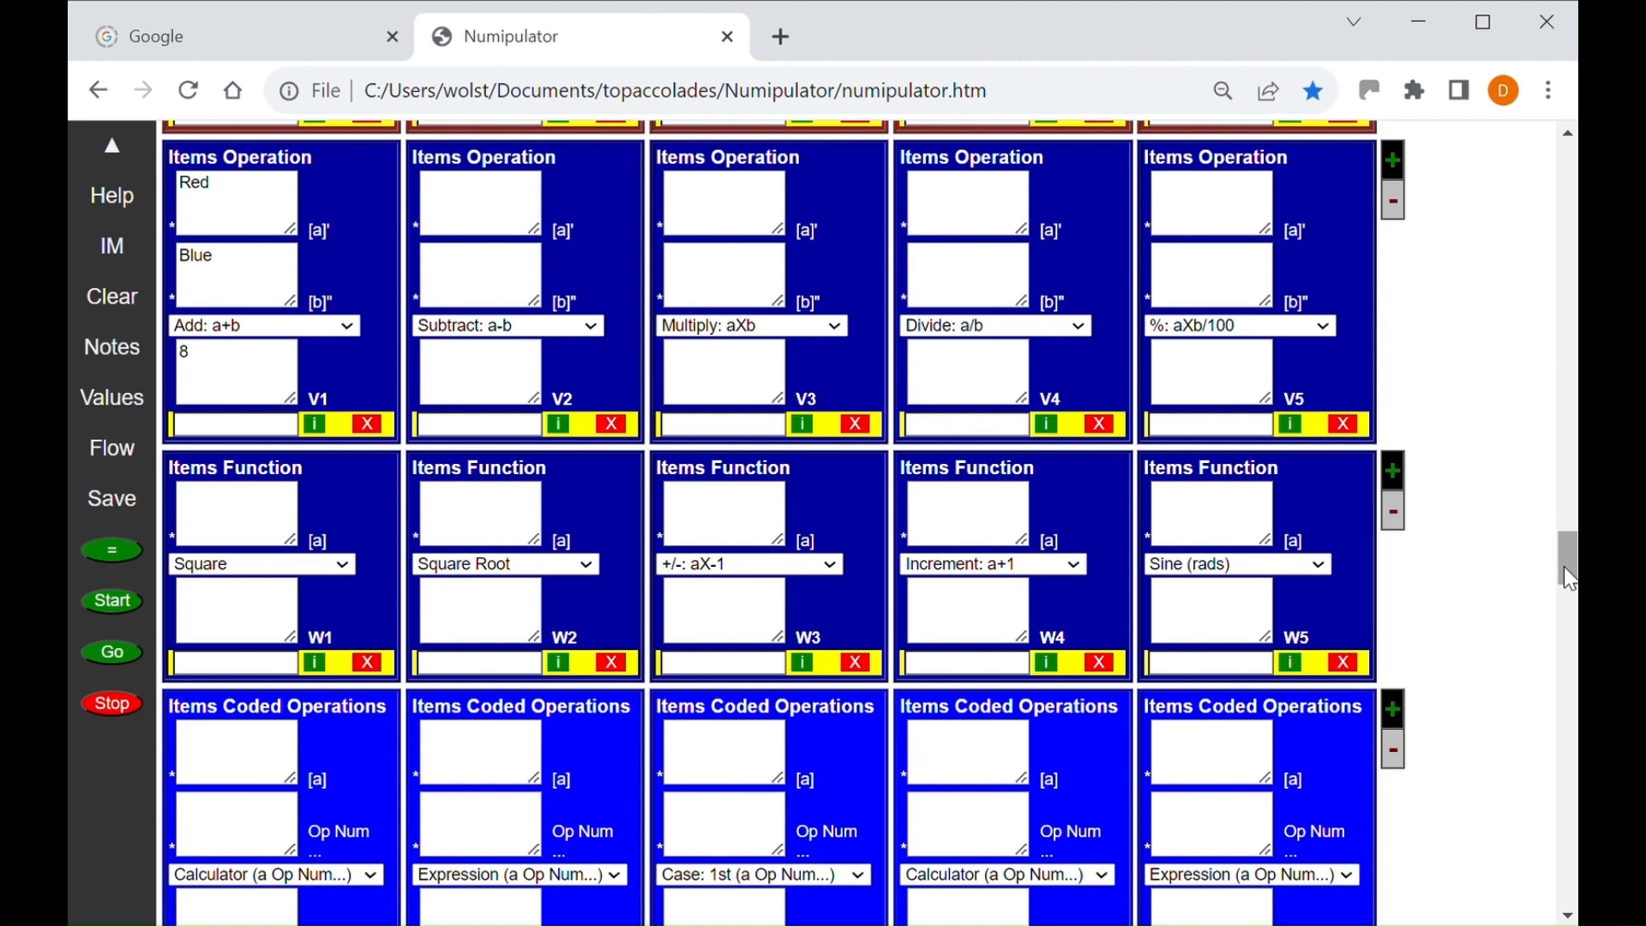
Set the G1 List Generation parameters to "100 Red" for a list of 100 items of that value
{"action": "left_click_drag", "start_coordinate": [1564, 567], "coordinate": [1531, 251]}
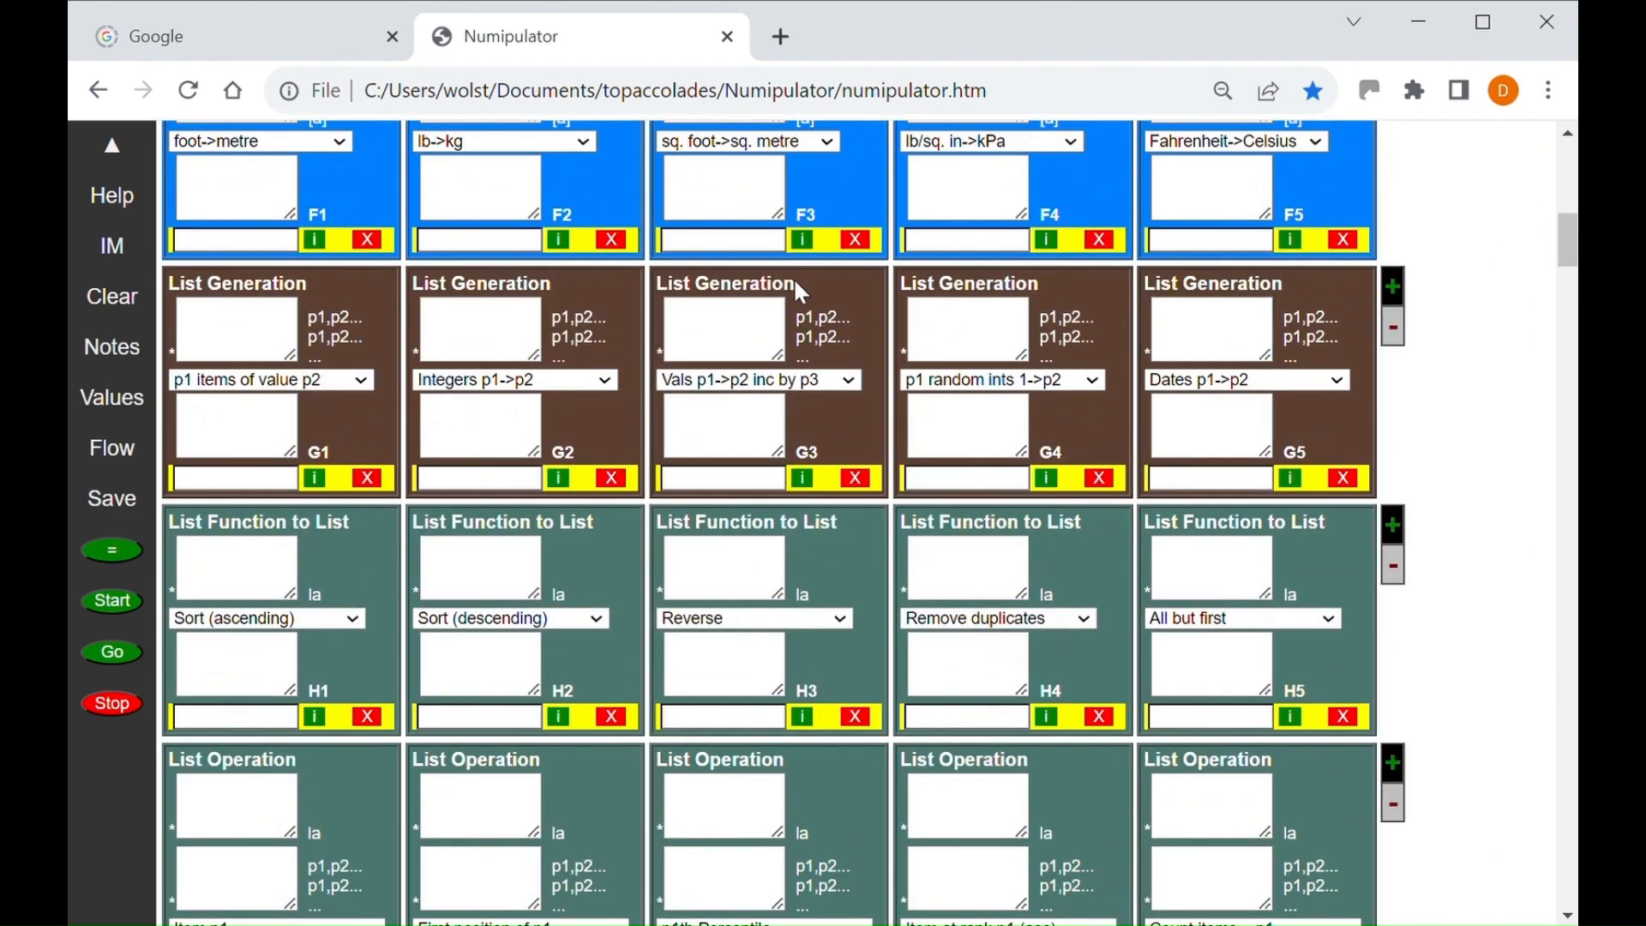
{"action": "left_click", "coordinate": [220, 331]}
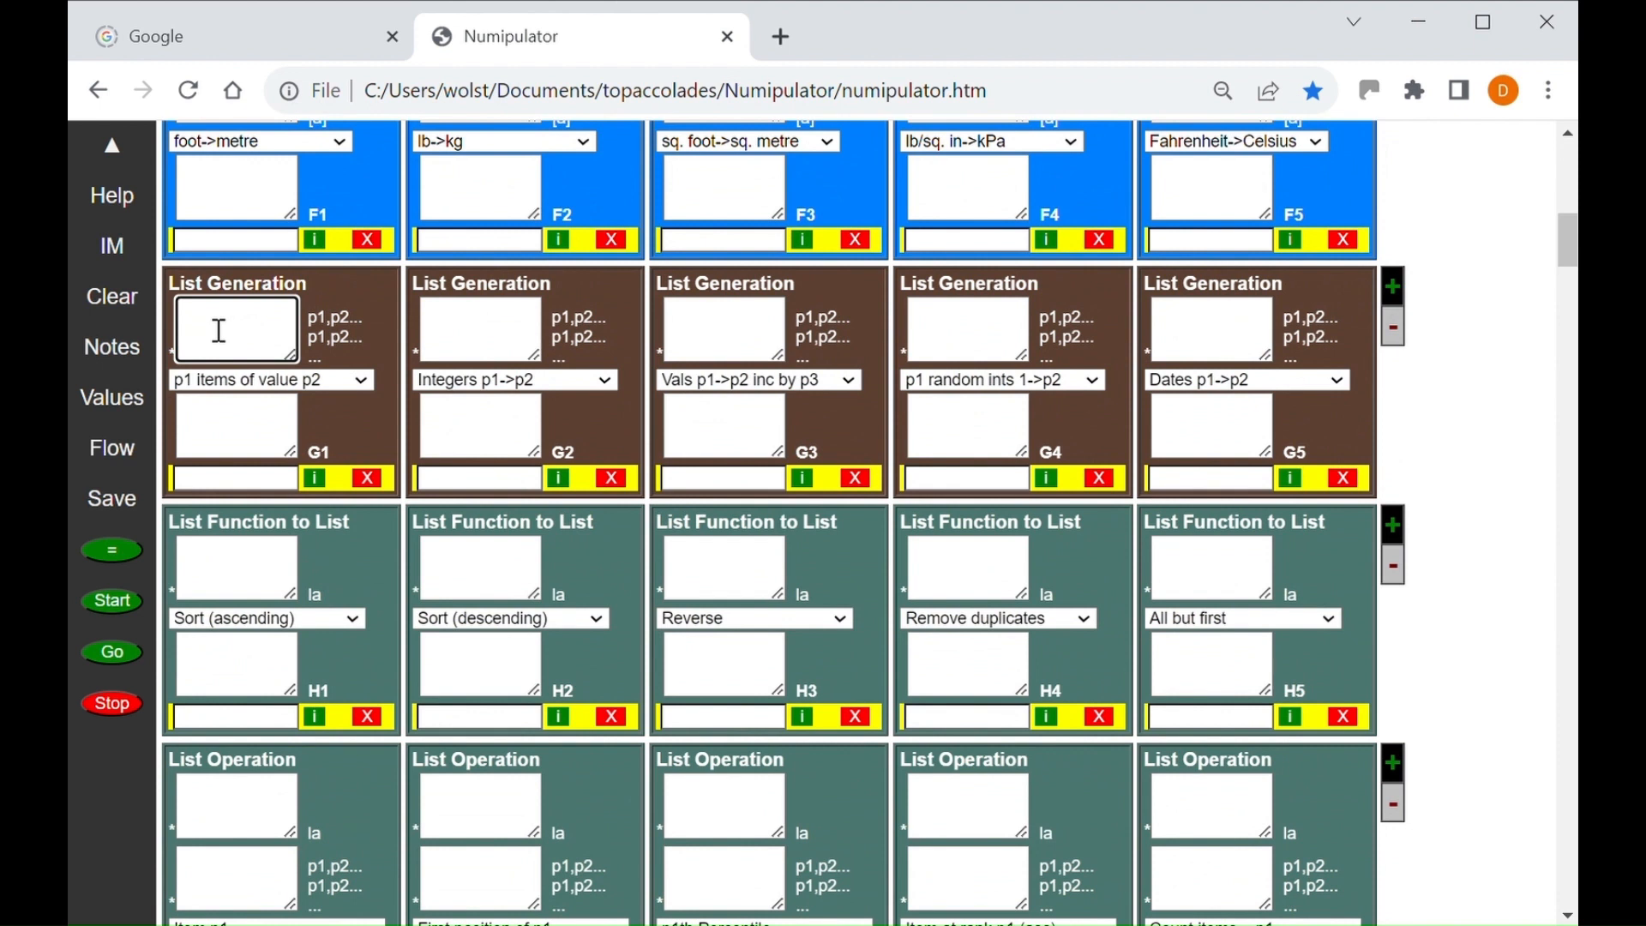
{"action": "type", "text": "100 3"}
{"action": "key", "text": "BackSpace"}
{"action": "type", "text": "Red"}
Set the Animation Zone size to 10, use G1 as its cell formats, and calculate to color the grid
{"action": "left_click_drag", "start_coordinate": [1574, 237], "coordinate": [1519, 760]}
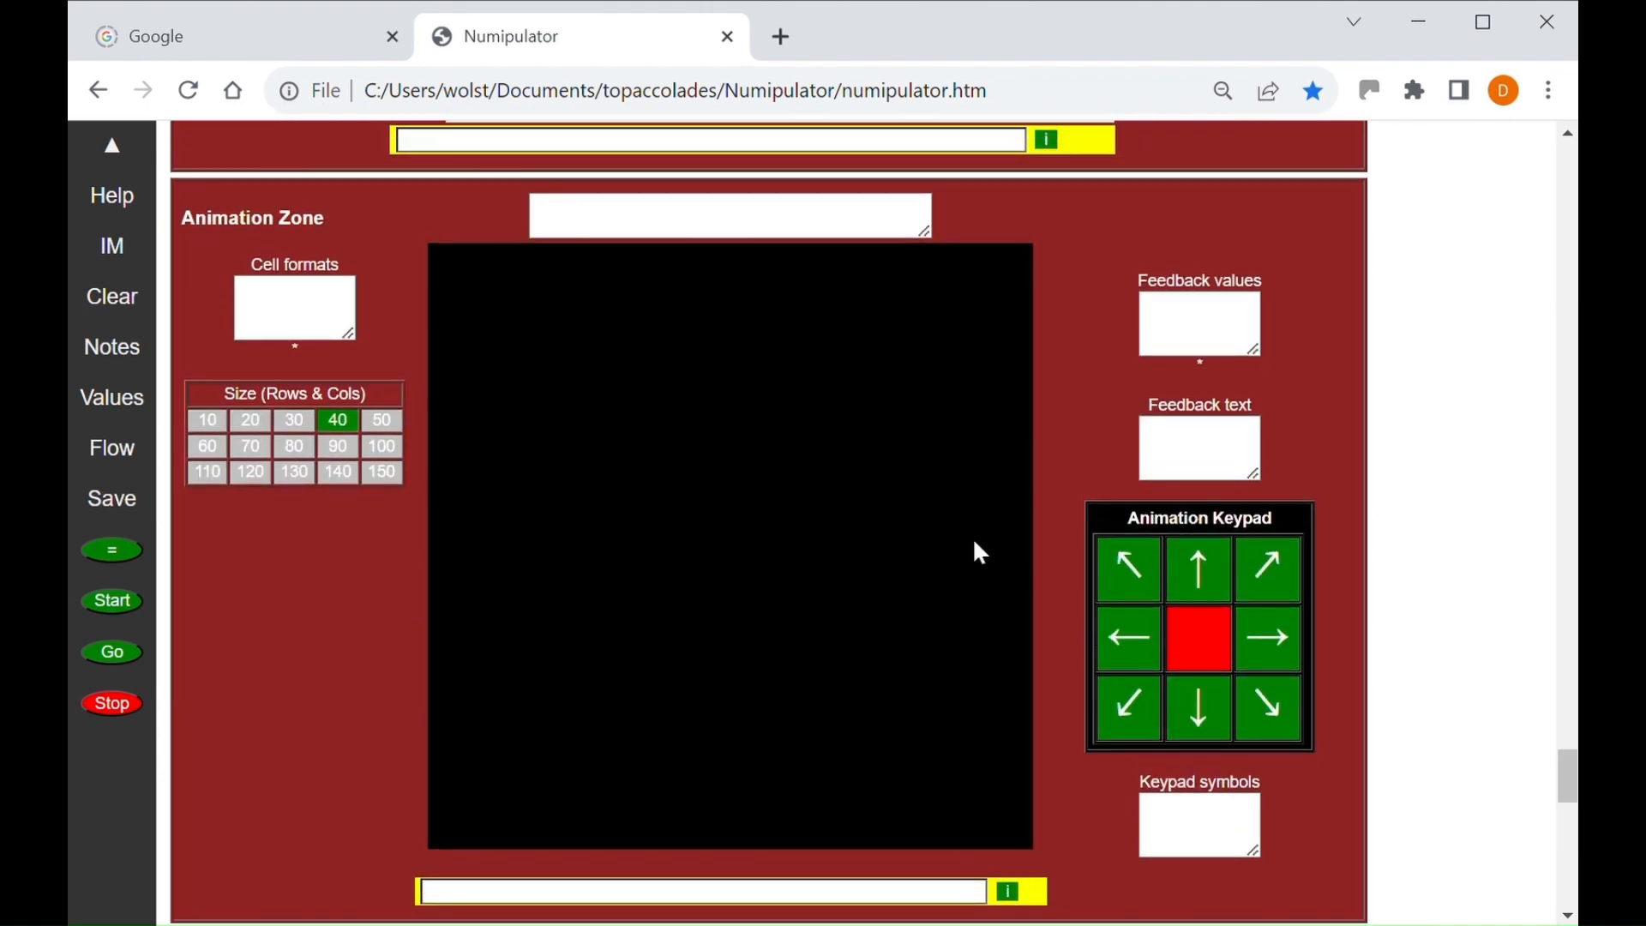
{"action": "left_click", "coordinate": [212, 426]}
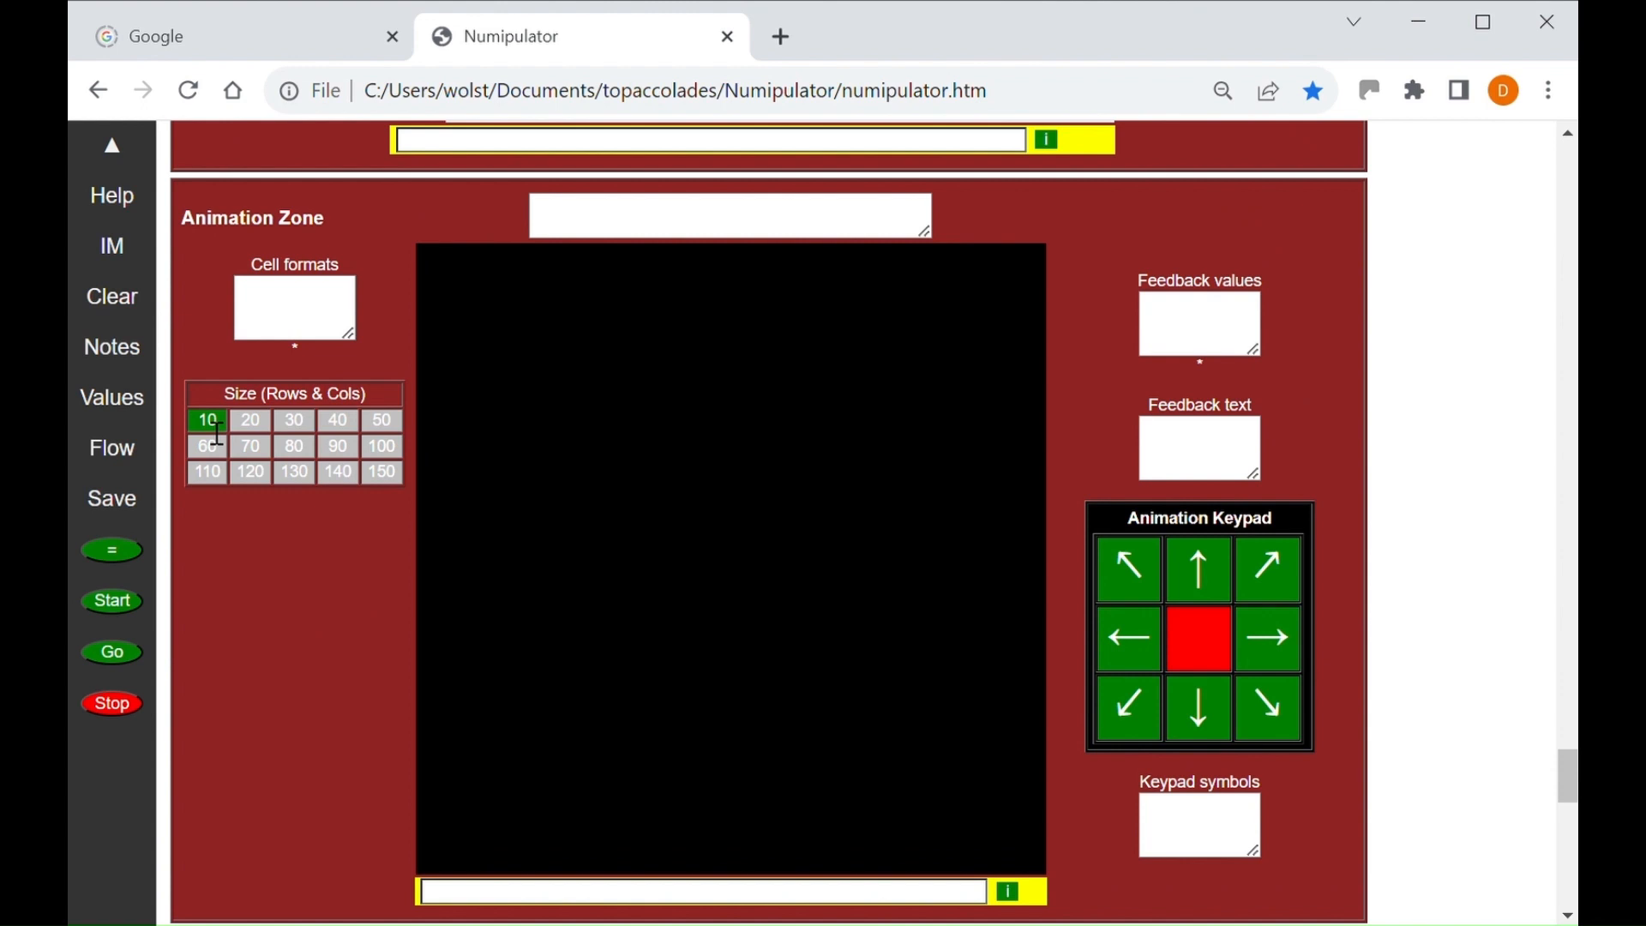
{"action": "left_click", "coordinate": [275, 318]}
{"action": "type", "text": "G1"}
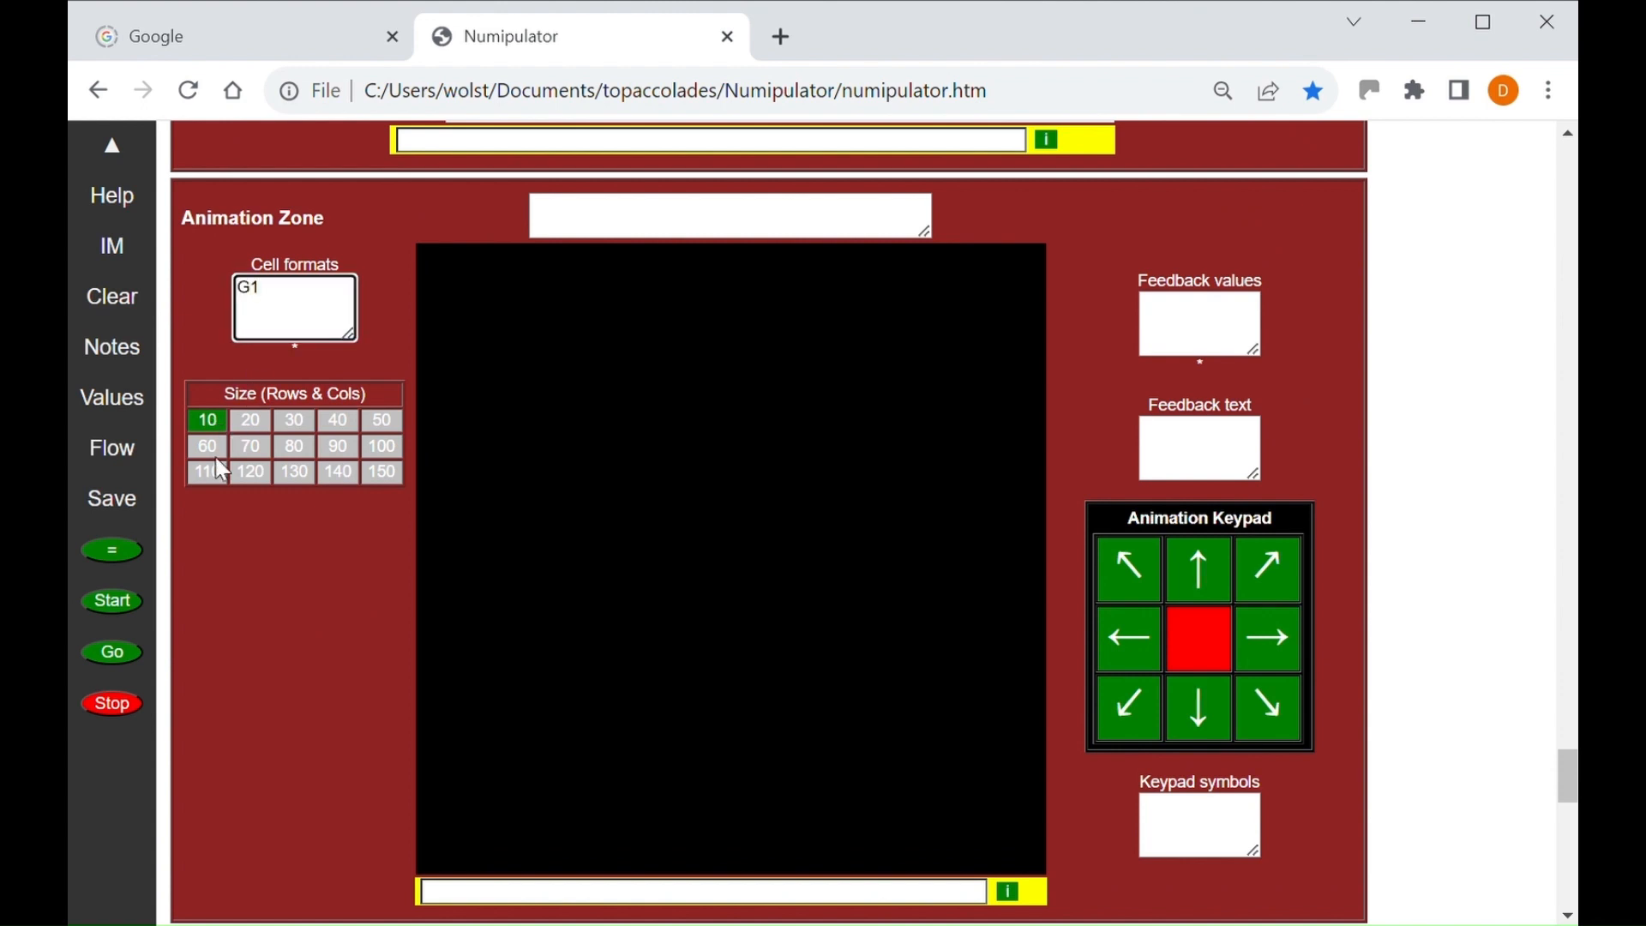
{"action": "left_click", "coordinate": [111, 554]}
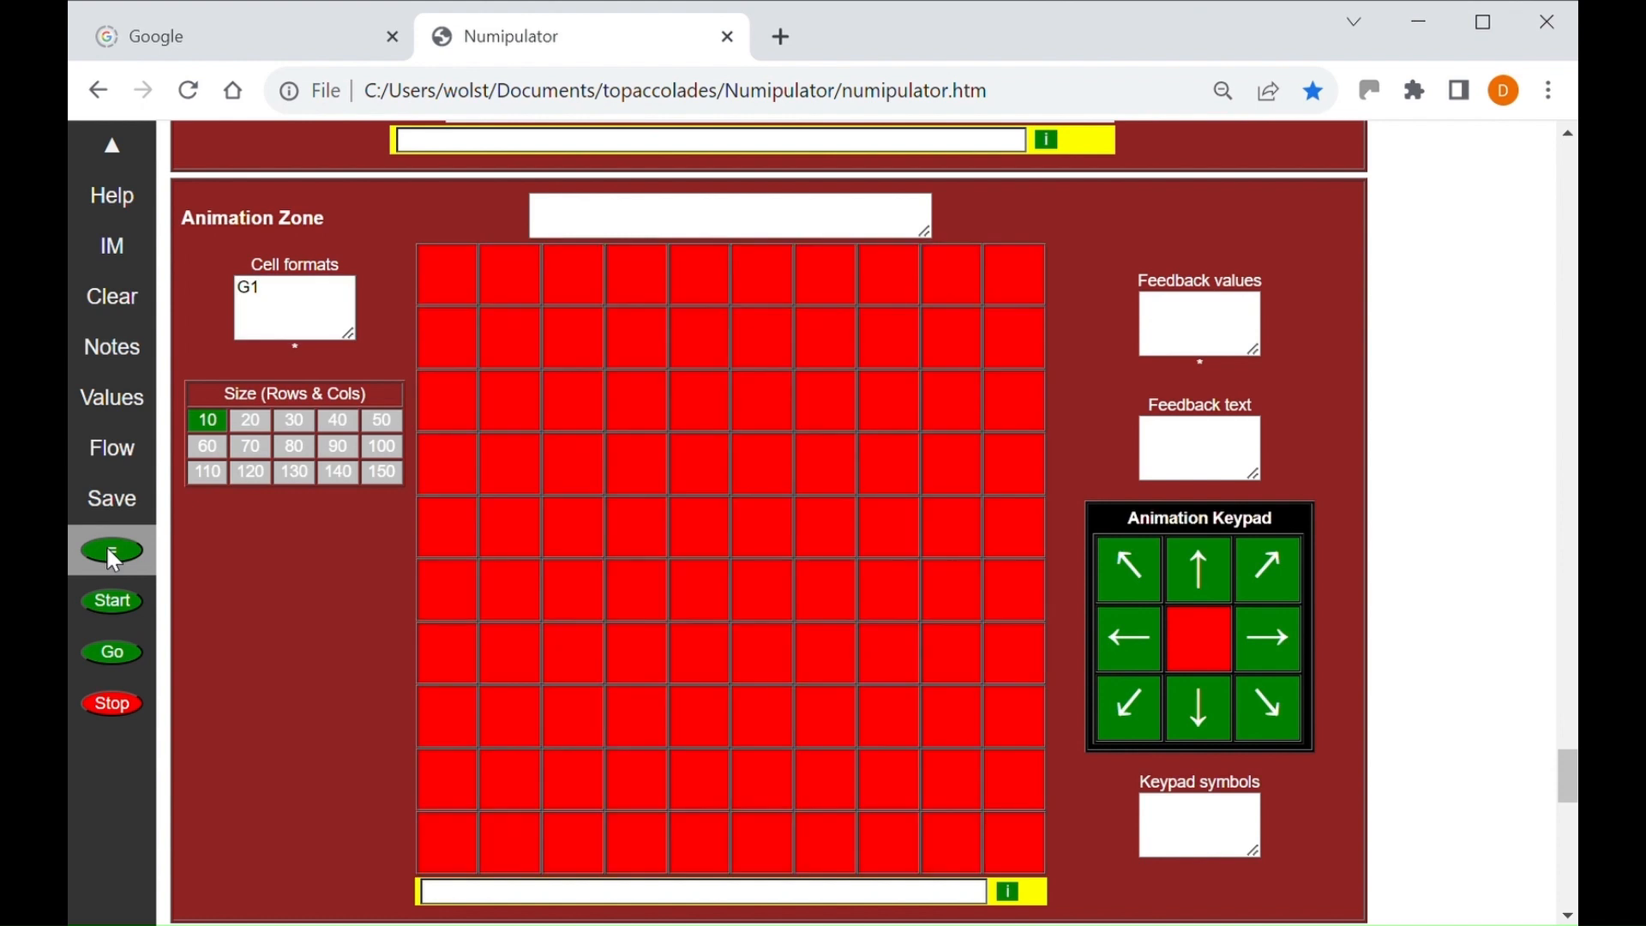
Clear all entered data and fill the Mappings box with the ready-made A-Z letter mapping
{"action": "left_click", "coordinate": [131, 307]}
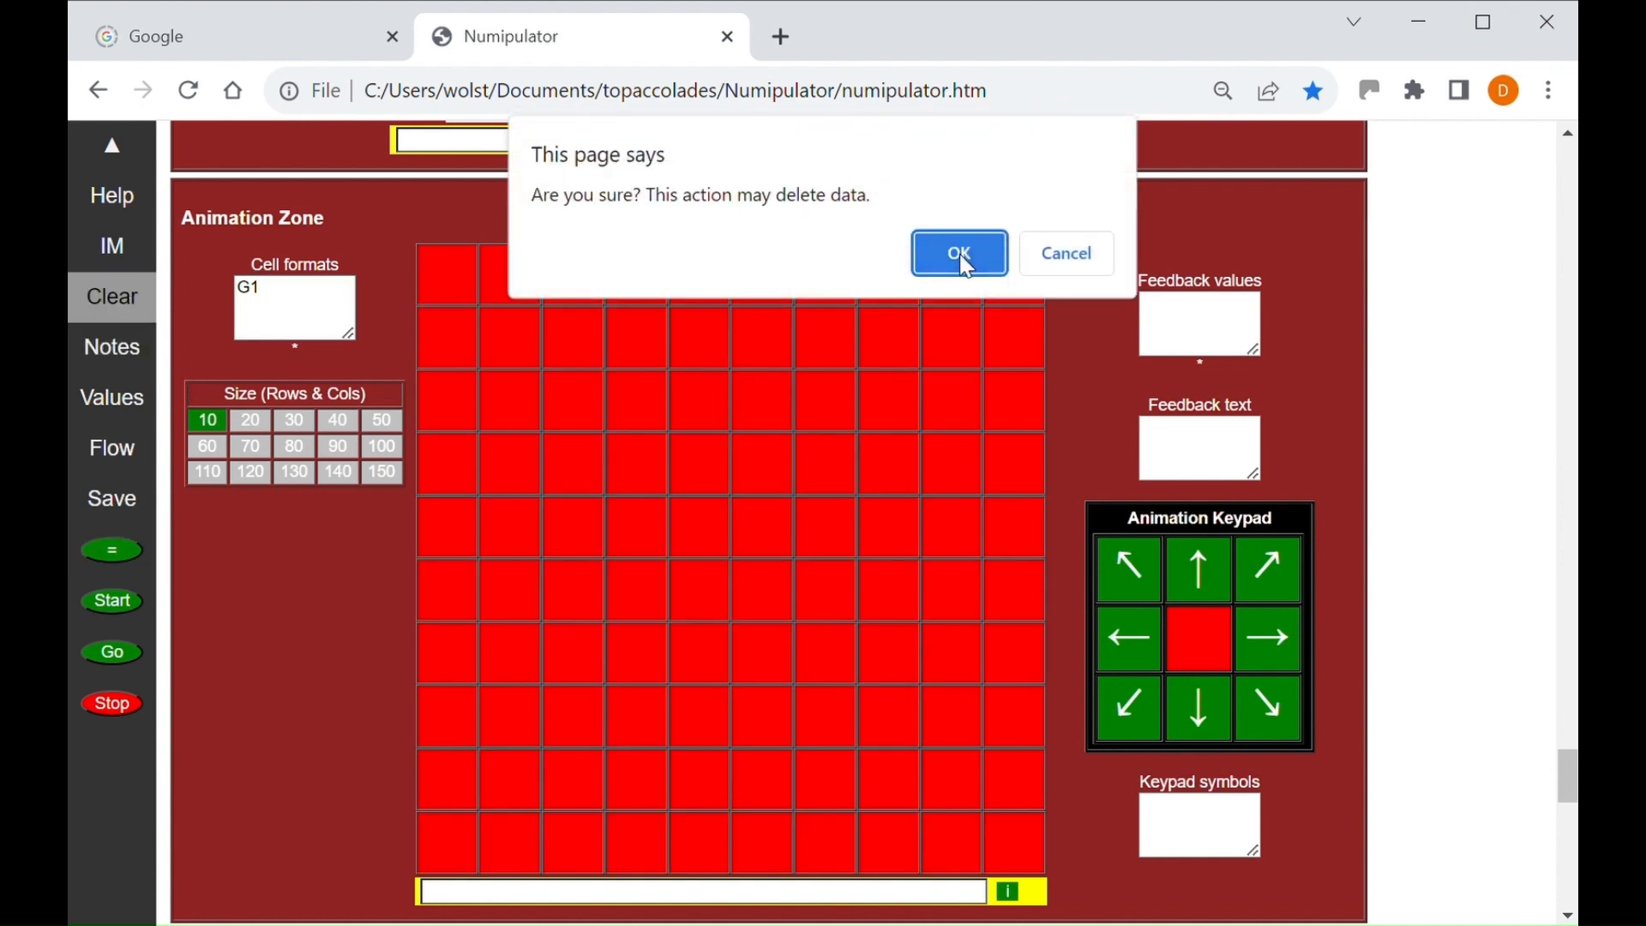
{"action": "left_click", "coordinate": [960, 249]}
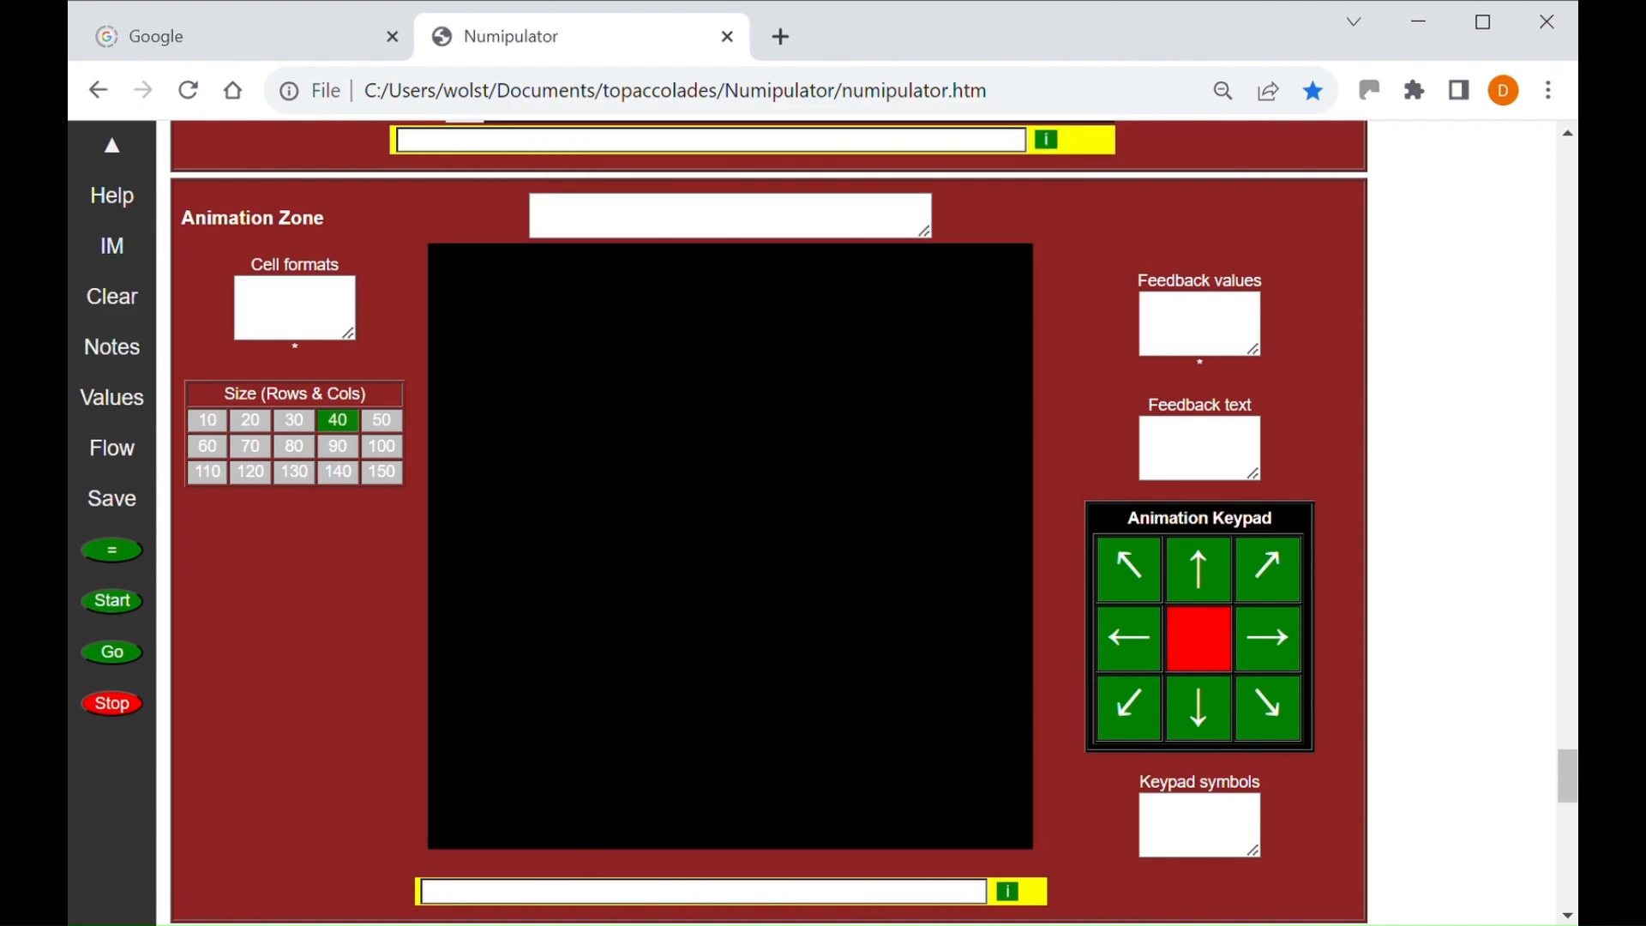
{"action": "left_click_drag", "start_coordinate": [1567, 778], "coordinate": [1540, 640]}
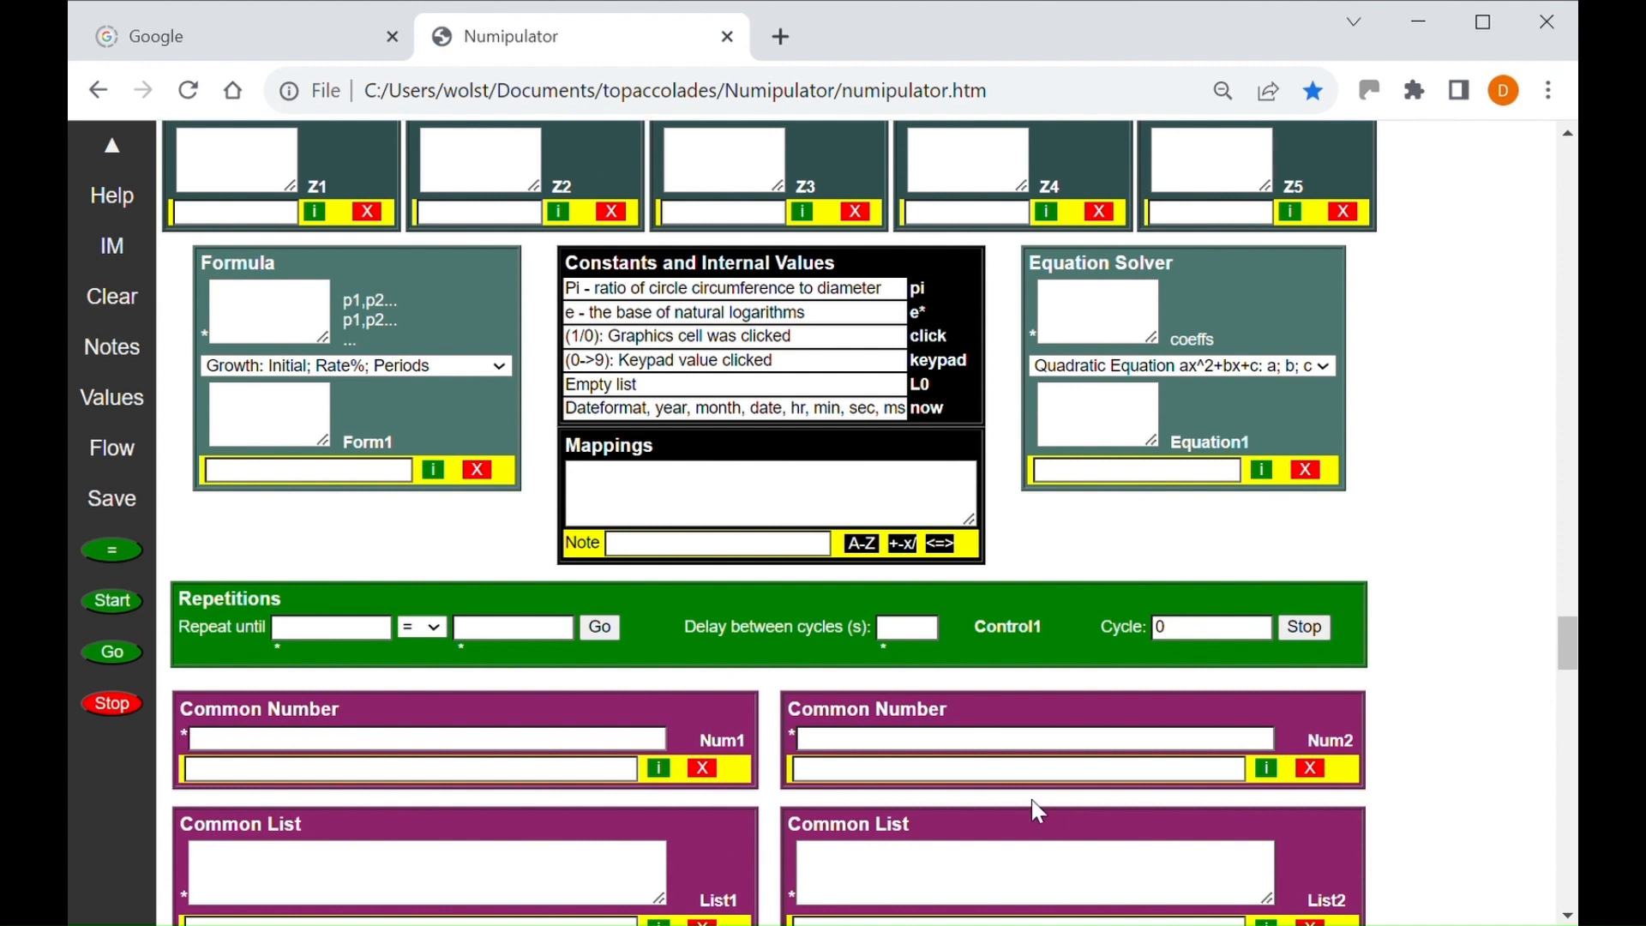
{"action": "left_click", "coordinate": [872, 551]}
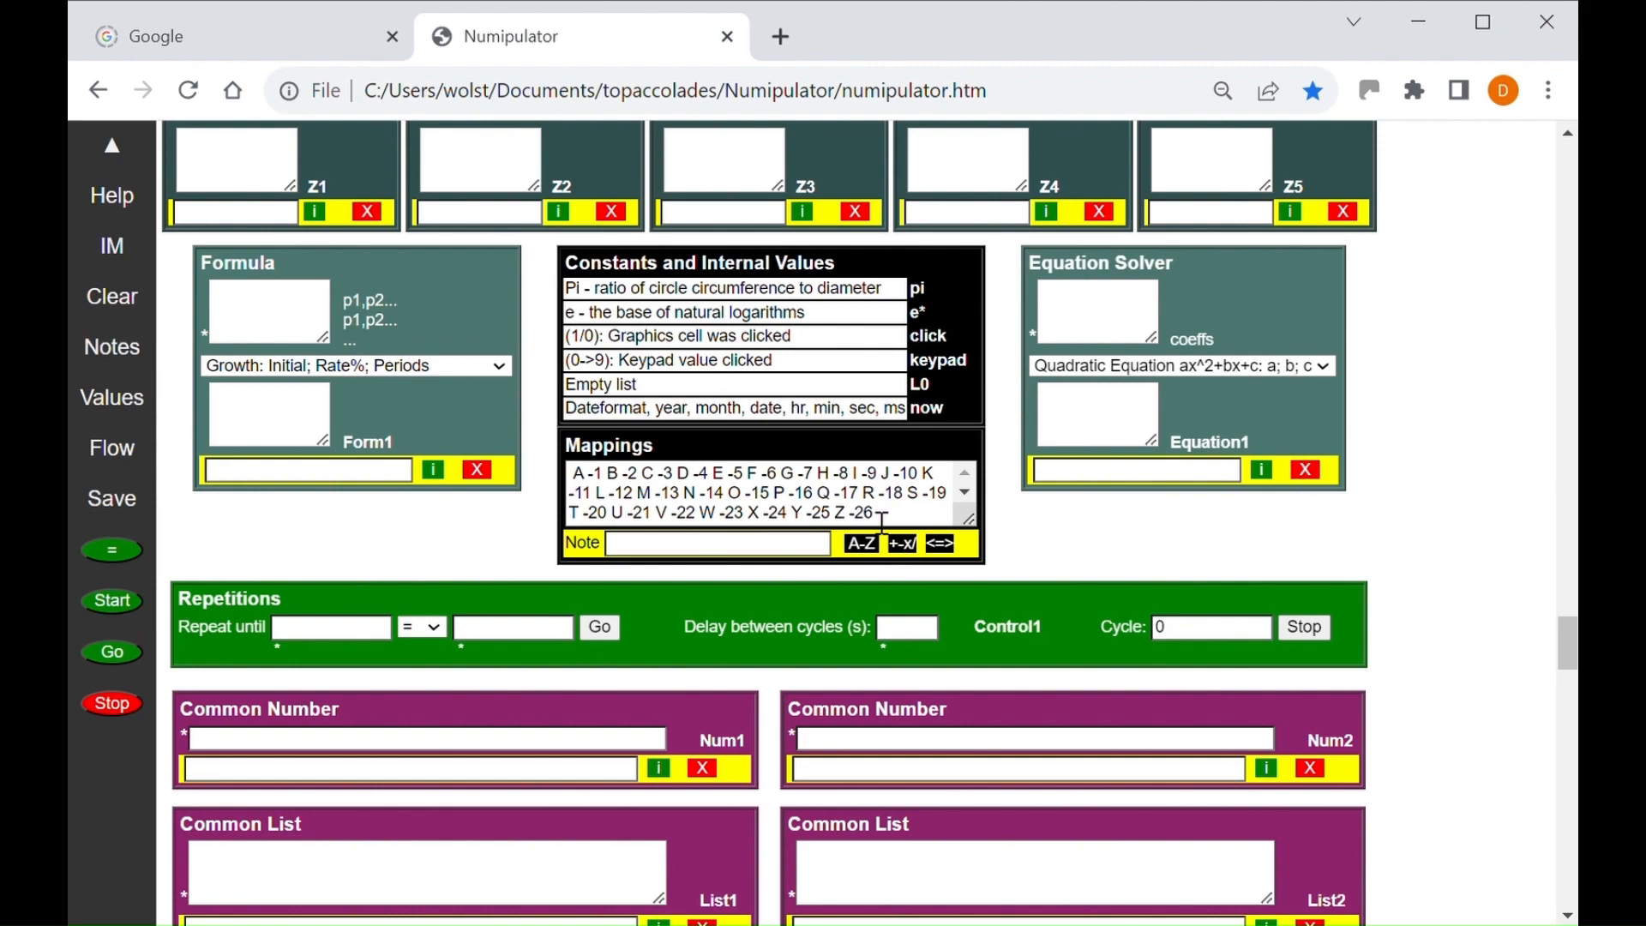
Enter the letters of APPLE, RAVEN and CHIMP, comma-separated with one word per line, in Common List E1
{"action": "left_click_drag", "start_coordinate": [1564, 640], "coordinate": [1535, 193]}
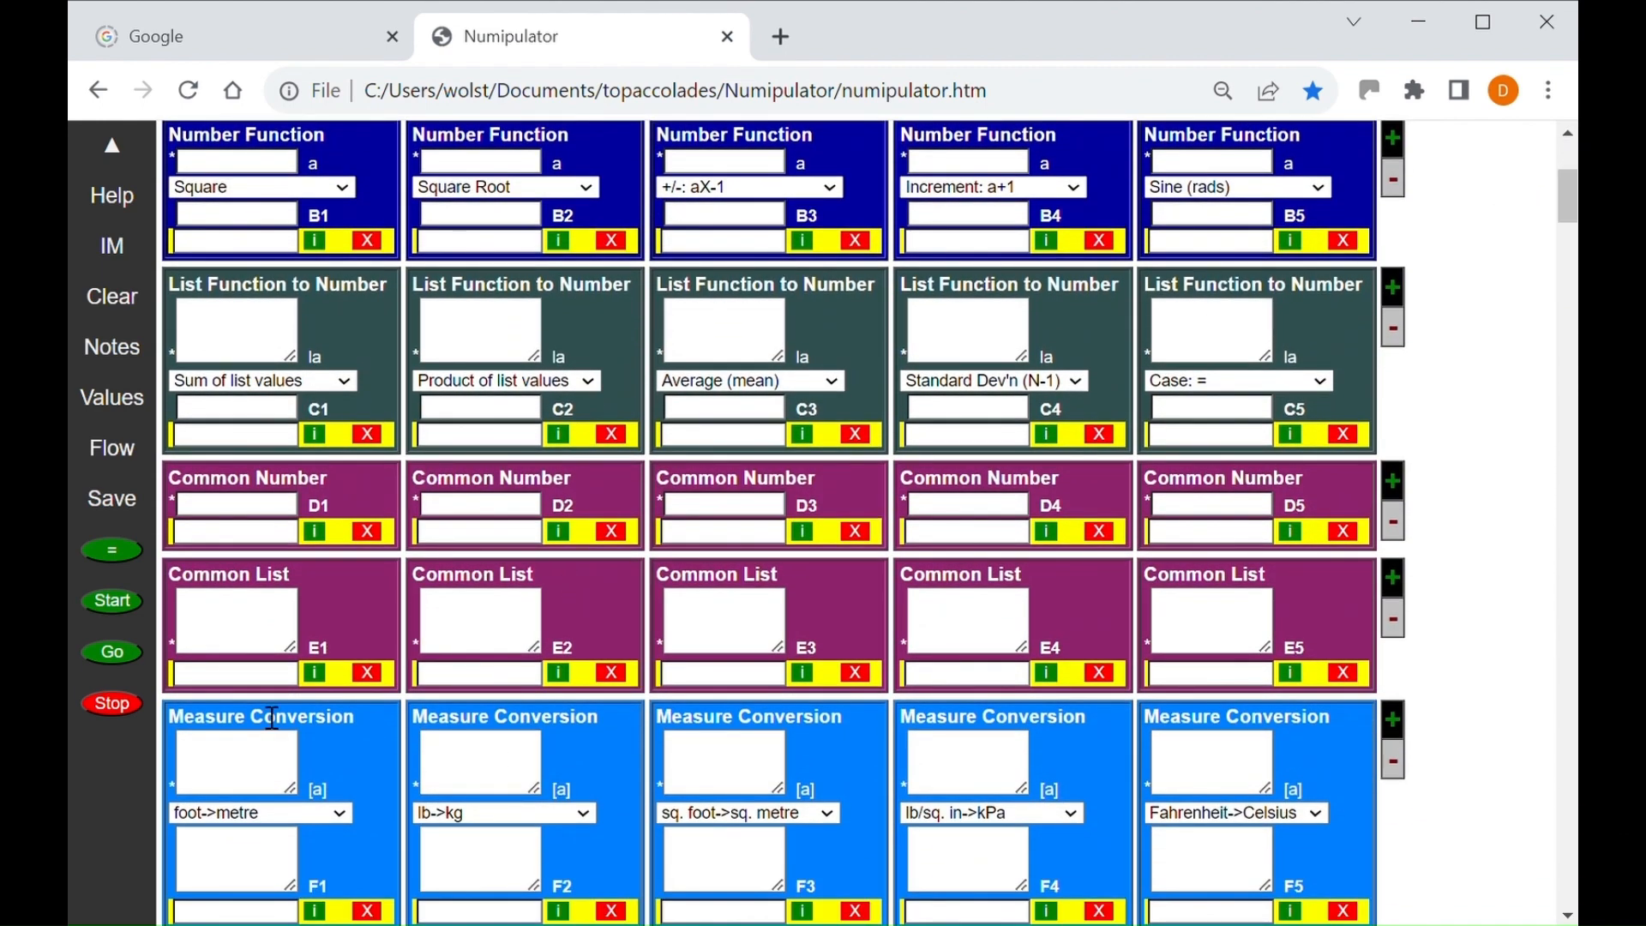
{"action": "left_click", "coordinate": [209, 616]}
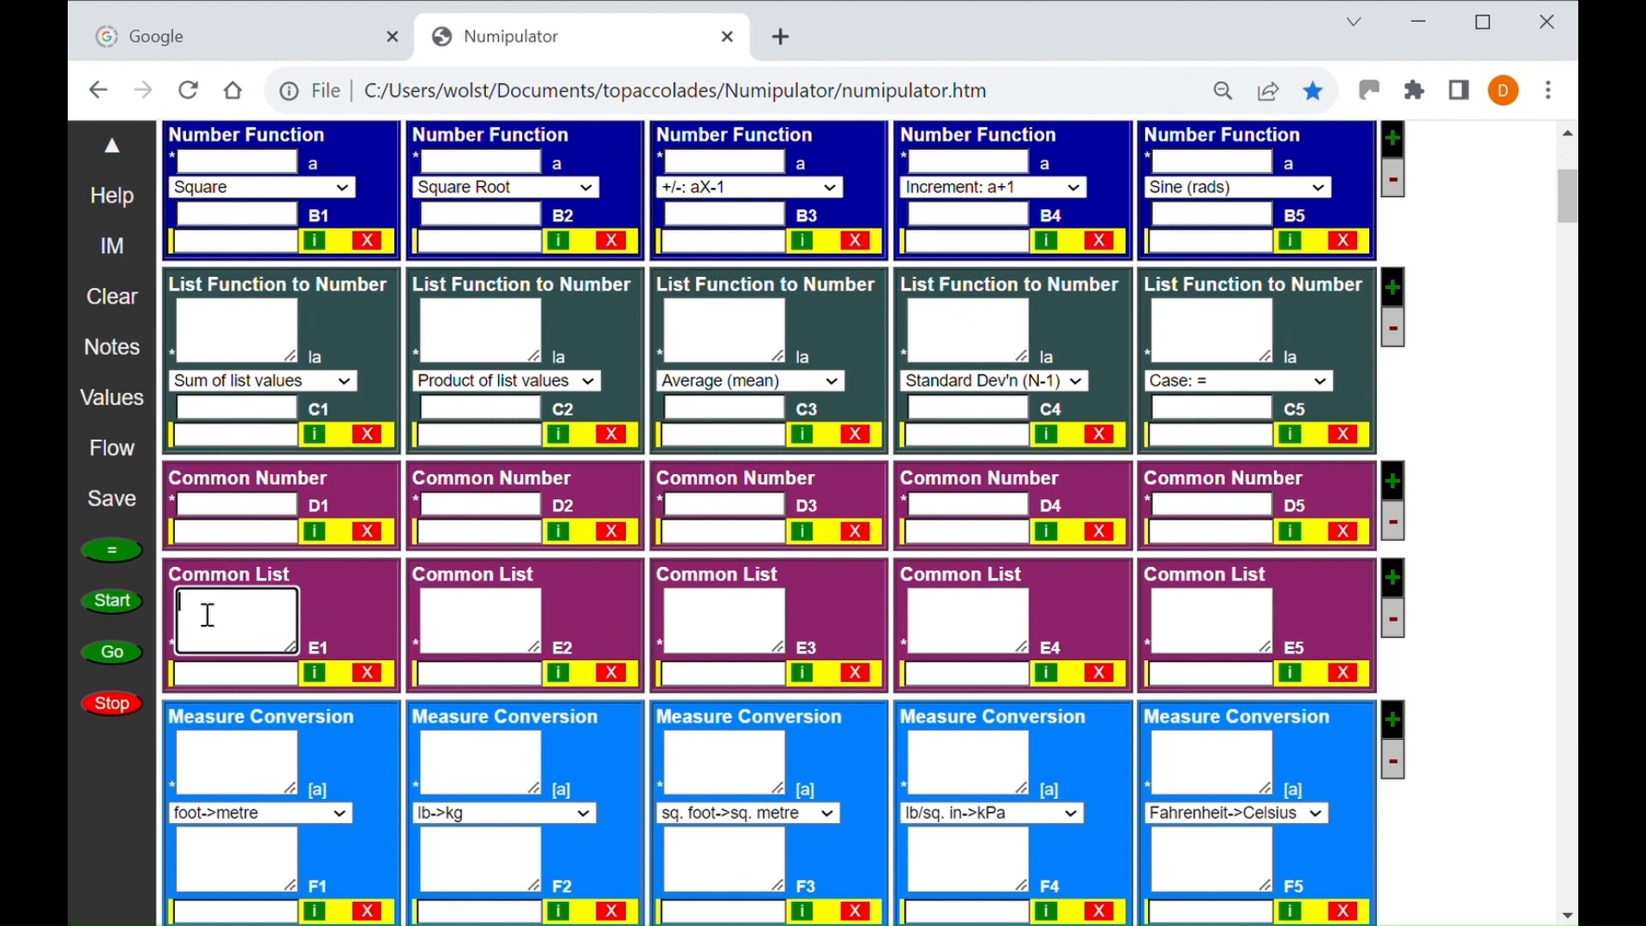
{"action": "type", "text": "A"}
{"action": "type", "text": ",P,P"}
{"action": "type", "text": ",L,E"}
{"action": "key", "text": "Return"}
{"action": "type", "text": "R,A,V,E,N"}
{"action": "key", "text": "Return"}
{"action": "type", "text": "C,H,I,M"}
{"action": "type", "text": "P"}
Set the Graphics Formatter's table parameters to E1 with 5 columns and calculate the table
{"action": "left_click_drag", "start_coordinate": [1572, 204], "coordinate": [1531, 697]}
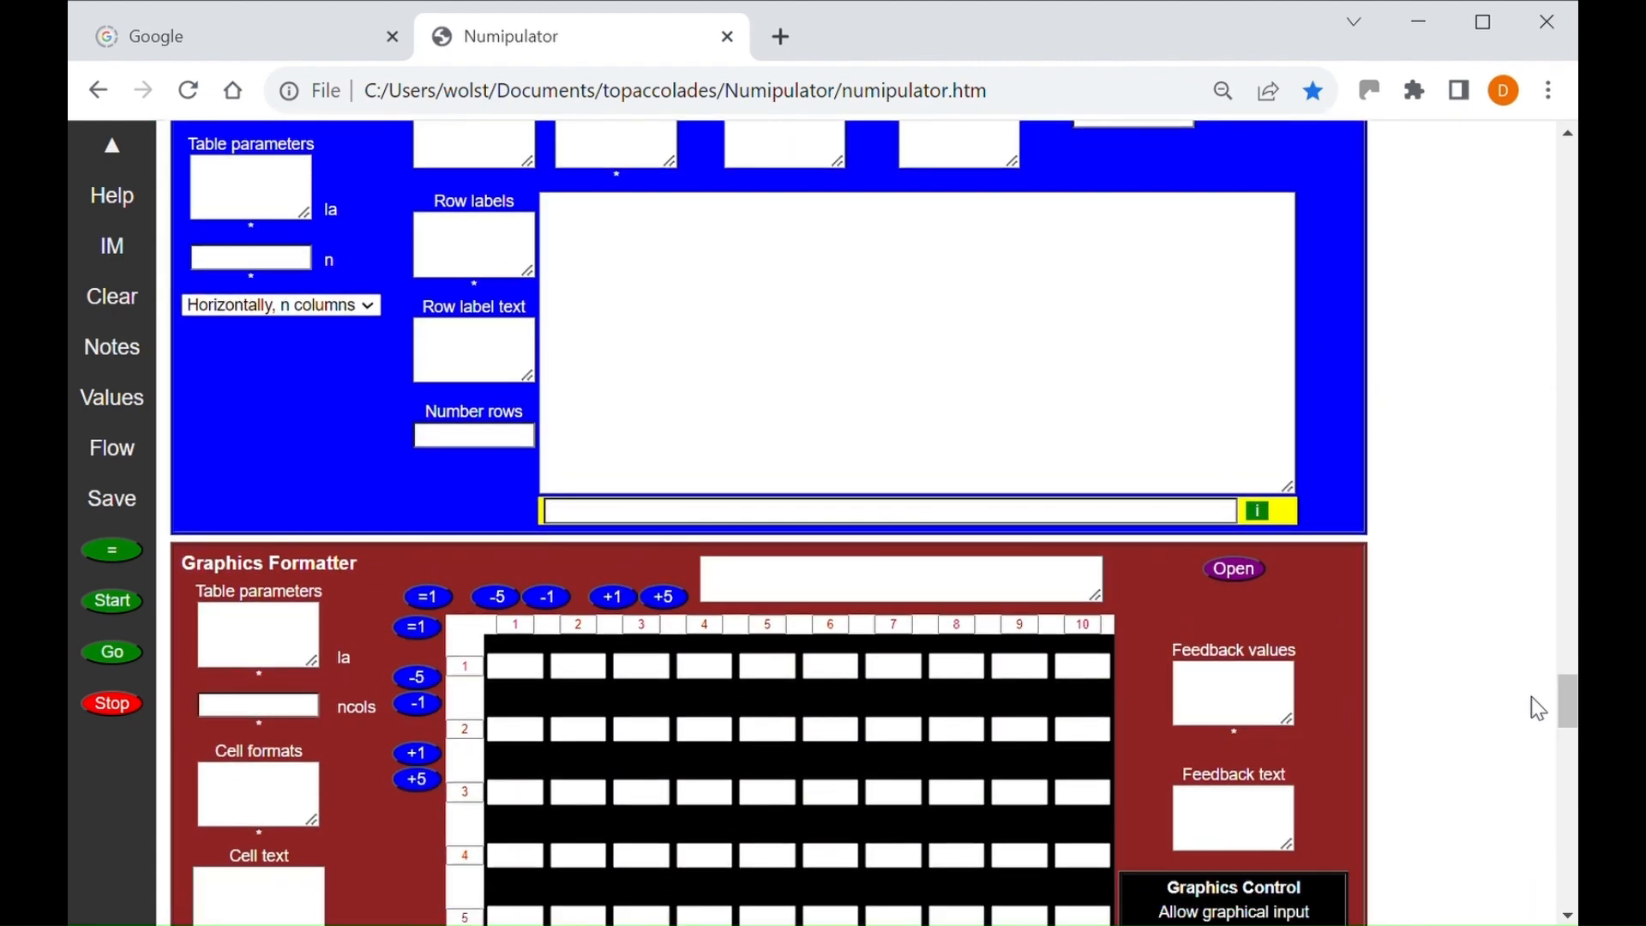
{"action": "scroll", "coordinate": [259, 506], "scroll_direction": "down", "scroll_amount": 2}
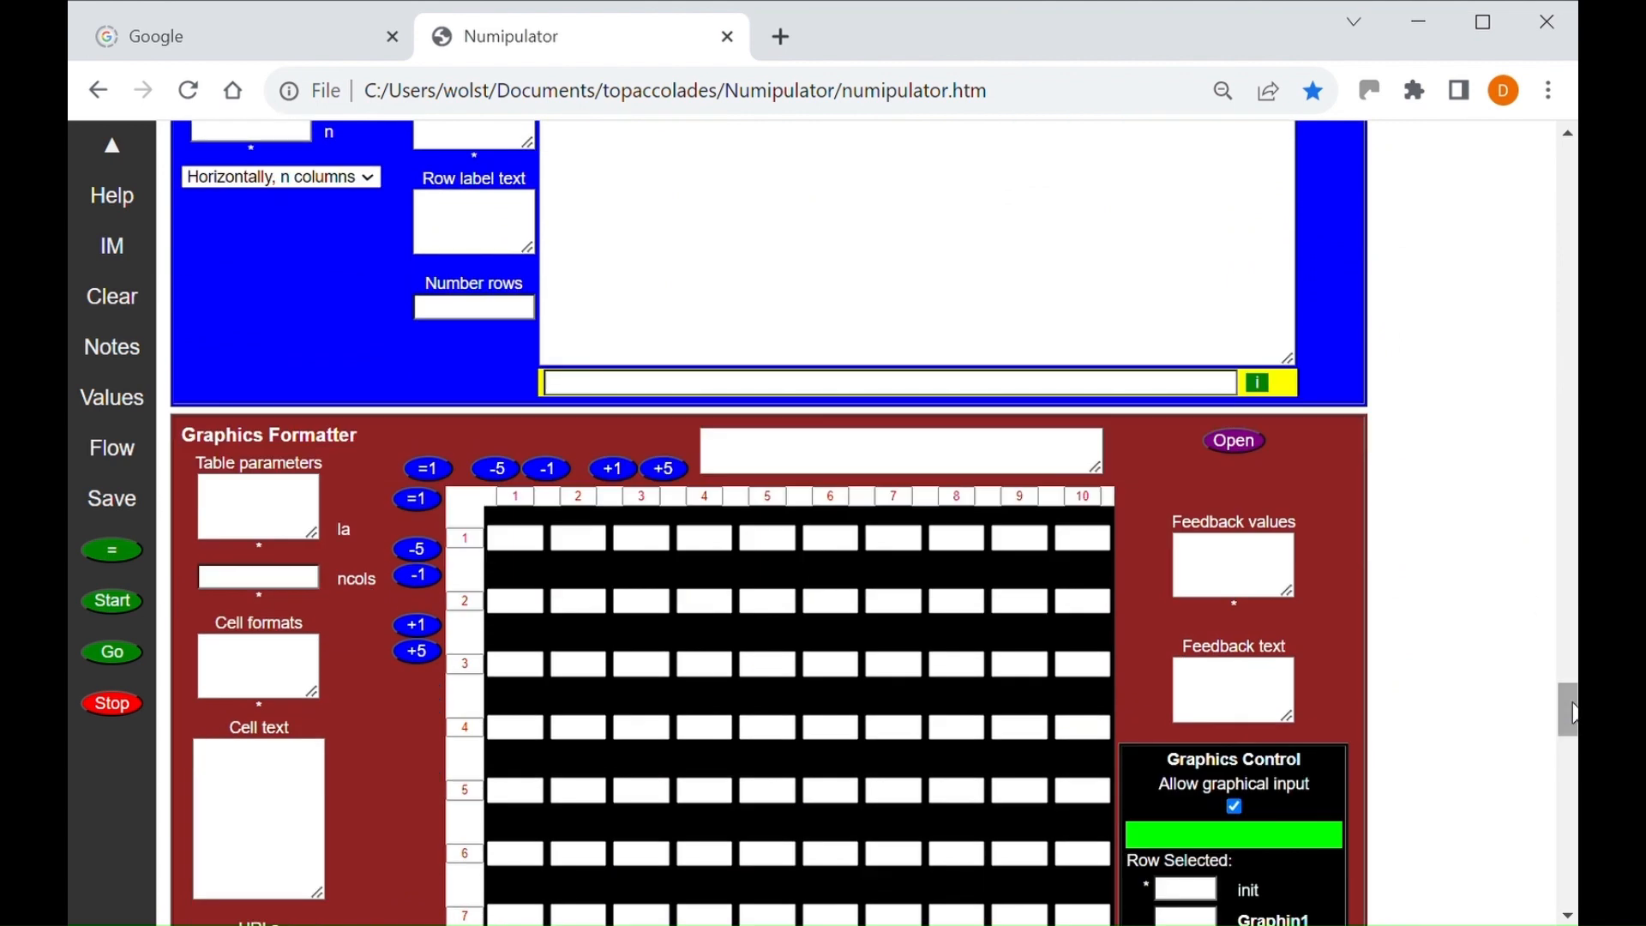
{"action": "left_click", "coordinate": [255, 495]}
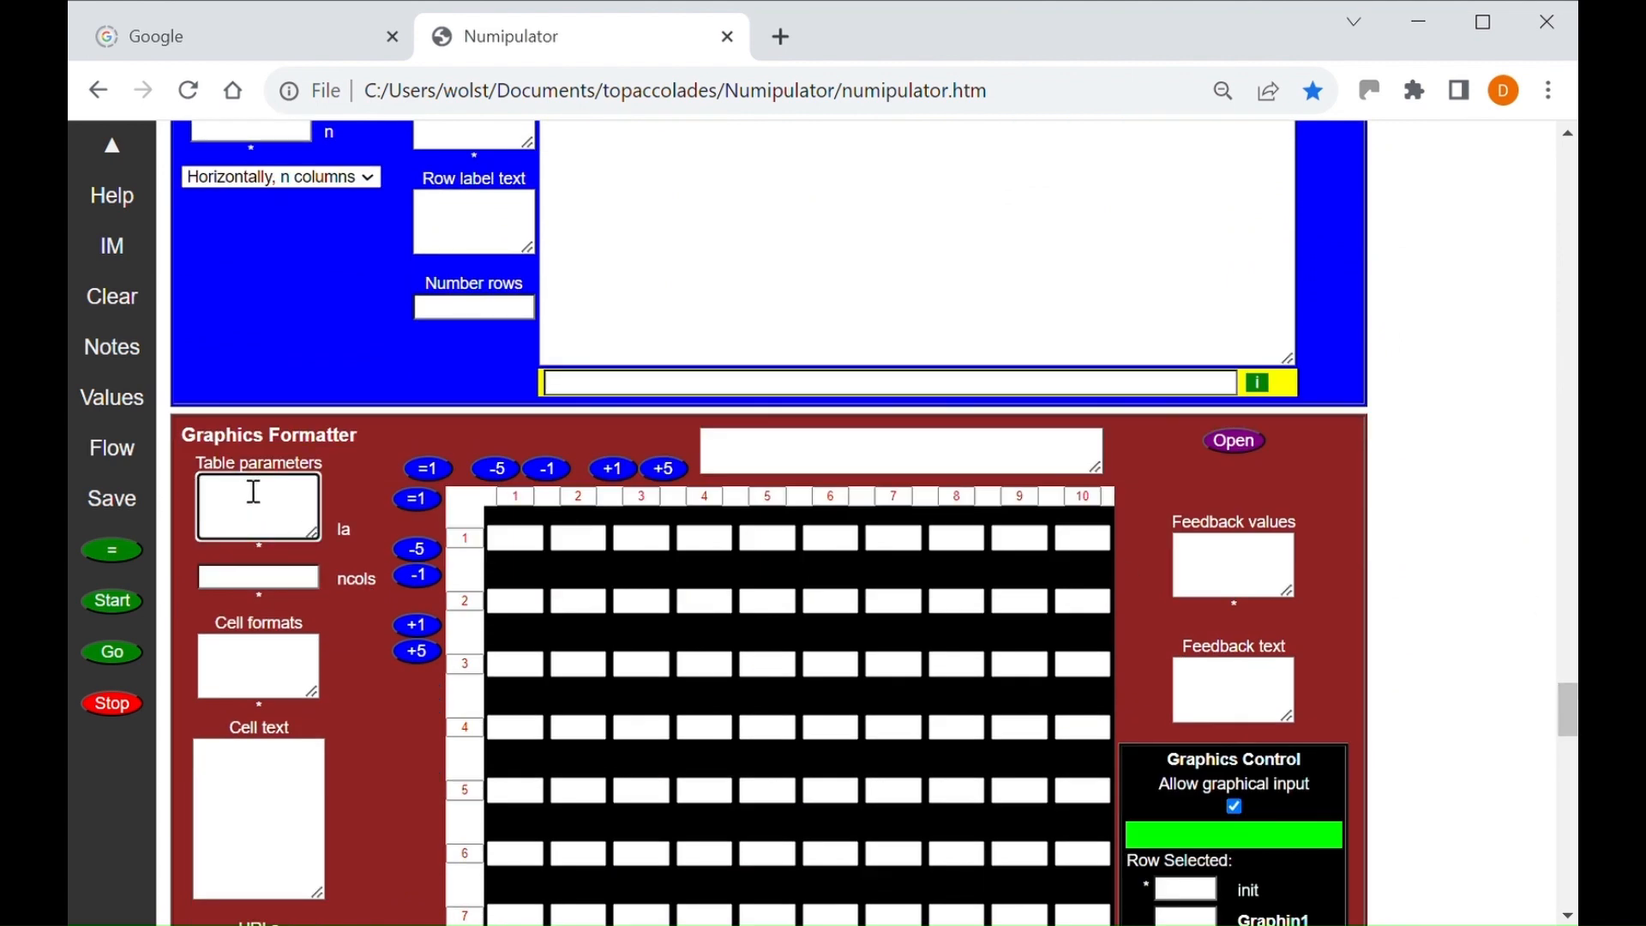
{"action": "type", "text": "E1"}
{"action": "left_click", "coordinate": [254, 587]}
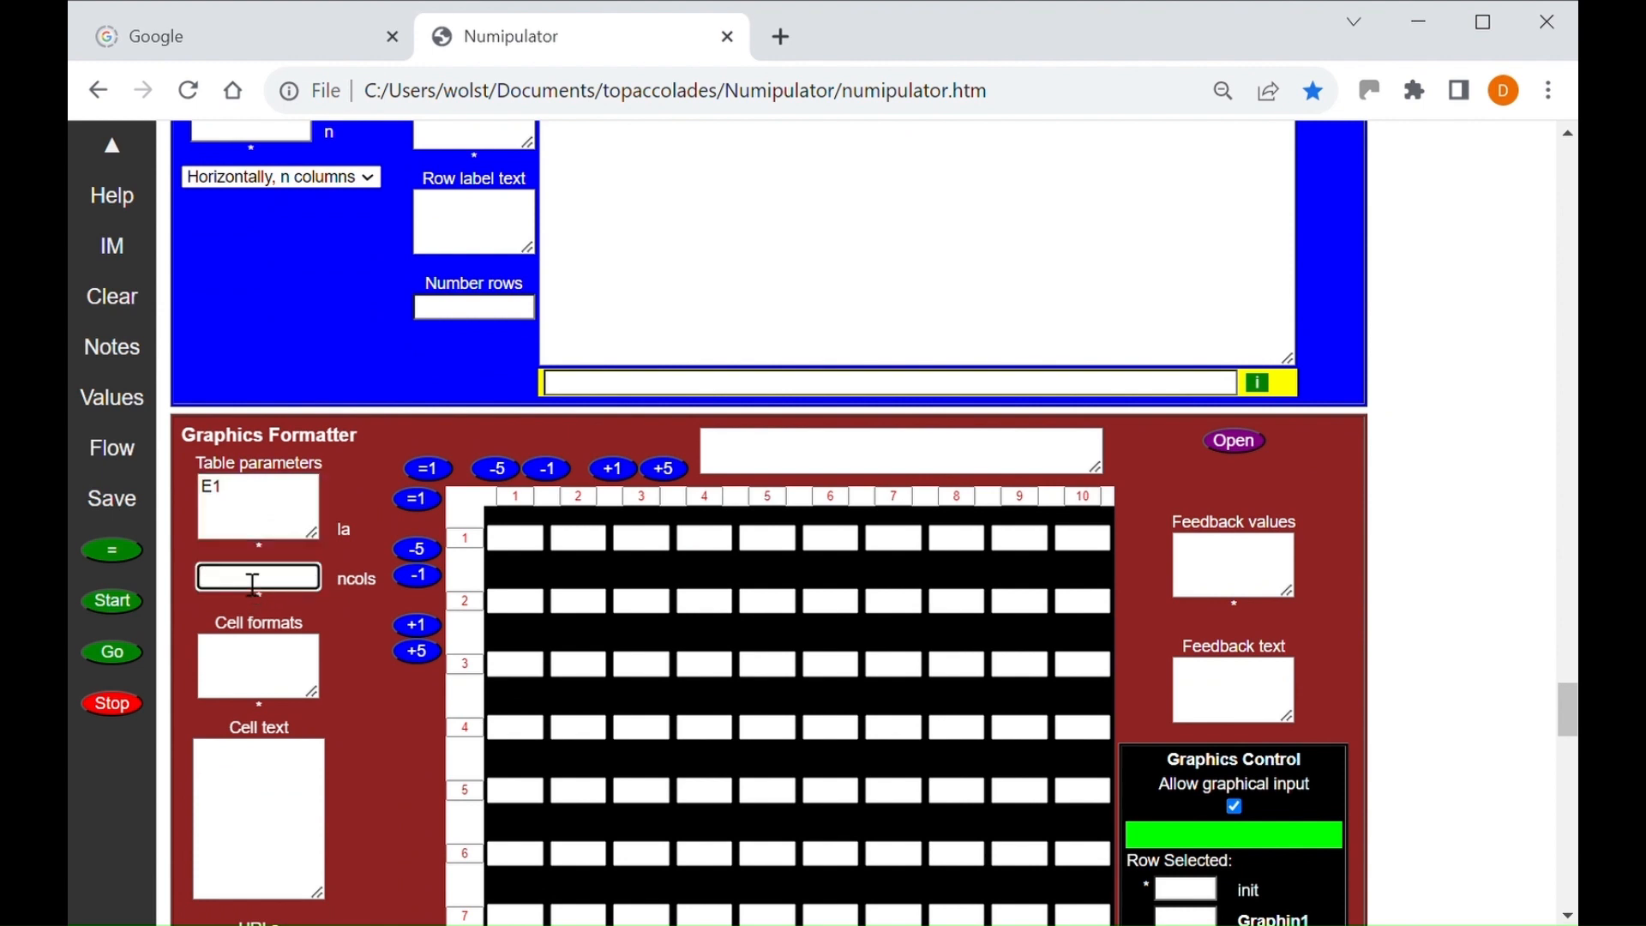
{"action": "type", "text": "5"}
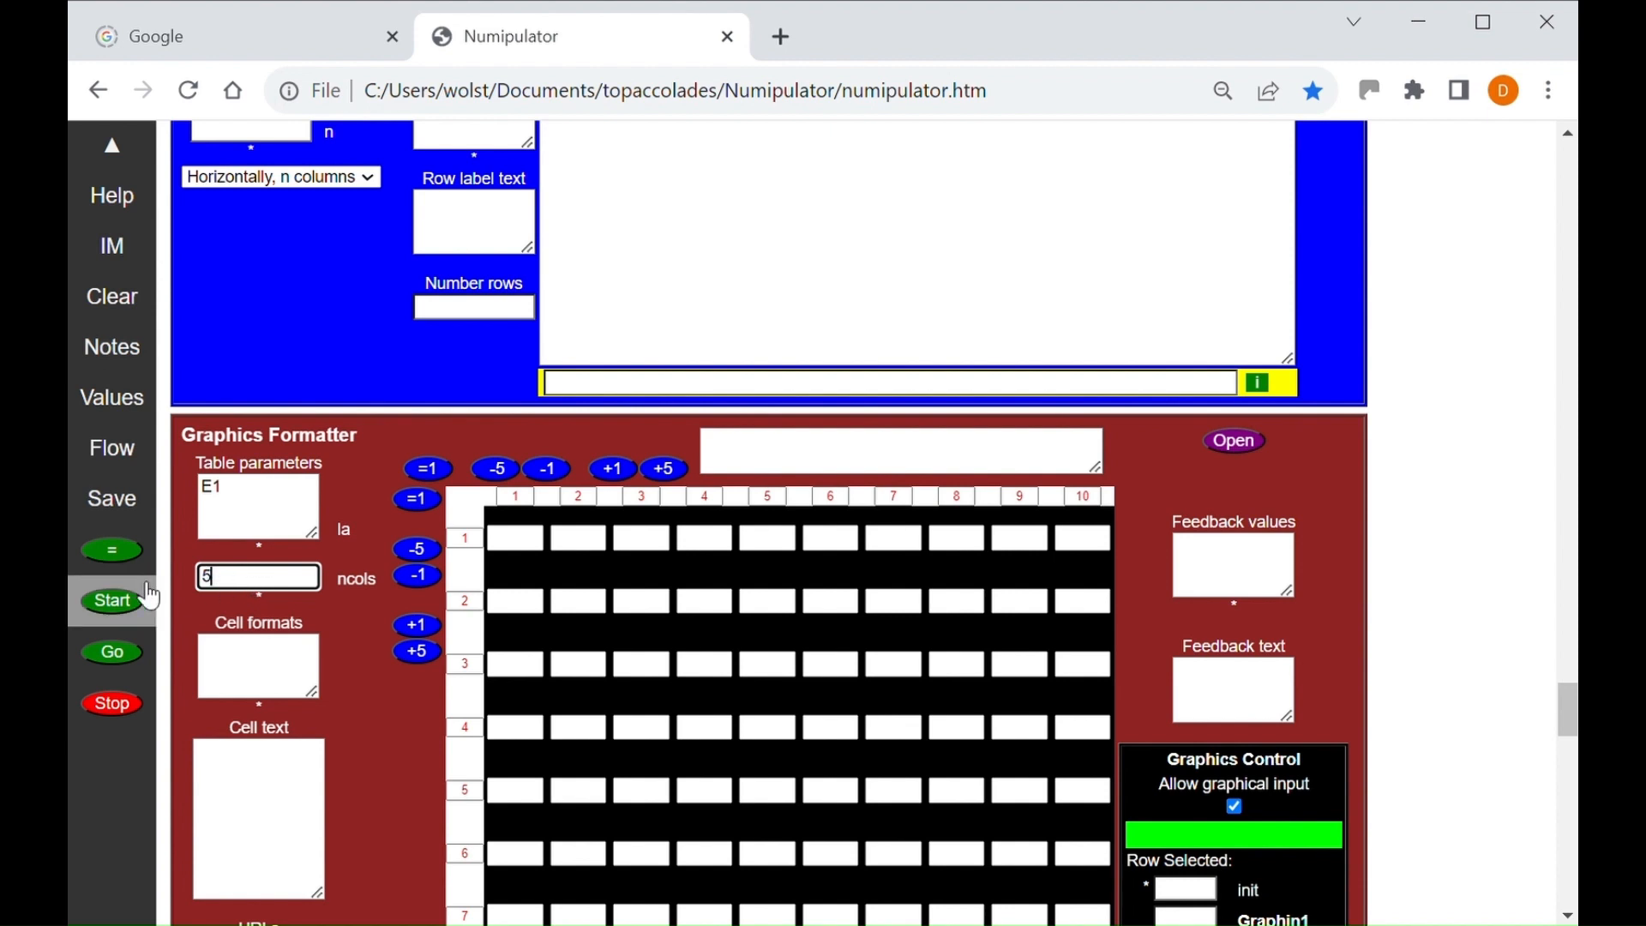
{"action": "left_click", "coordinate": [114, 546]}
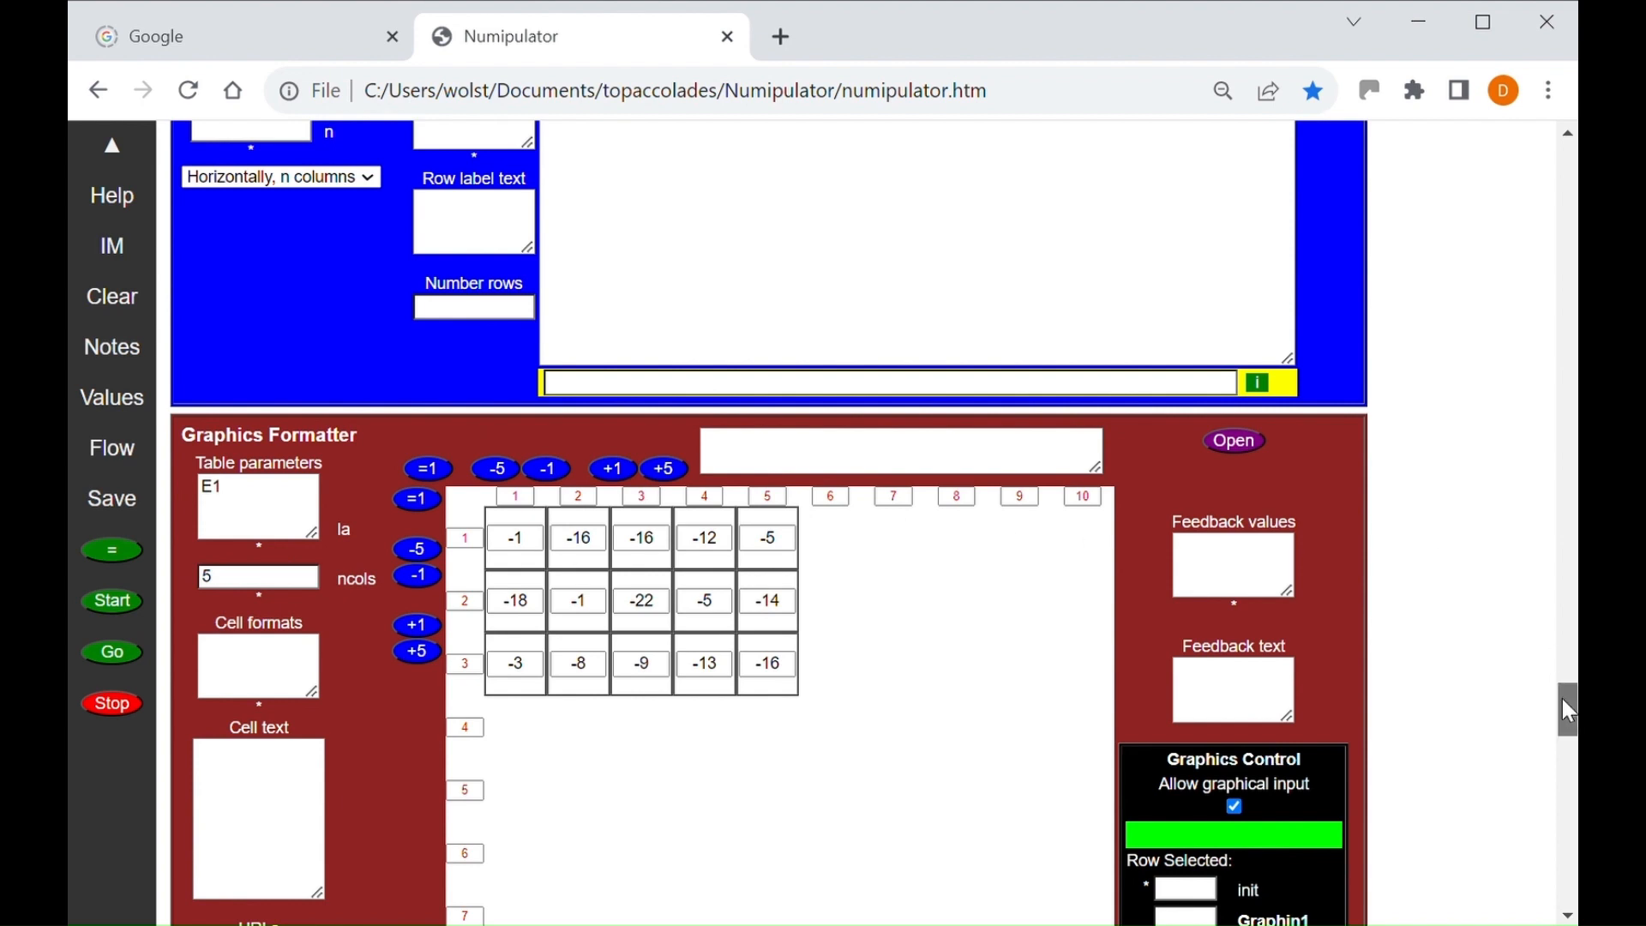
Set the Graphics Formatter's Cell text to "Mappings" and recalculate to show the mapped letters in the table
{"action": "left_click_drag", "start_coordinate": [1562, 698], "coordinate": [1563, 735]}
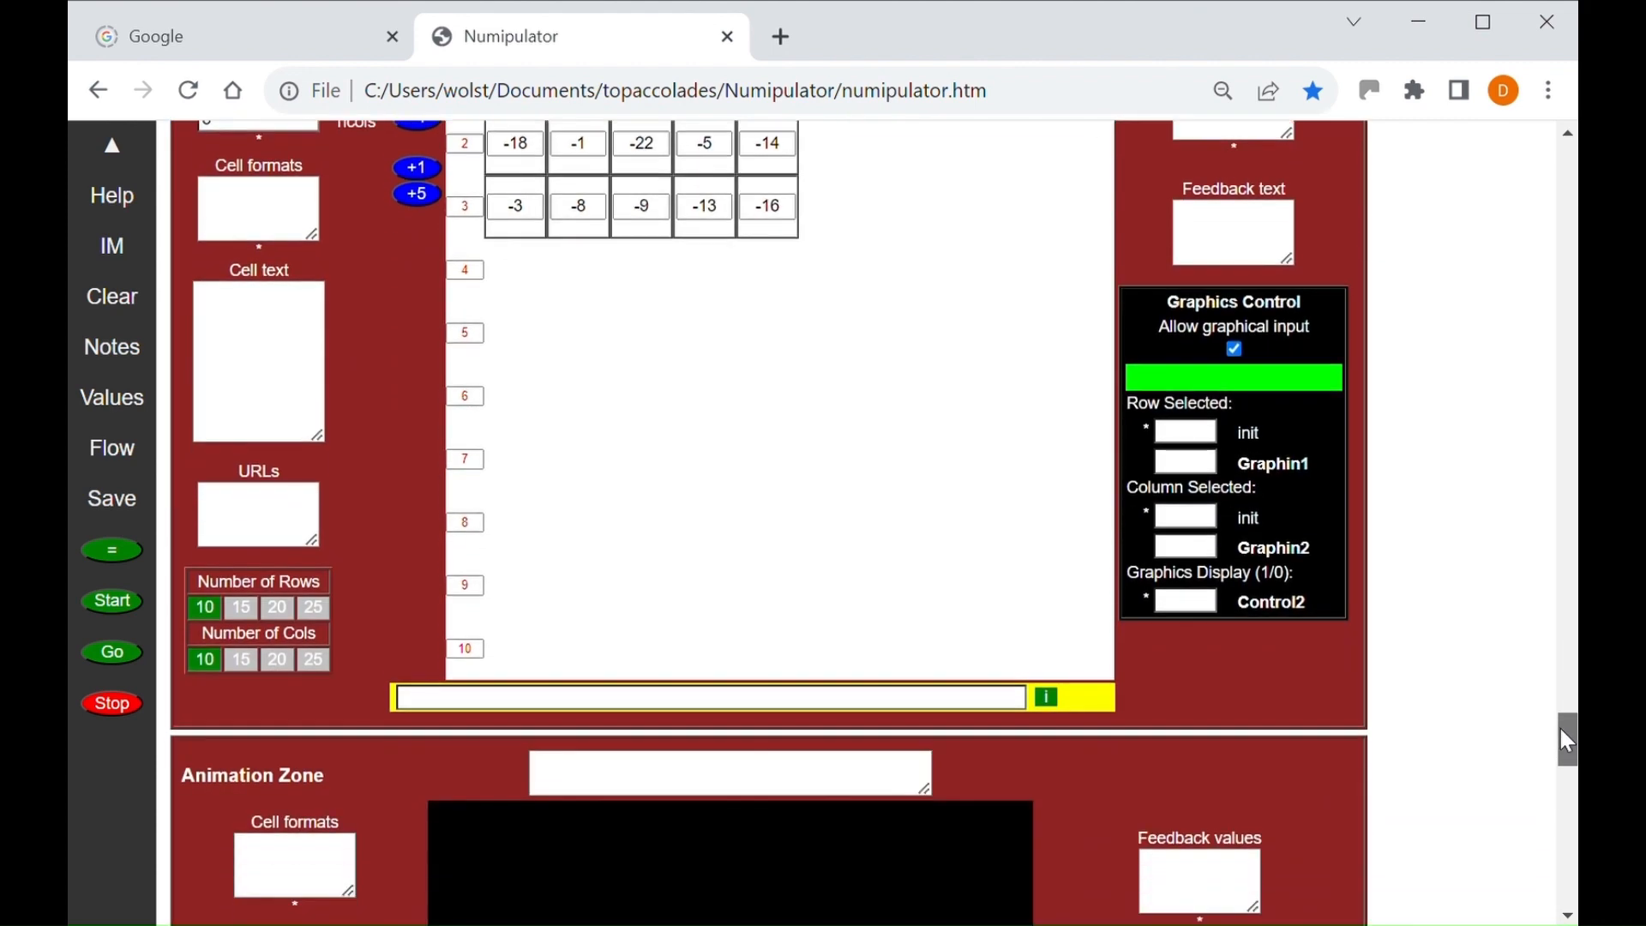
{"action": "left_click", "coordinate": [259, 331]}
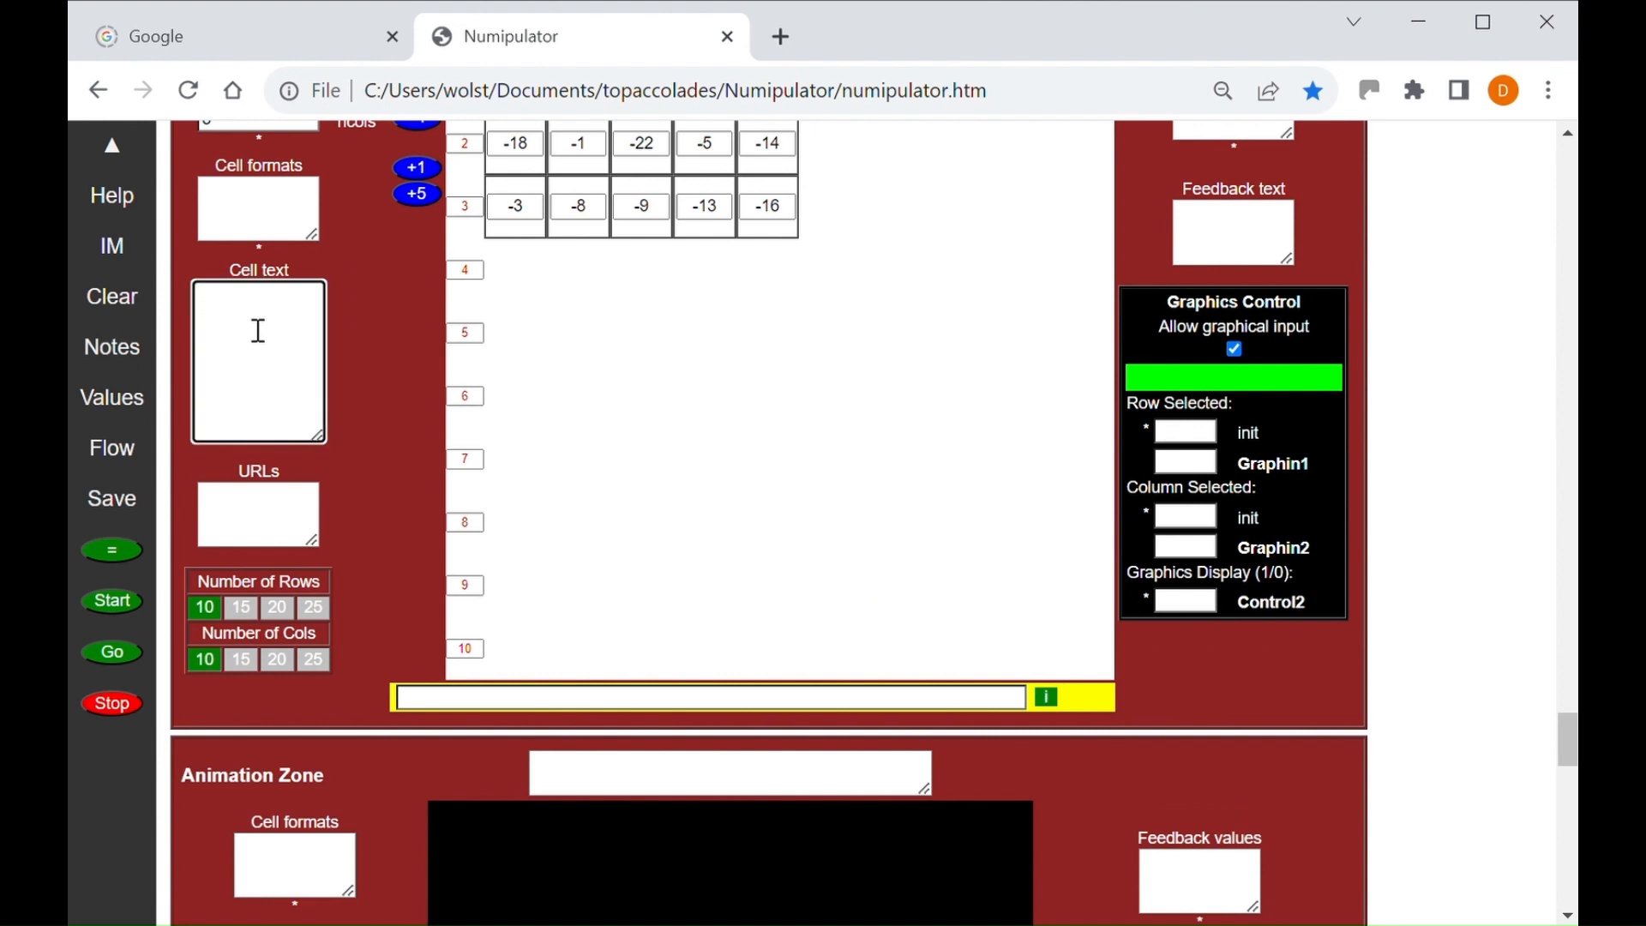
{"action": "type", "text": "Mappings"}
{"action": "scroll", "coordinate": [1571, 743], "scroll_direction": "up", "scroll_amount": 3}
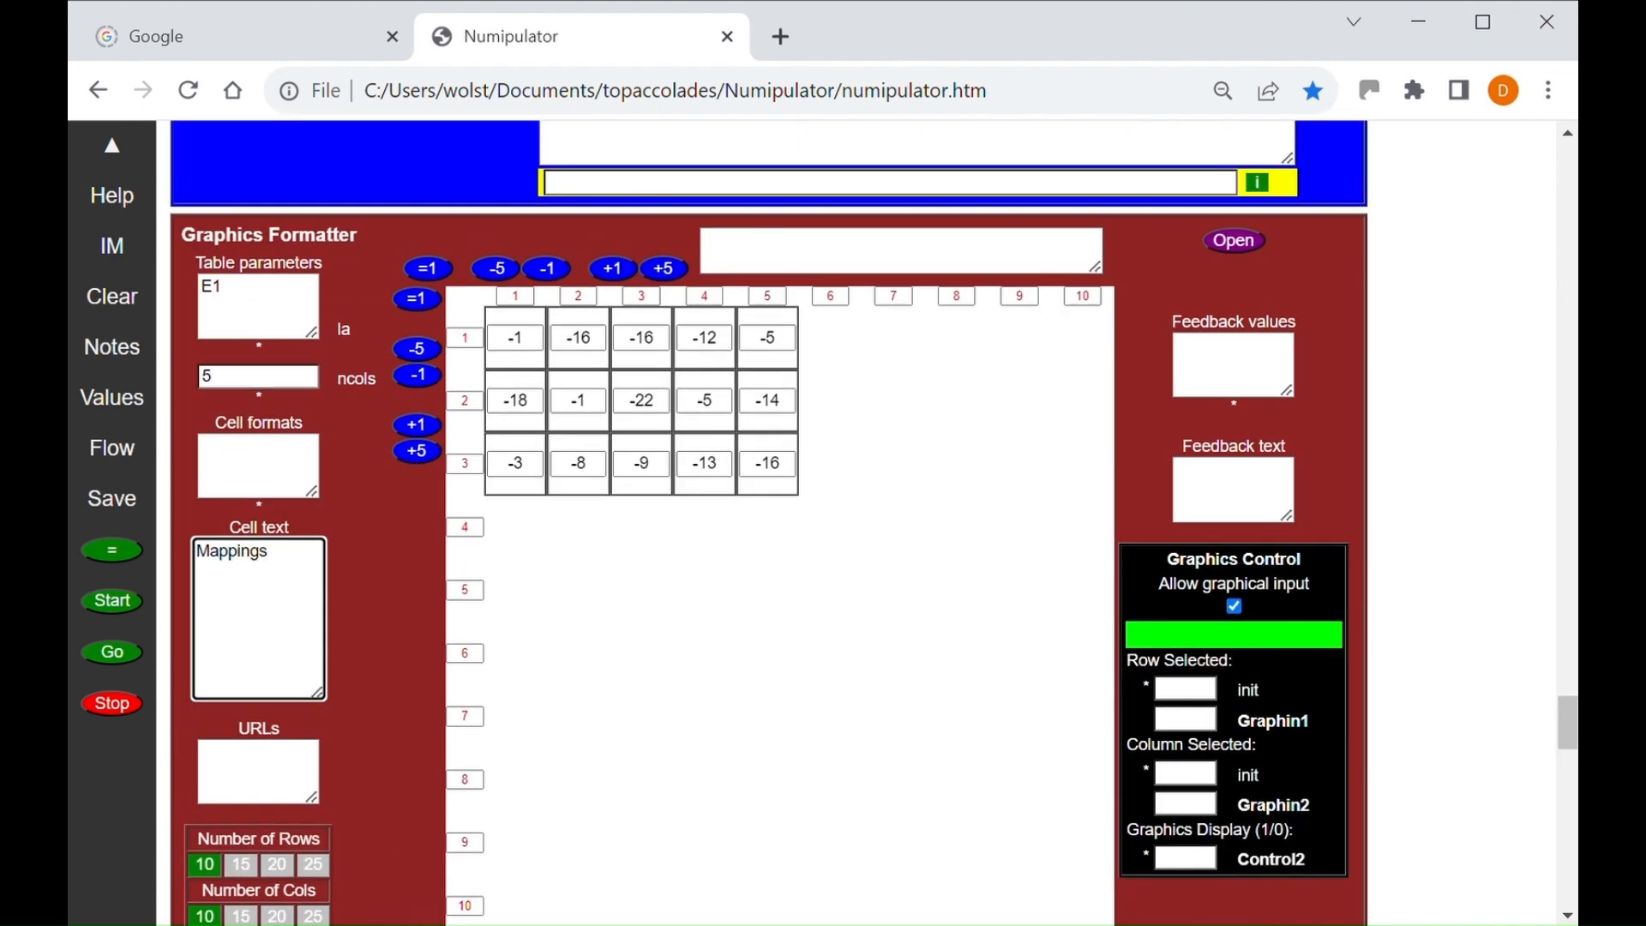
{"action": "left_click", "coordinate": [115, 550]}
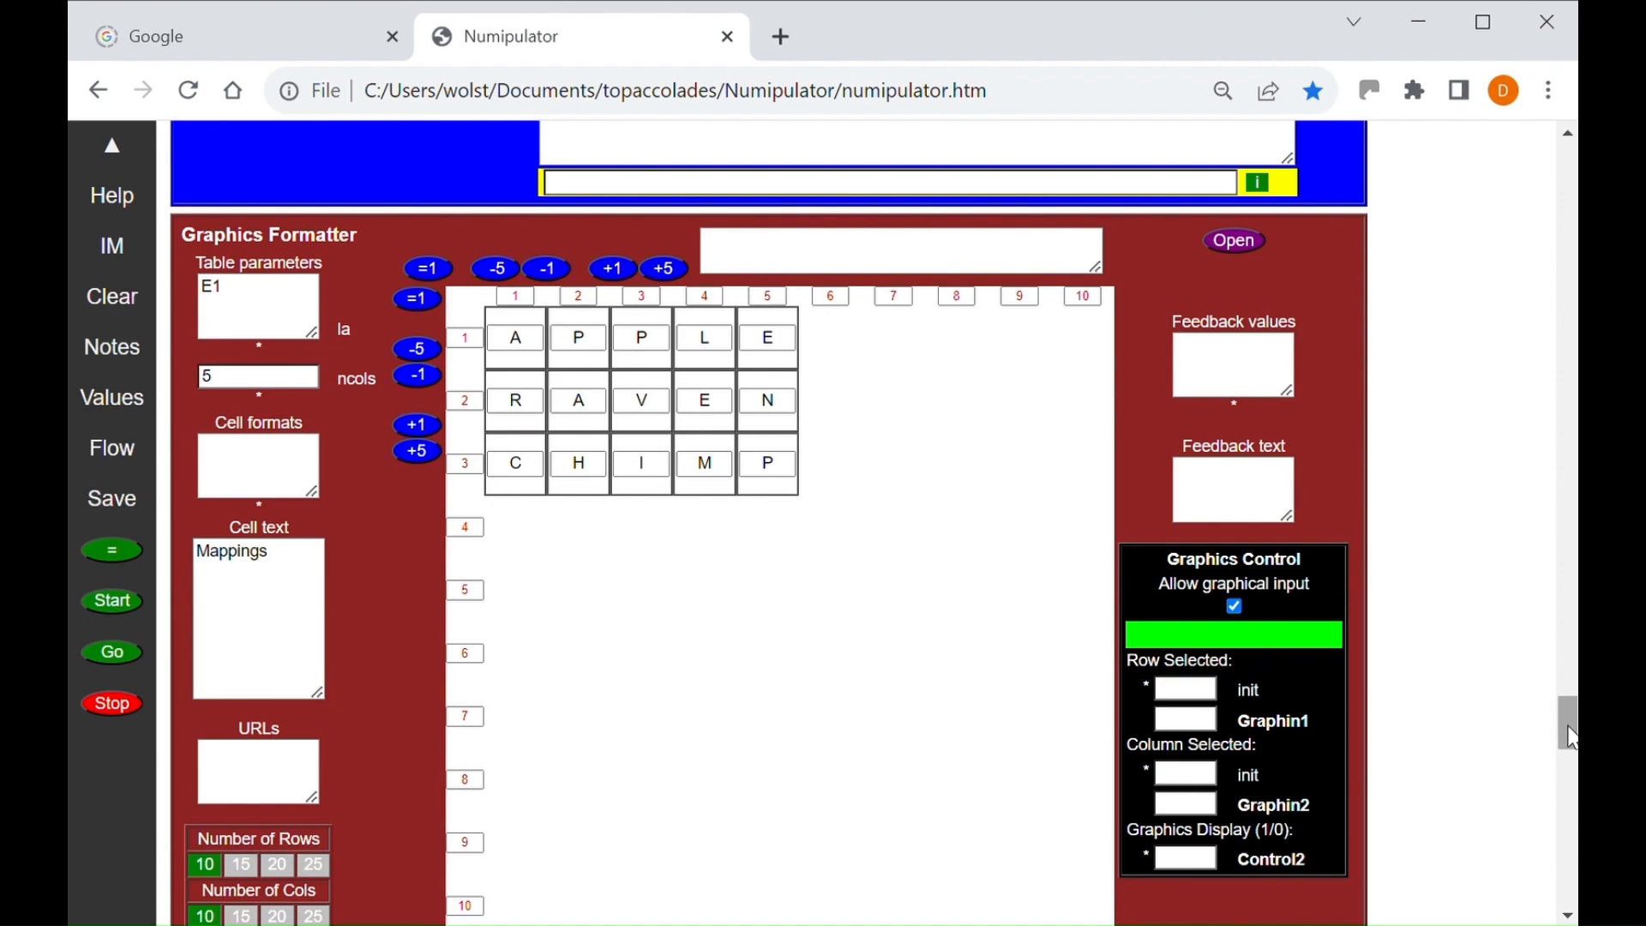
Enter the parameters 15 and 190506 in List Generation G1 to define 15 items of value 190506
{"action": "left_click_drag", "start_coordinate": [1572, 737], "coordinate": [1479, 218]}
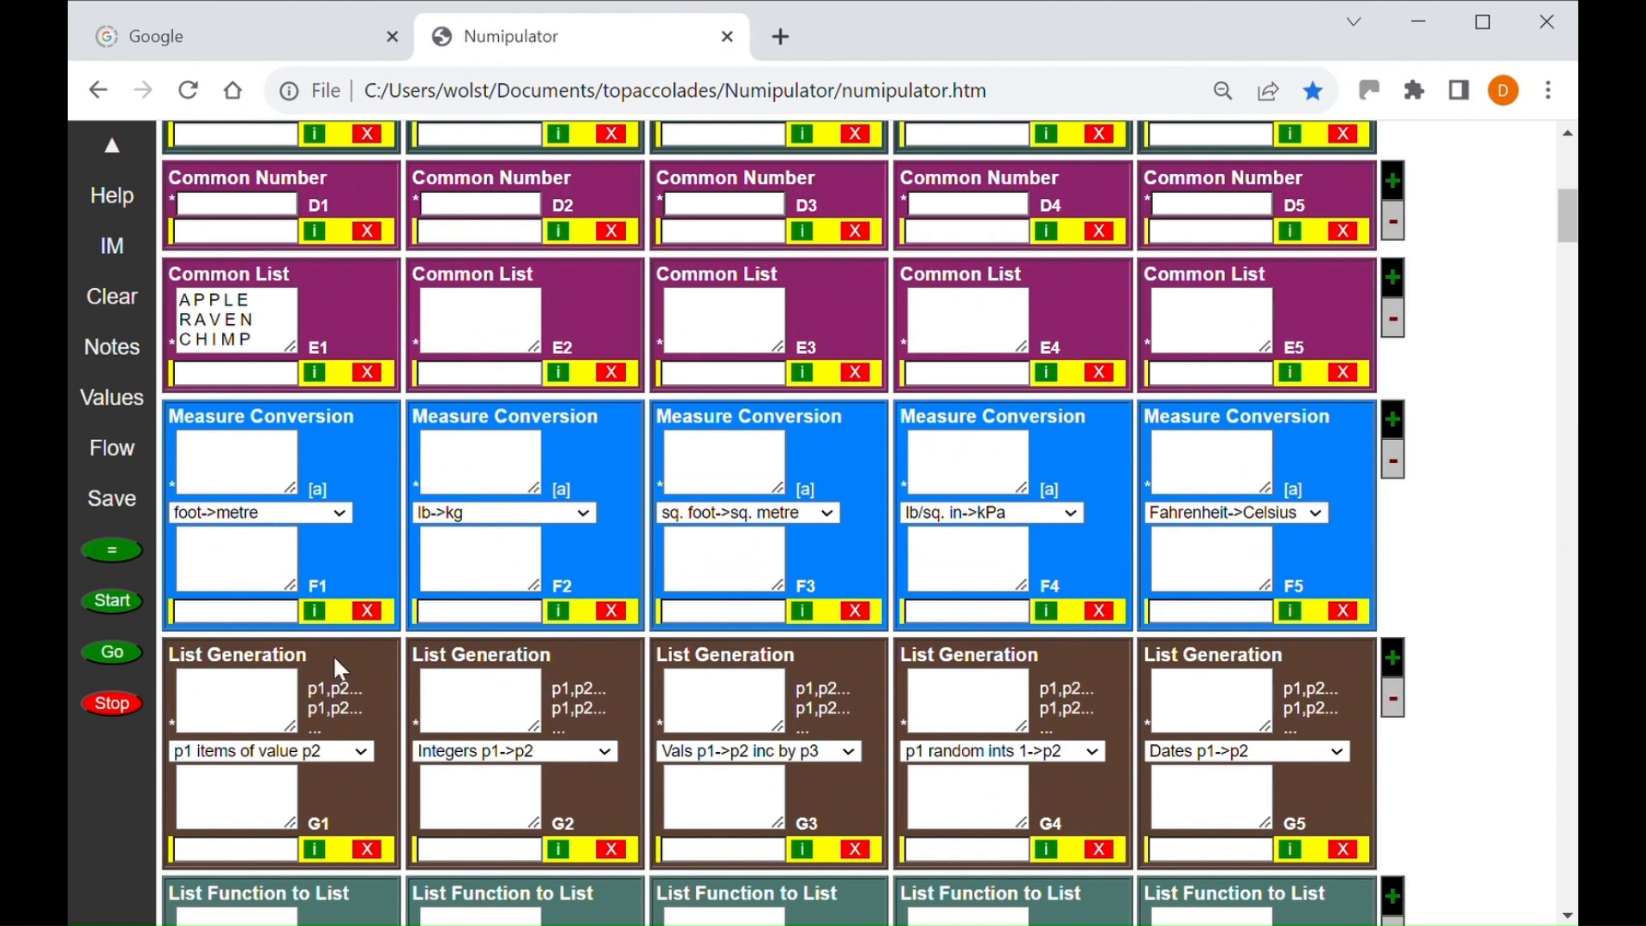
{"action": "left_click", "coordinate": [219, 711]}
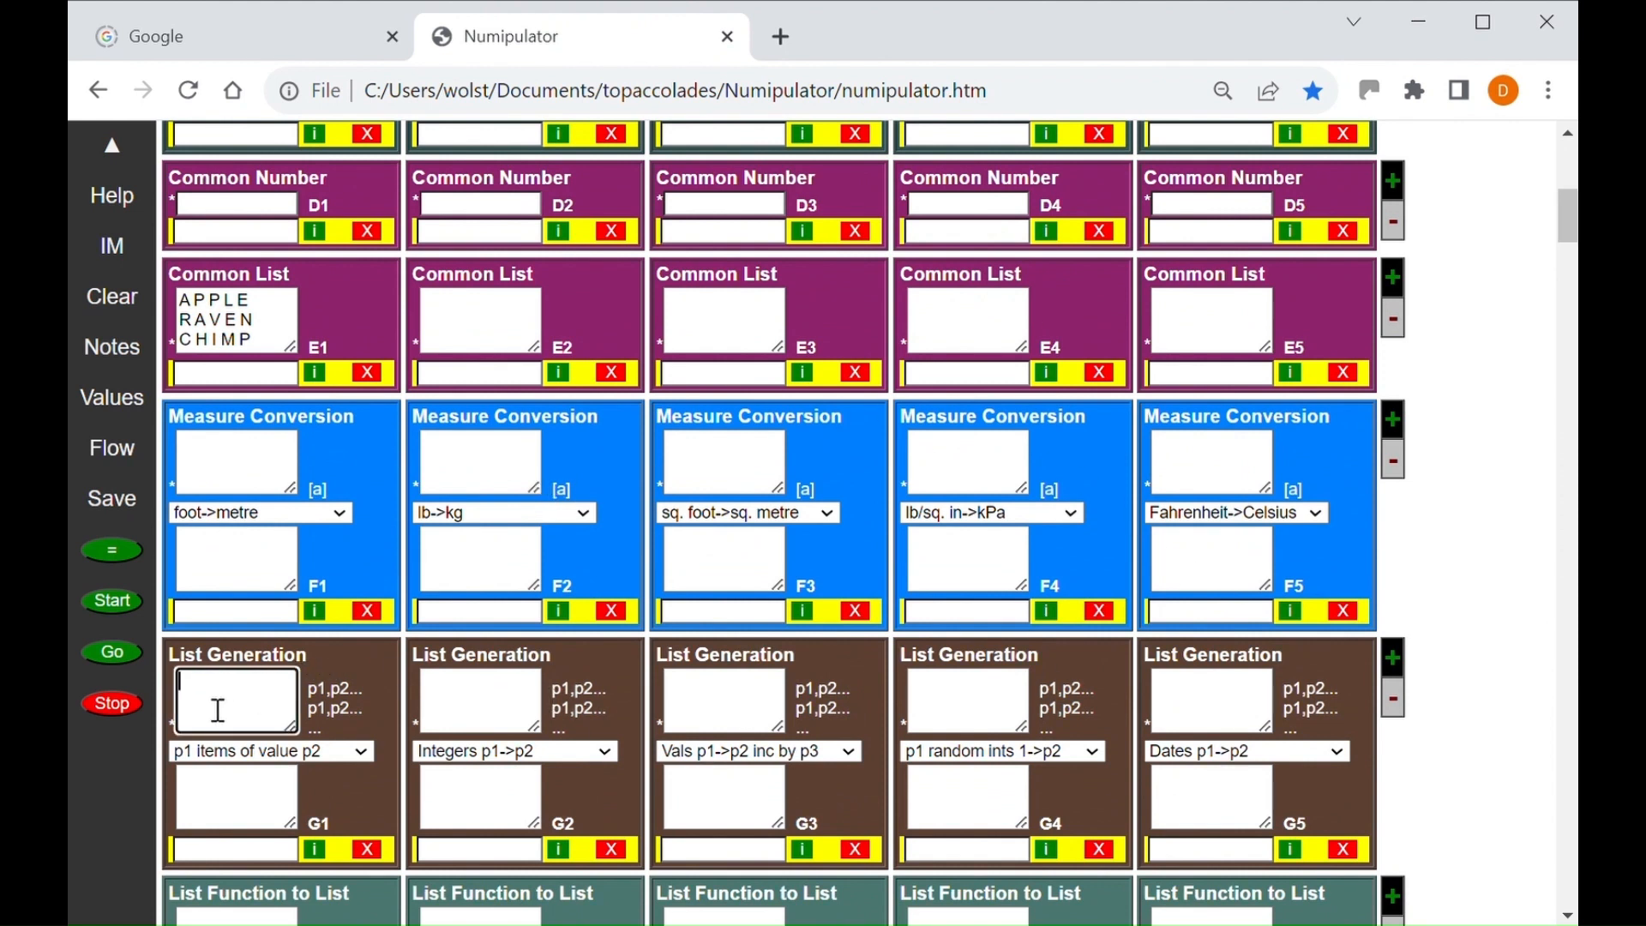
{"action": "type", "text": "15 190506"}
Set the Graphics Formatter's Cell formats to G1 and recalculate the letter table
{"action": "left_click_drag", "start_coordinate": [1562, 241], "coordinate": [1499, 740]}
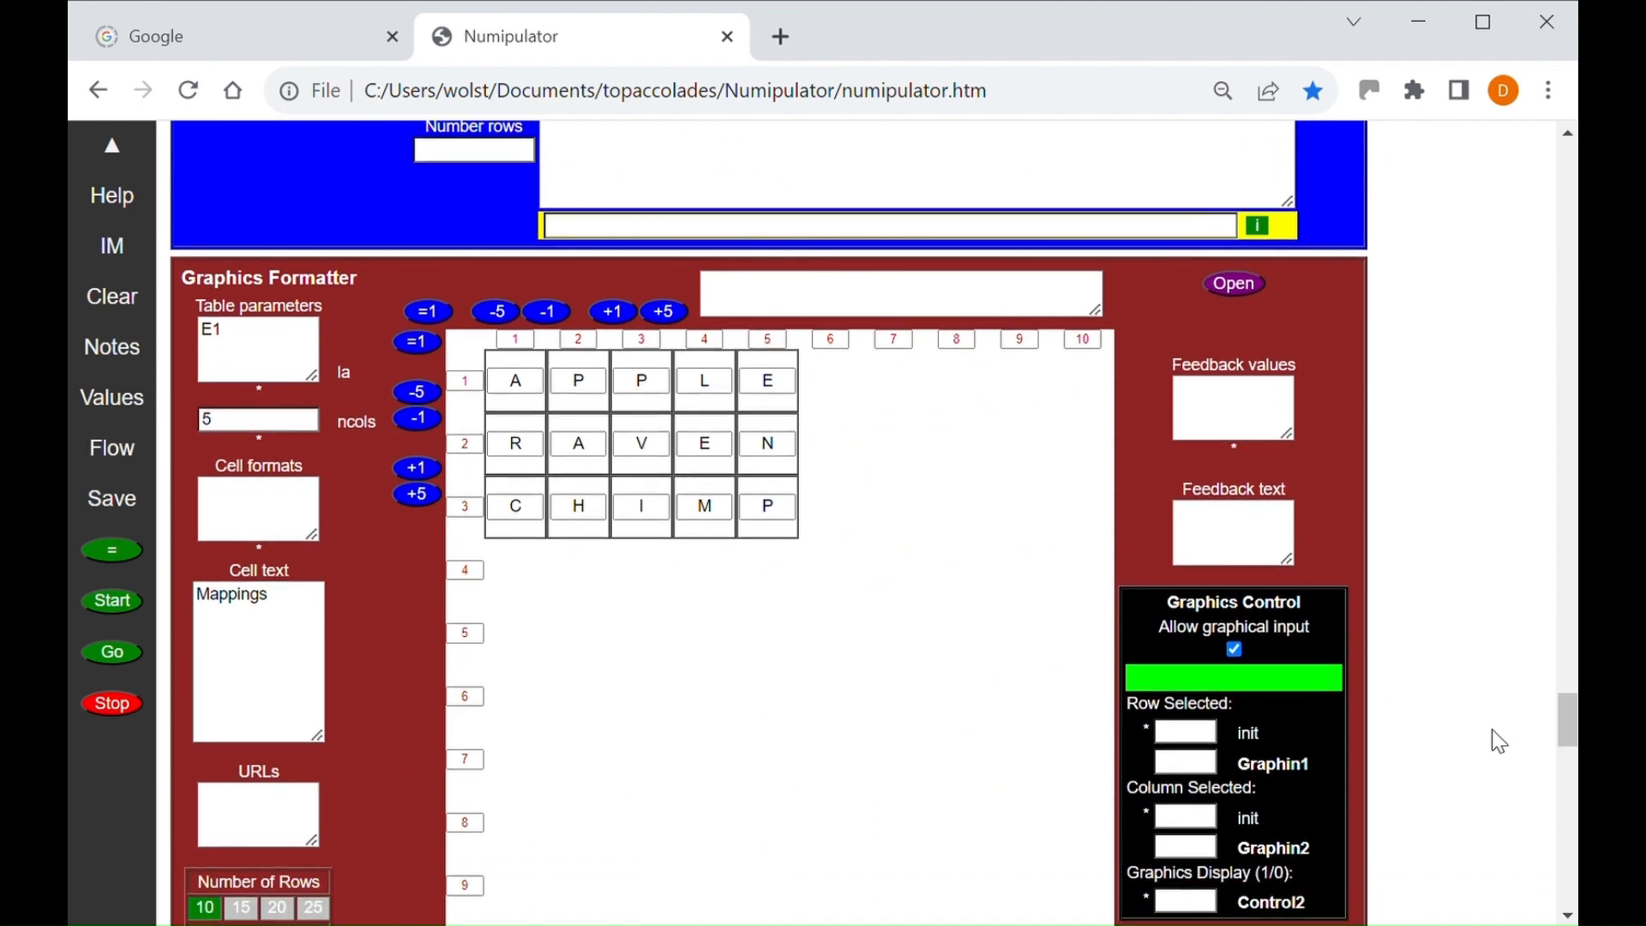
{"action": "left_click", "coordinate": [258, 522]}
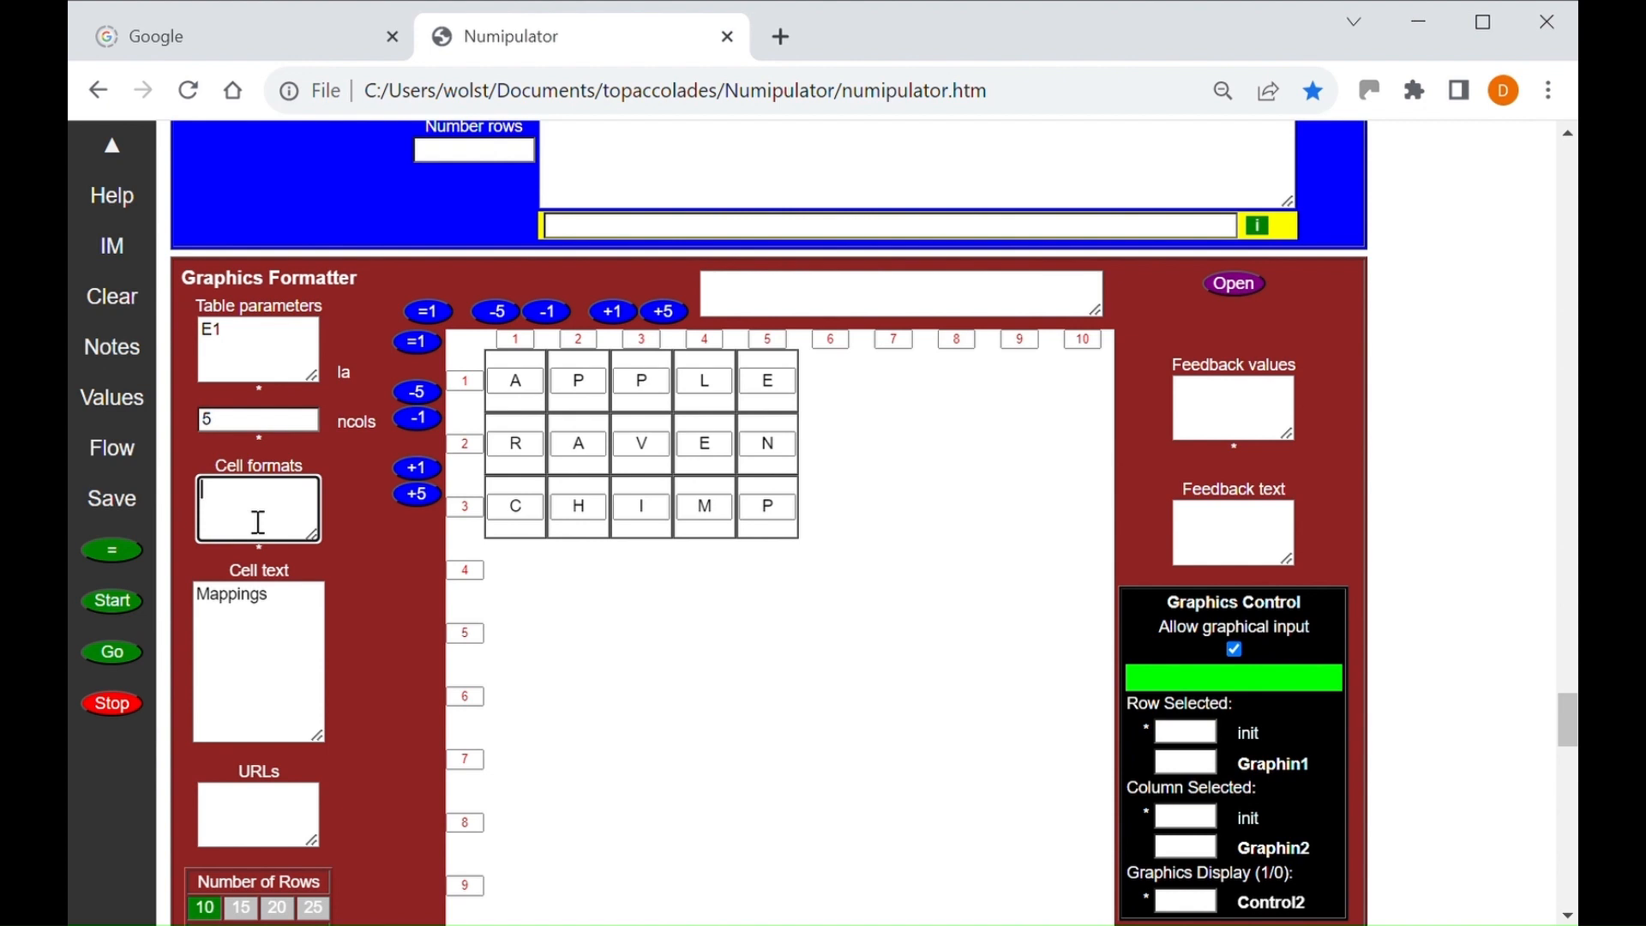
{"action": "type", "text": "G1"}
{"action": "left_click", "coordinate": [109, 554]}
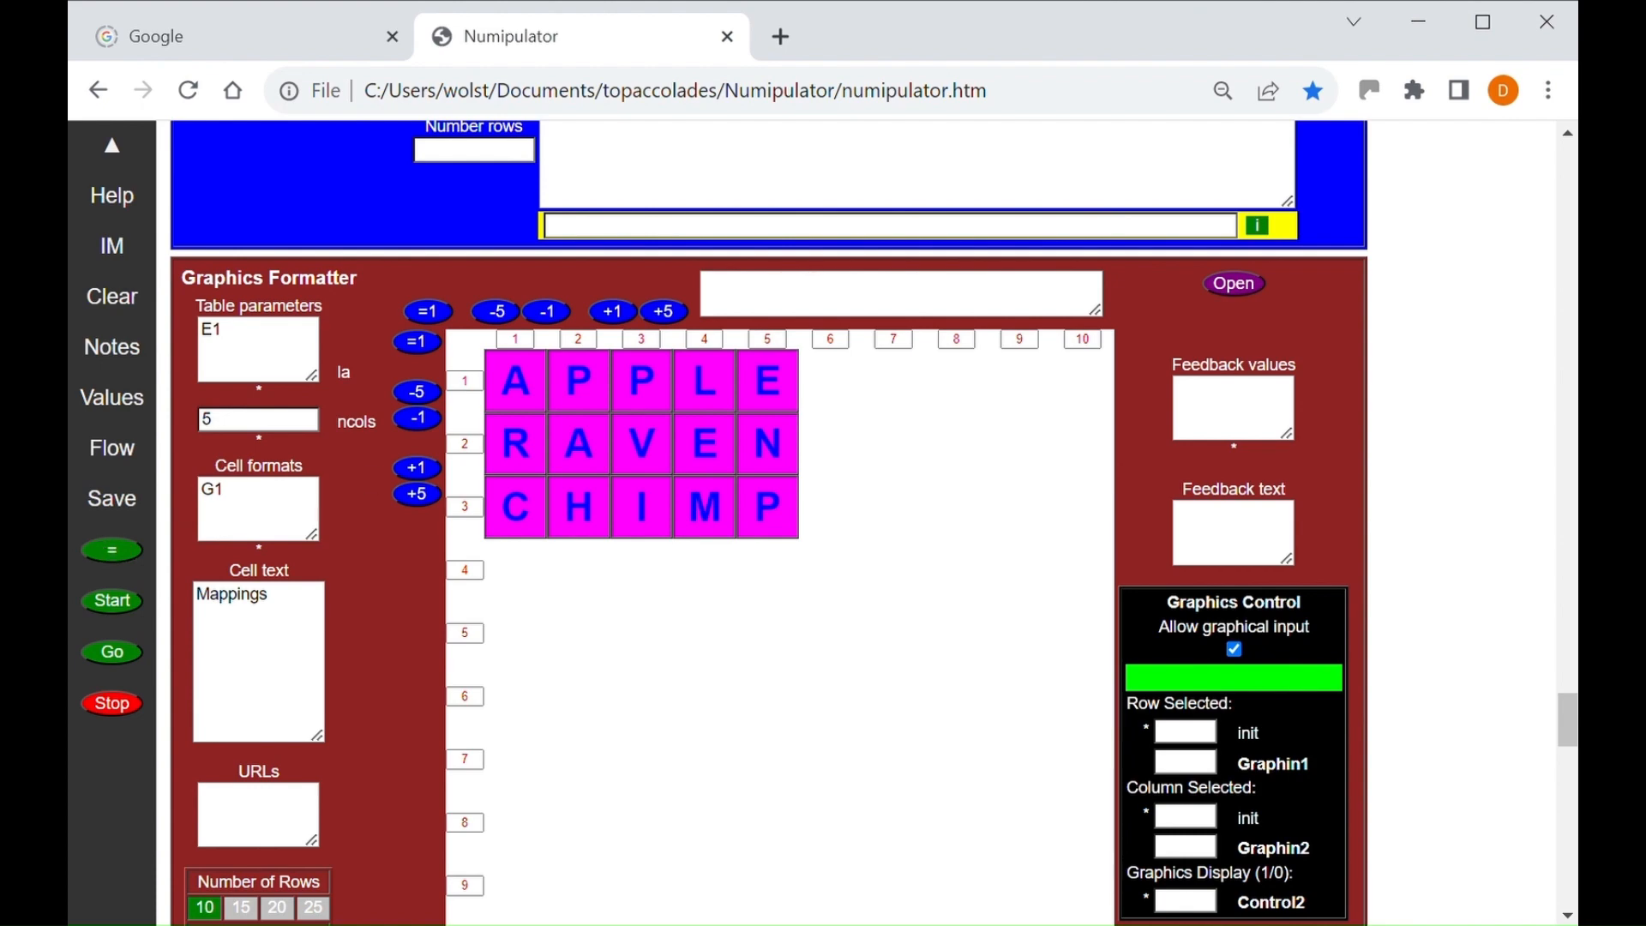
{"action": "left_click_drag", "start_coordinate": [1569, 724], "coordinate": [1566, 640]}
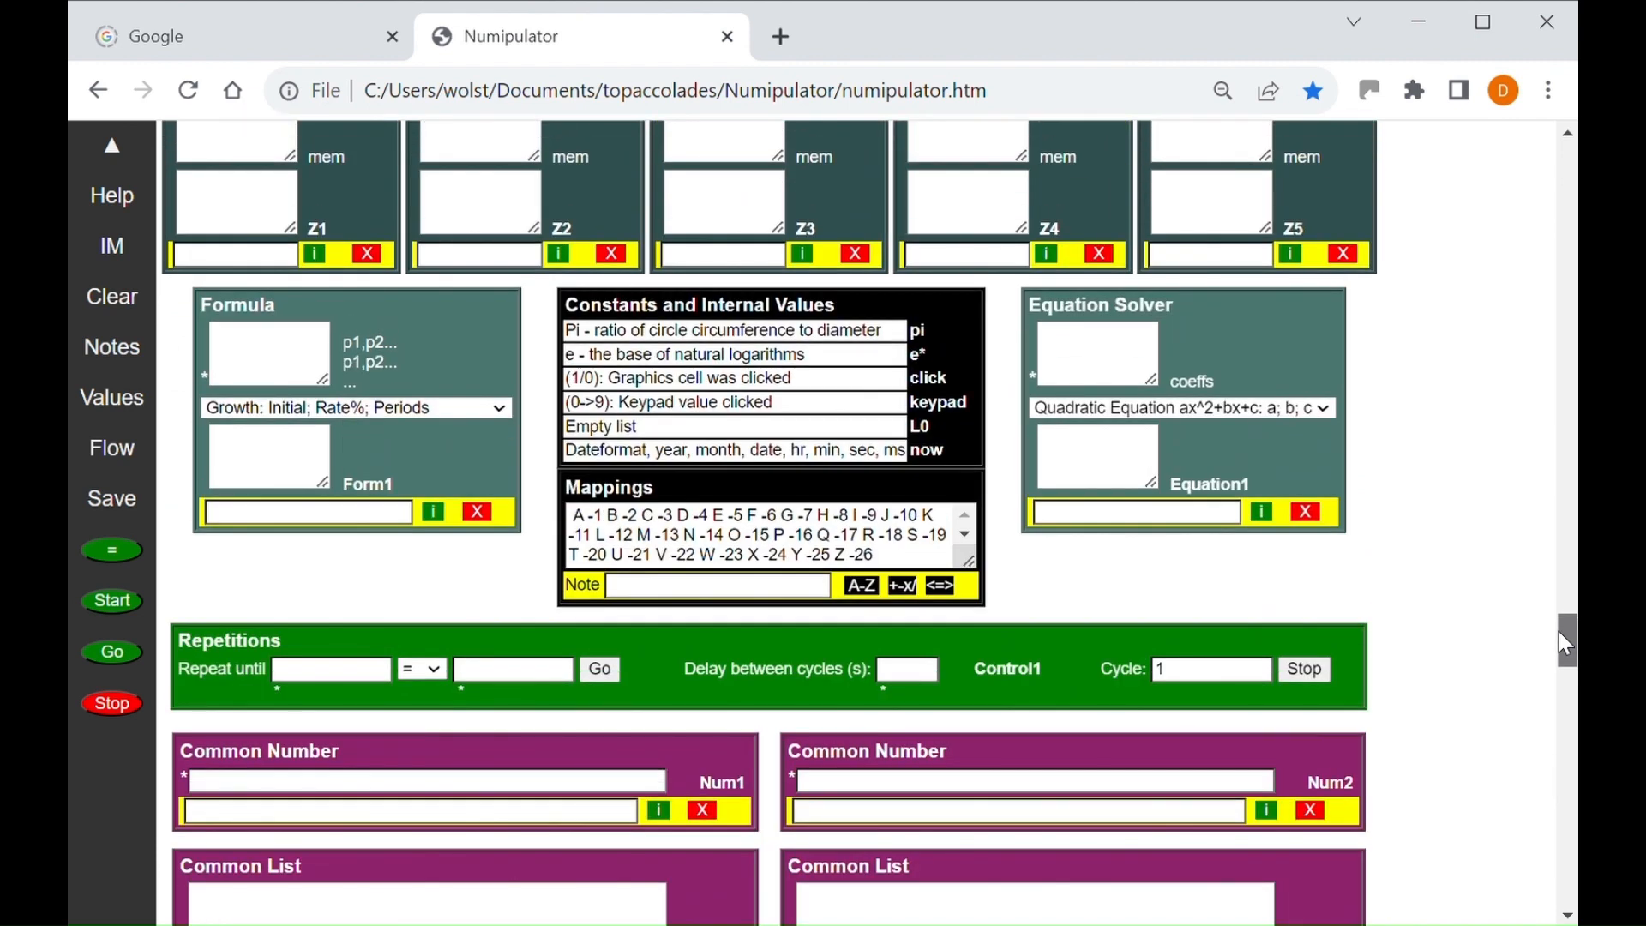
{"action": "left_click_drag", "start_coordinate": [1560, 632], "coordinate": [1560, 636]}
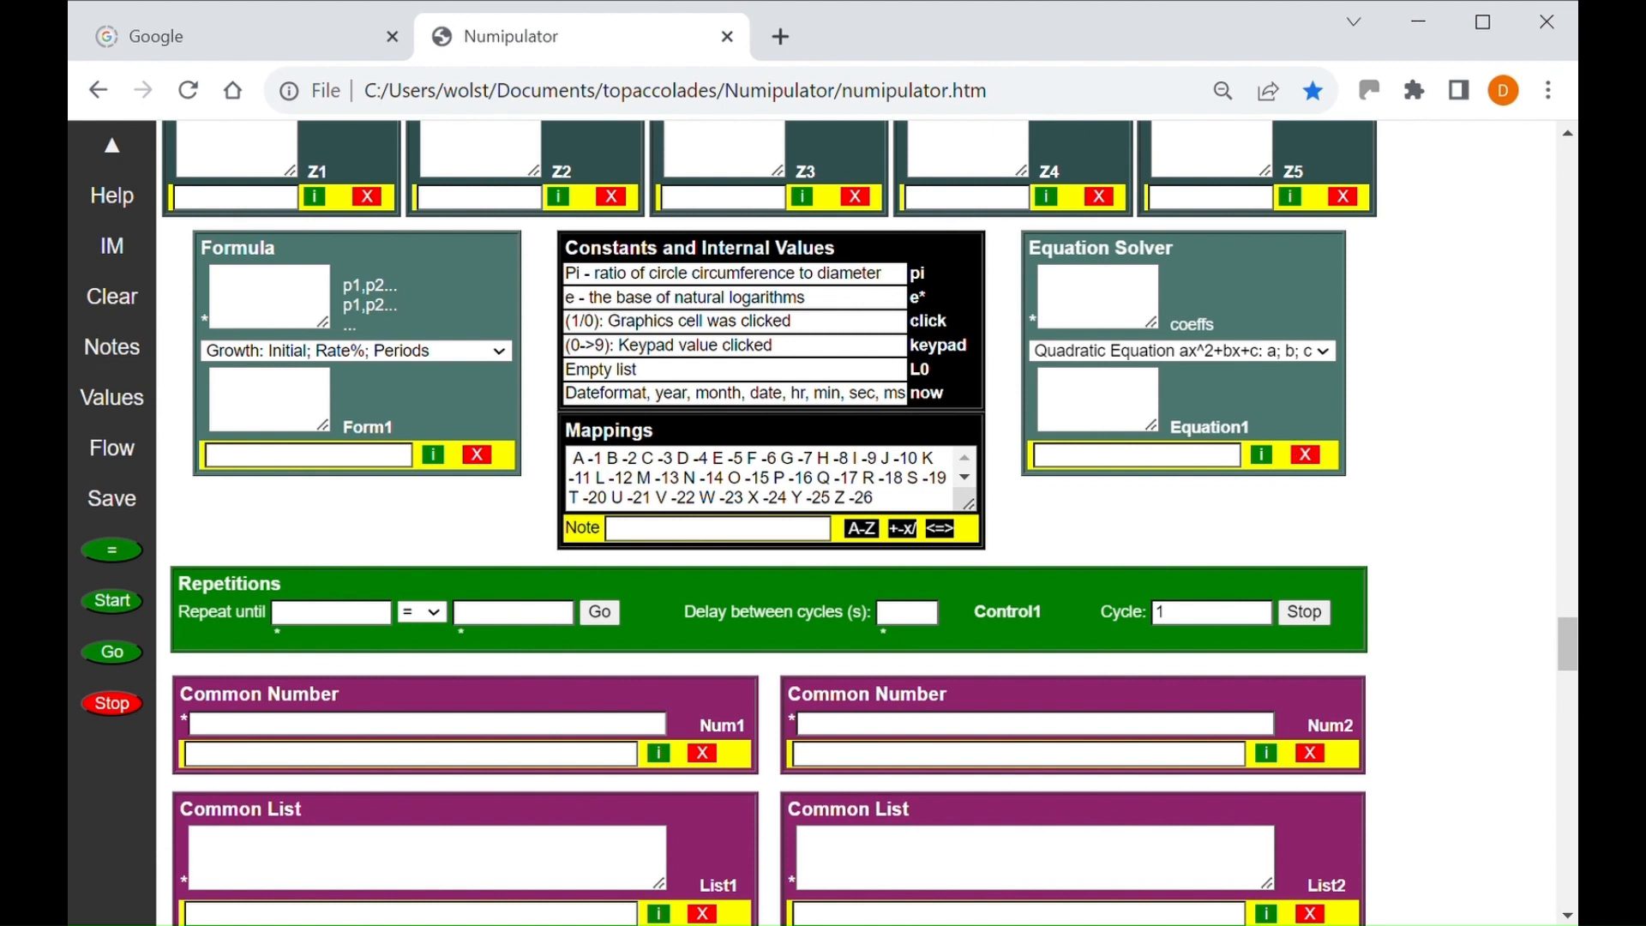
{"action": "left_click_drag", "start_coordinate": [1568, 644], "coordinate": [1562, 189]}
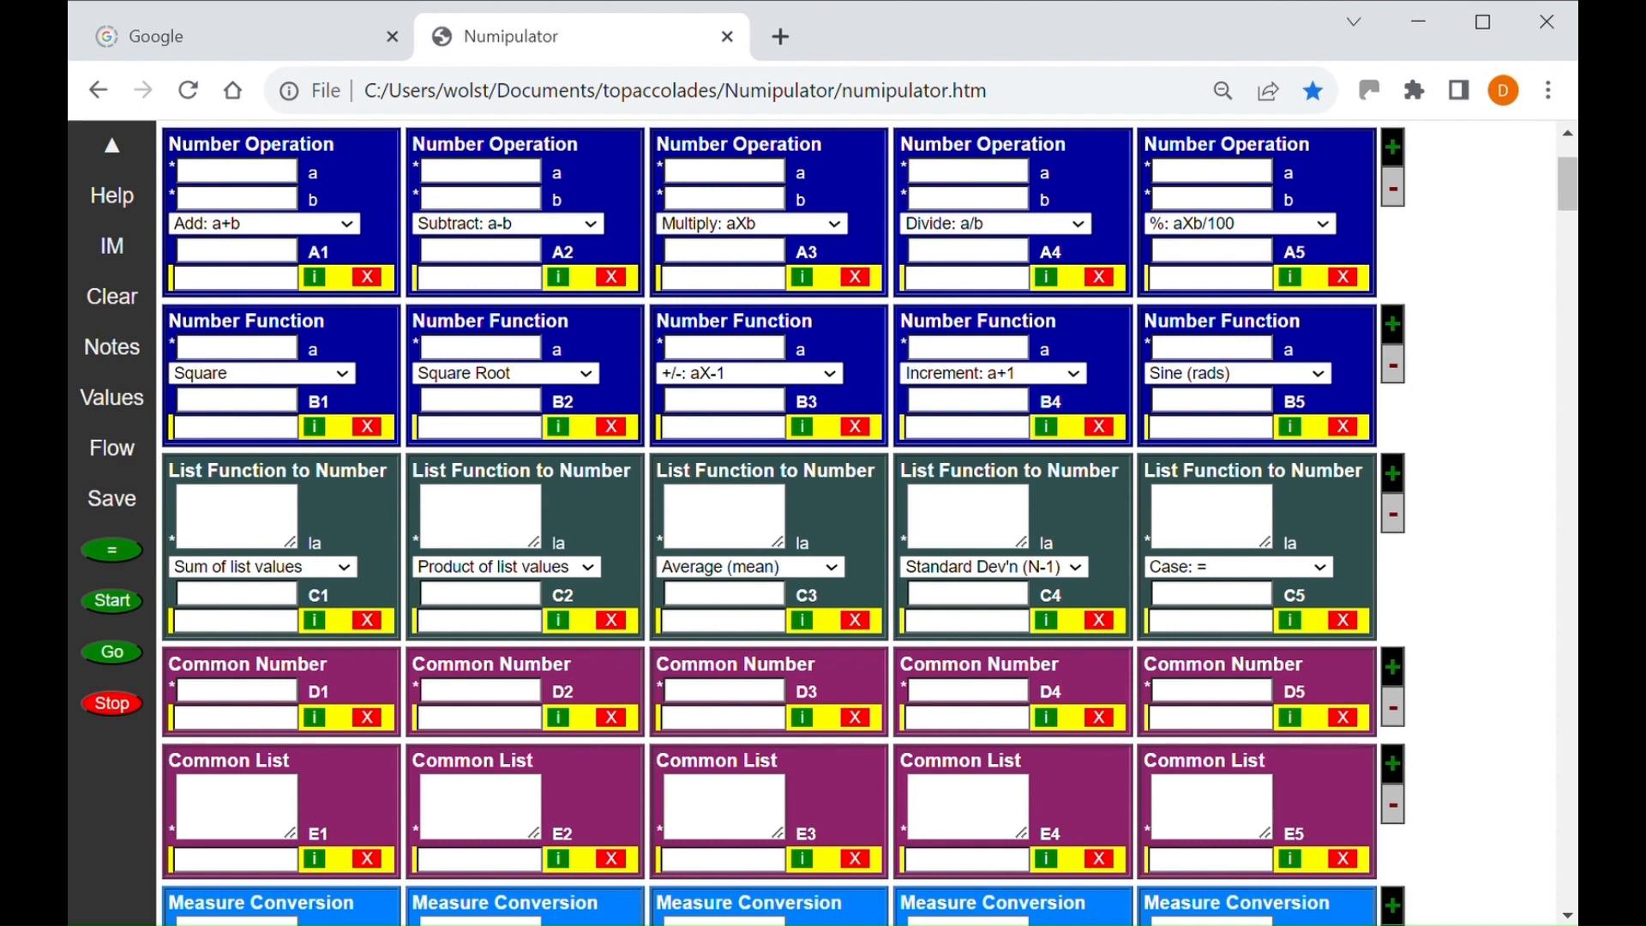
Display the Codes reference text in the Information Zone and look through it
{"action": "key", "text": "alt"}
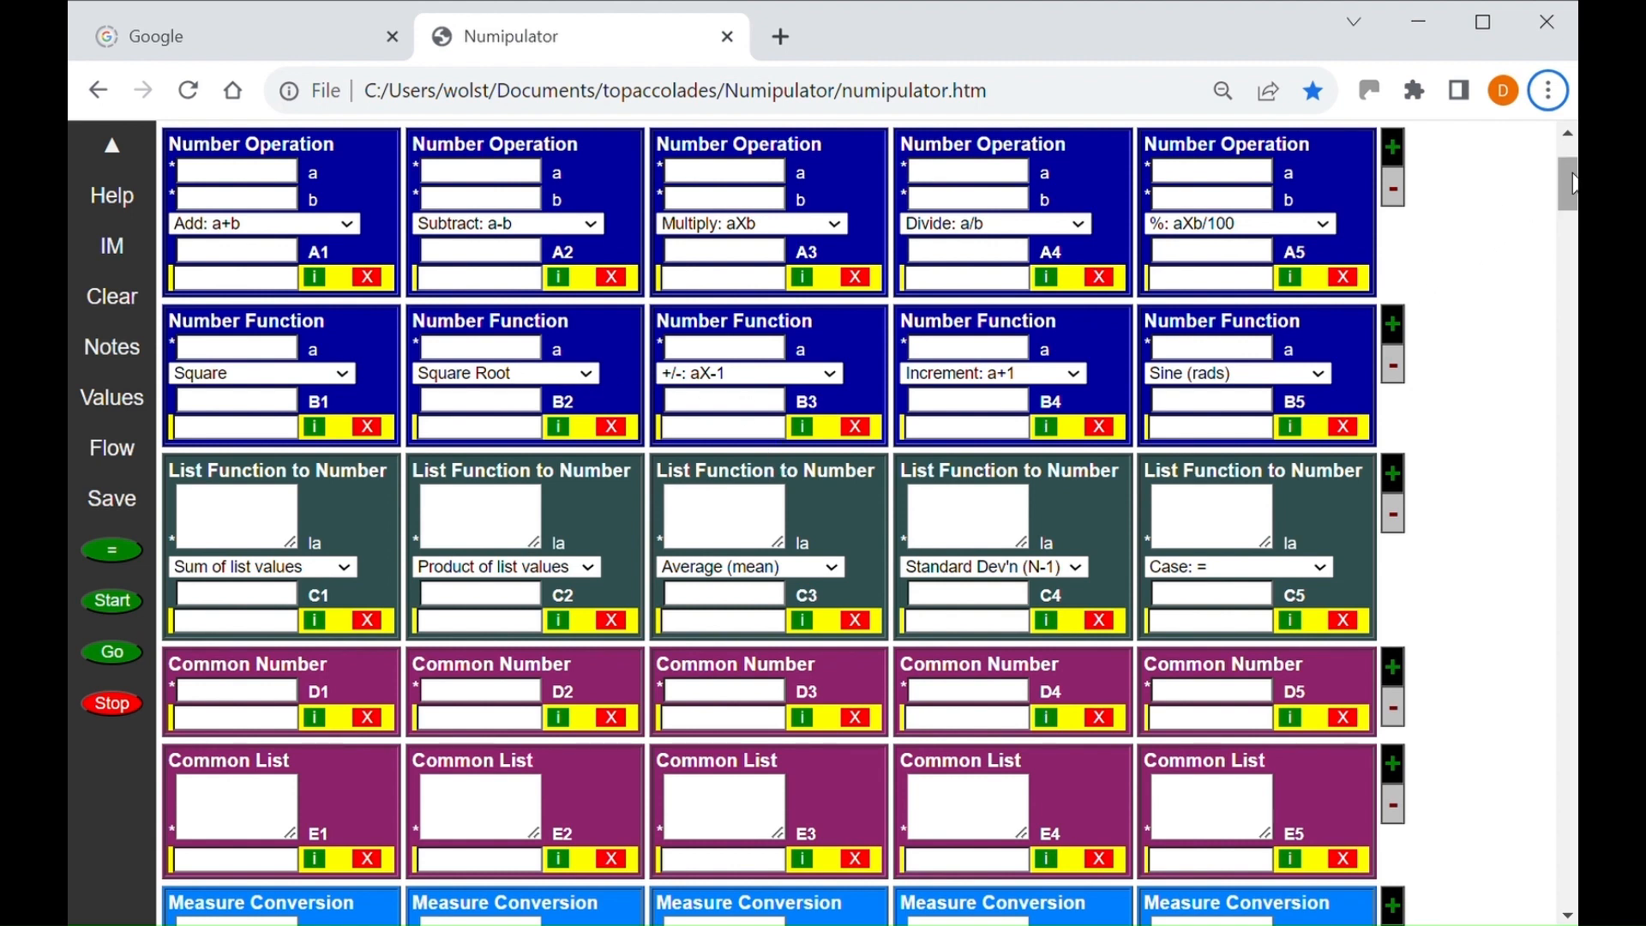
{"action": "scroll", "coordinate": [1569, 176], "scroll_direction": "up", "scroll_amount": 2}
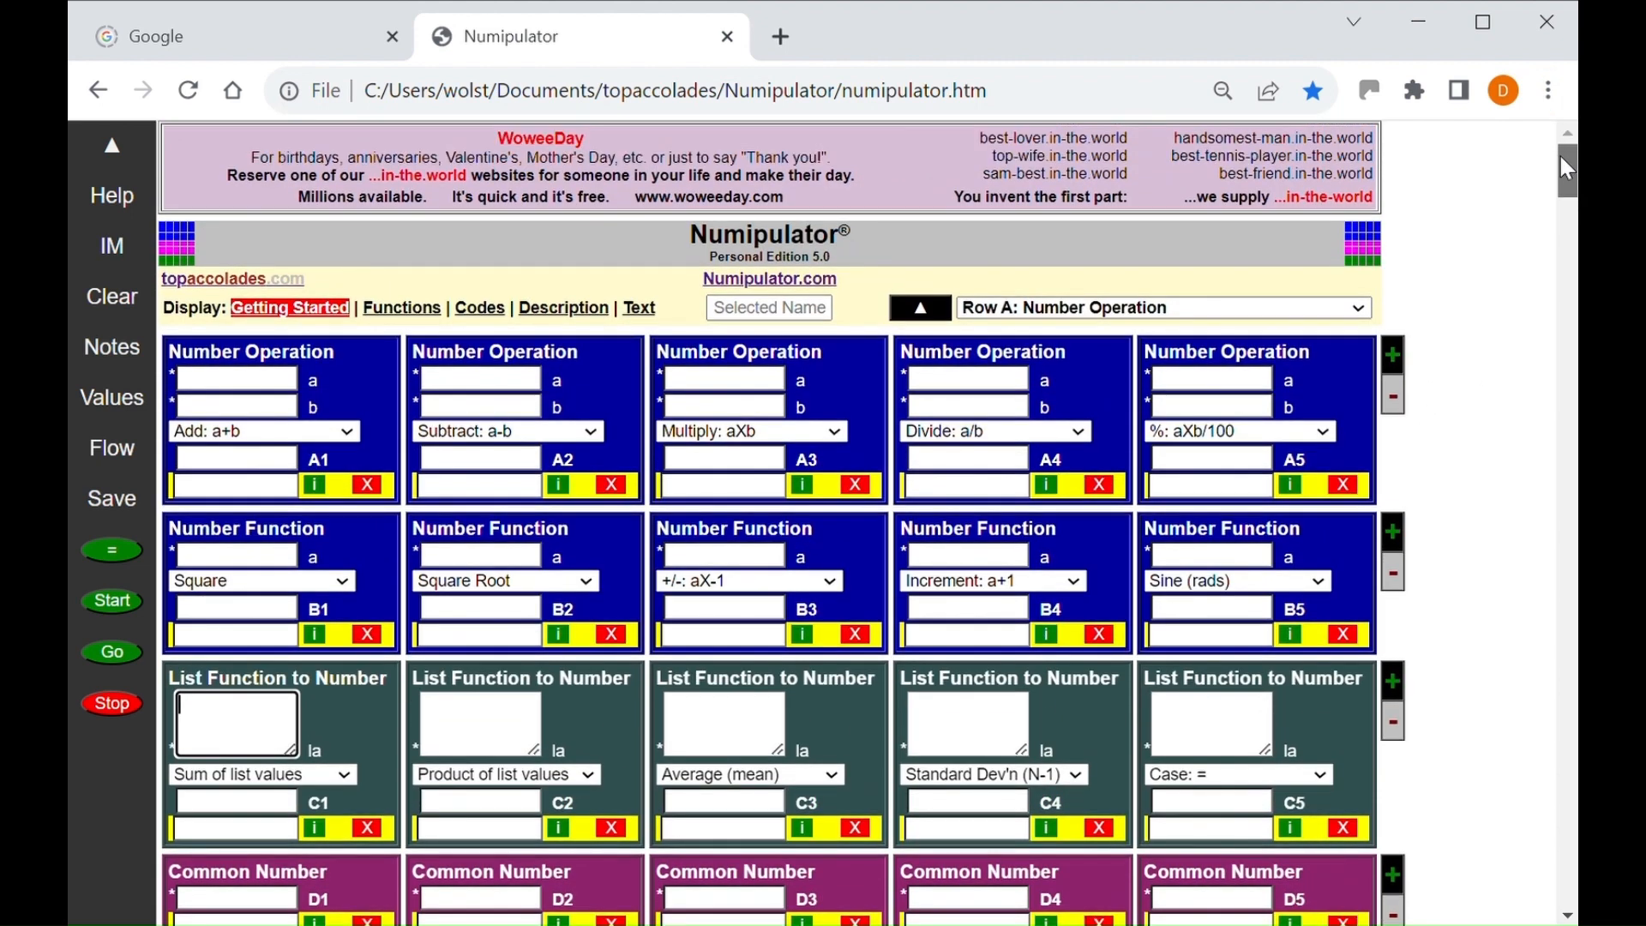
{"action": "left_click_drag", "start_coordinate": [1562, 156], "coordinate": [1560, 167]}
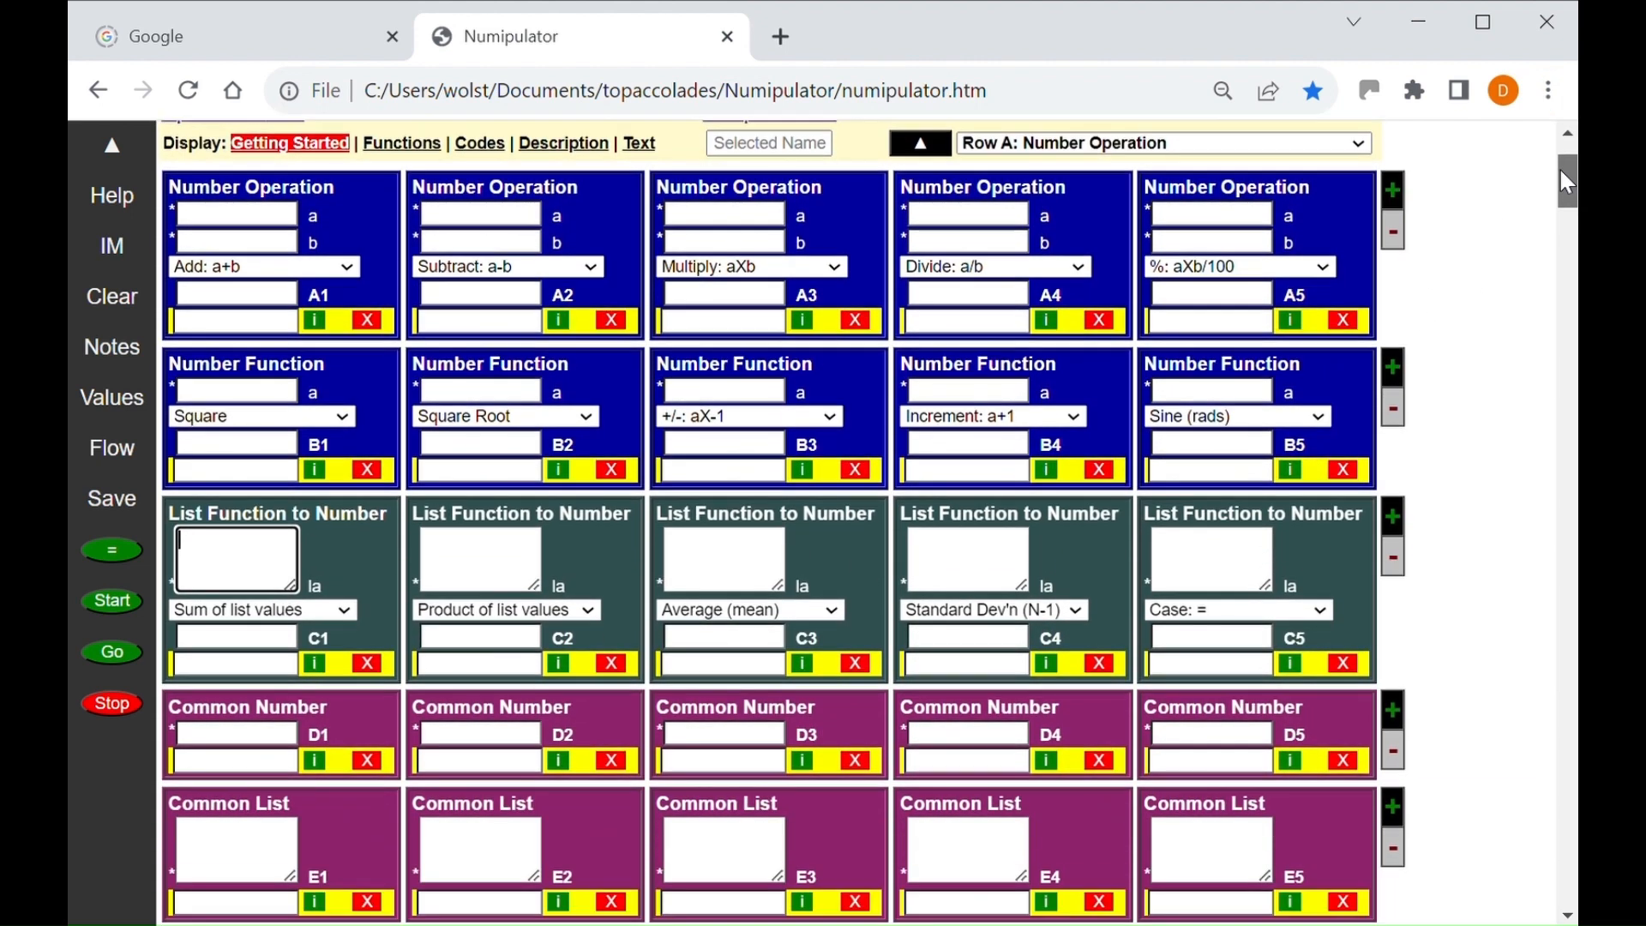
{"action": "left_click", "coordinate": [477, 152]}
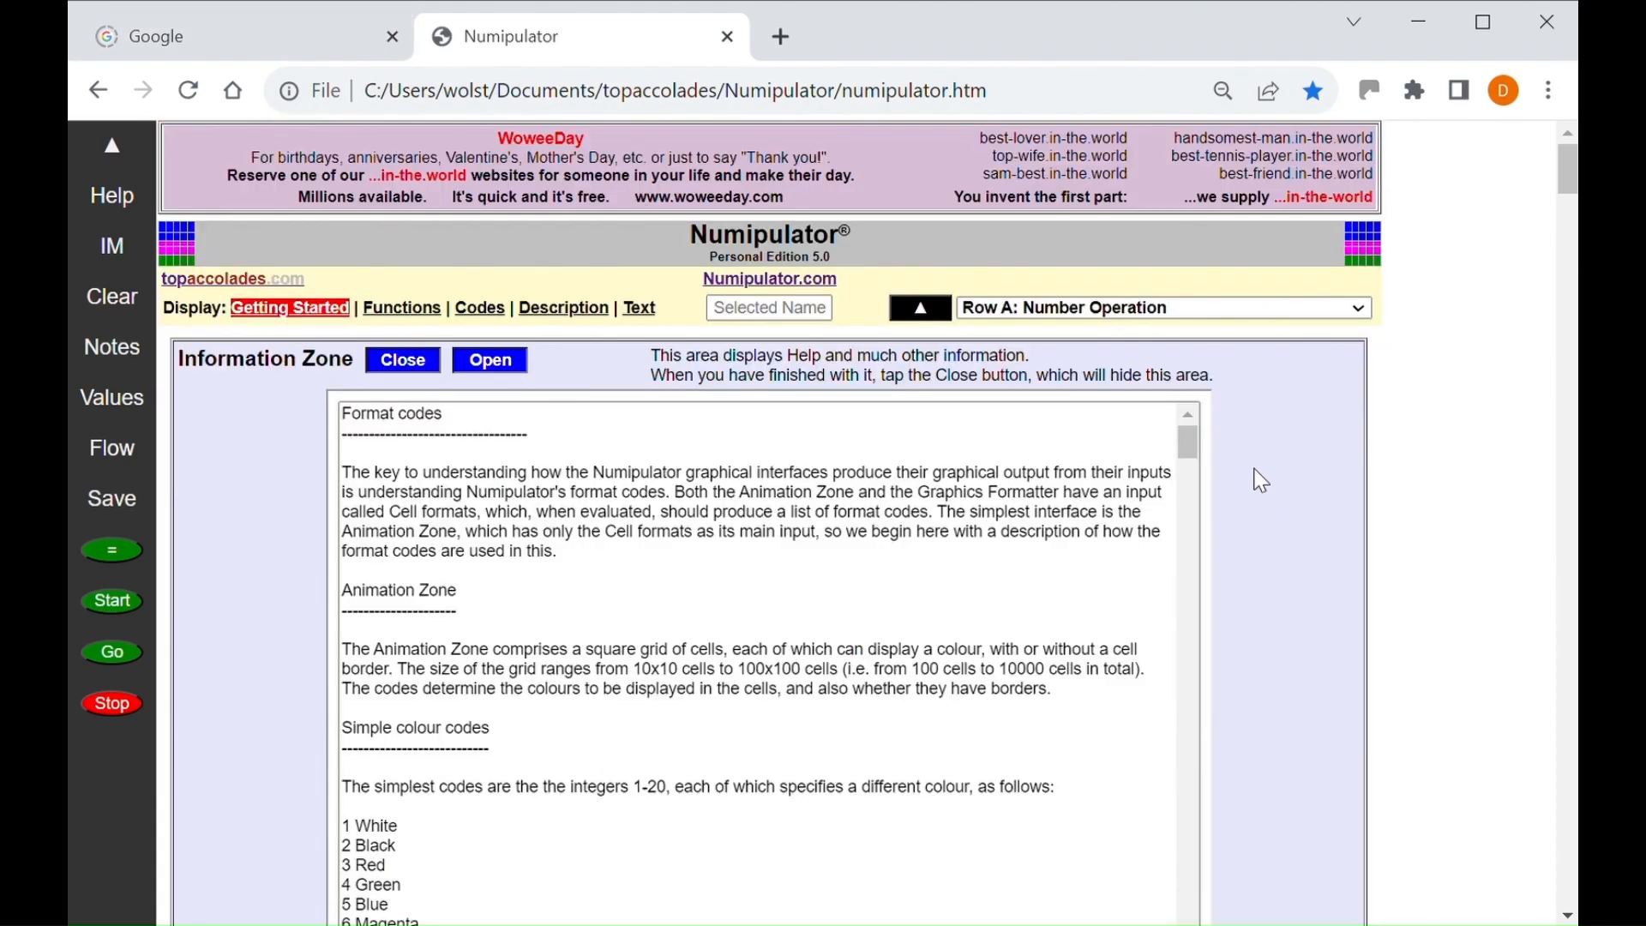
{"action": "left_click_drag", "start_coordinate": [1188, 442], "coordinate": [1254, 708]}
{"action": "left_click_drag", "start_coordinate": [1248, 705], "coordinate": [1275, 802]}
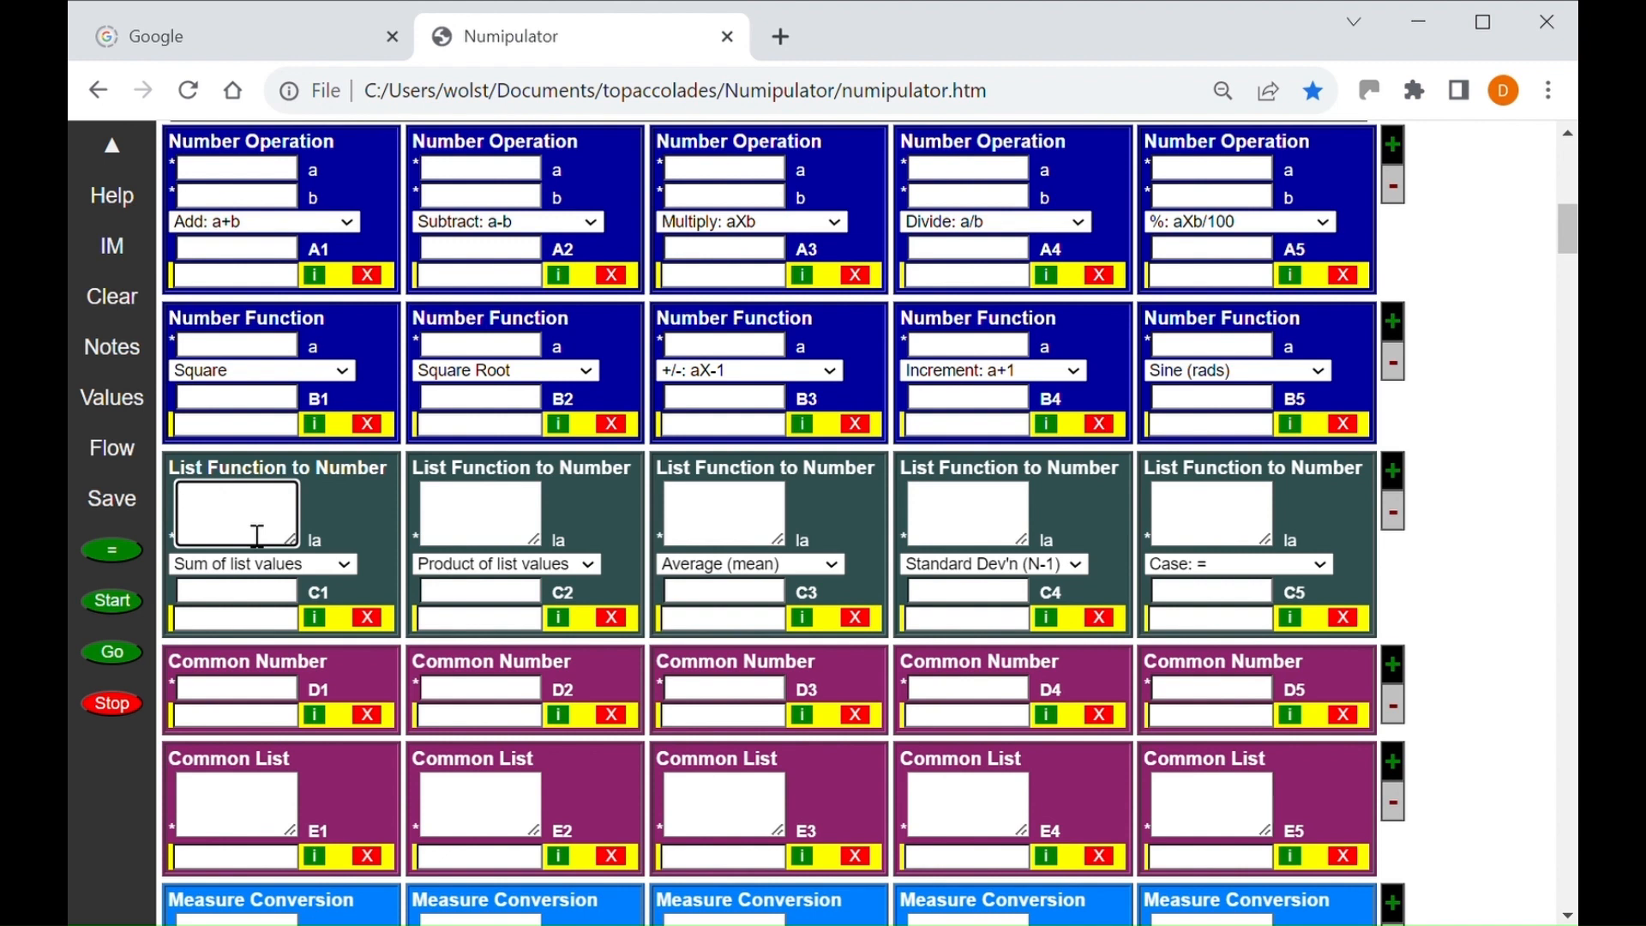
Set the List Function to Number C1 to Calculator and C2 to Expression
{"action": "left_click", "coordinate": [348, 571]}
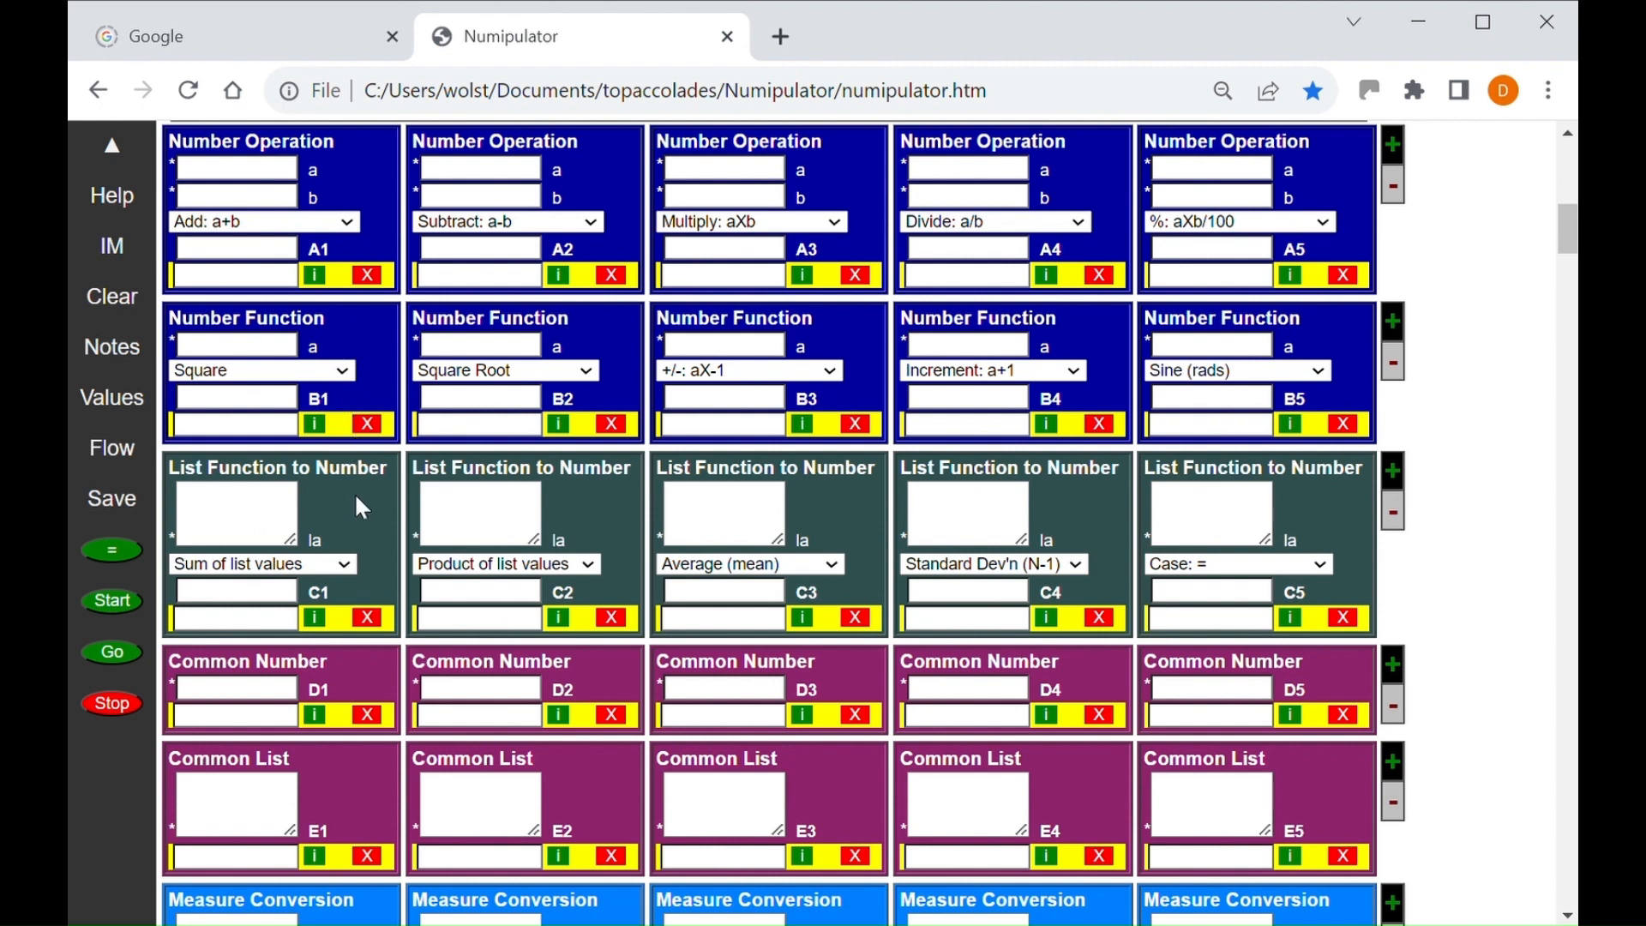
{"action": "left_click", "coordinate": [212, 493]}
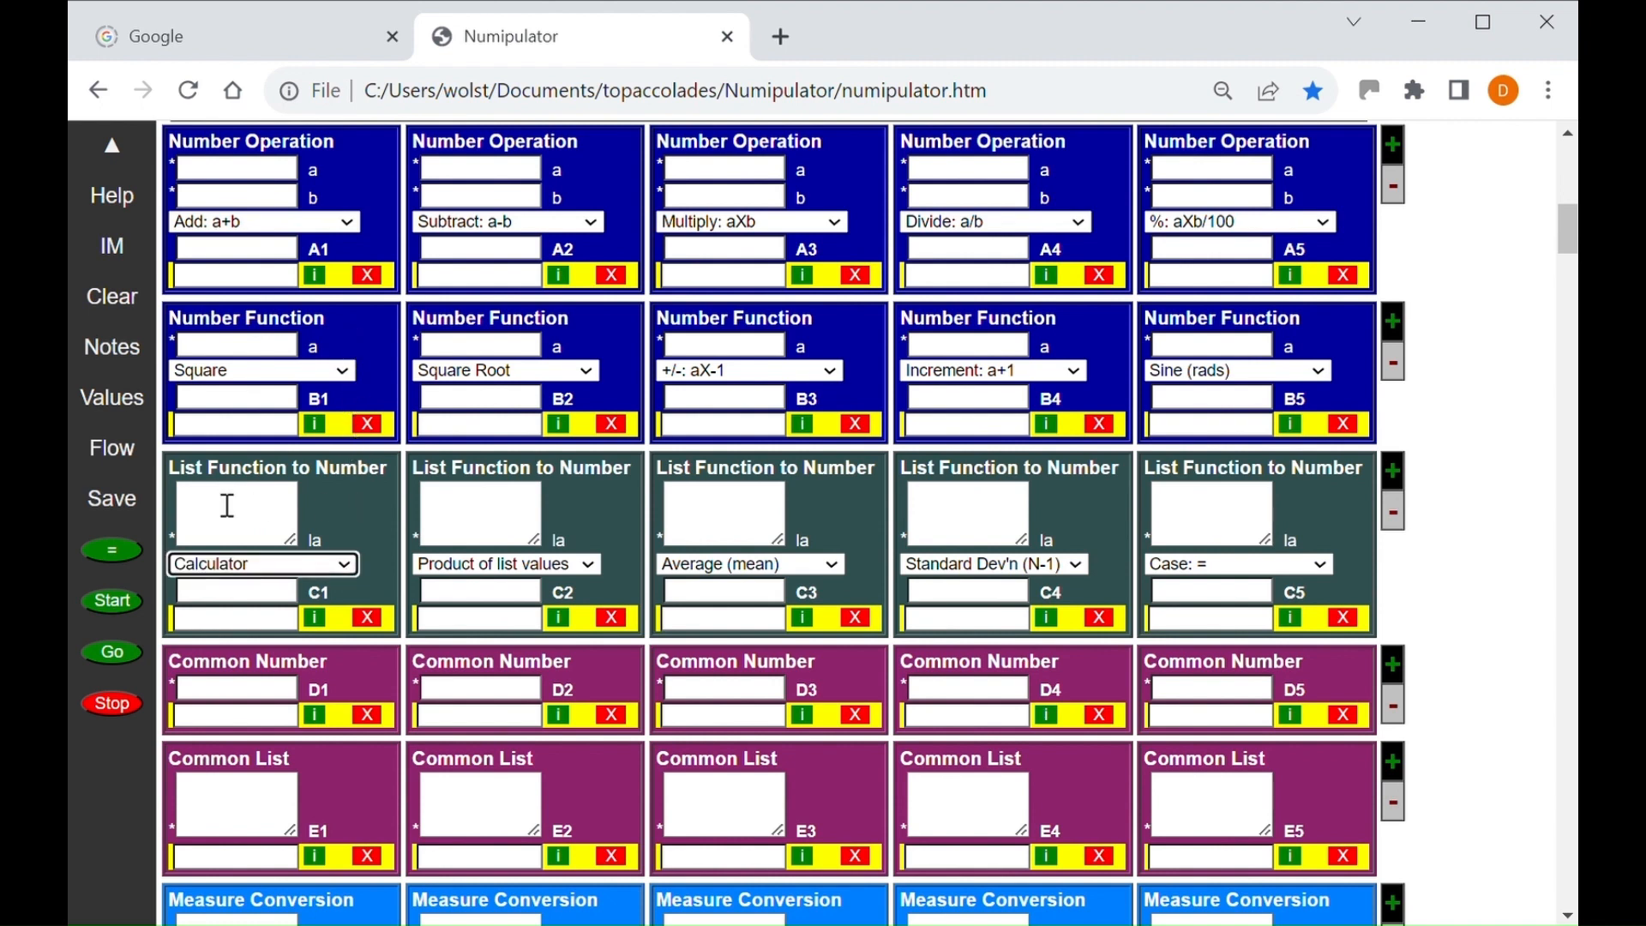
{"action": "left_click", "coordinate": [590, 563]}
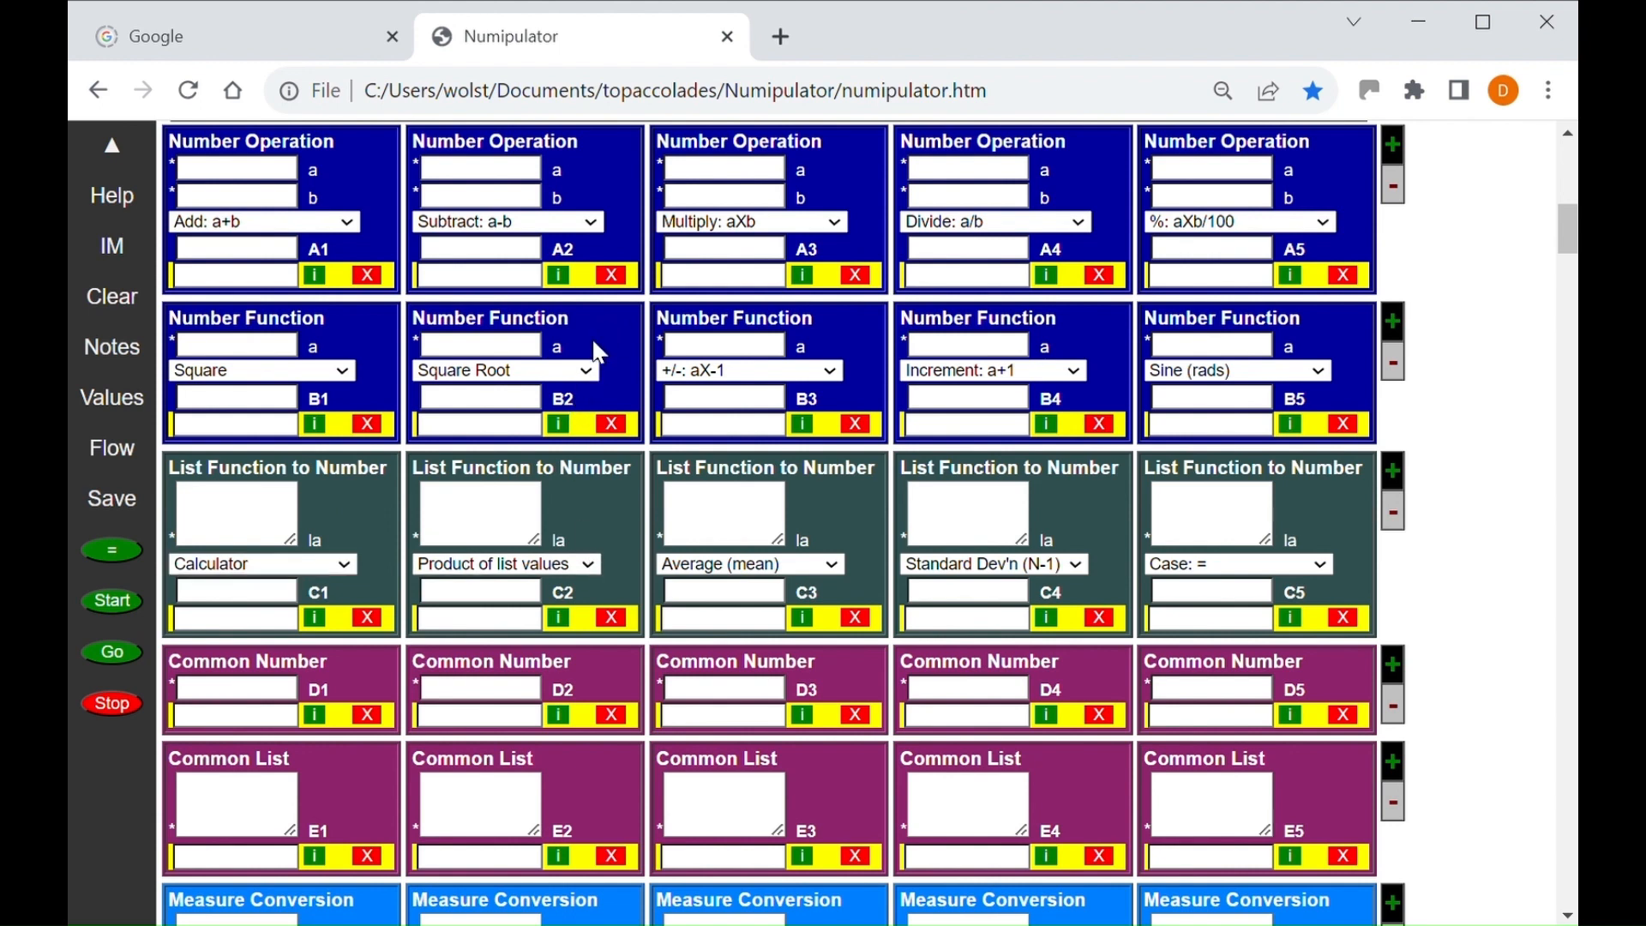
{"action": "left_click", "coordinate": [489, 497]}
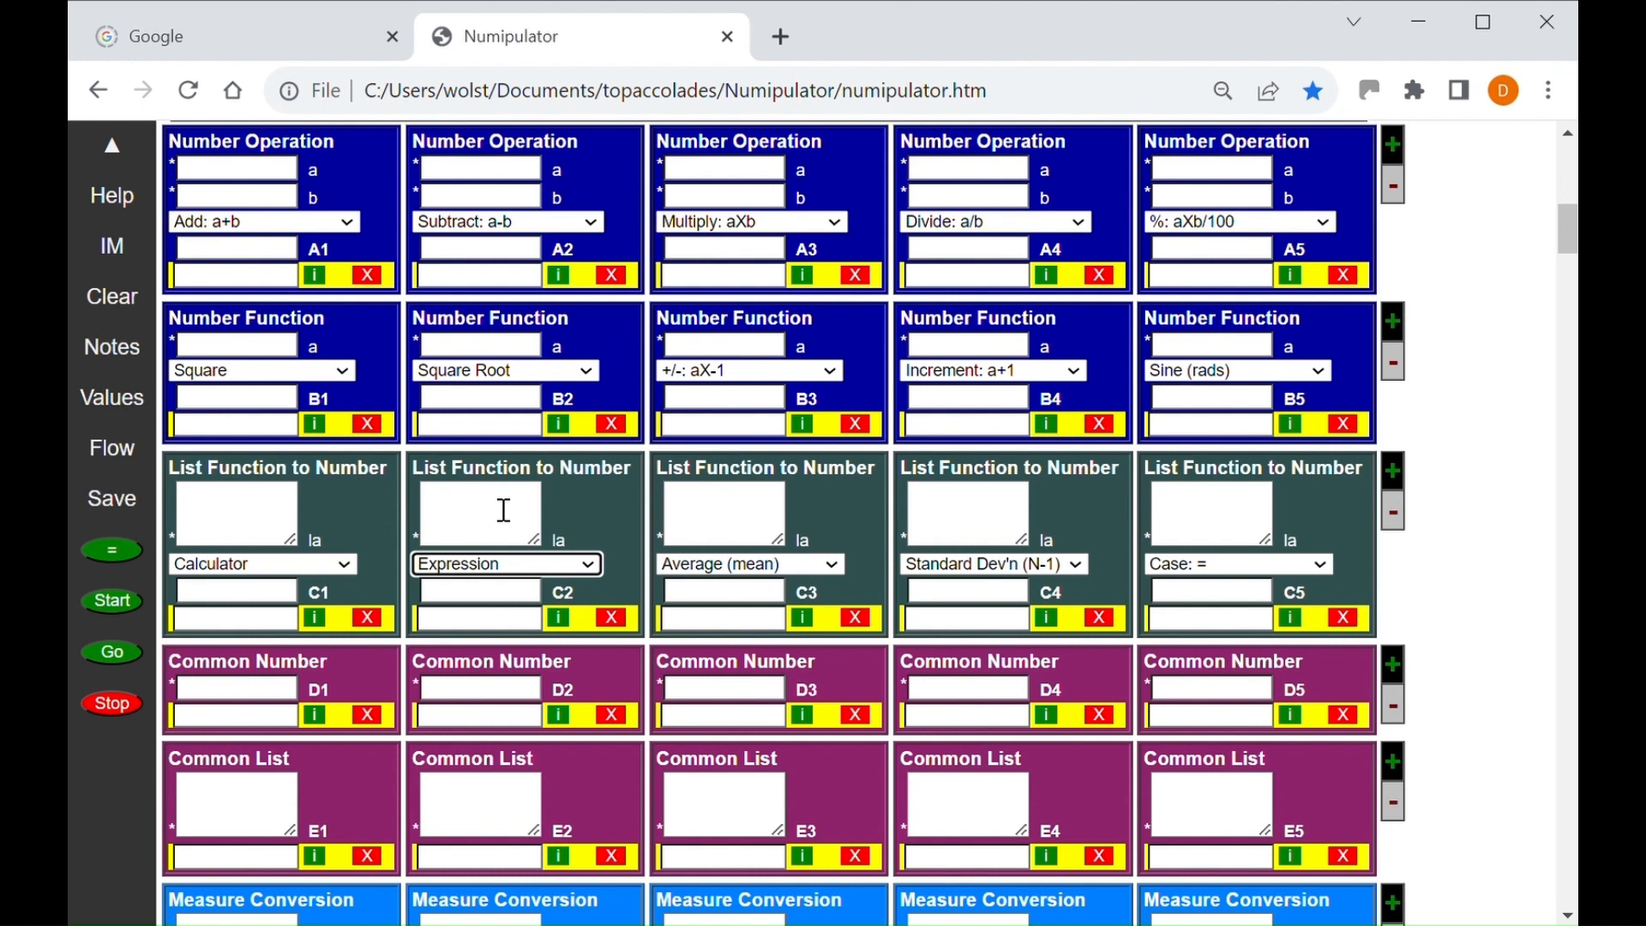
Enter the list "2 1 4 3 5" in C1, copy it into C2 and calculate both functions
{"action": "left_click", "coordinate": [236, 527]}
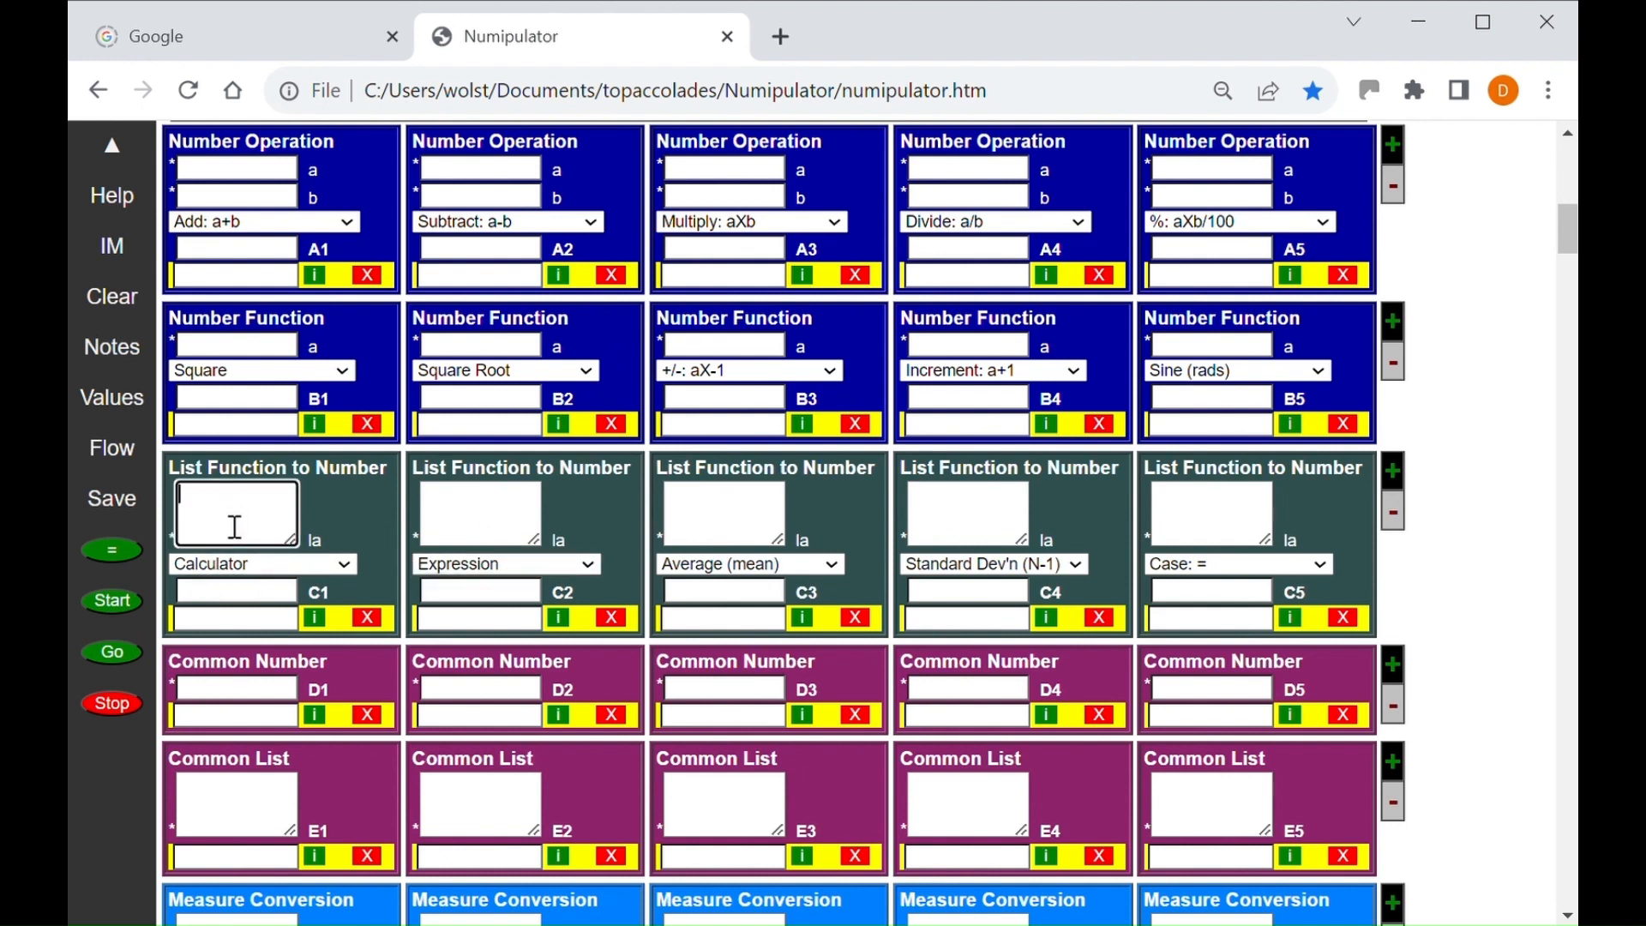
{"action": "type", "text": "2 1 4 3 5"}
{"action": "left_click_drag", "start_coordinate": [267, 511], "coordinate": [179, 497]}
{"action": "key", "text": "ctrl+c"}
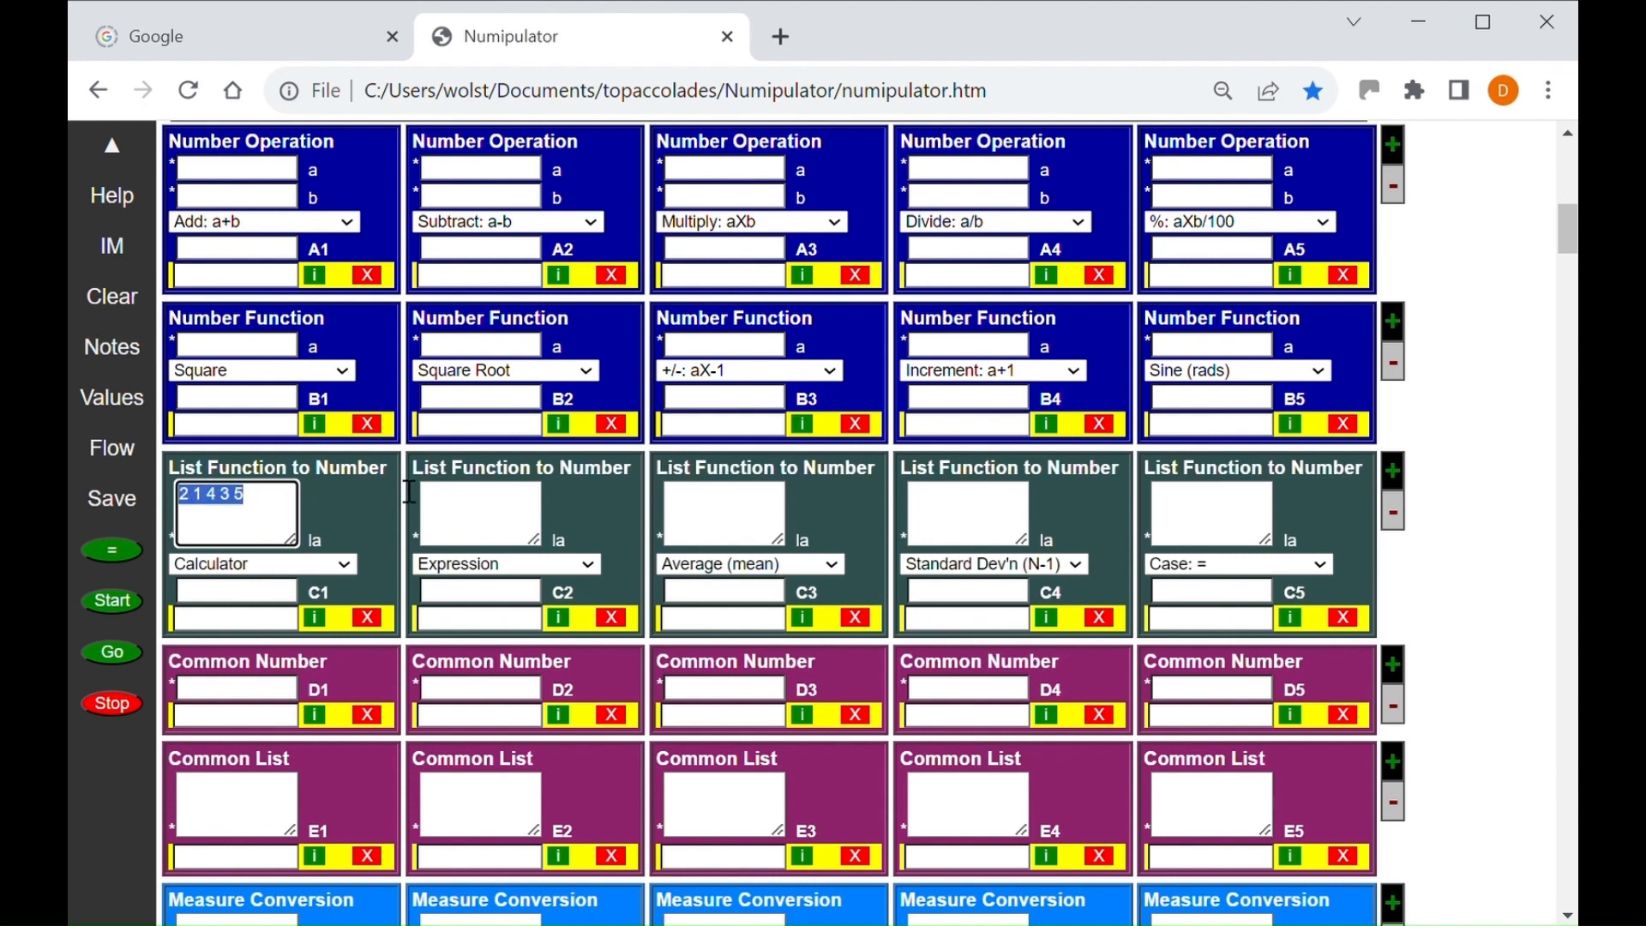
{"action": "left_click", "coordinate": [479, 526]}
{"action": "key", "text": "ctrl+v"}
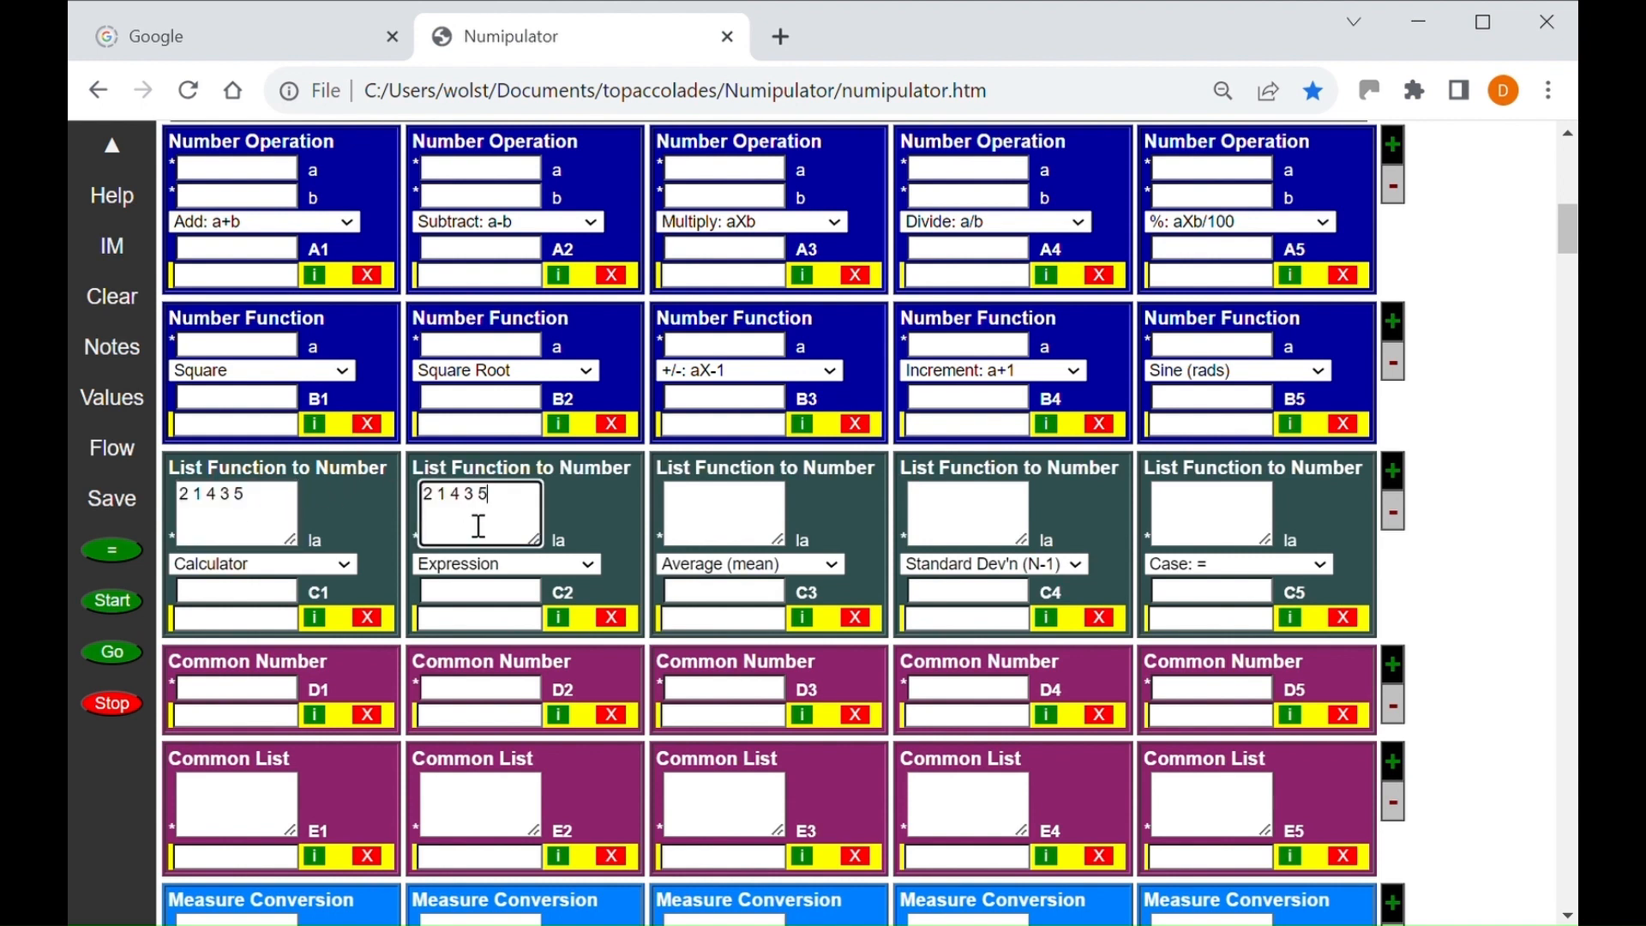
{"action": "left_click", "coordinate": [110, 550]}
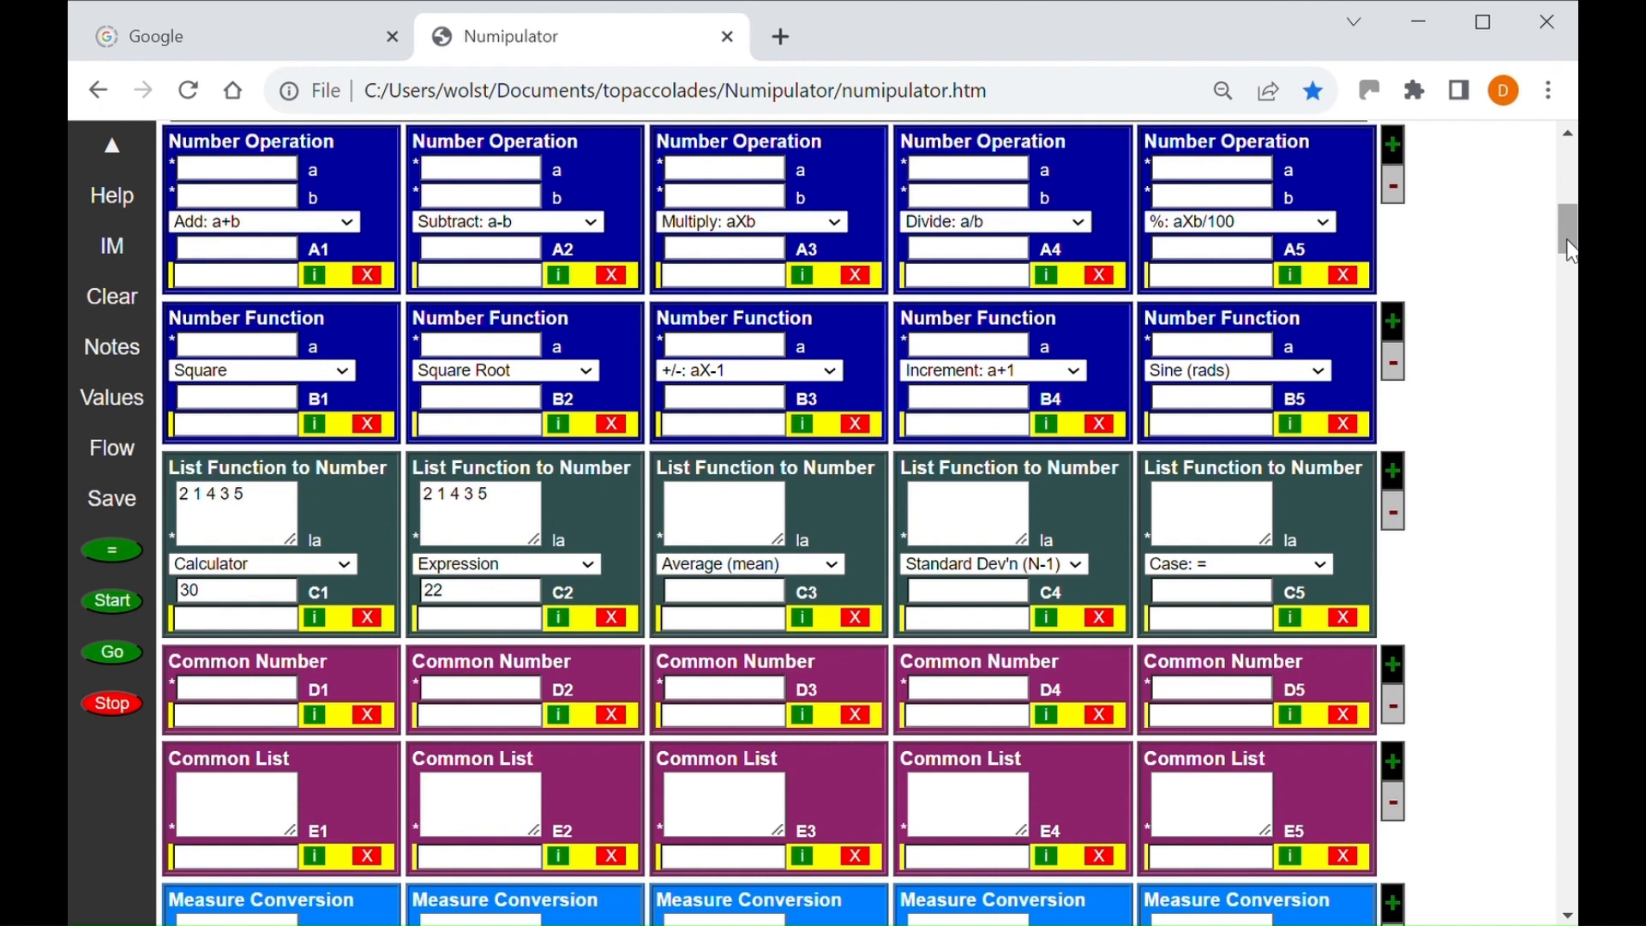
Look up the Number Functions code list in the Information Zone
{"action": "mouse_move", "coordinate": [1570, 251]}
{"action": "left_mouse_down"}
{"action": "mouse_move", "coordinate": [1559, 216]}
{"action": "mouse_move", "coordinate": [1563, 233]}
{"action": "left_mouse_up"}
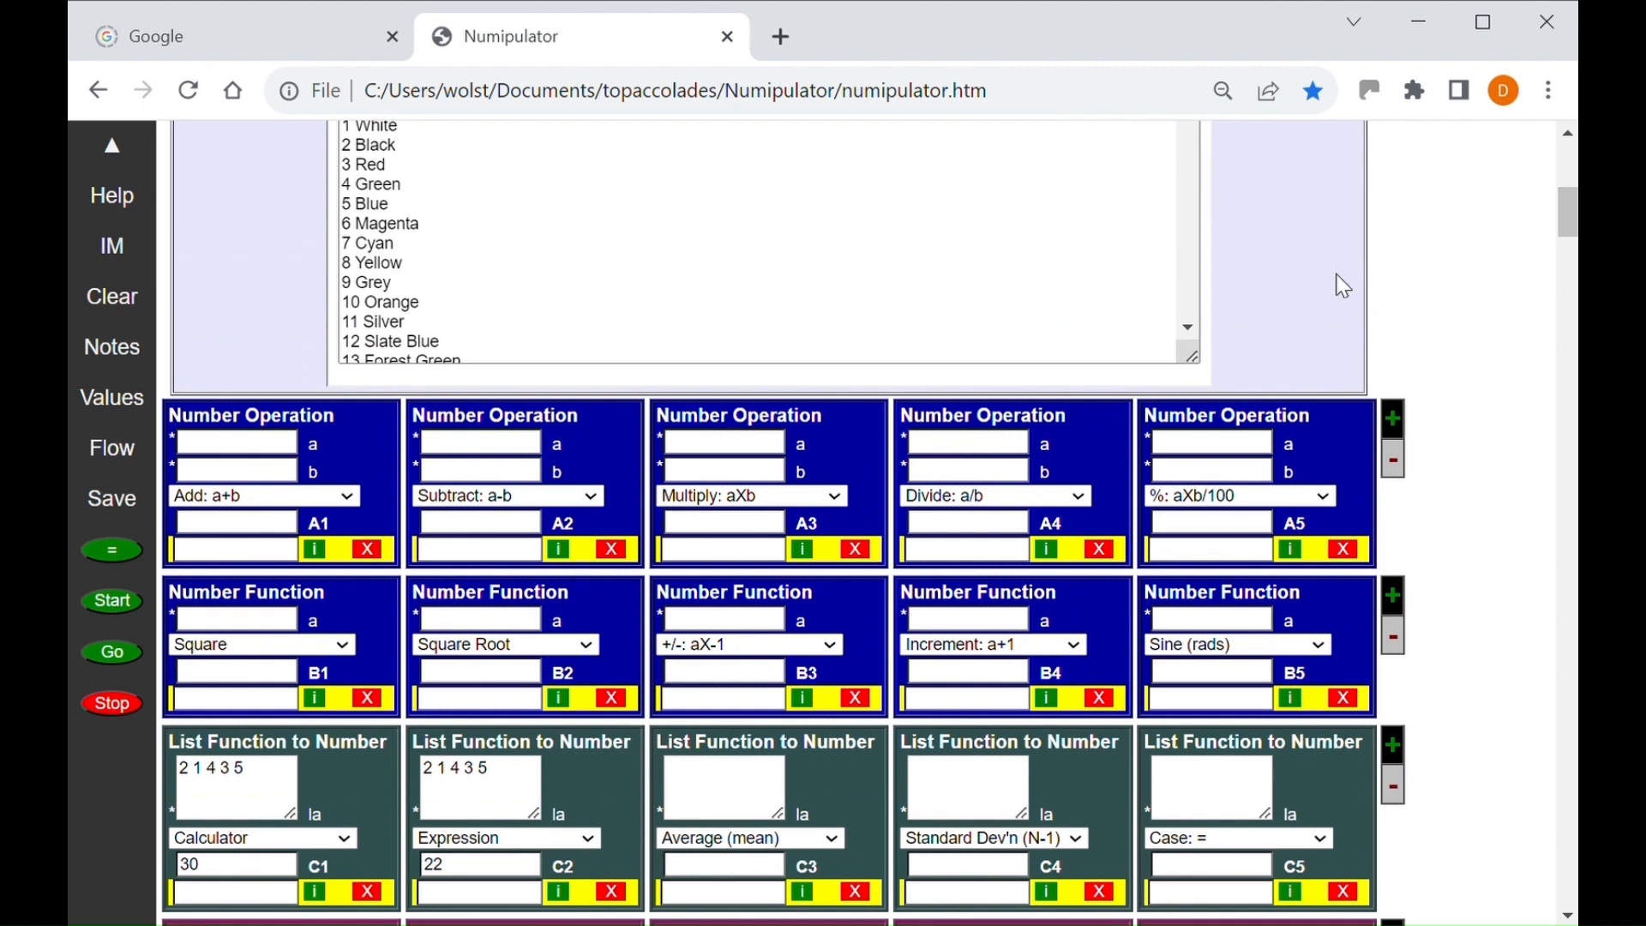
{"action": "left_click_drag", "start_coordinate": [1188, 325], "coordinate": [1188, 330]}
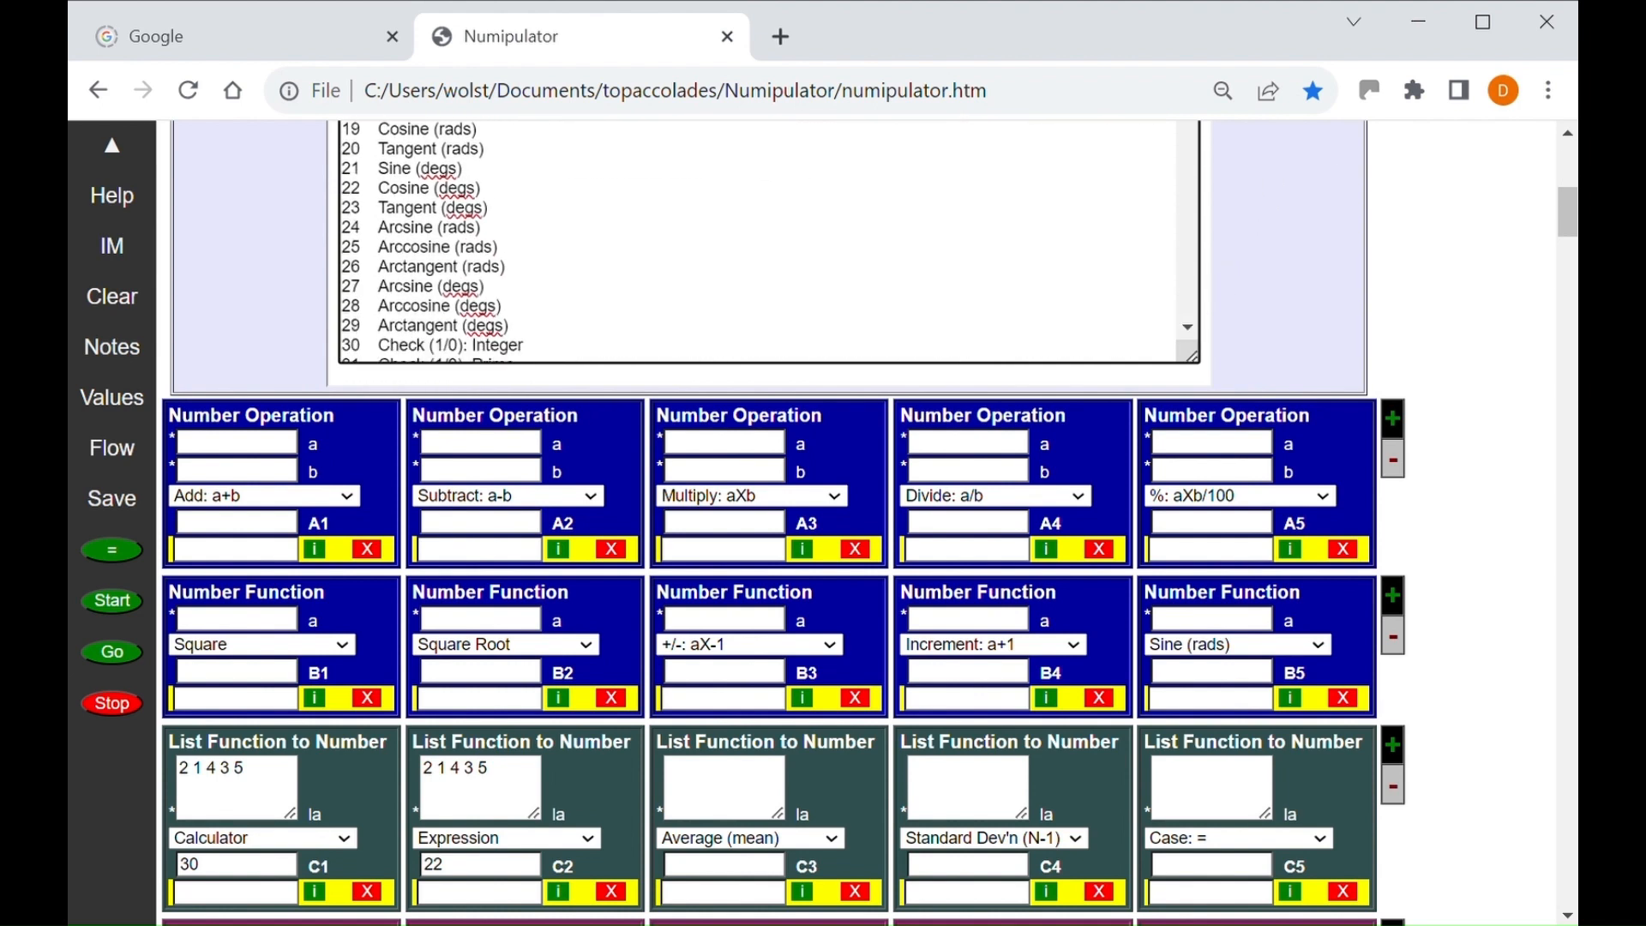
{"action": "left_click_drag", "start_coordinate": [1571, 214], "coordinate": [1563, 190]}
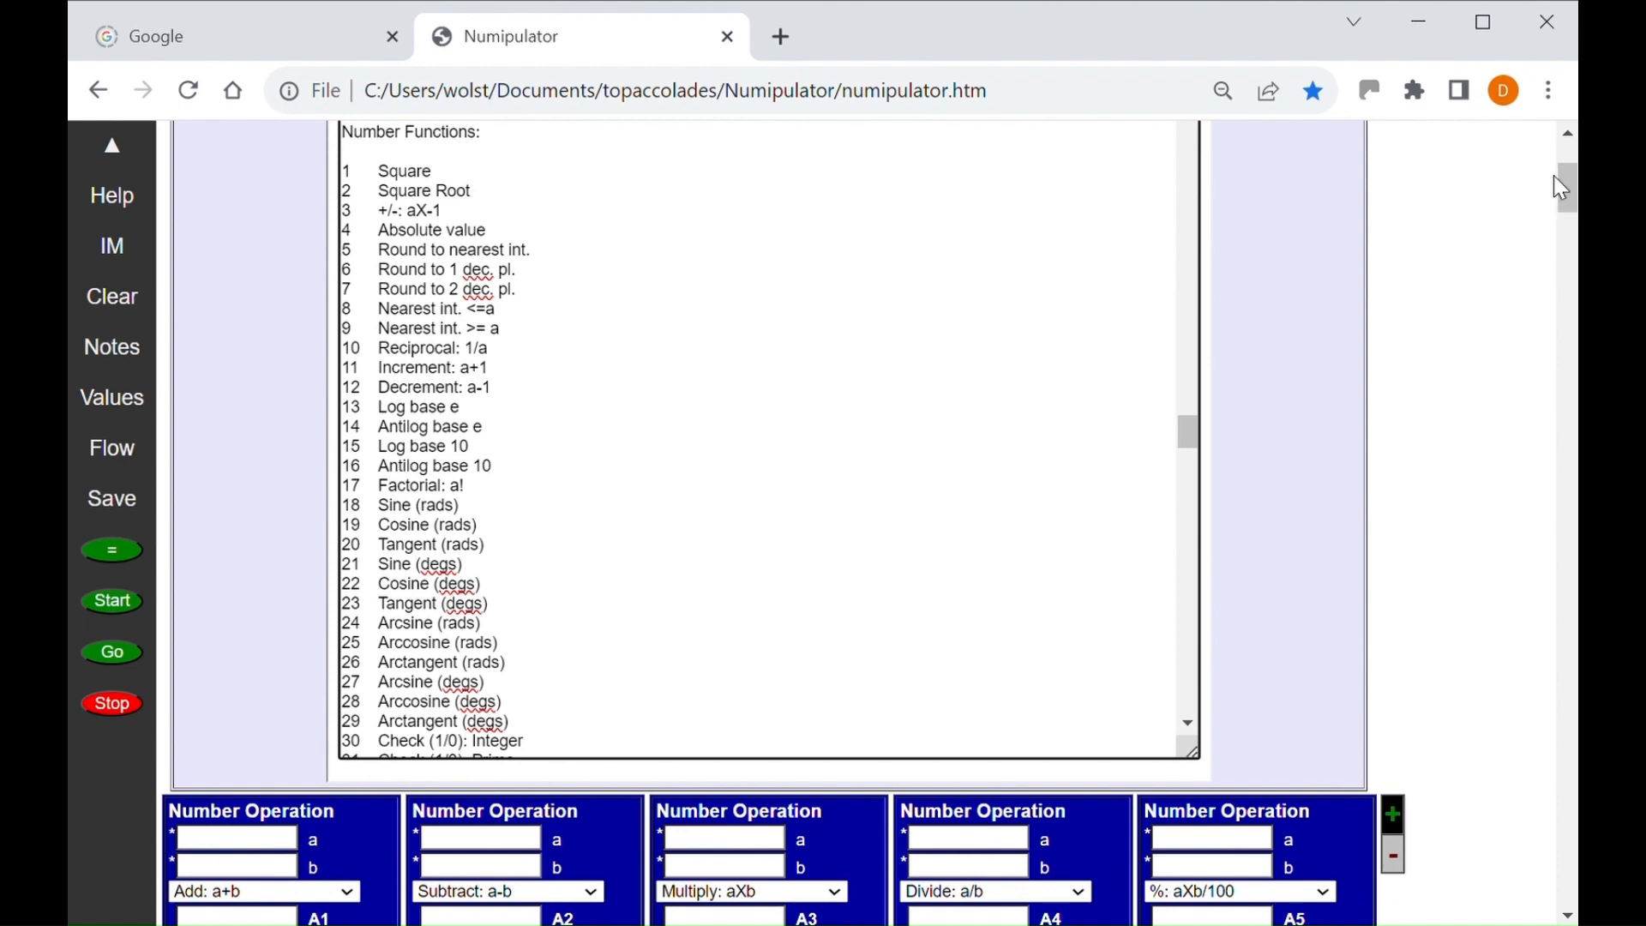
Replace the last two values of C1's list with "100 1" and recalculate
{"action": "left_click_drag", "start_coordinate": [1554, 176], "coordinate": [1572, 234]}
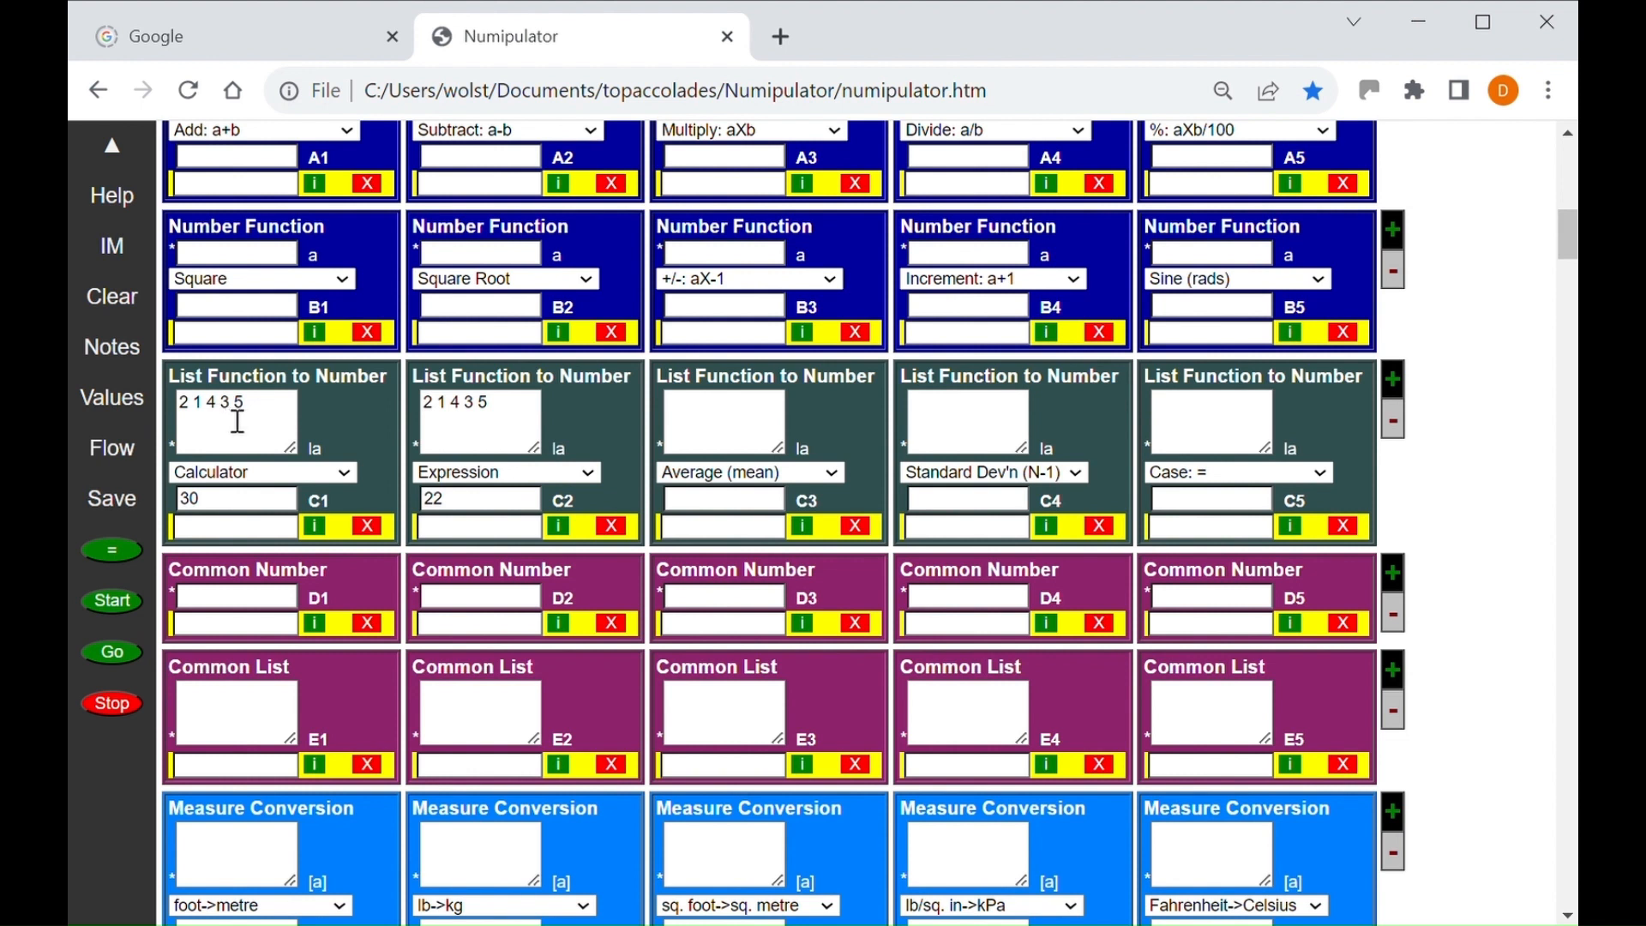
{"action": "left_click_drag", "start_coordinate": [221, 408], "coordinate": [260, 422]}
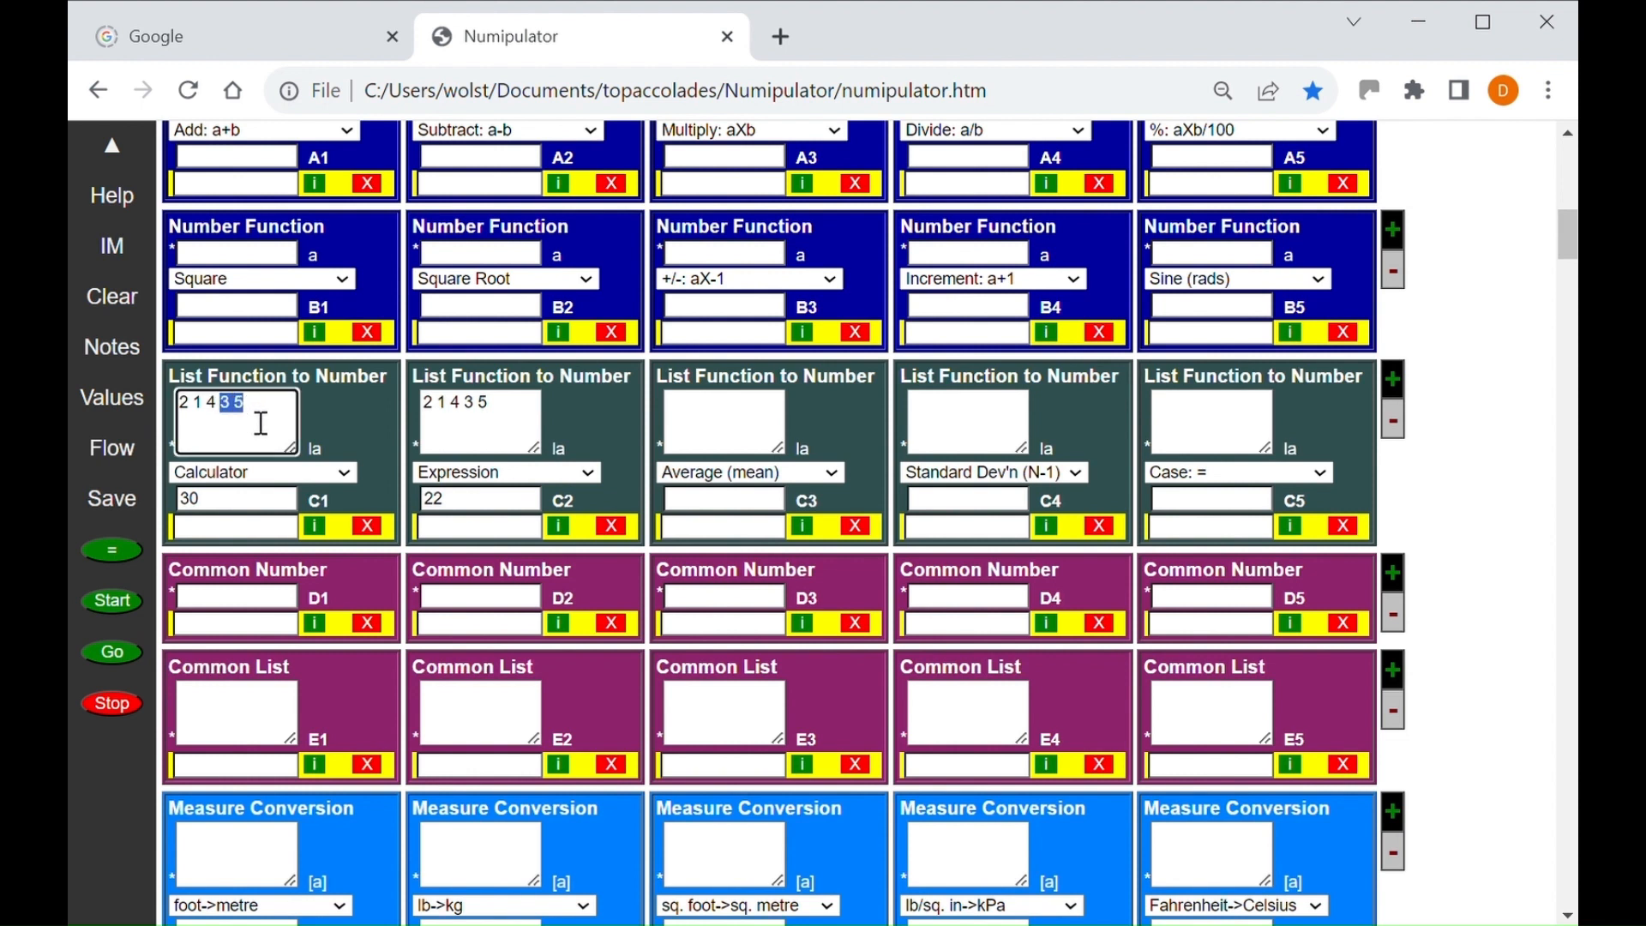
{"action": "type", "text": "100"}
{"action": "type", "text": "1"}
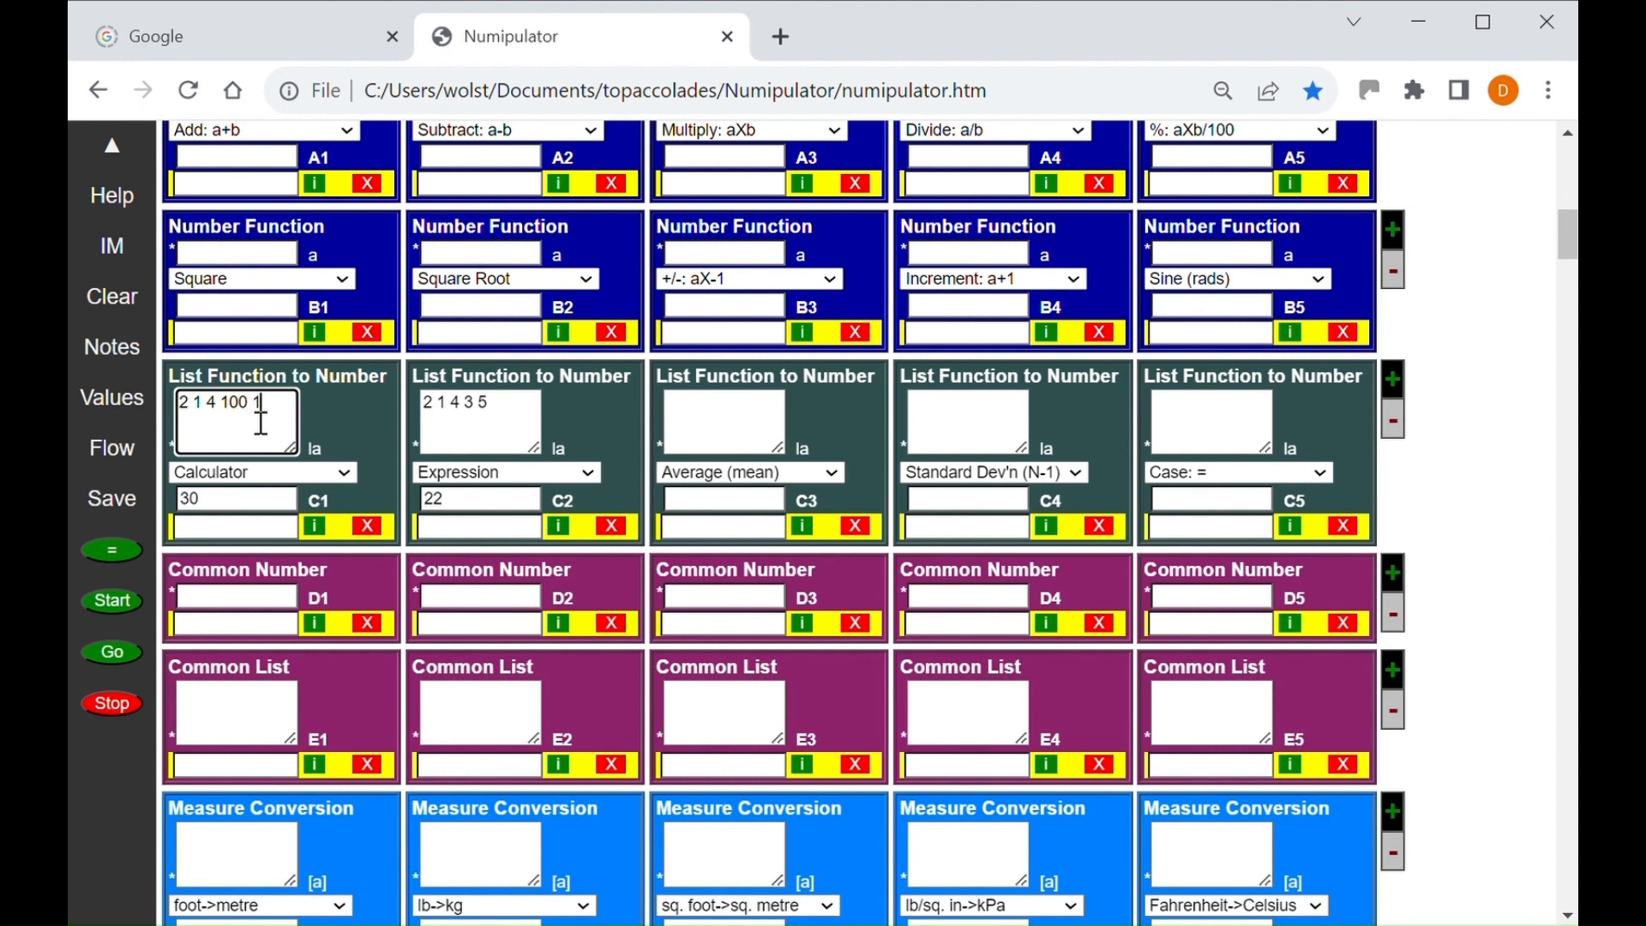
{"action": "left_click", "coordinate": [105, 553]}
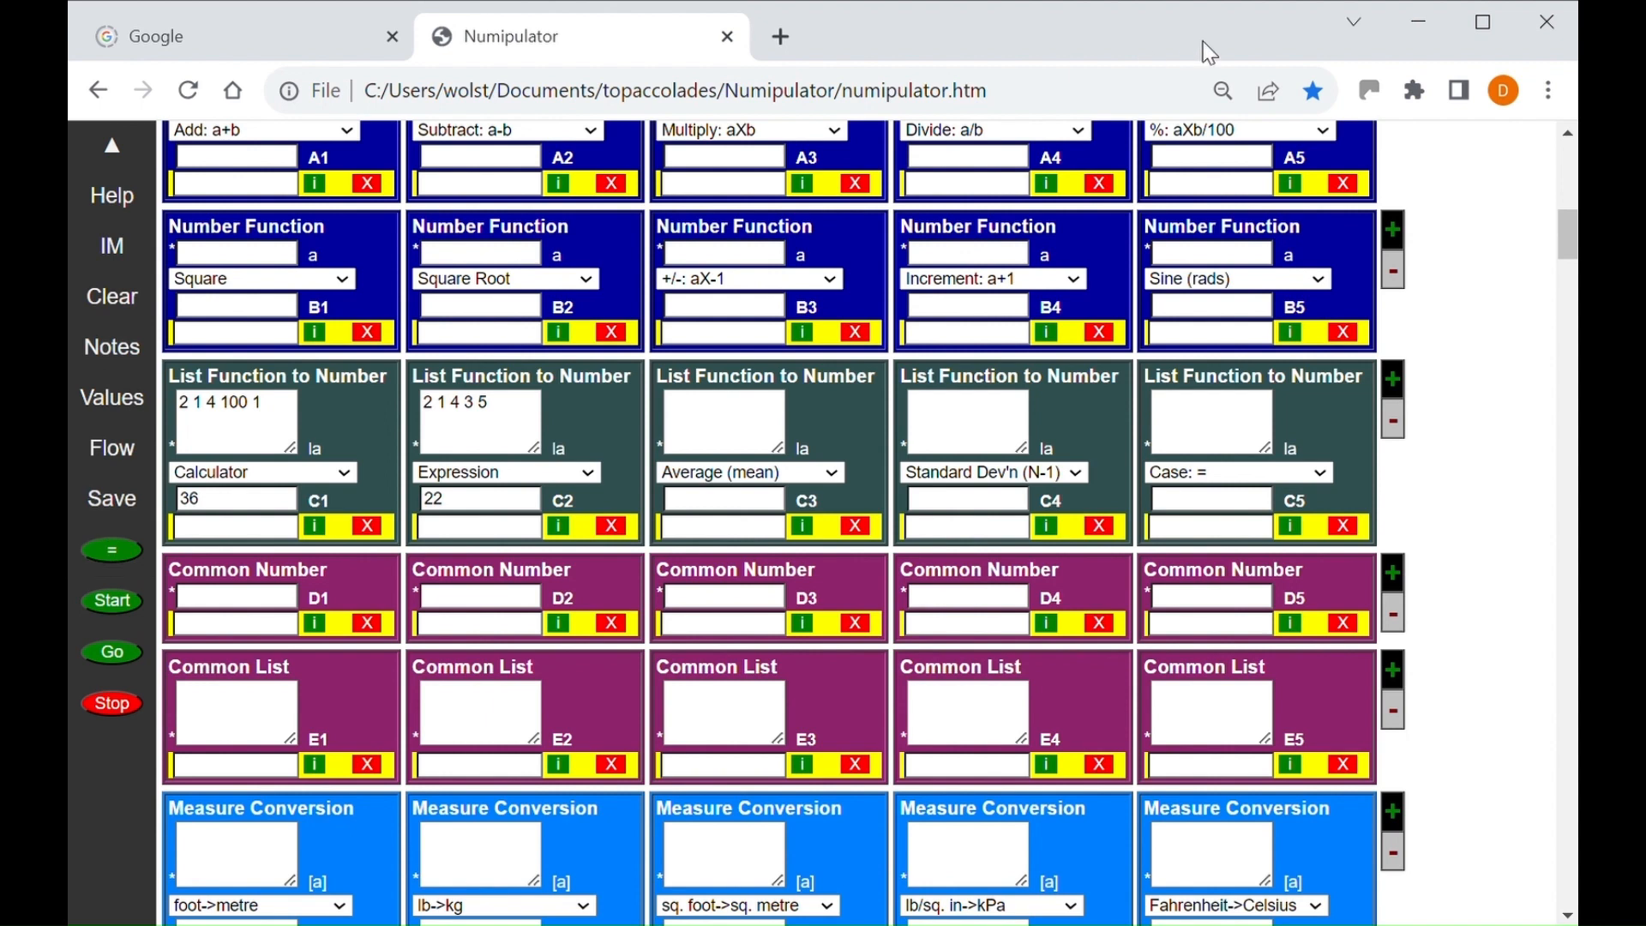
Fill the Mappings box with the ready-made operator mapping (+-x/)
{"action": "scroll", "coordinate": [115, 554], "scroll_direction": "up", "scroll_amount": 1}
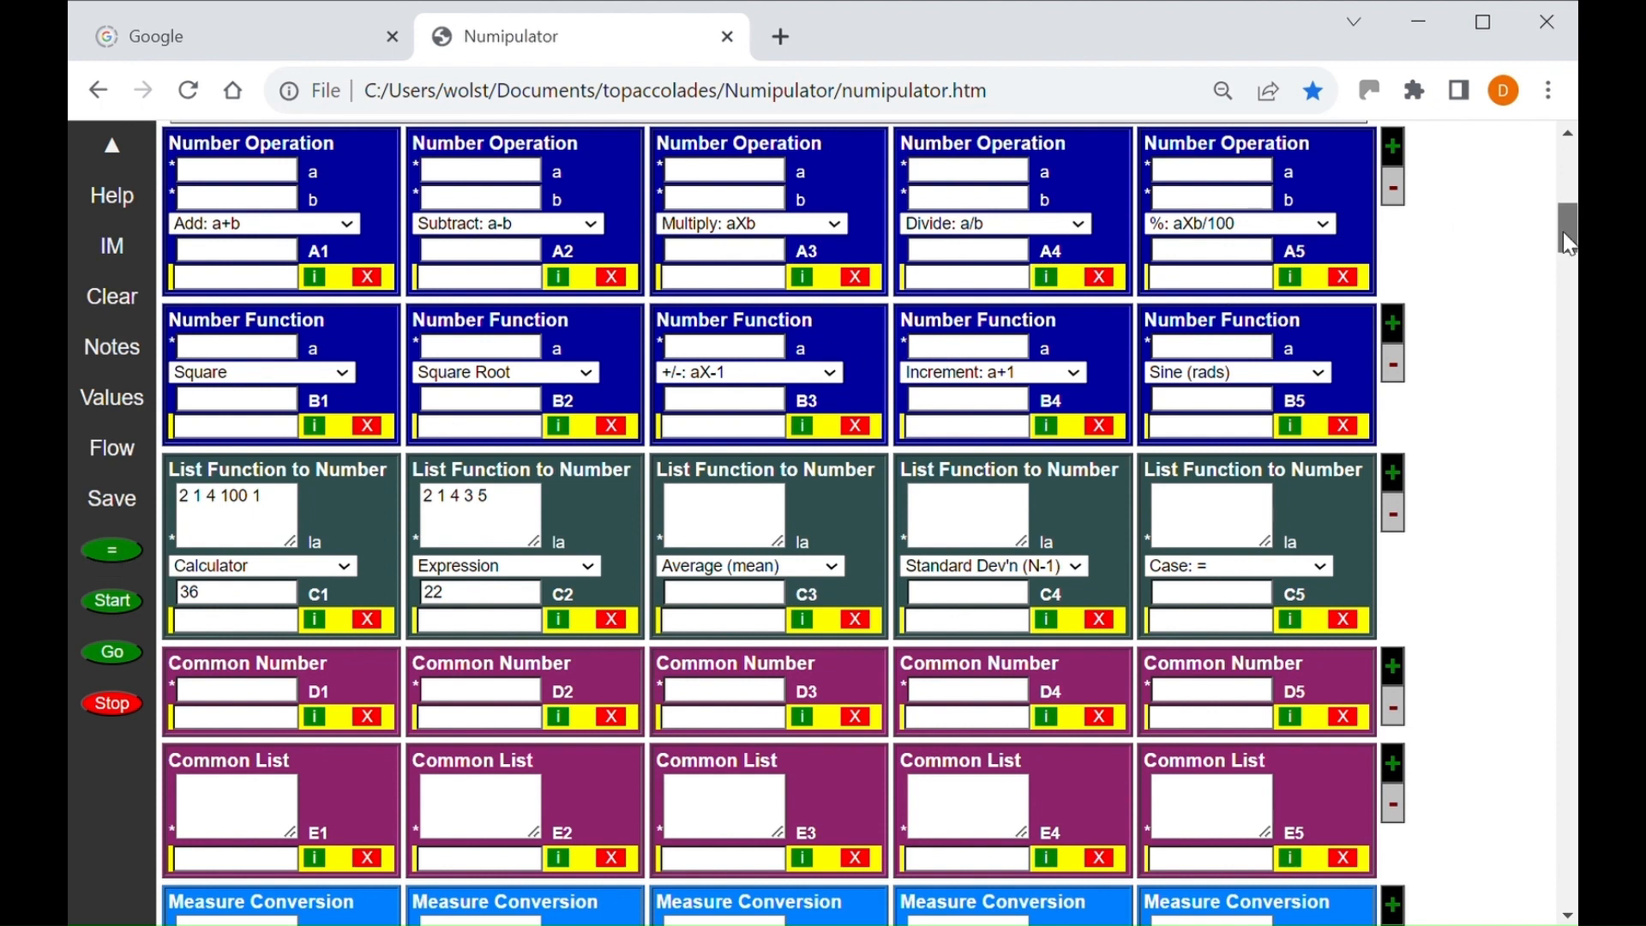
{"action": "left_click_drag", "start_coordinate": [1562, 232], "coordinate": [1526, 666]}
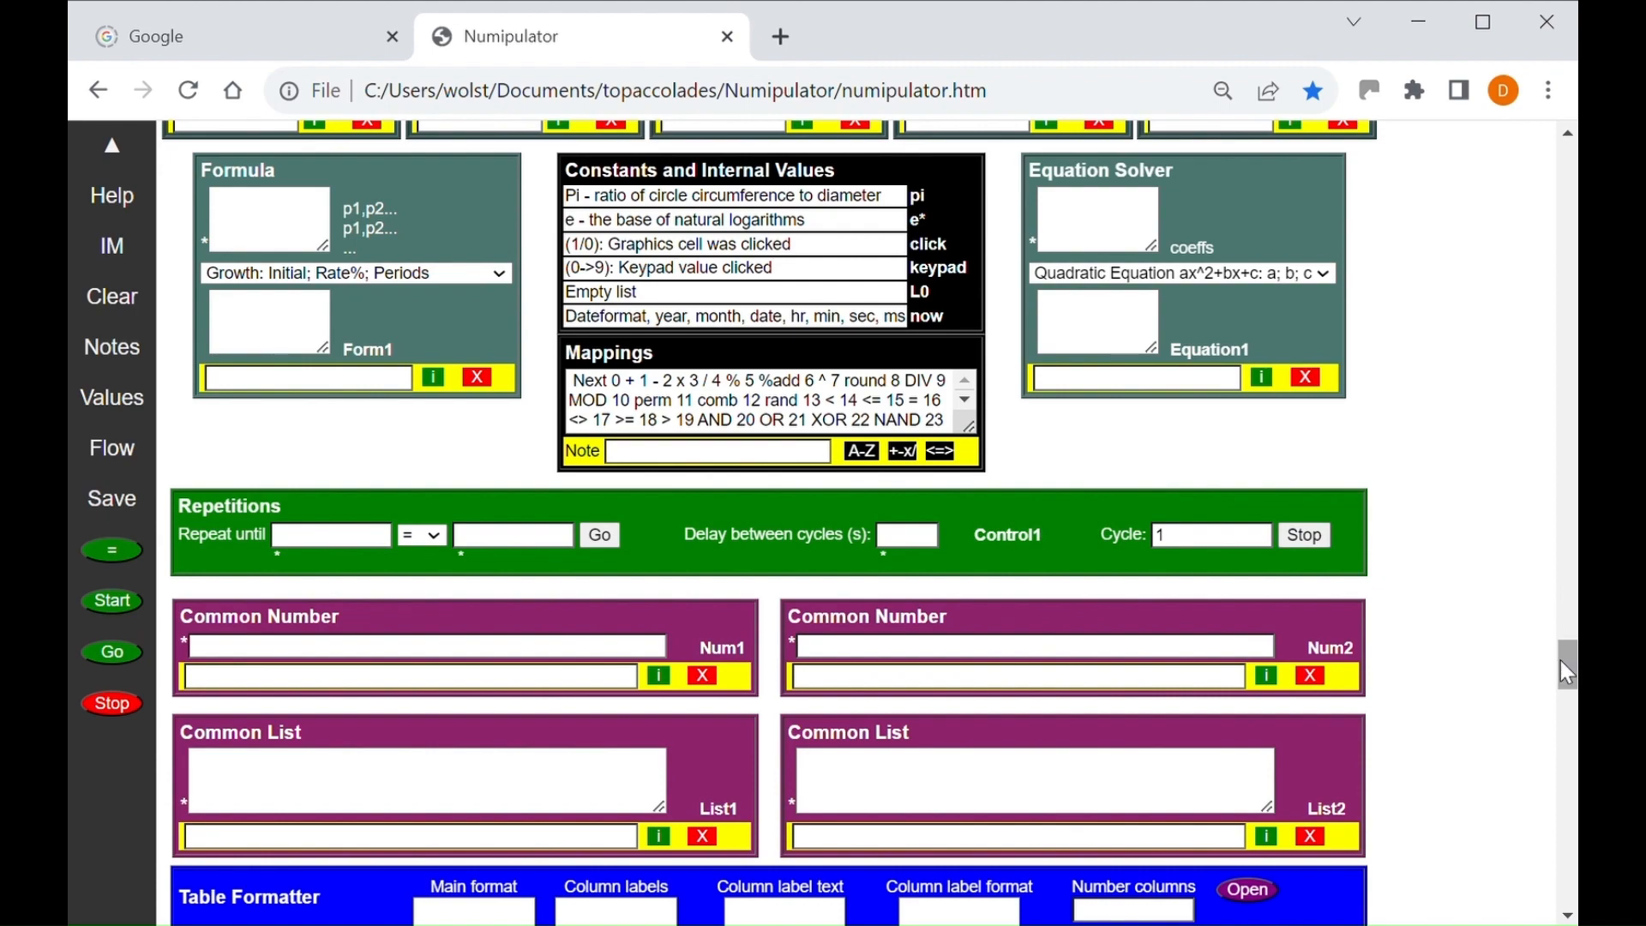
Replace the operator code 1 after the 2 in C1's list with "+", giving "2 + 4 100 1"
{"action": "left_click_drag", "start_coordinate": [1568, 673], "coordinate": [1511, 254]}
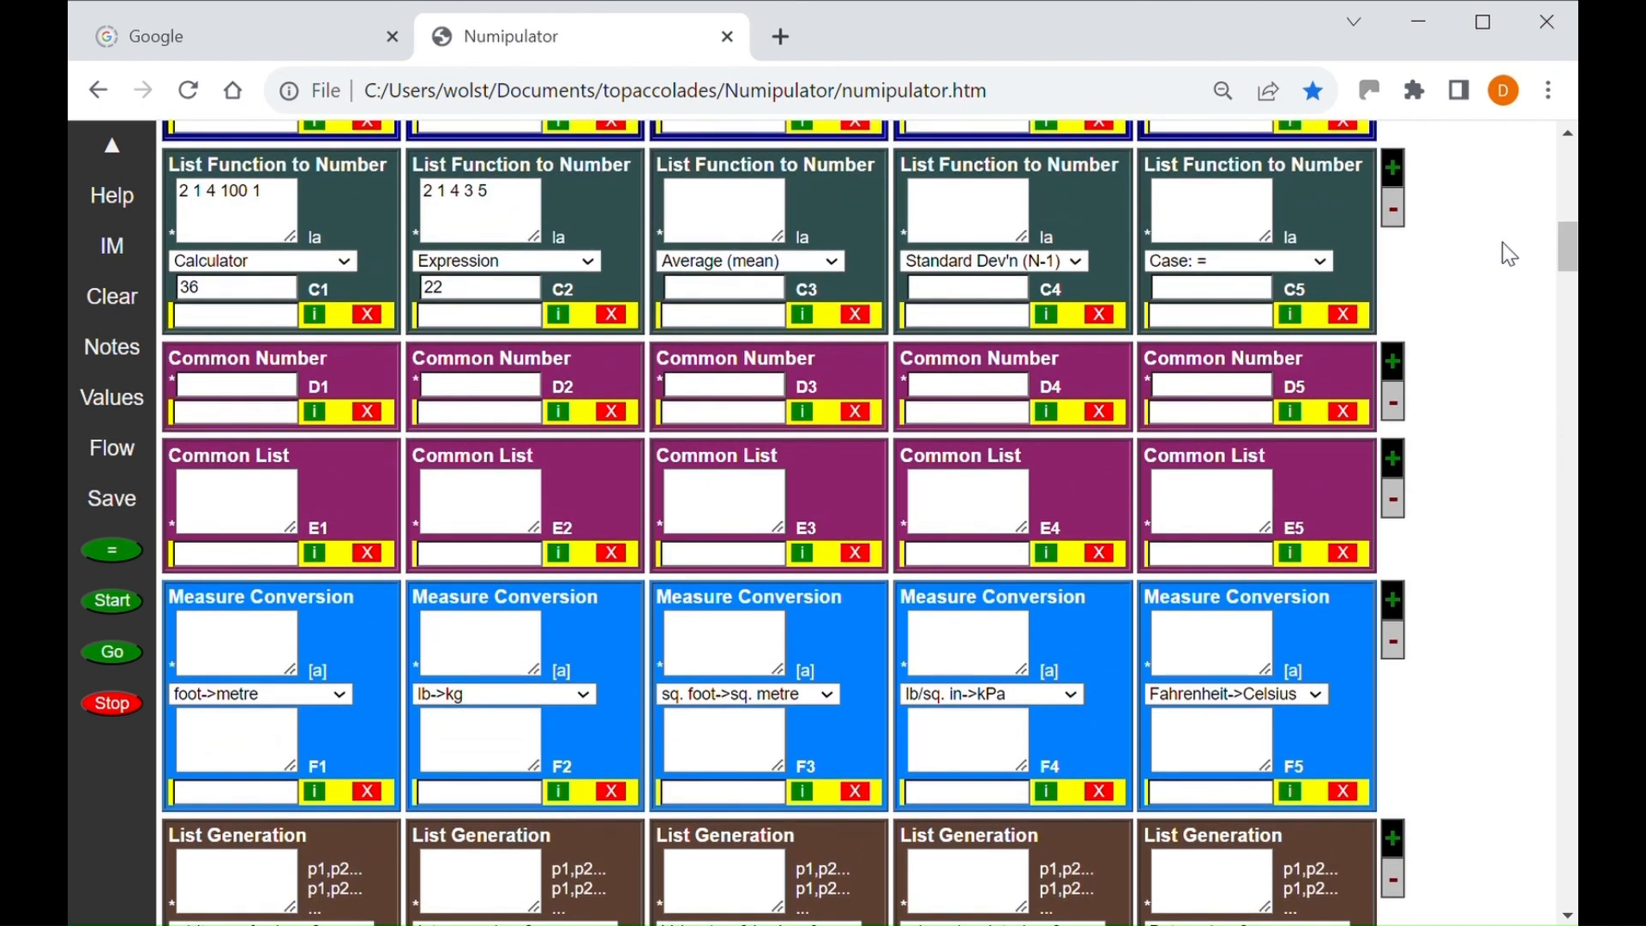
{"action": "left_click", "coordinate": [216, 209]}
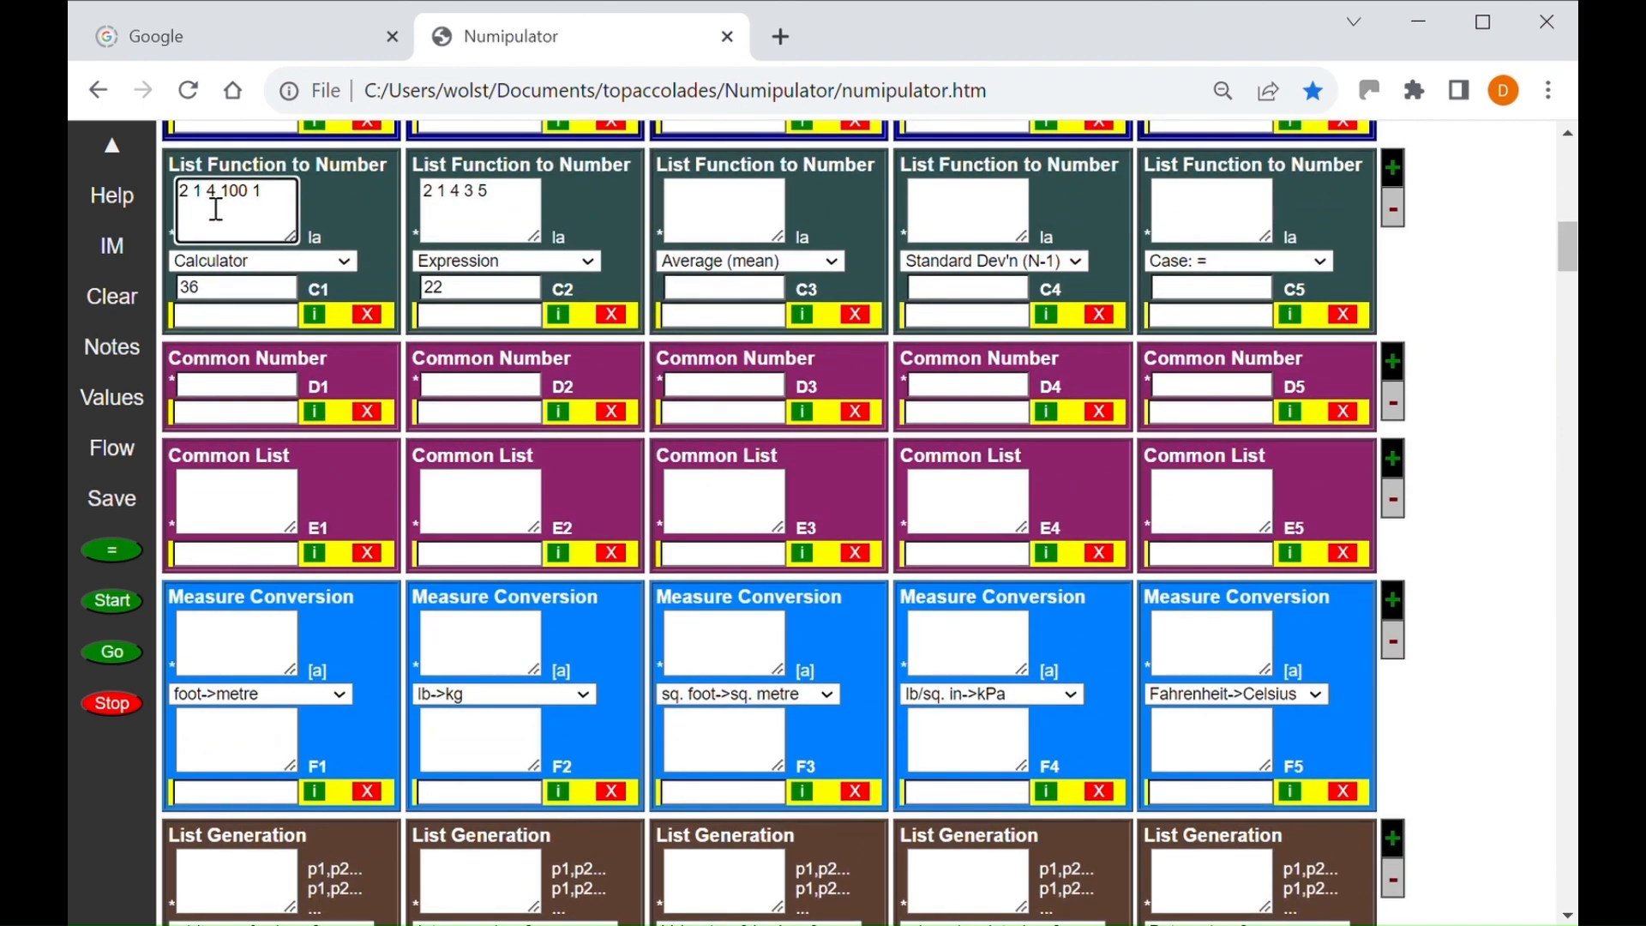
{"action": "key", "text": "BackSpace"}
{"action": "type", "text": "+"}
Replace the operator codes in C2's list with symbols so it reads "2 + 4 x 5", and recalculate
{"action": "left_click", "coordinate": [458, 203]}
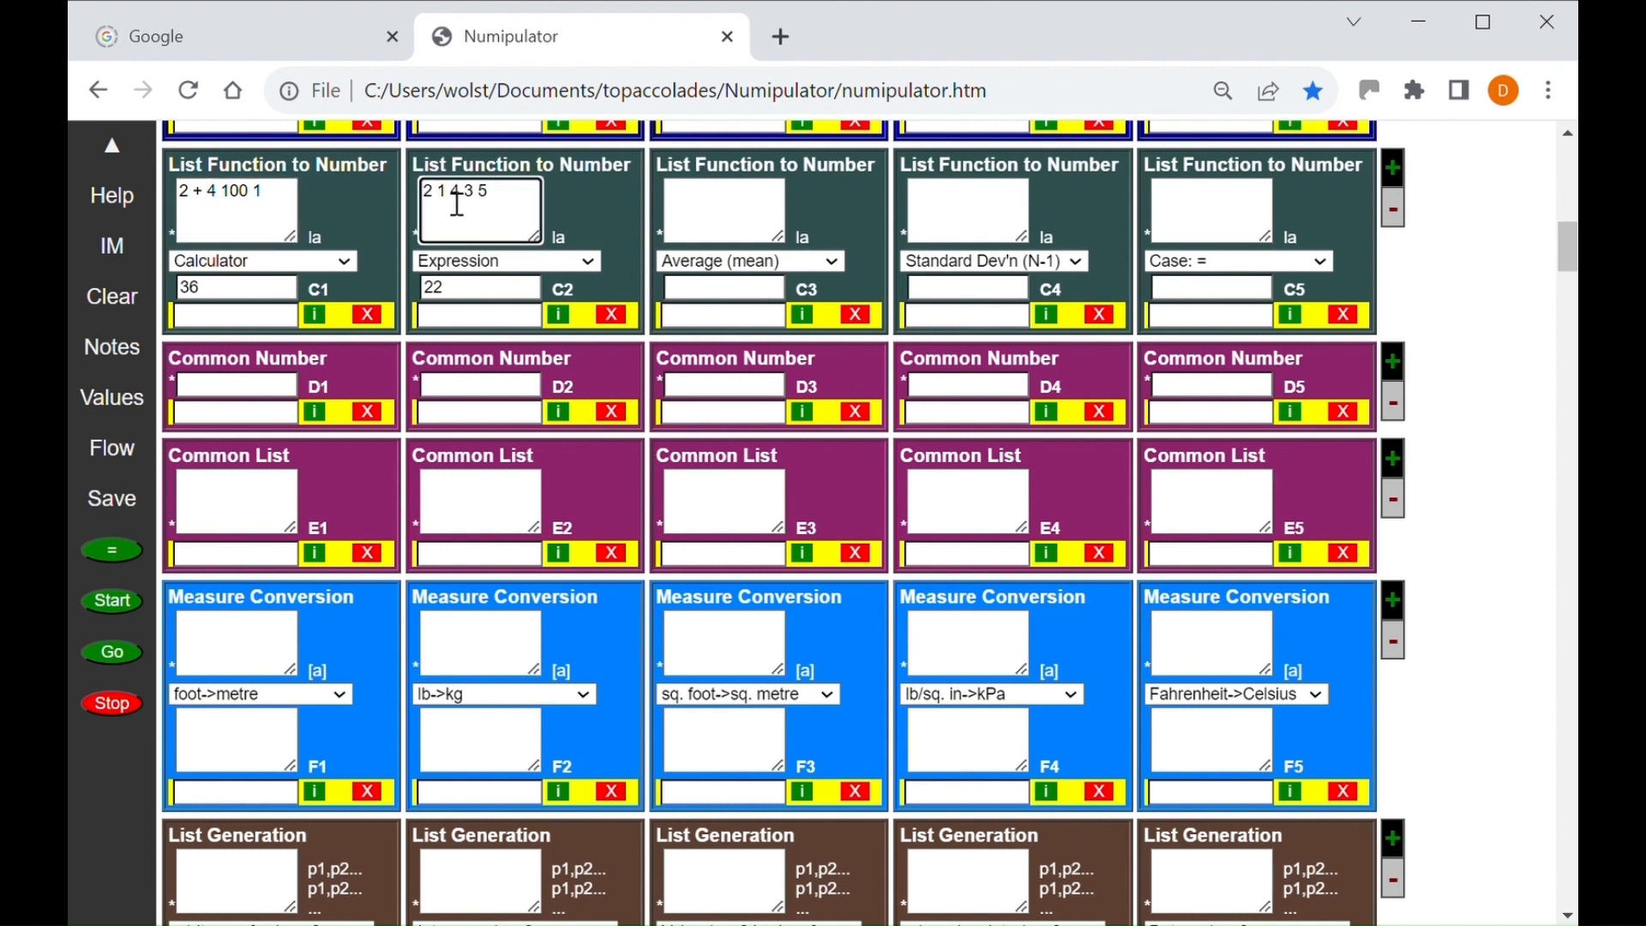
{"action": "key", "text": "BackSpace"}
{"action": "type", "text": "+"}
{"action": "key", "text": "BackSpace"}
{"action": "type", "text": "x"}
{"action": "left_click", "coordinate": [111, 554]}
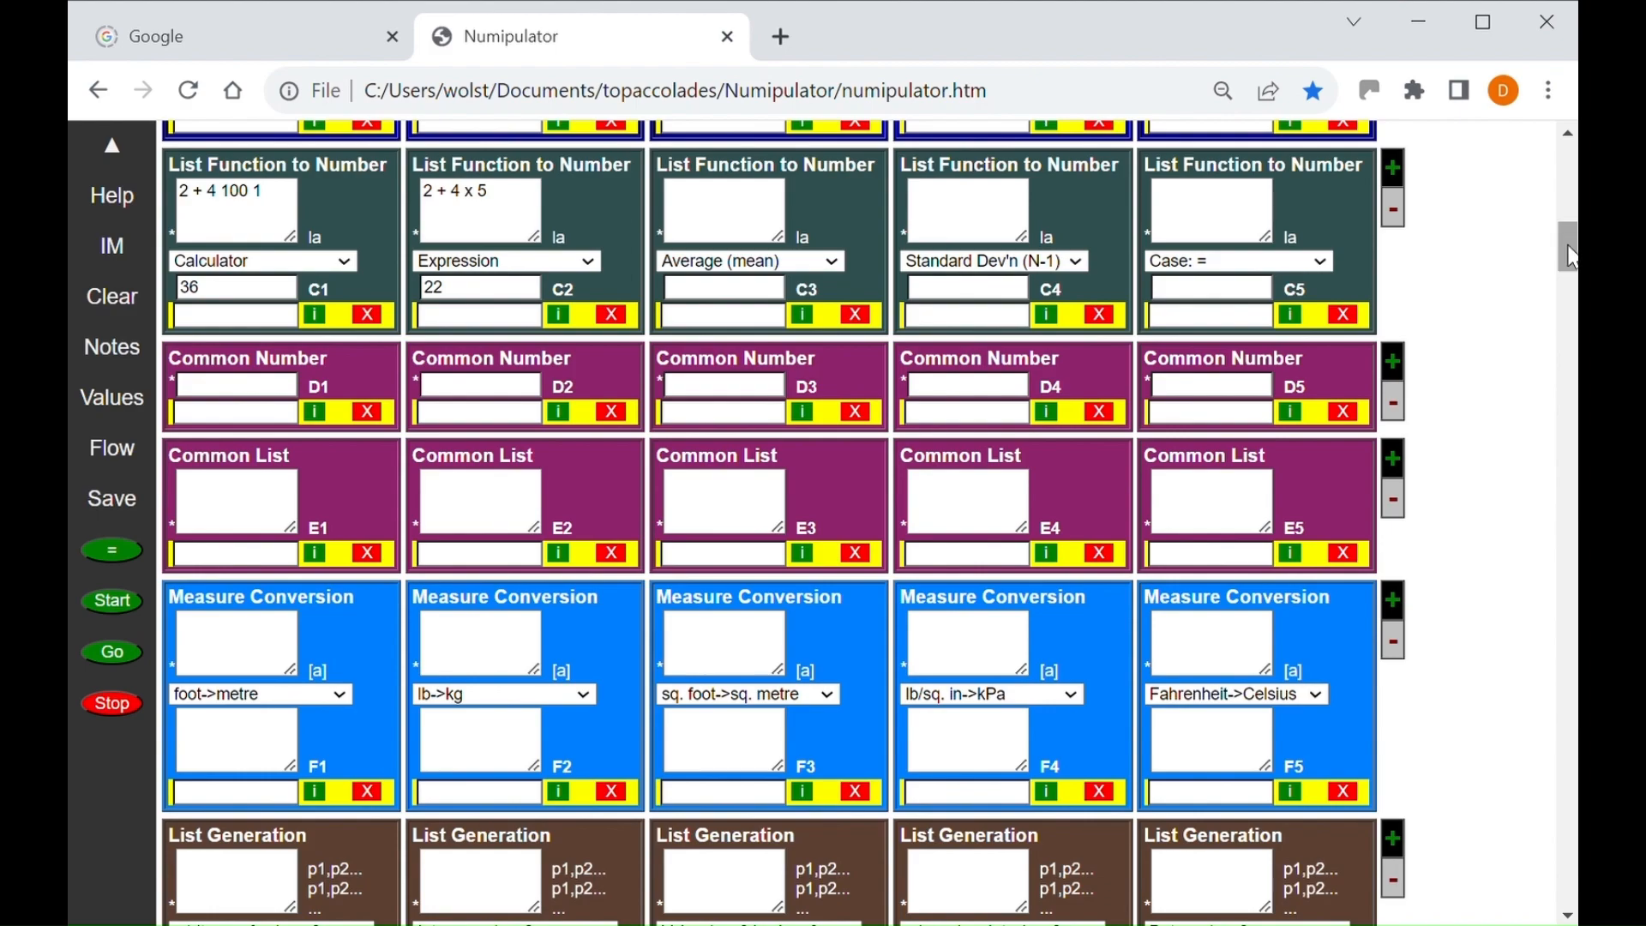
{"action": "left_click_drag", "start_coordinate": [1564, 257], "coordinate": [1542, 666]}
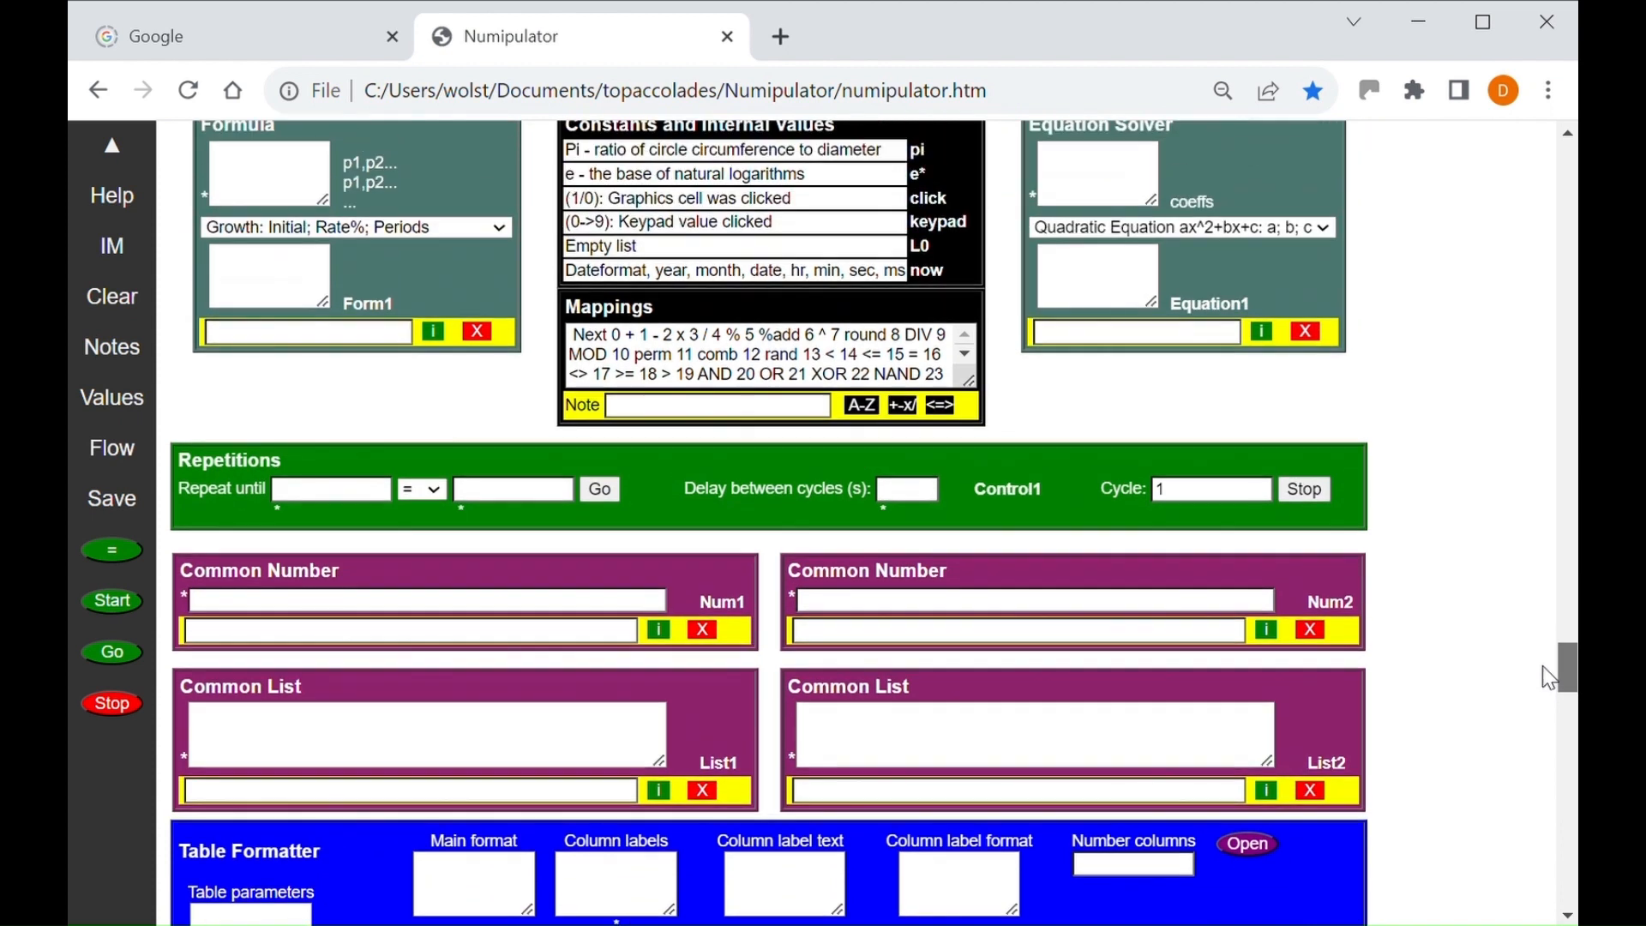
Append "func 100 square 1 root 2" to the end of the Mappings text
{"action": "left_click", "coordinate": [965, 354]}
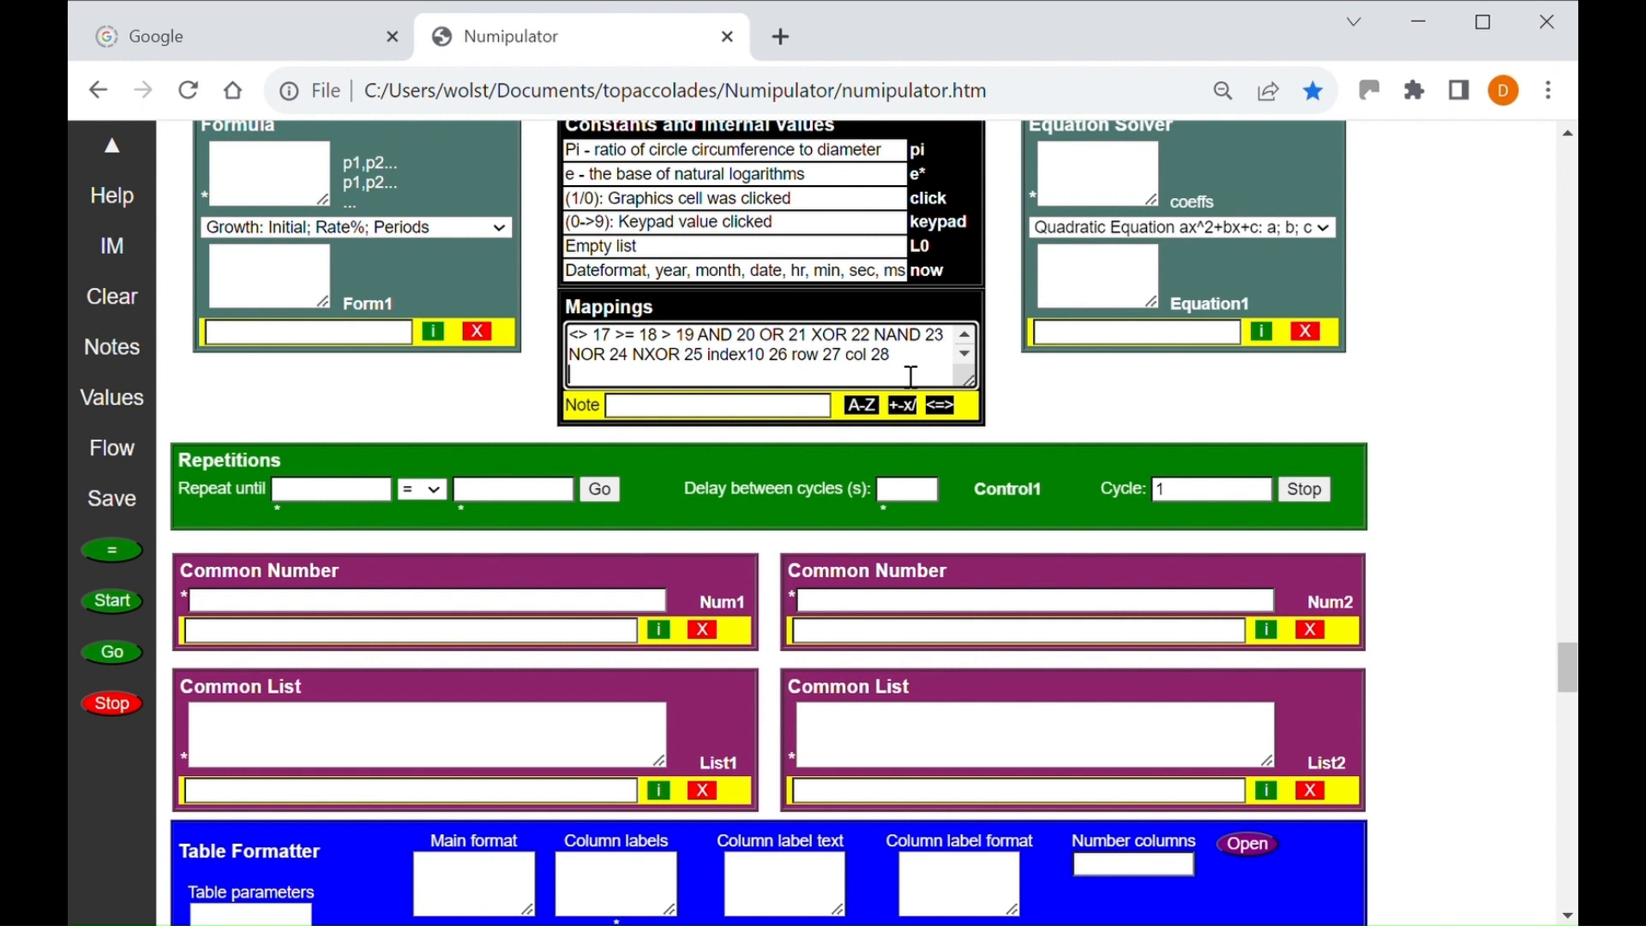
{"action": "type", "text": "func 100 square 1"}
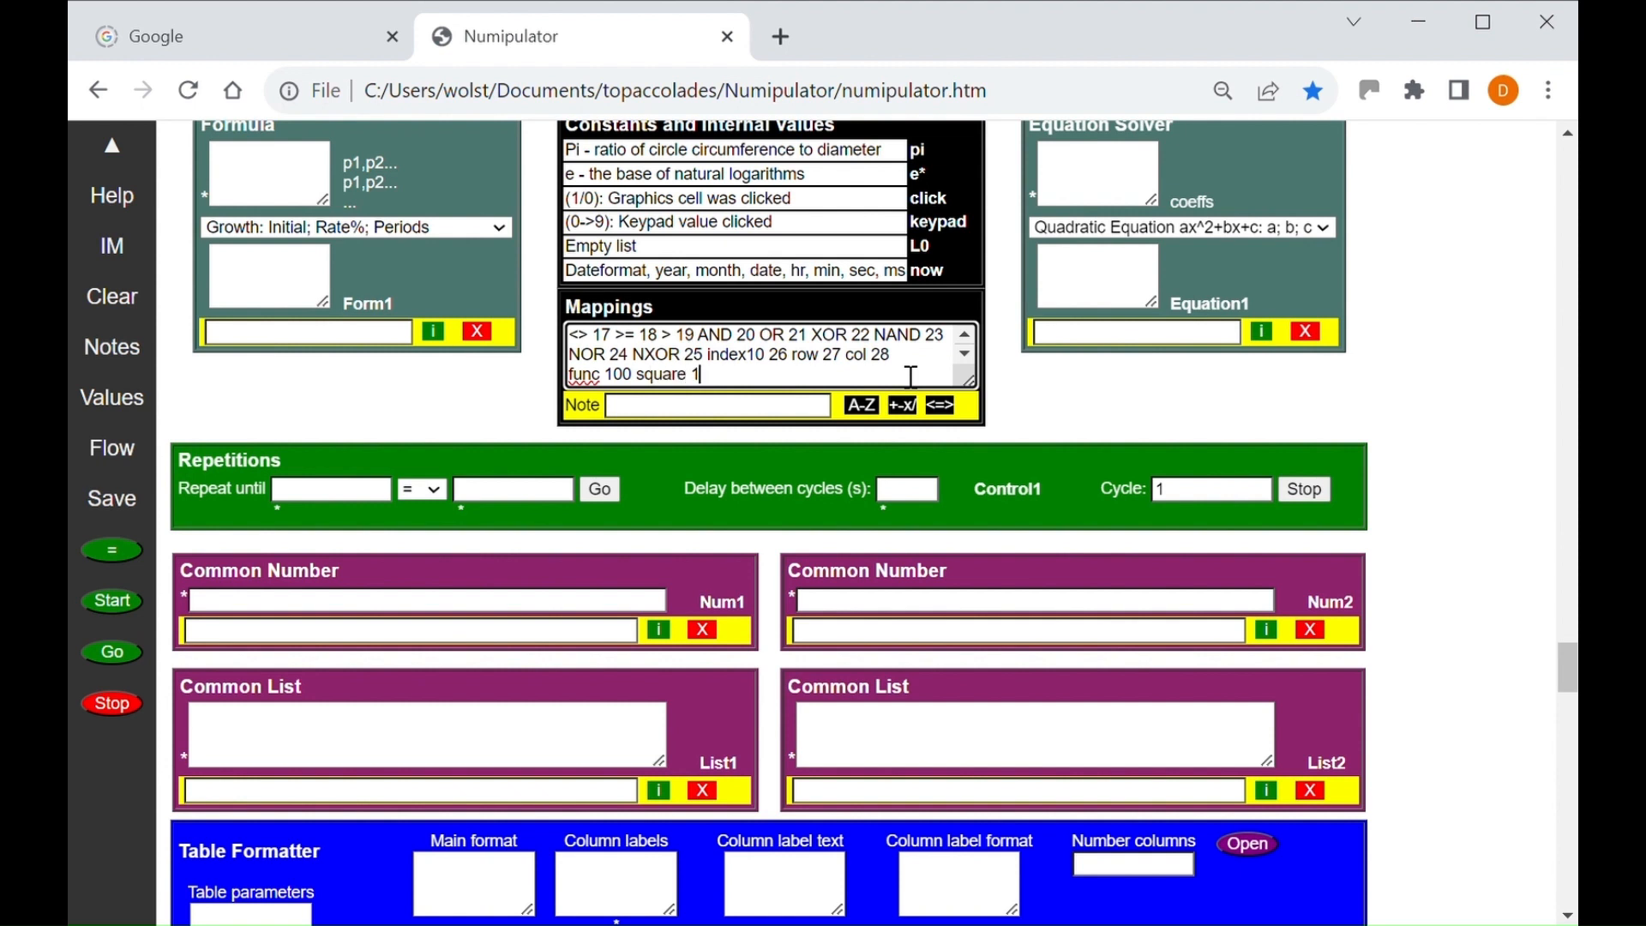
{"action": "type", "text": " root 2"}
Replace the codes 100 and 1 in C1's list with "func square" and recalculate
{"action": "left_click_drag", "start_coordinate": [1571, 648], "coordinate": [1570, 250]}
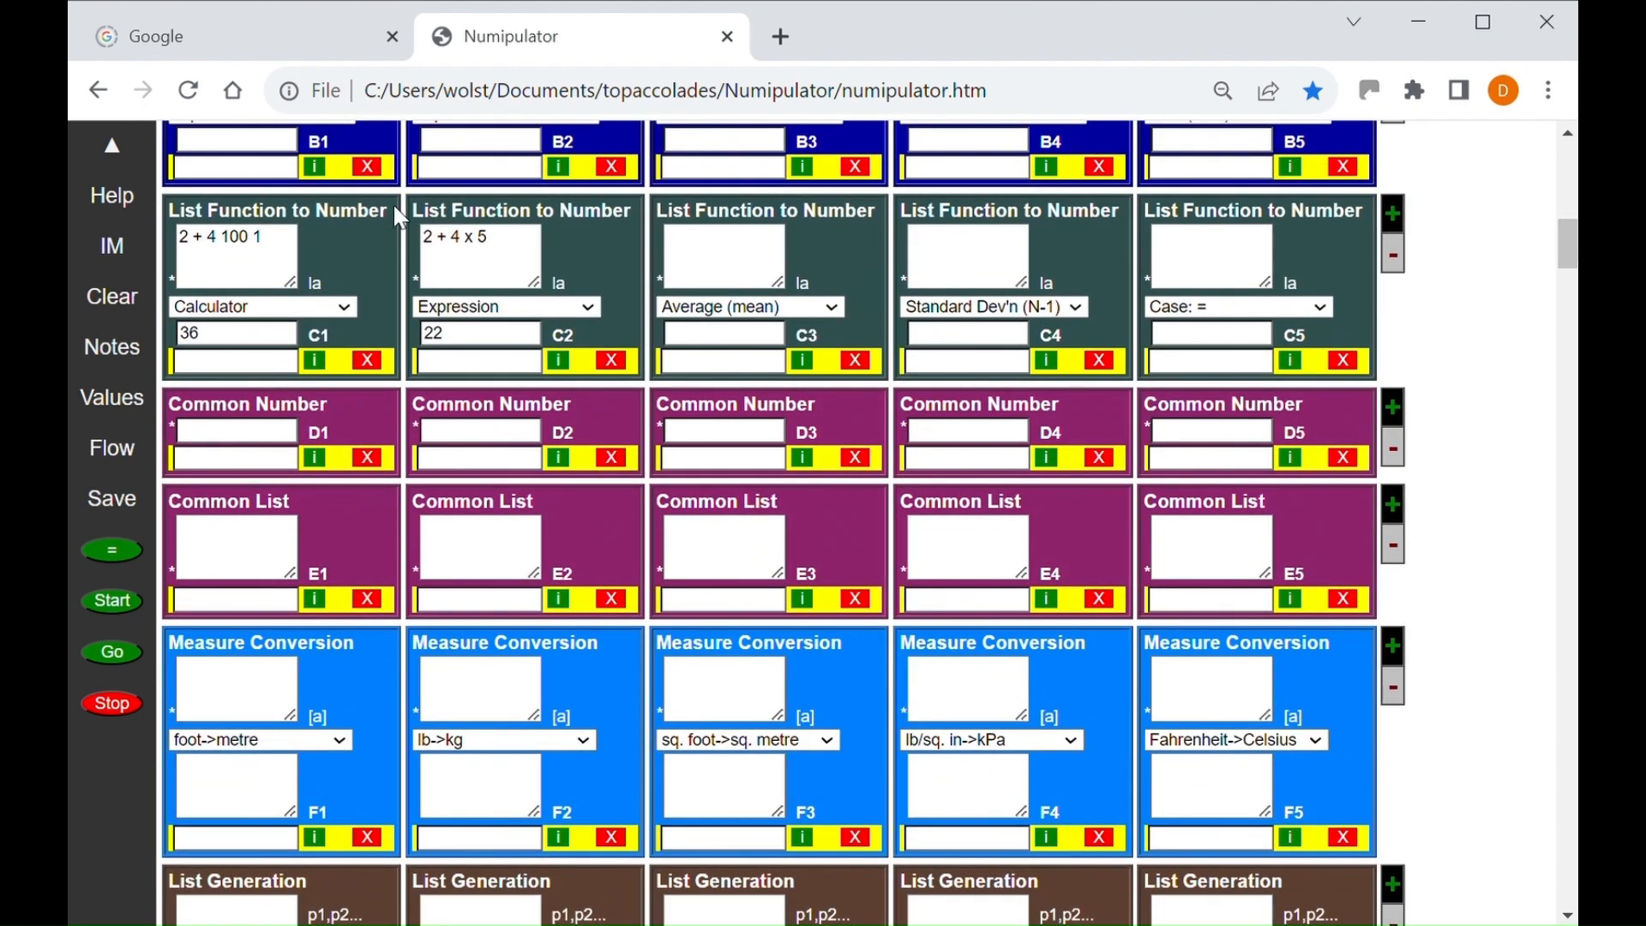
{"action": "double_click", "coordinate": [239, 256]}
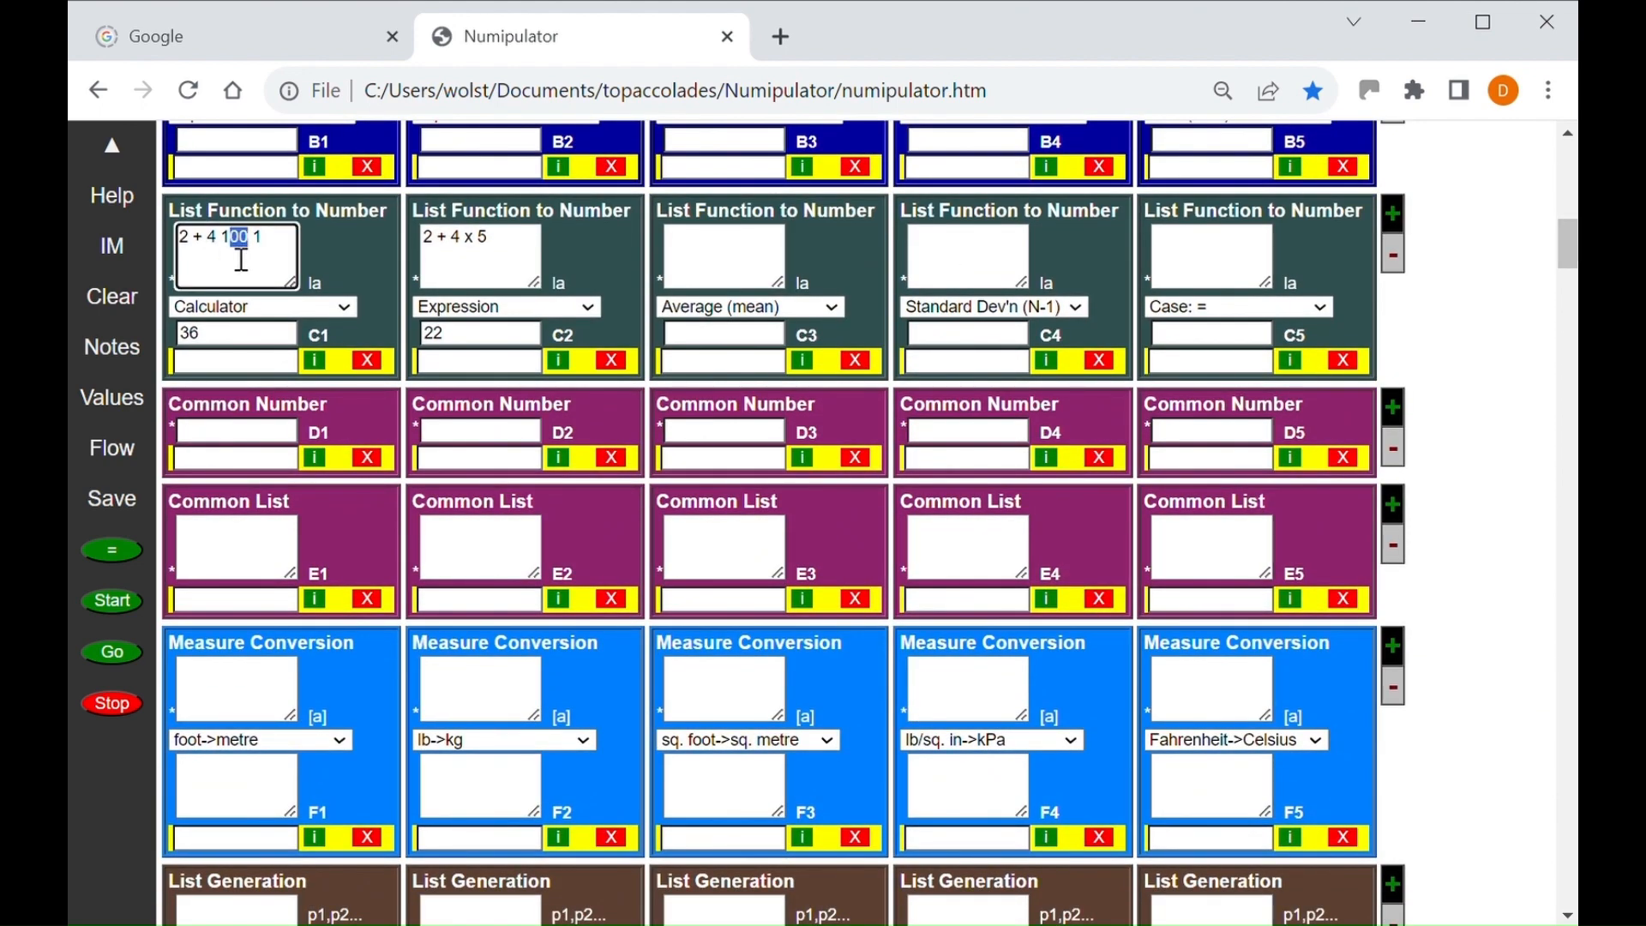
{"action": "type", "text": "func"}
{"action": "double_click", "coordinate": [285, 255]}
{"action": "type", "text": "square"}
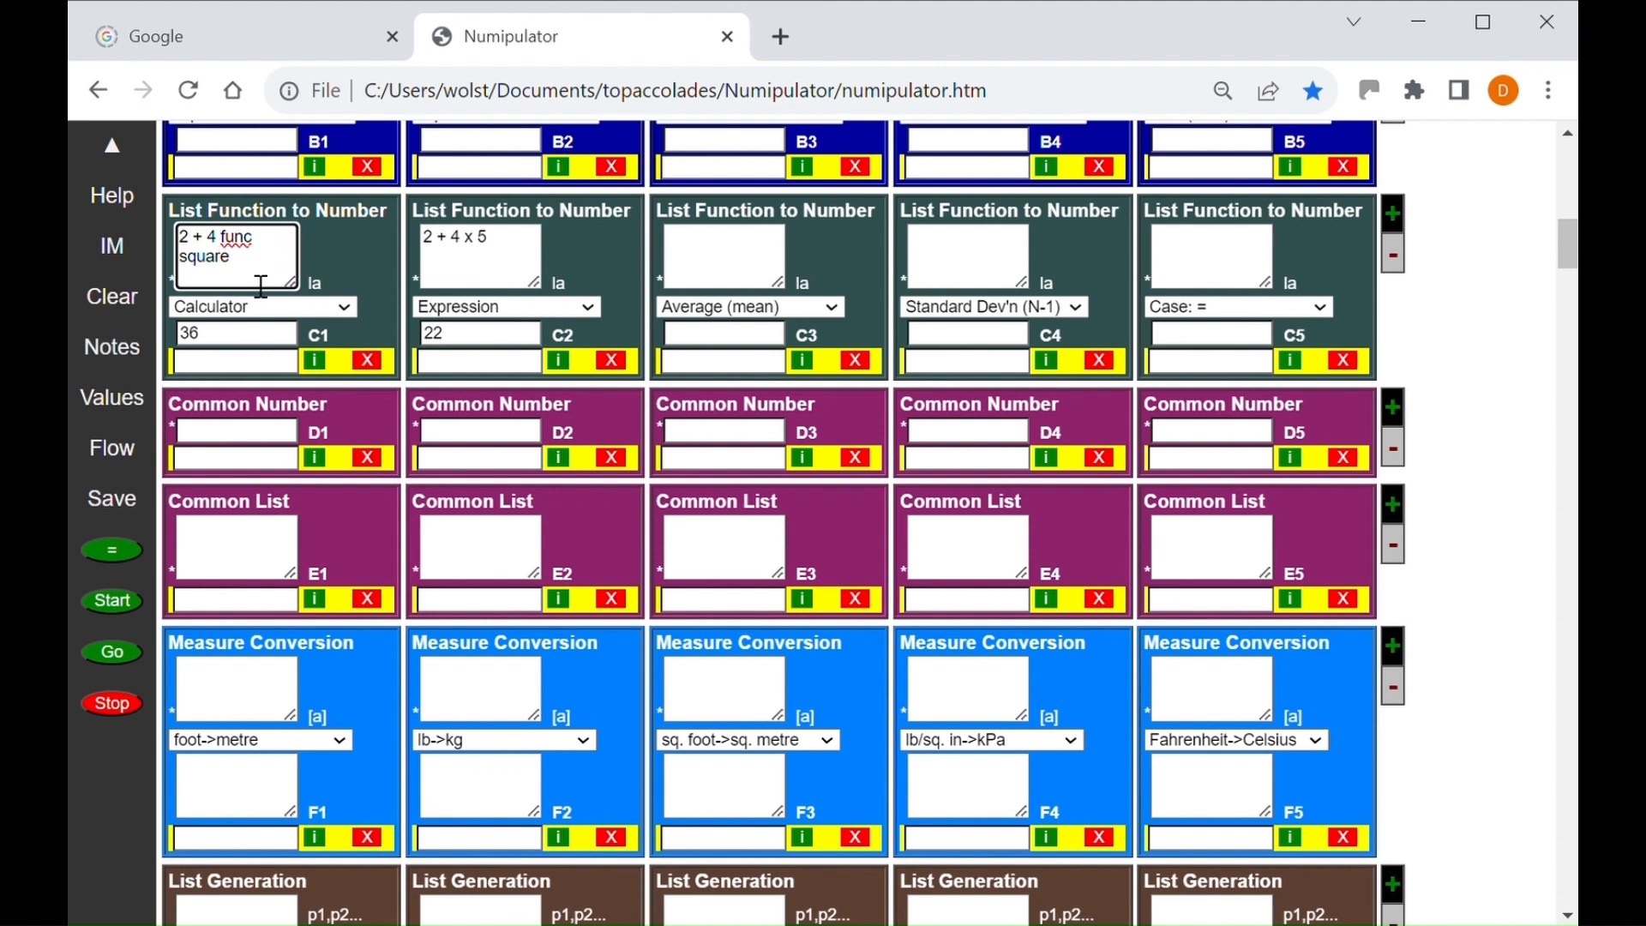
{"action": "left_click", "coordinate": [117, 558]}
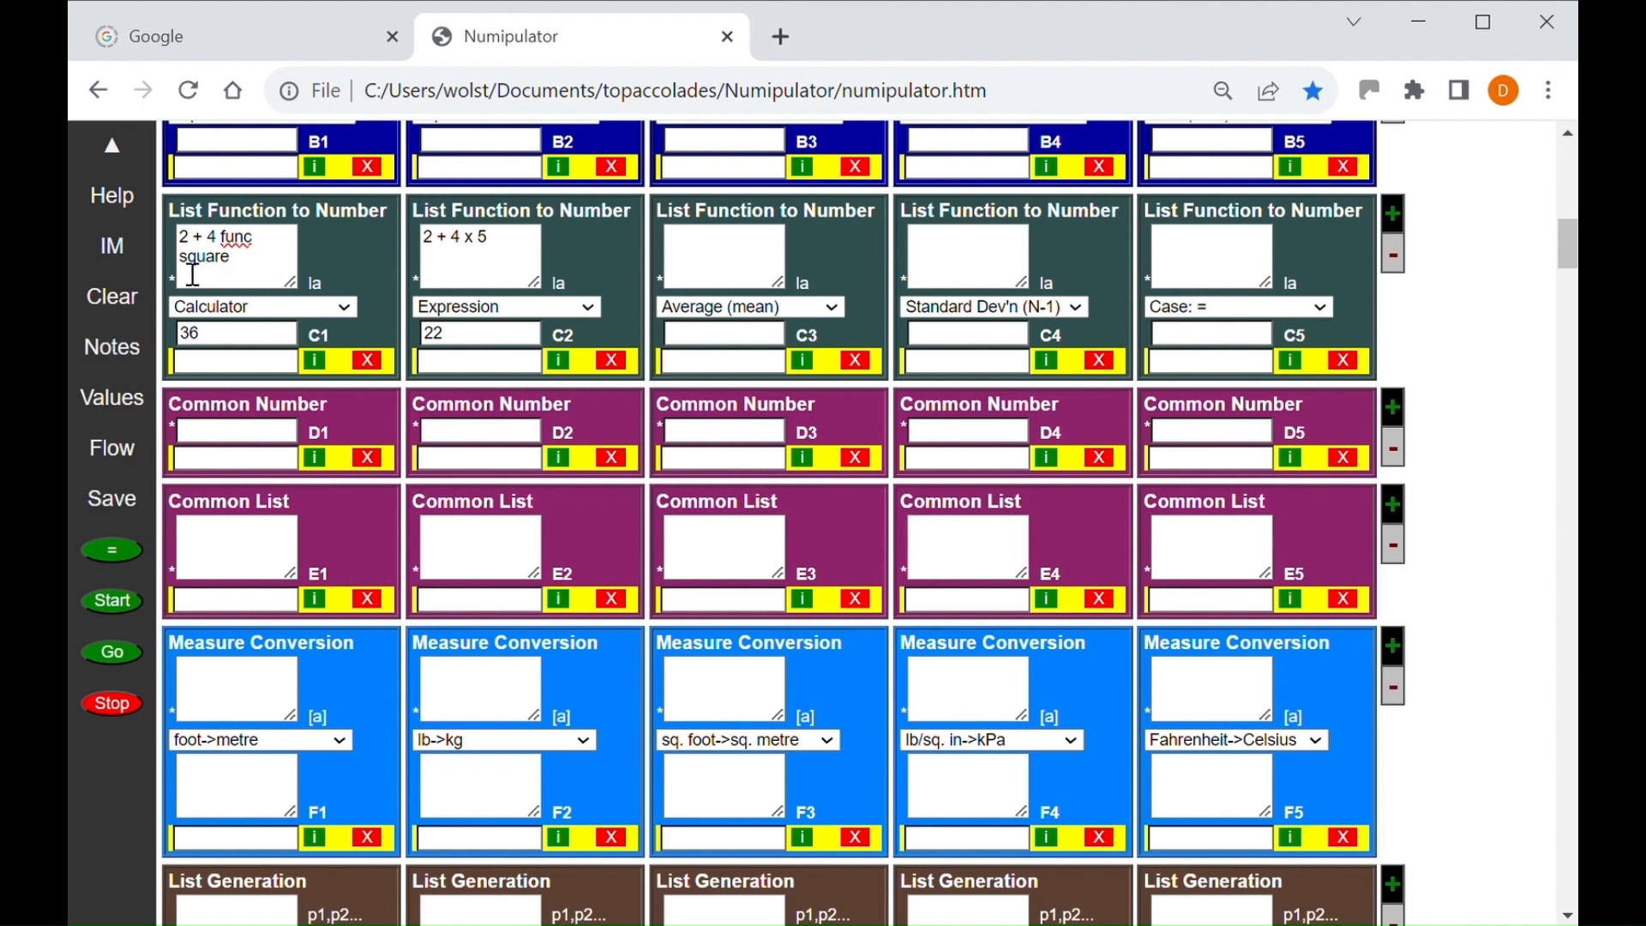
Join the function words in C1's list with a colon as "func:square" and recalculate
{"action": "left_click", "coordinate": [193, 275]}
{"action": "key", "text": "BackSpace"}
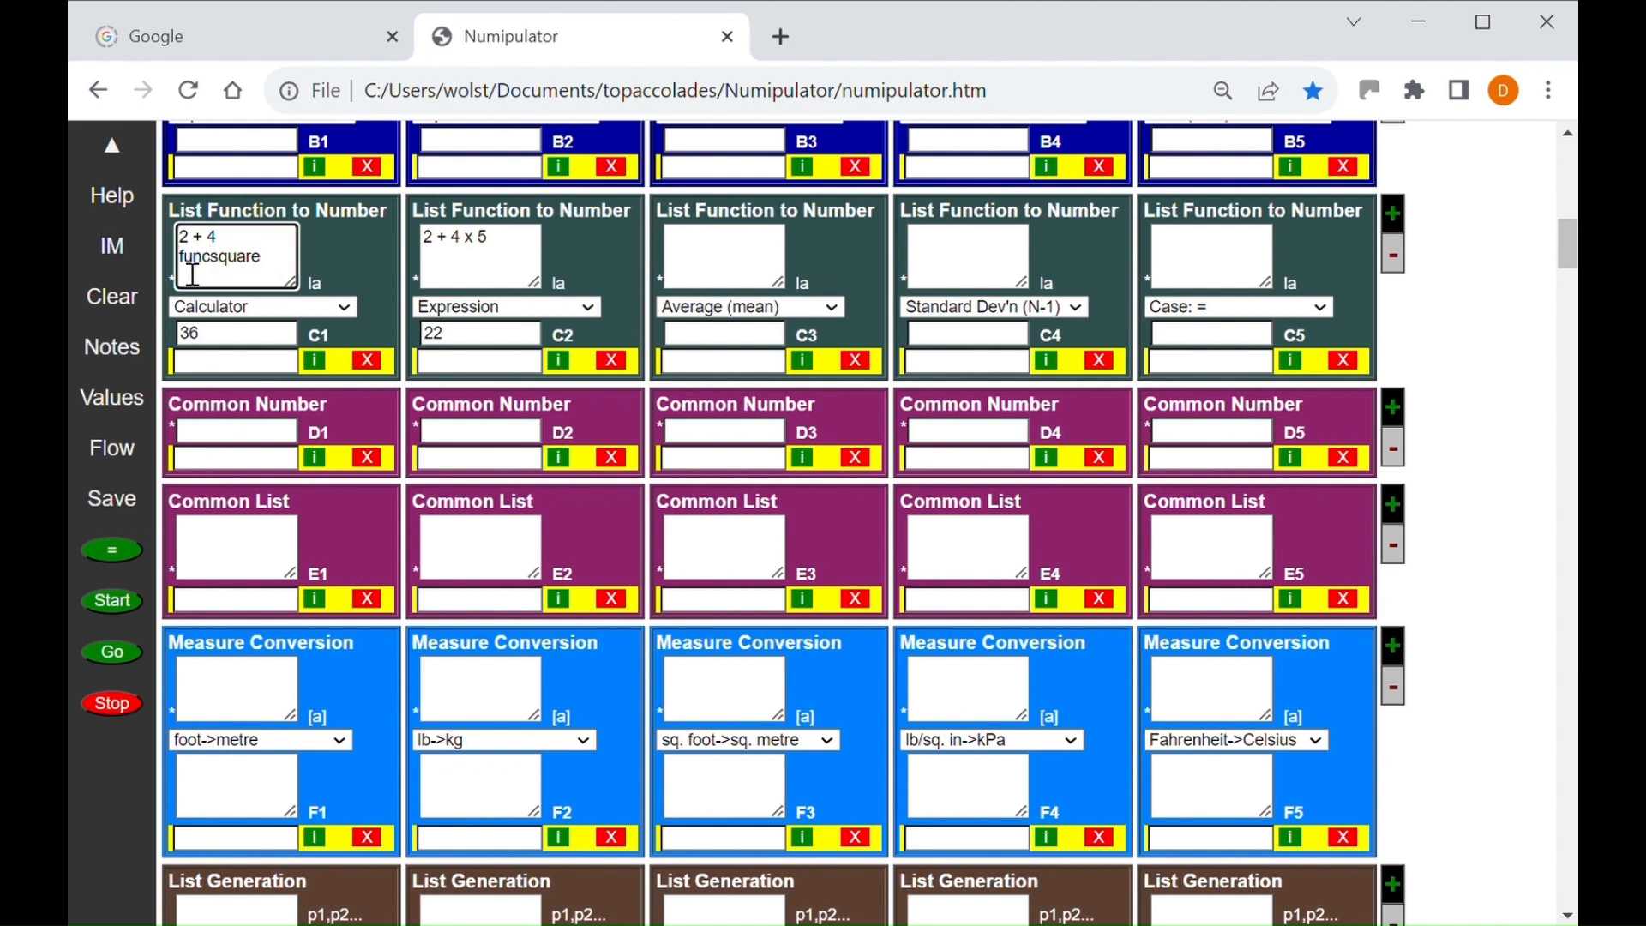
{"action": "type", "text": ":"}
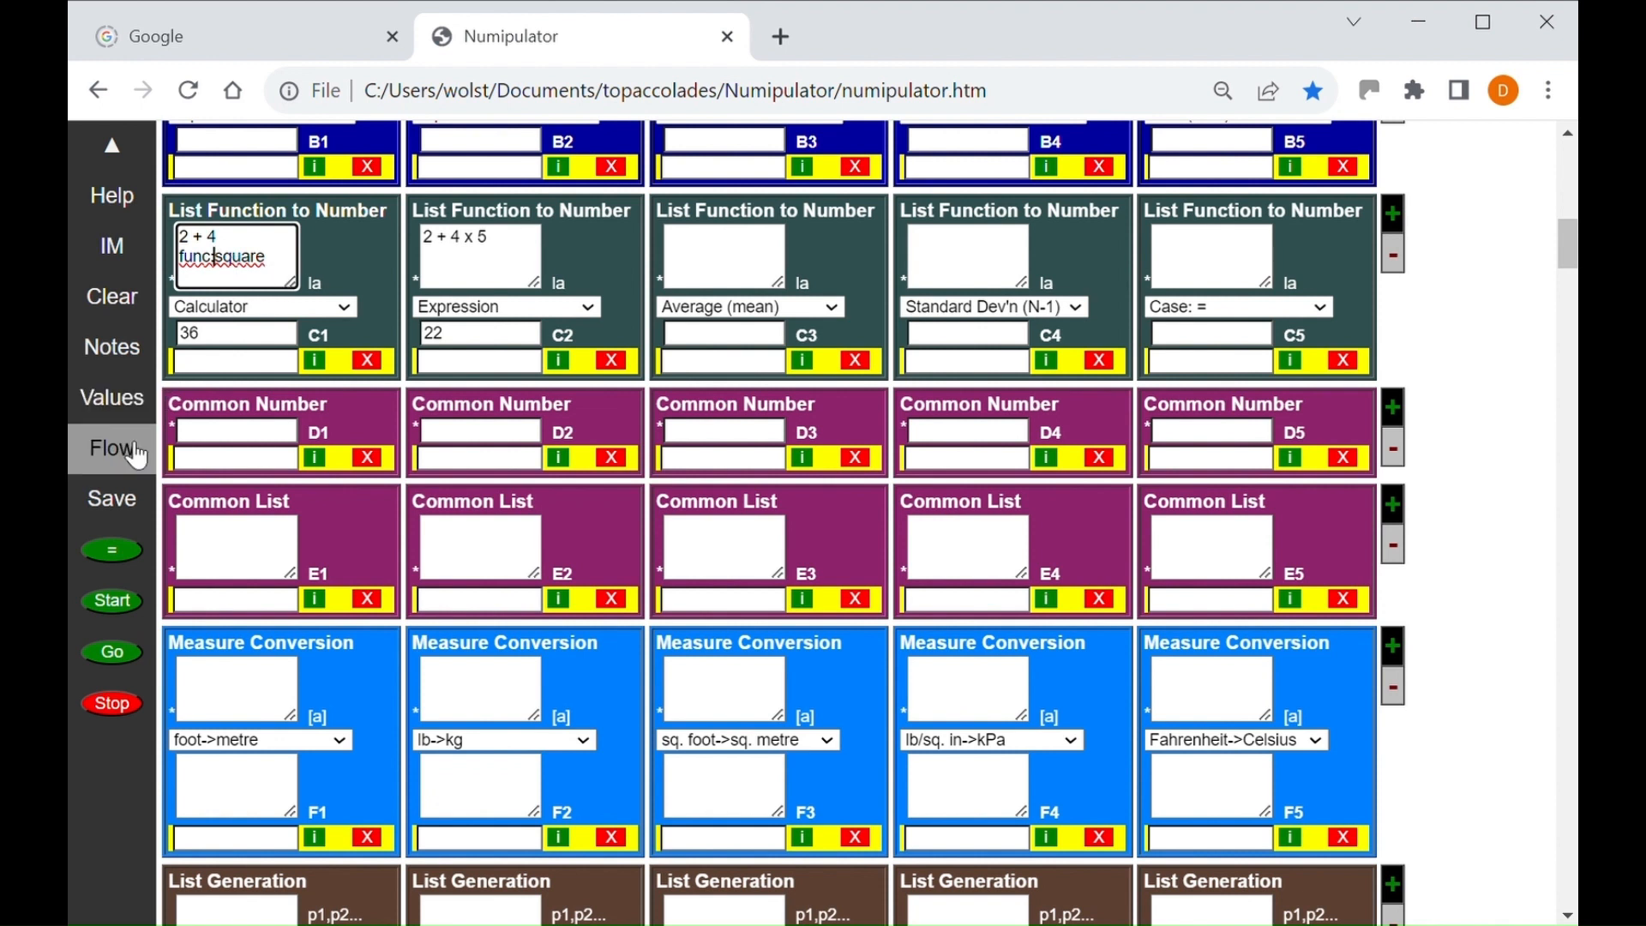
{"action": "left_click", "coordinate": [111, 547]}
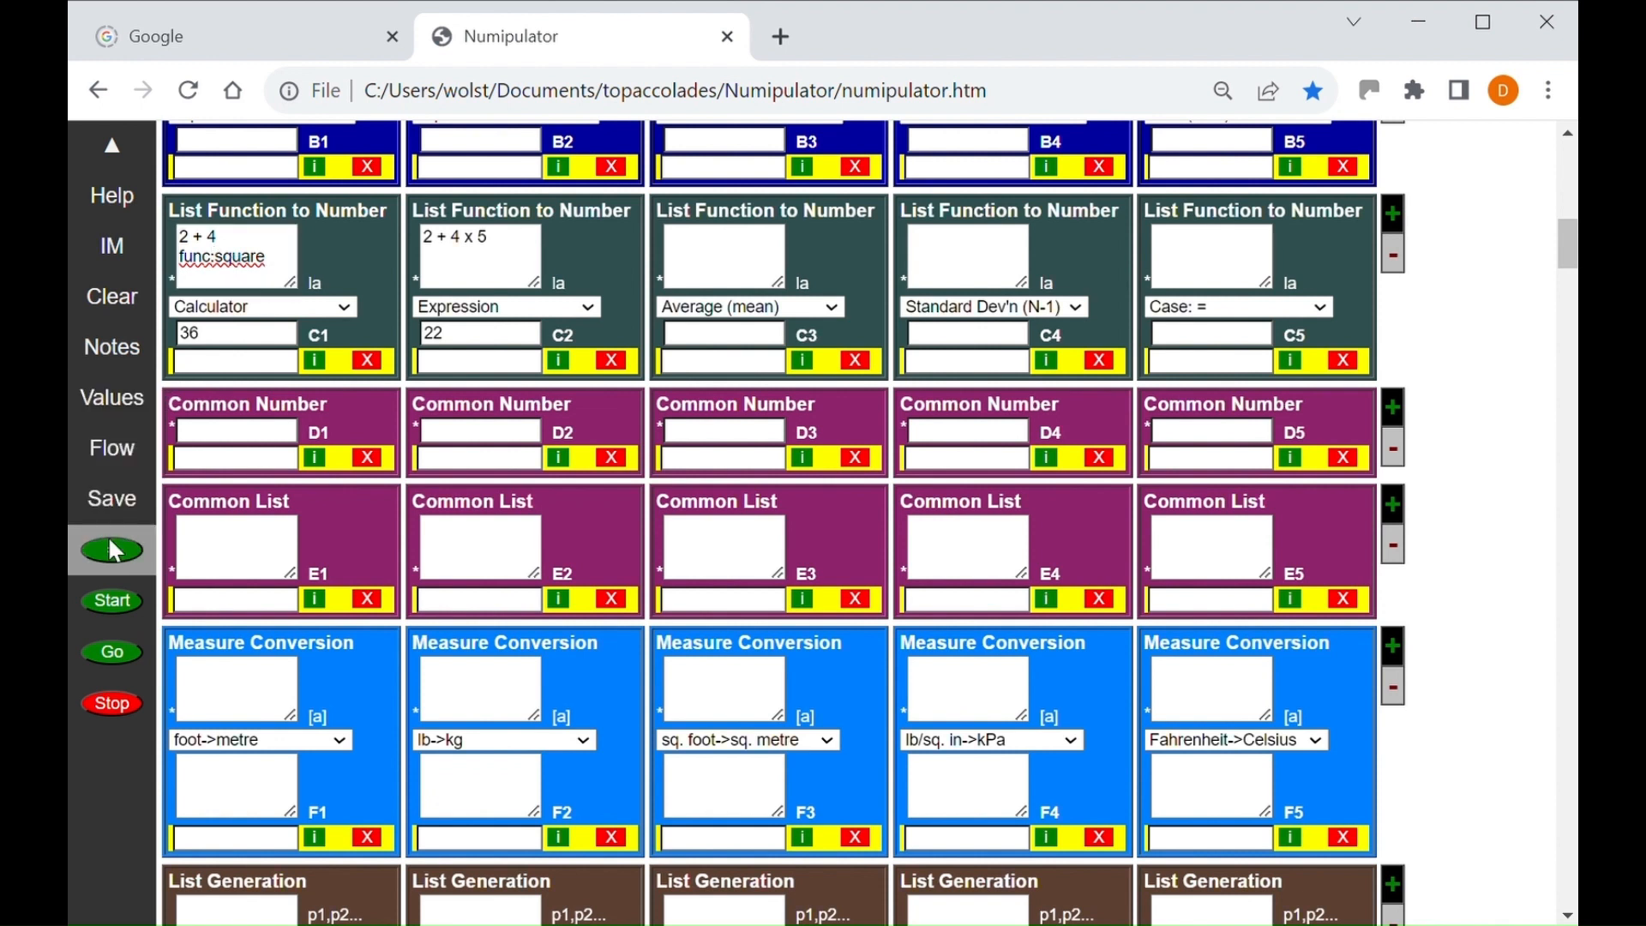
Change the second number in C1's list to 6, giving "2 + 6 func:square", and recalculate
{"action": "left_click", "coordinate": [240, 248]}
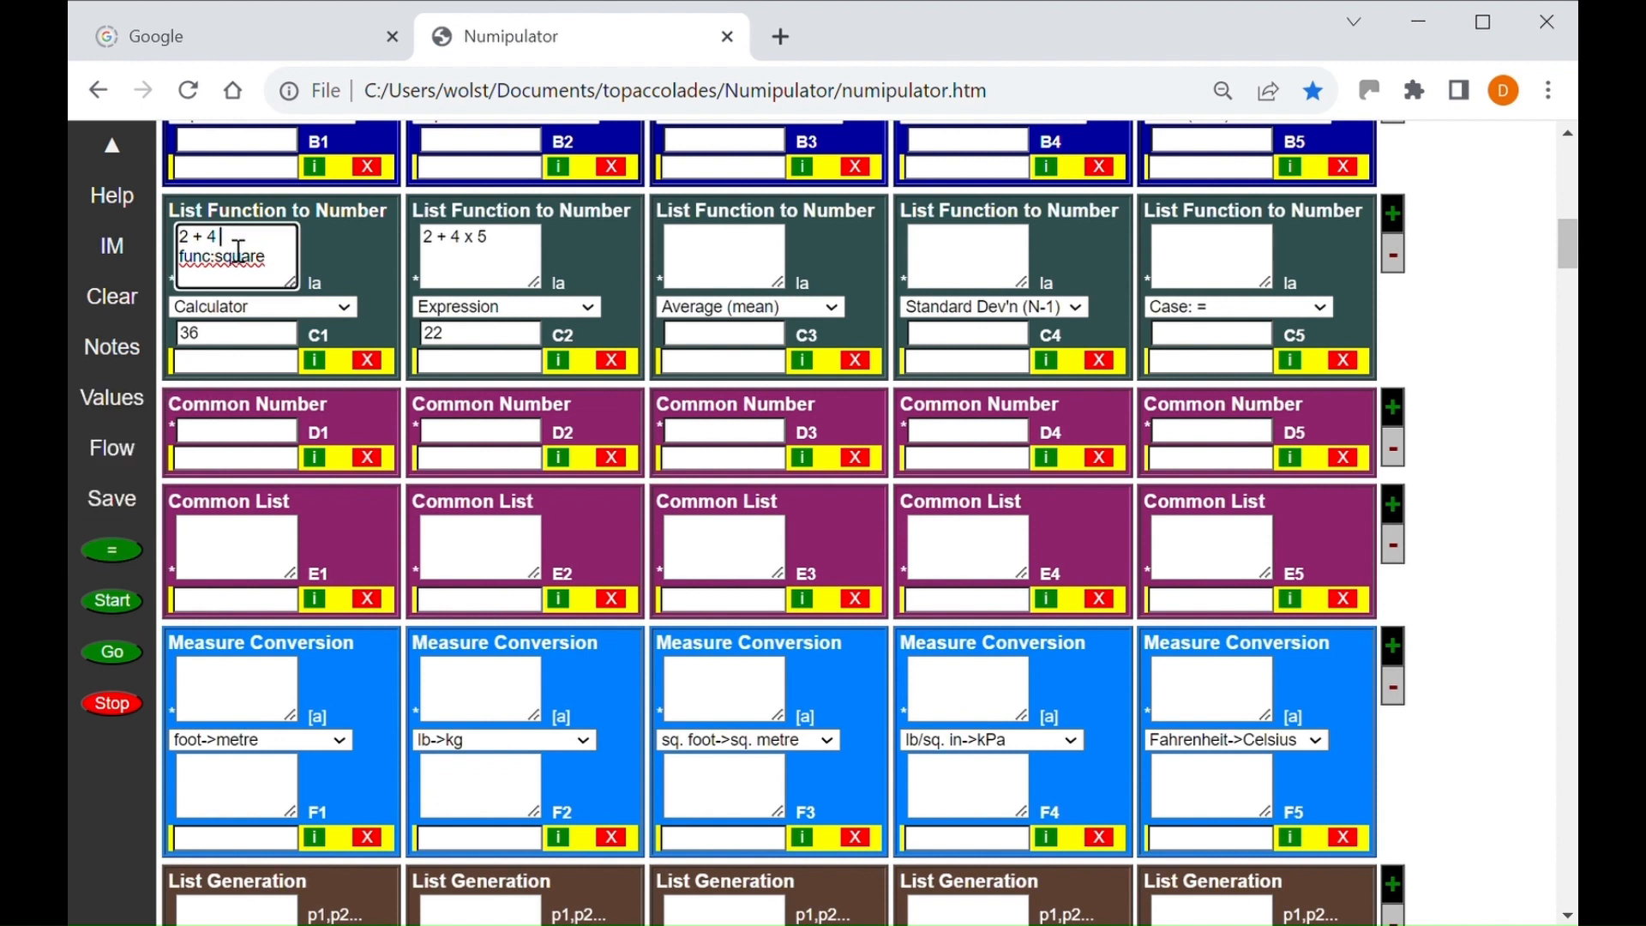
{"action": "key", "text": "Delete"}
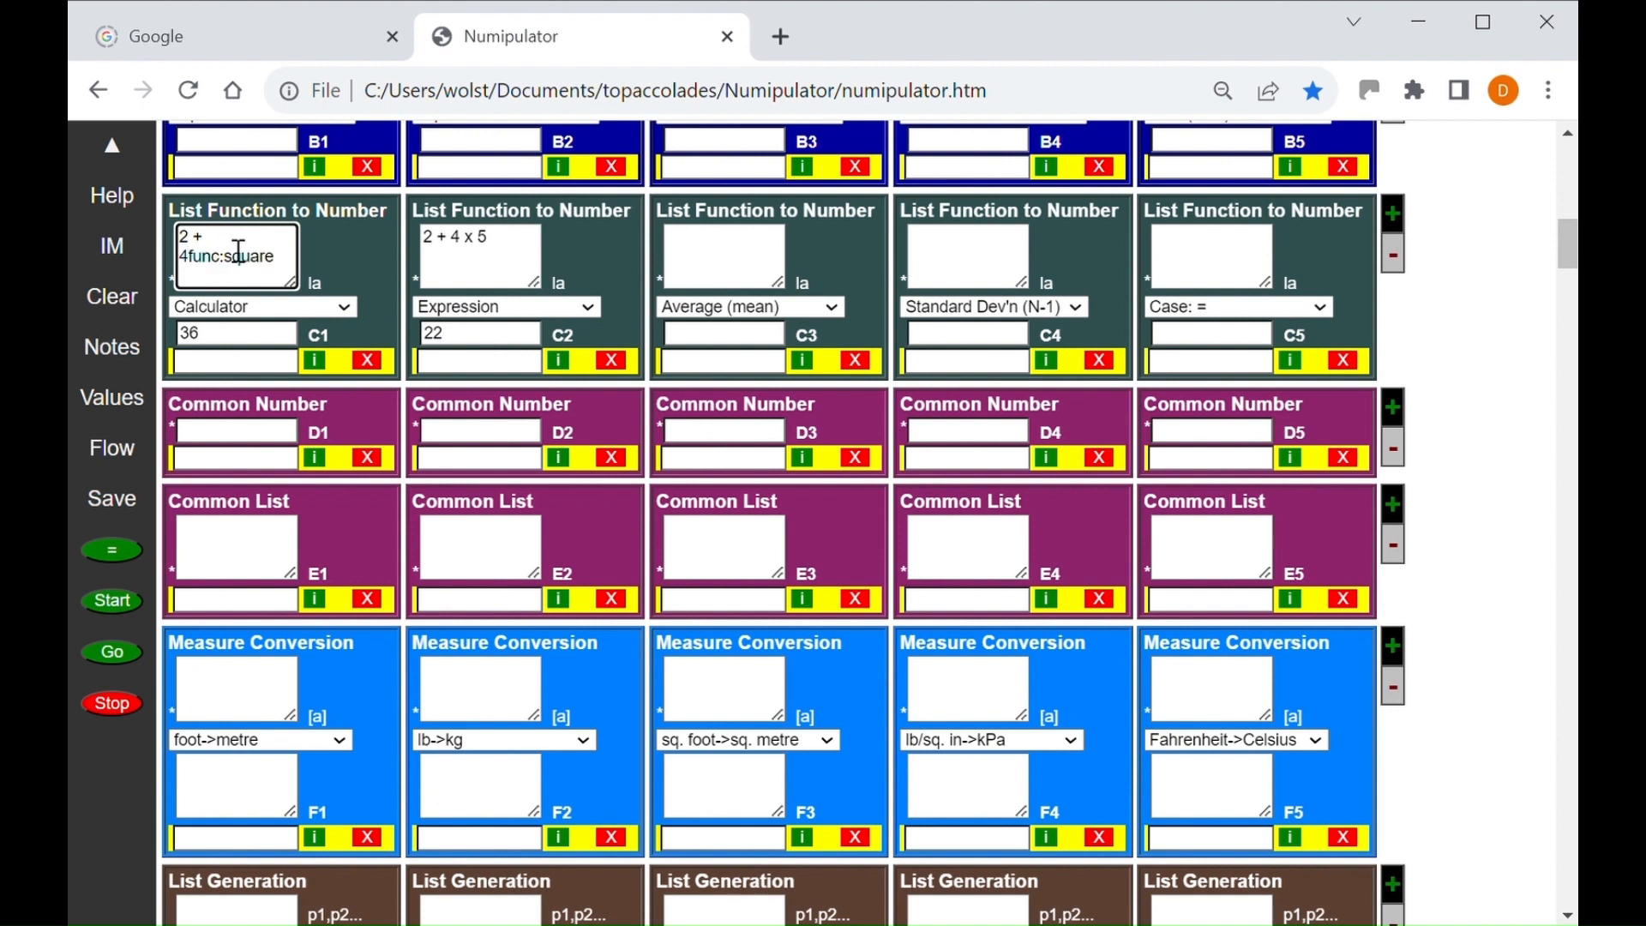
{"action": "type", "text": "6"}
{"action": "key", "text": "BackSpace"}
{"action": "key", "text": "BackSpace"}
{"action": "type", "text": "6"}
{"action": "key", "text": "Return"}
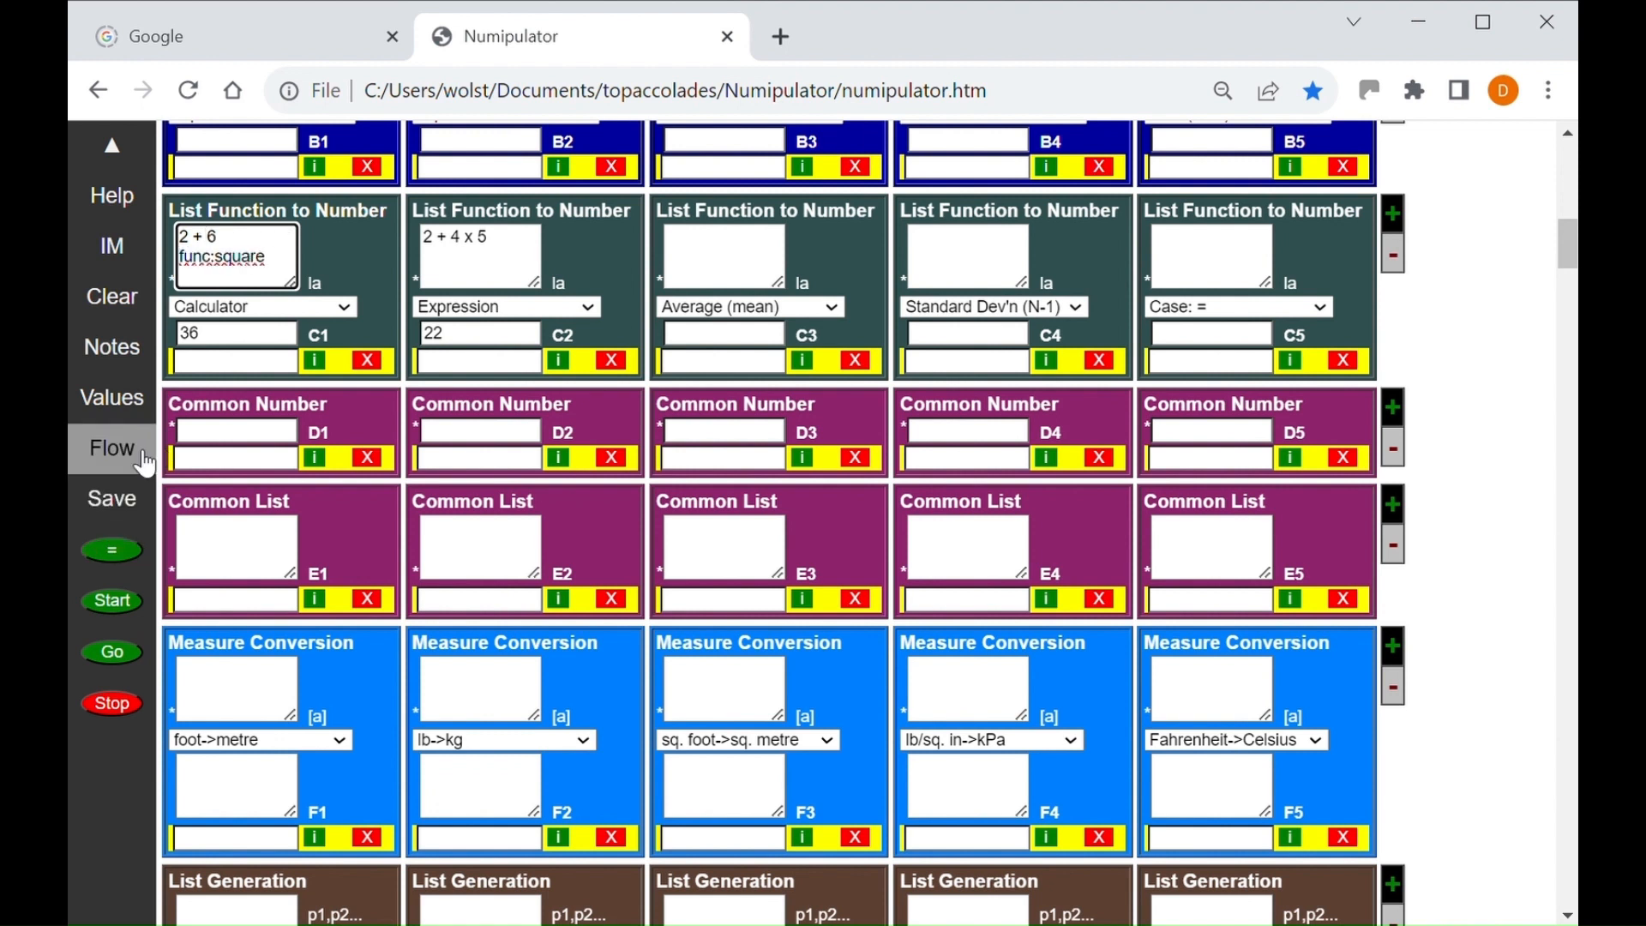
{"action": "left_click", "coordinate": [113, 561]}
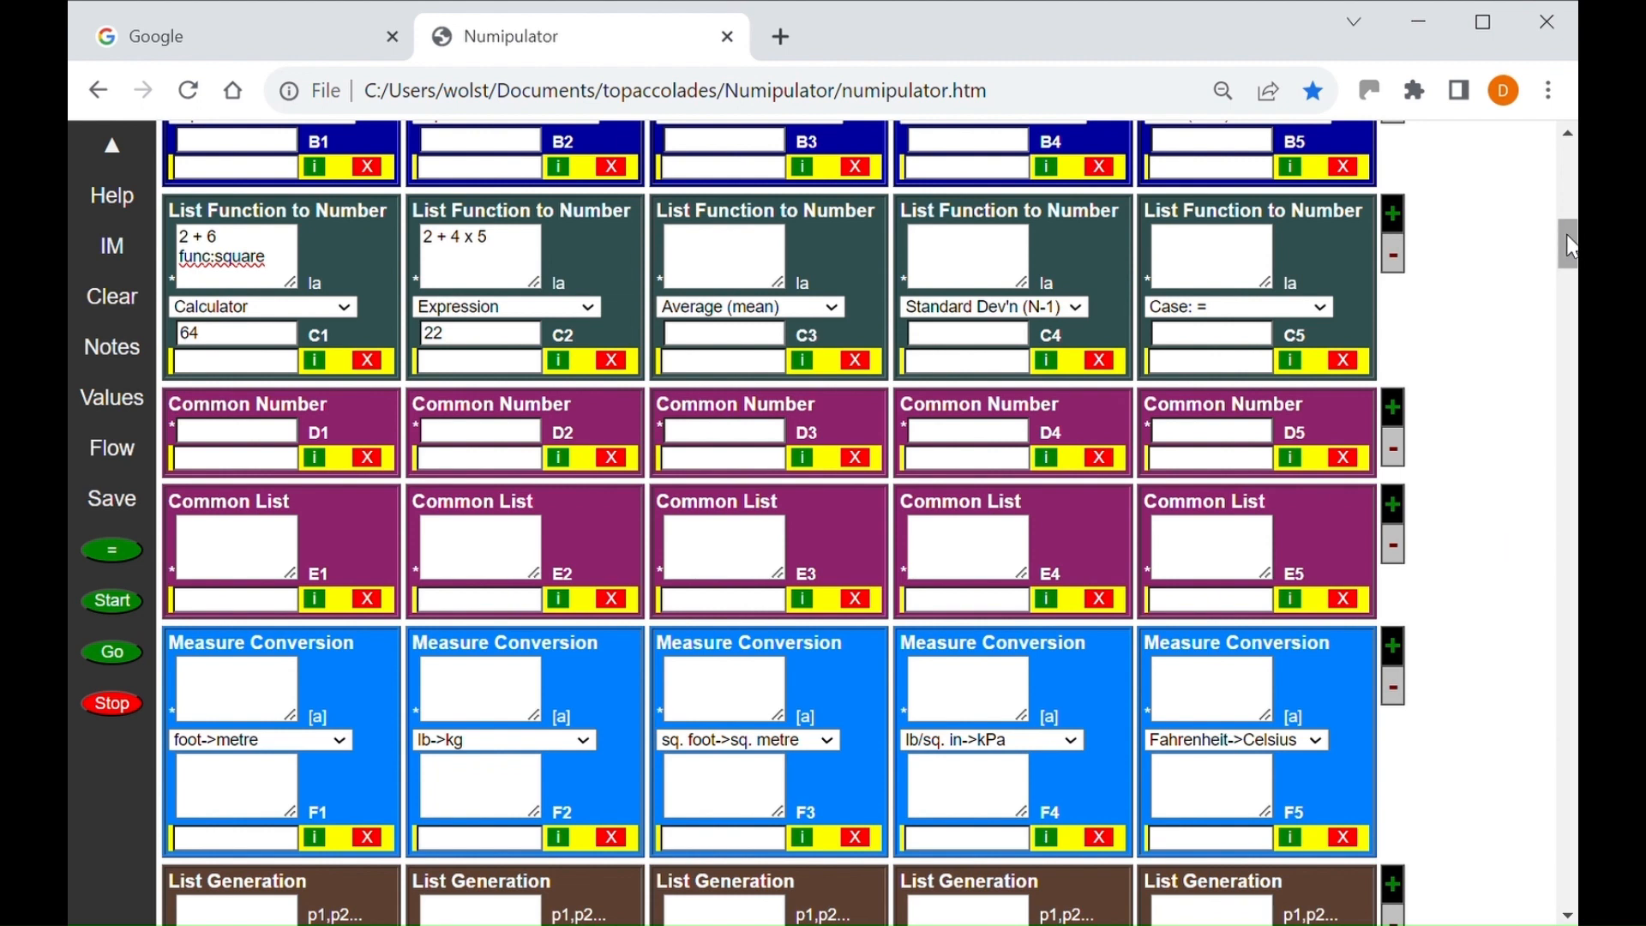
Set the number operations to Check (1/0): a<b in A1, Logic (1/0): a AND b in A2 and Logic (1/0): a OR b in A3
{"action": "left_click_drag", "start_coordinate": [1572, 248], "coordinate": [1566, 220]}
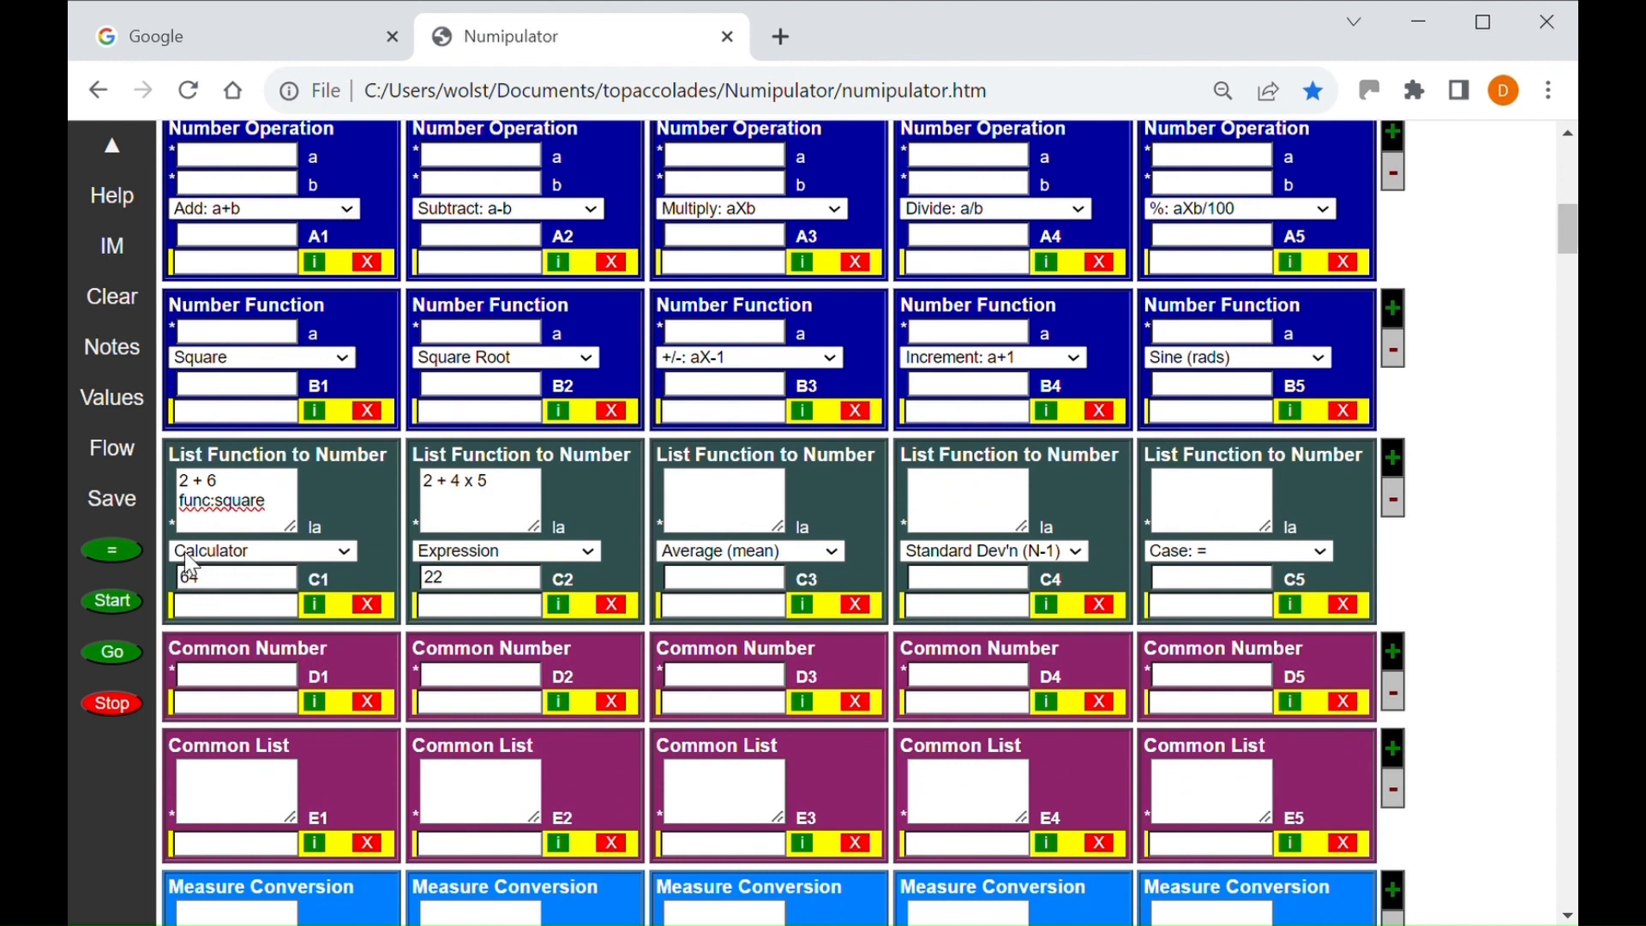
{"action": "left_click", "coordinate": [212, 512]}
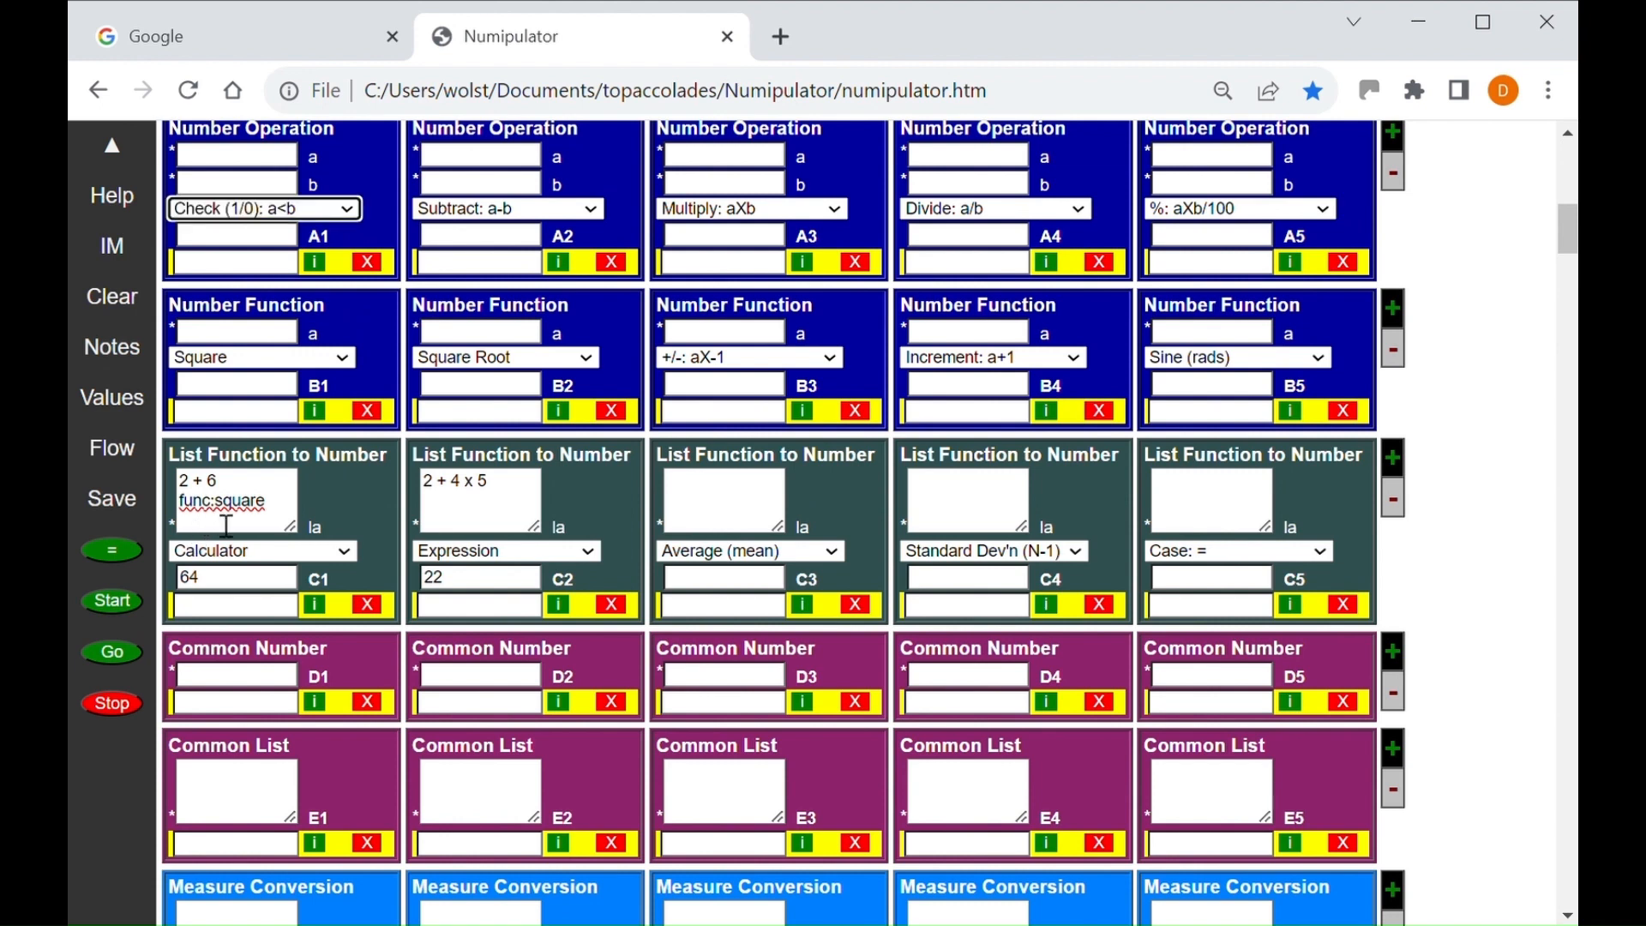
{"action": "left_click", "coordinate": [591, 206]}
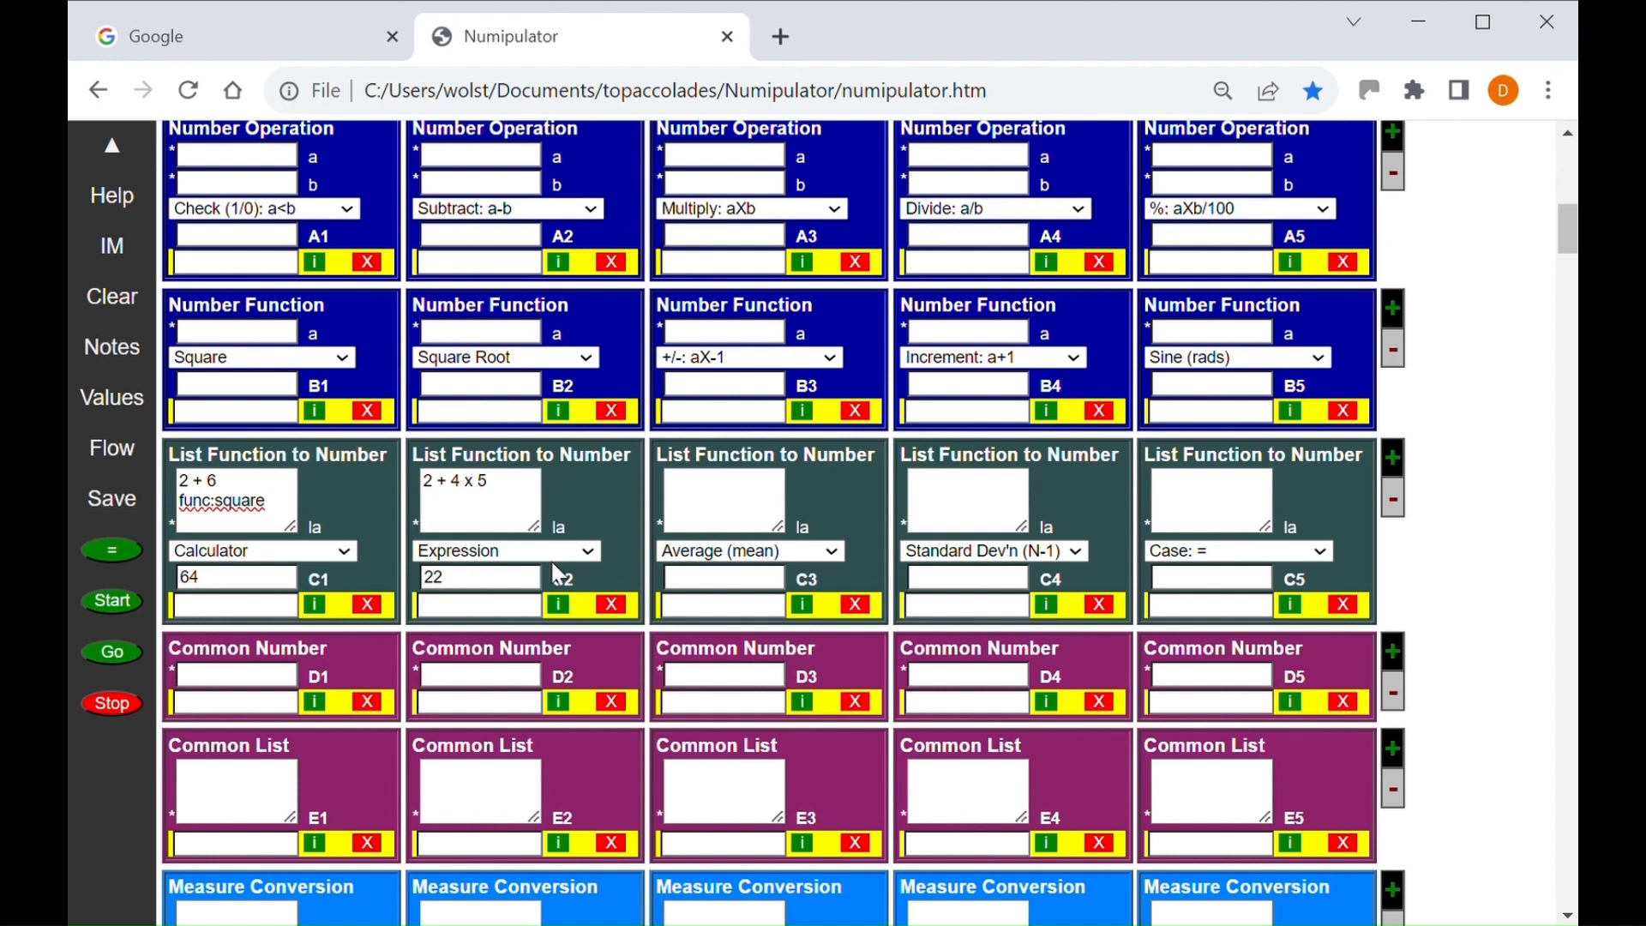
{"action": "left_click", "coordinate": [533, 634]}
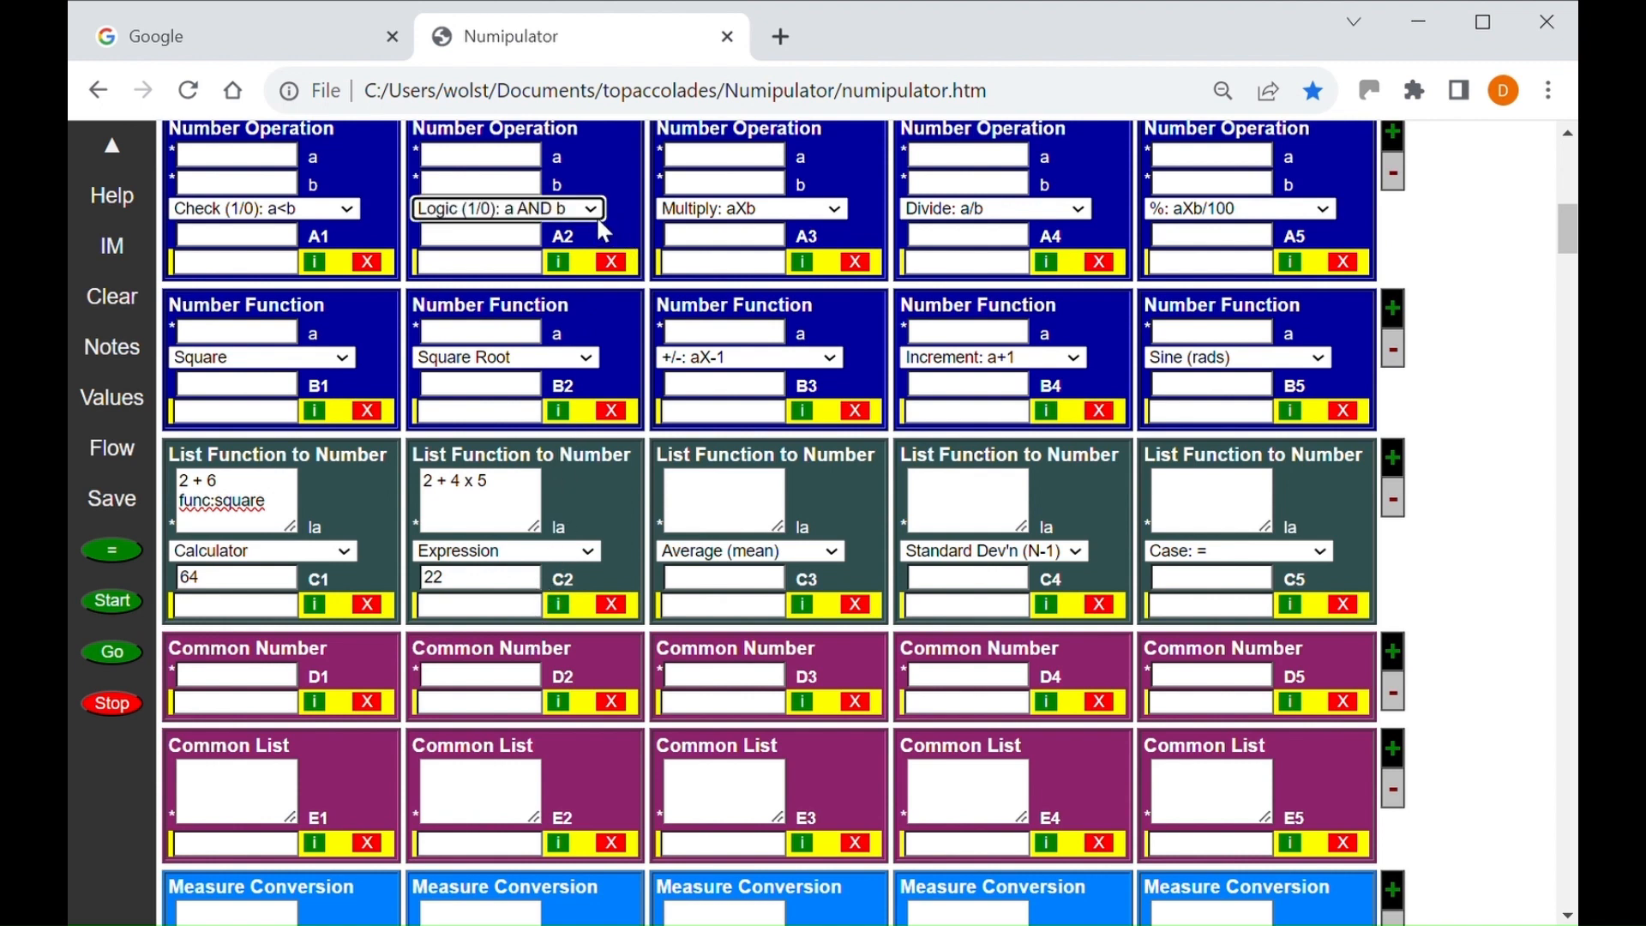
{"action": "left_click", "coordinate": [834, 213]}
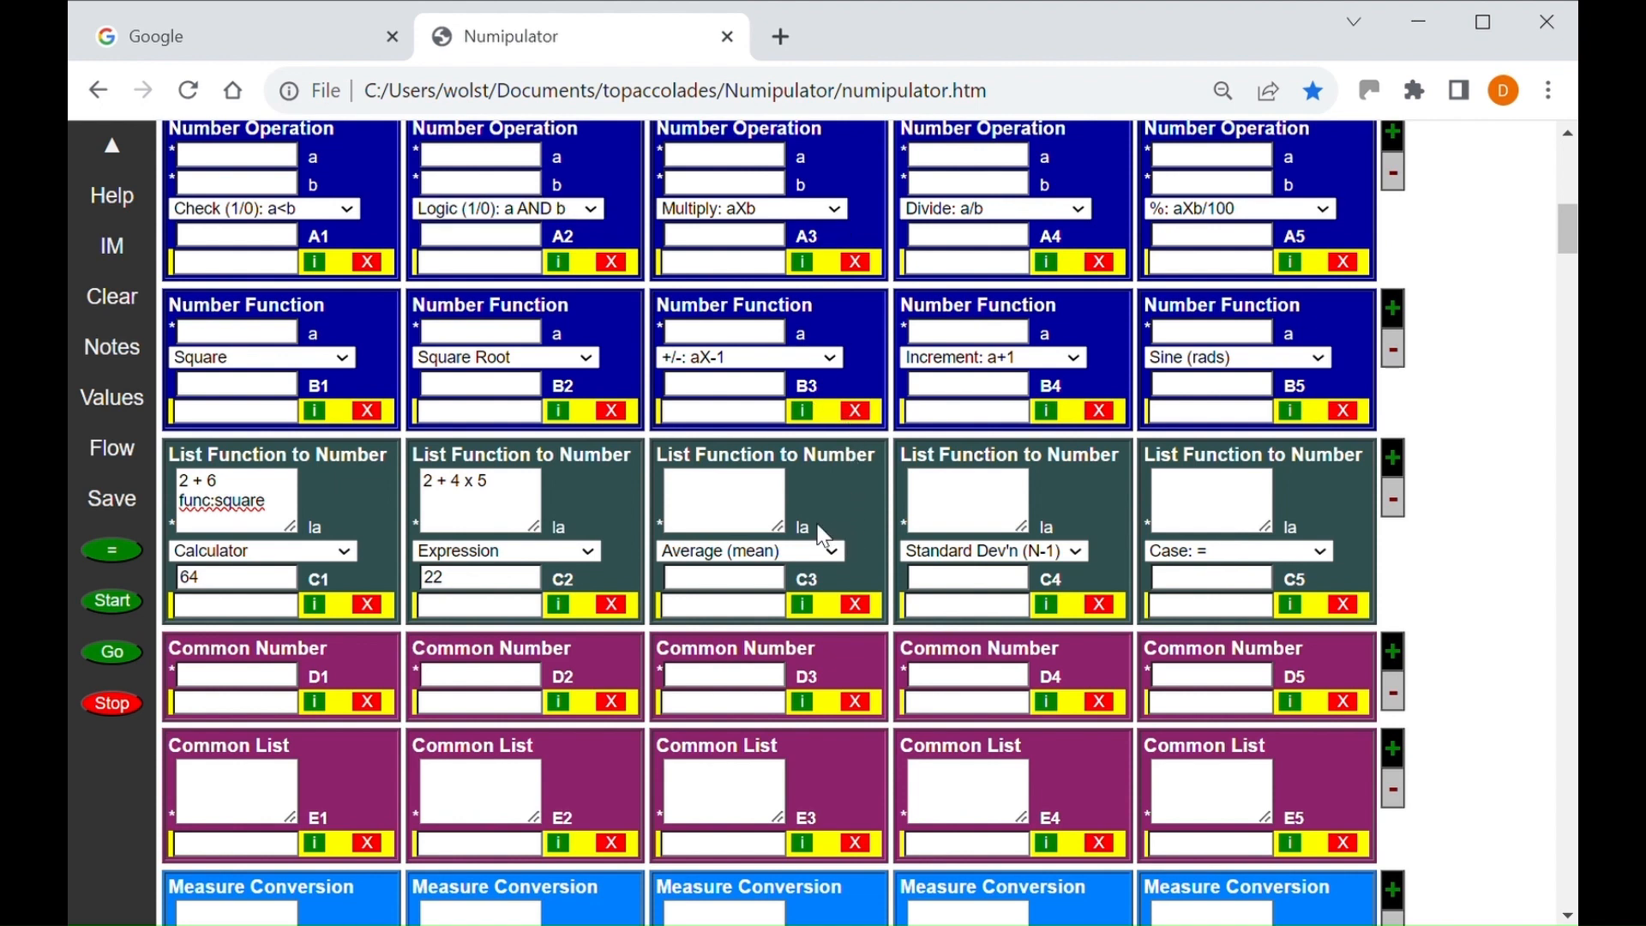
{"action": "left_click", "coordinate": [762, 498]}
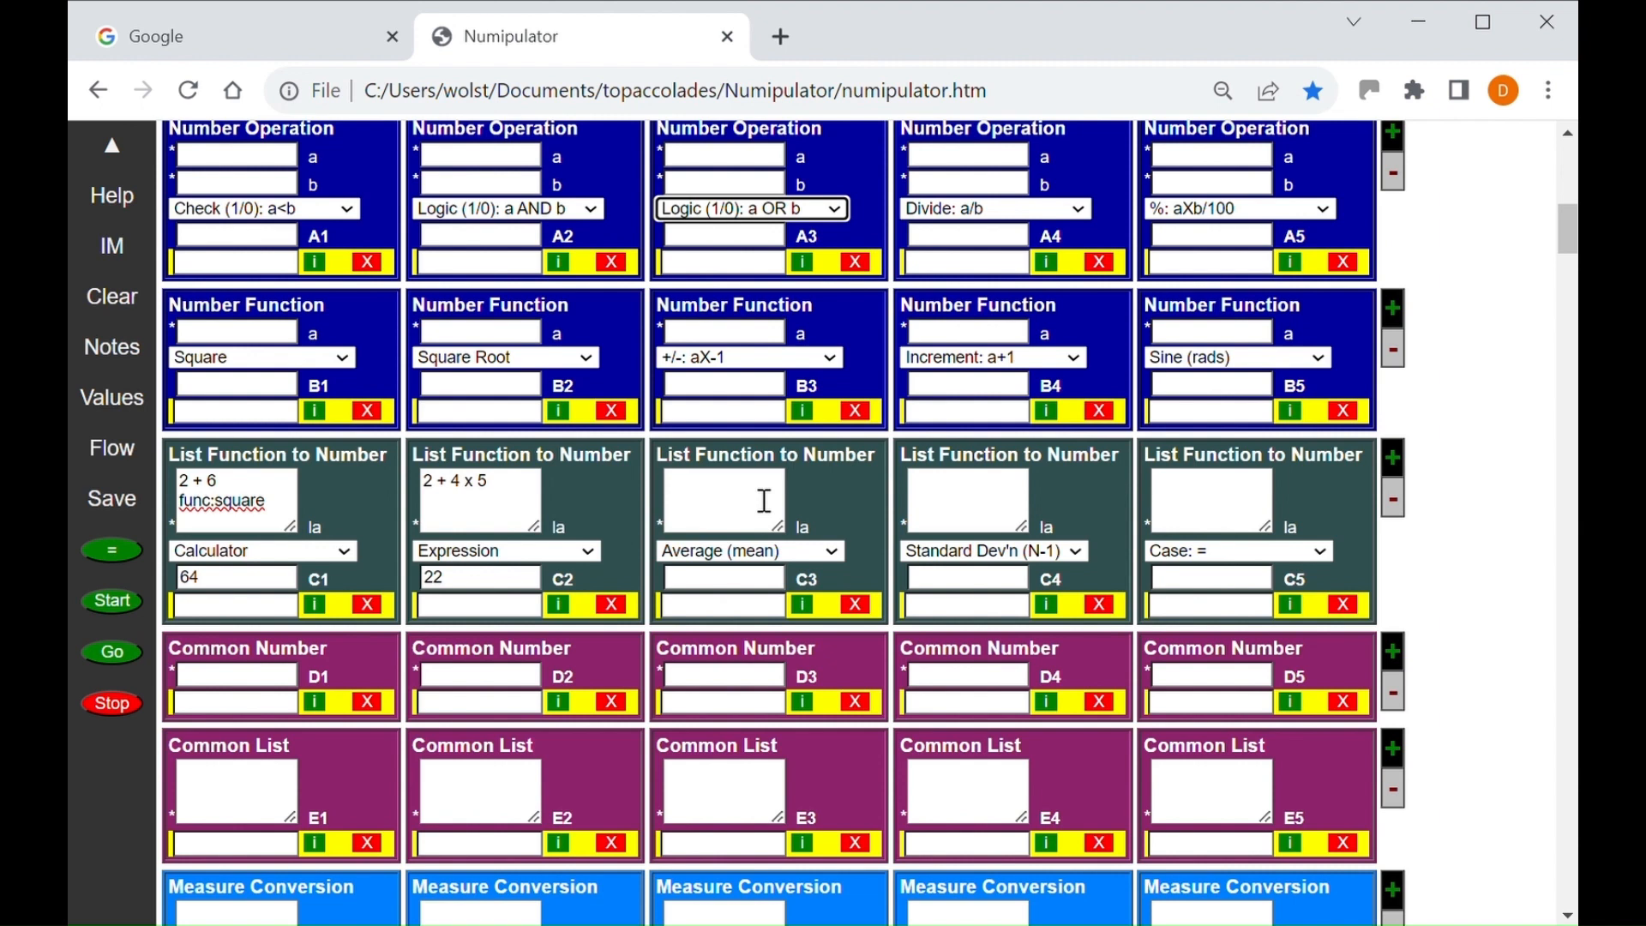
Enter 2 for a and 3 for b in cell A1 and recalculate the a<b check
{"action": "left_click", "coordinate": [256, 163]}
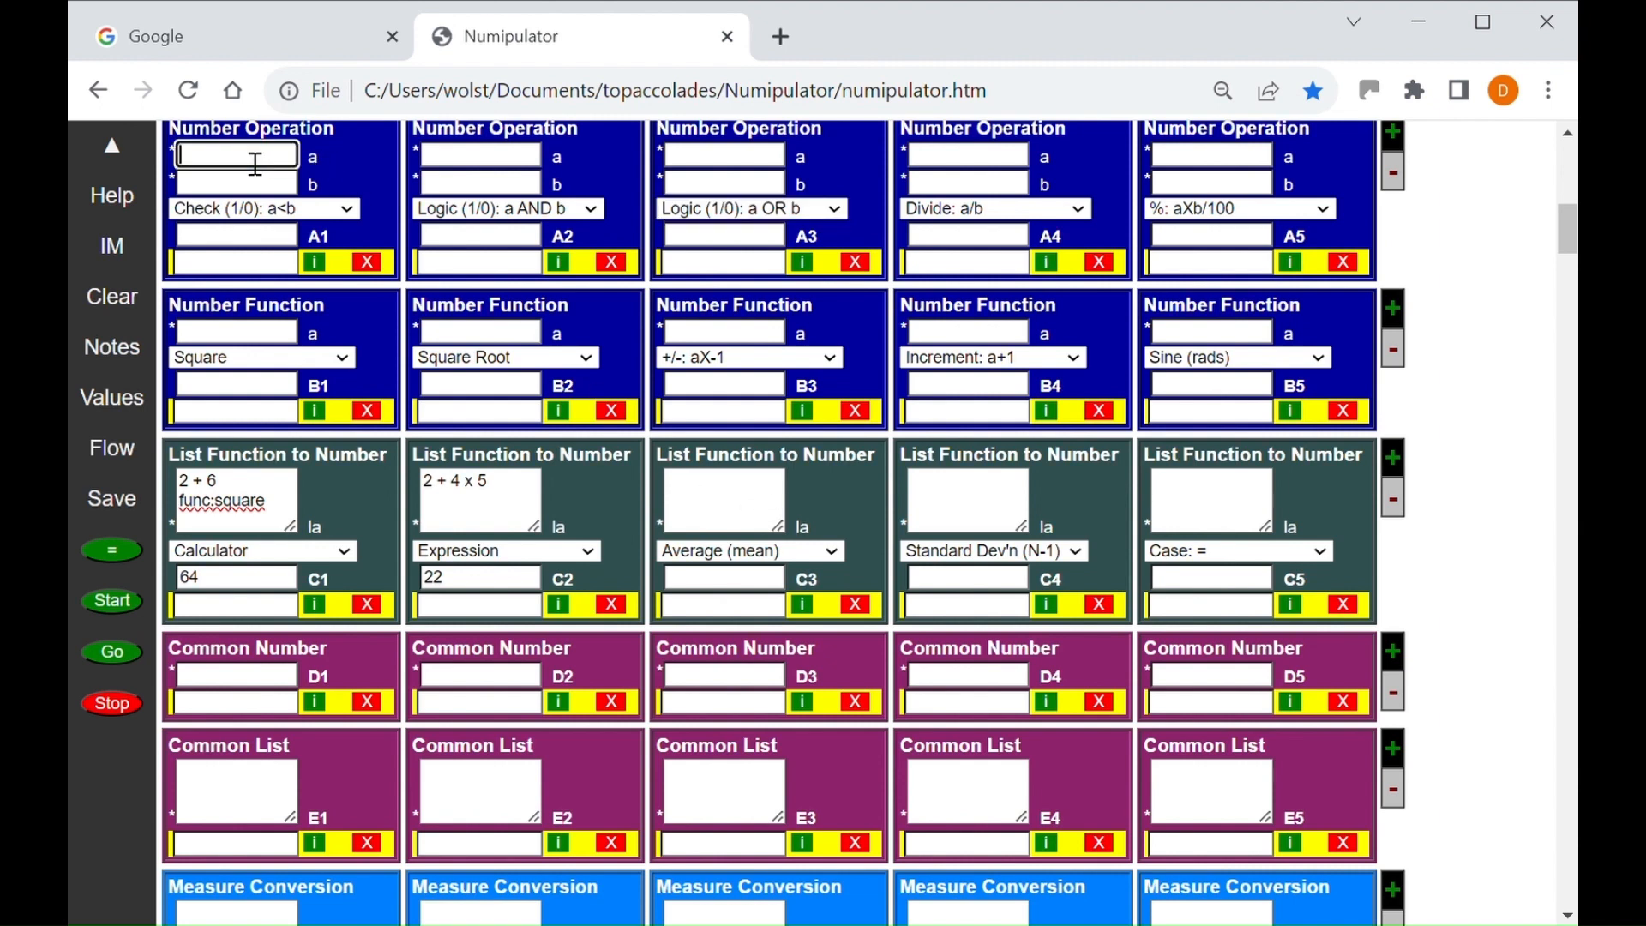
{"action": "type", "text": "2"}
{"action": "left_click", "coordinate": [202, 190]}
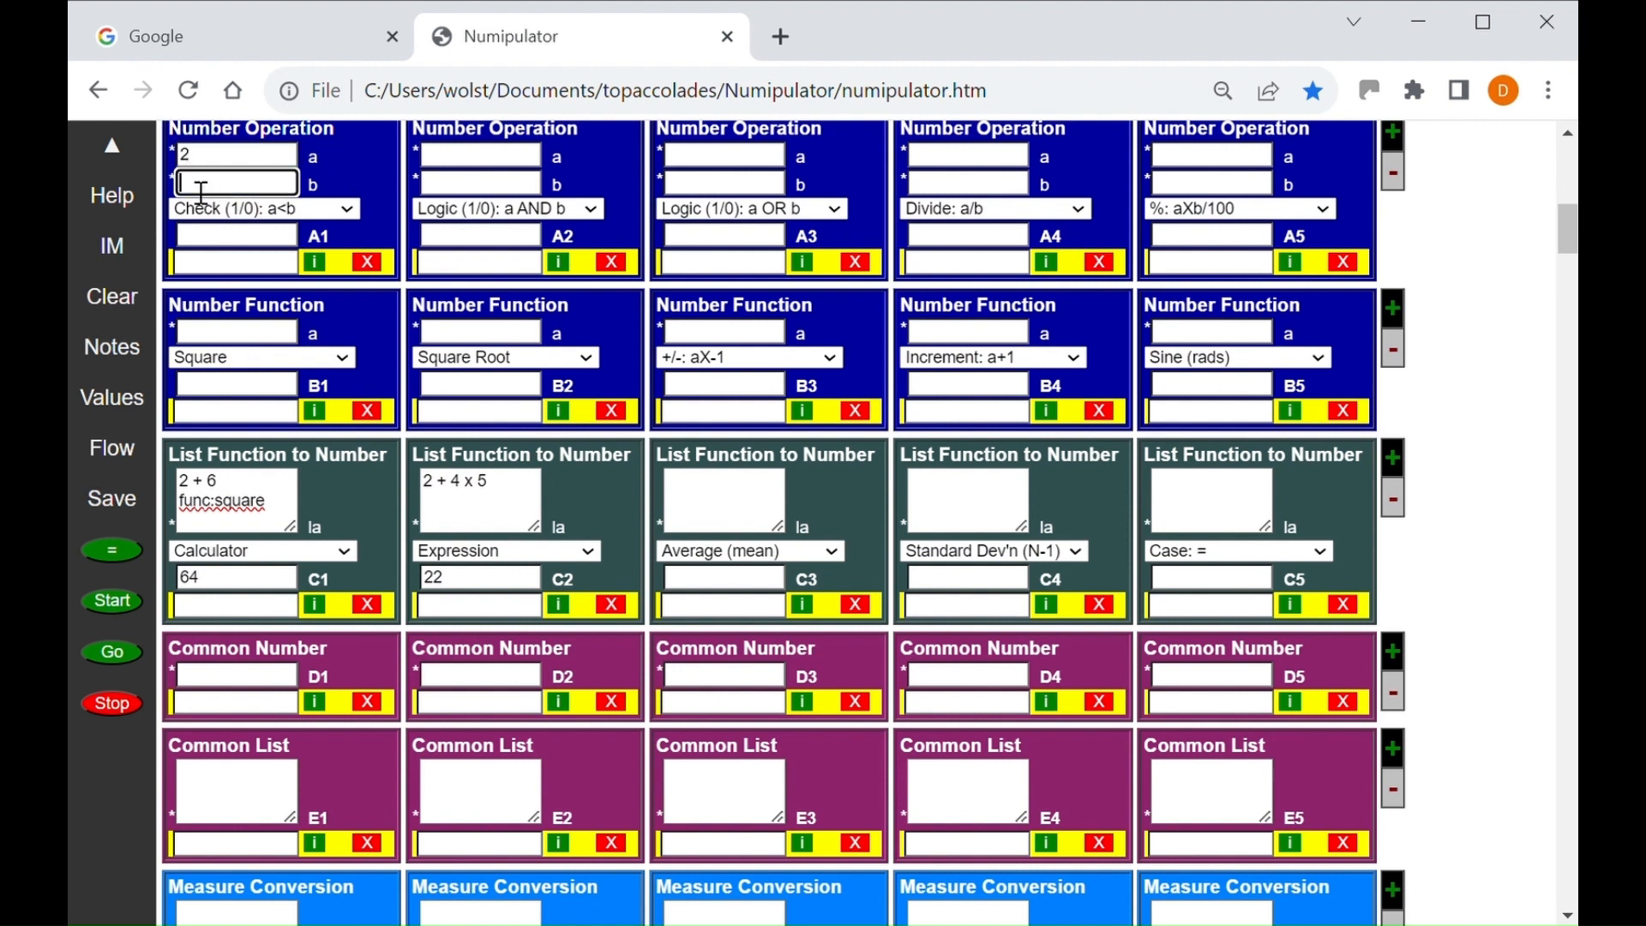
{"action": "type", "text": "3"}
{"action": "left_click", "coordinate": [114, 550]}
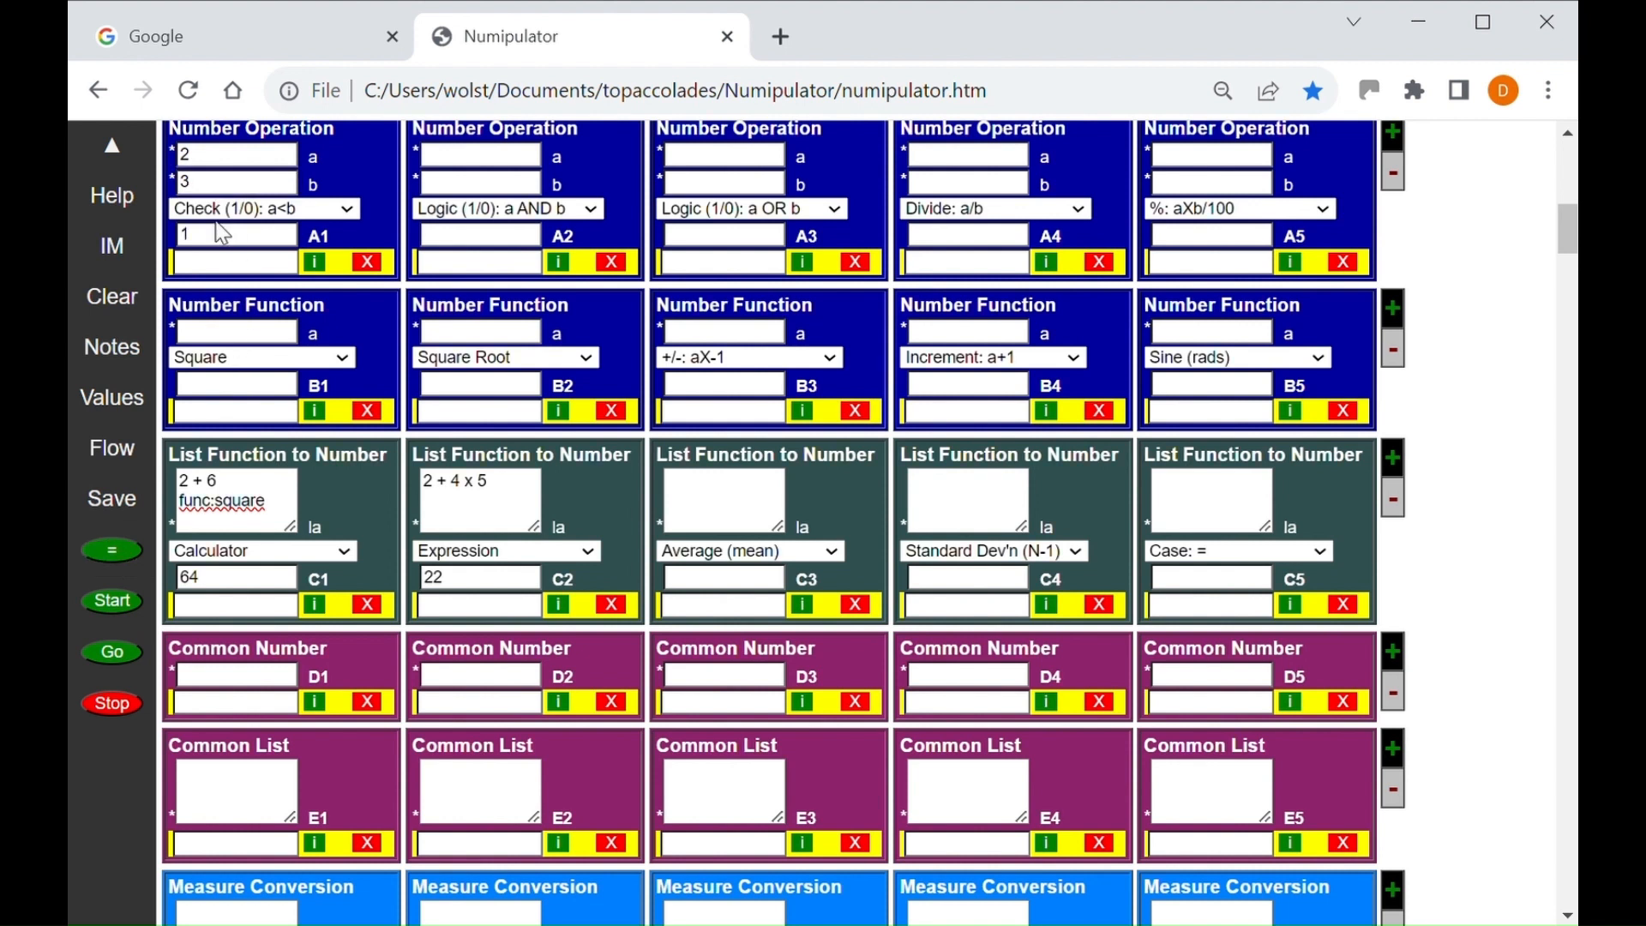
Change A1's value a to 4 and recalculate
{"action": "left_click", "coordinate": [210, 157]}
{"action": "left_click_drag", "start_coordinate": [210, 158], "coordinate": [187, 164]}
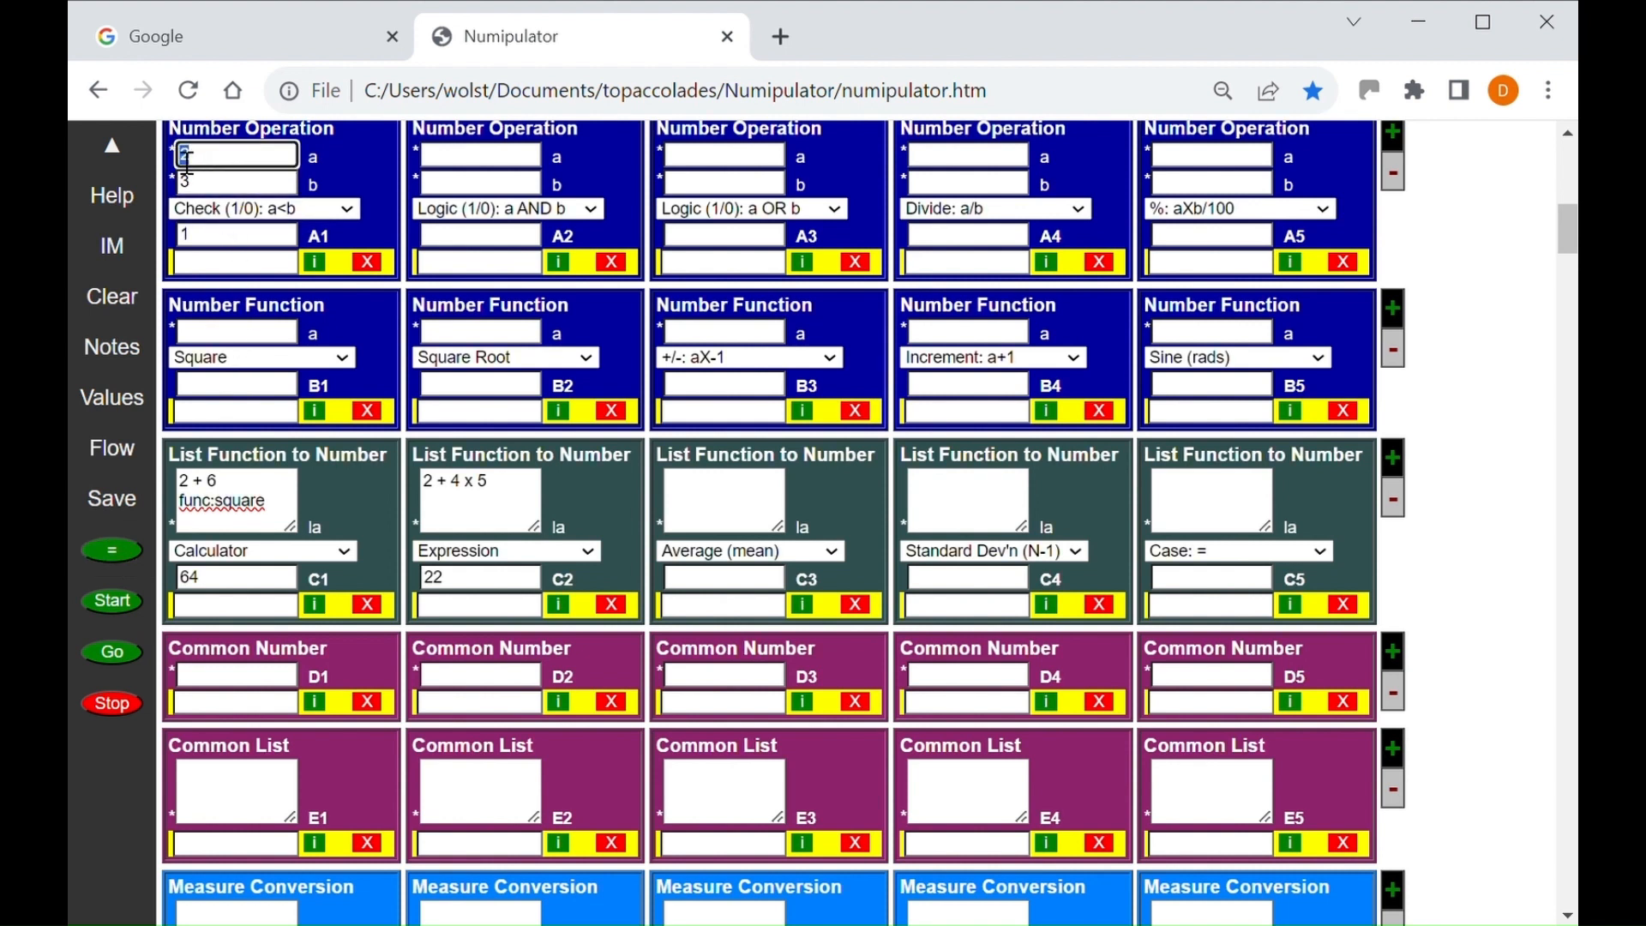
{"action": "type", "text": "4"}
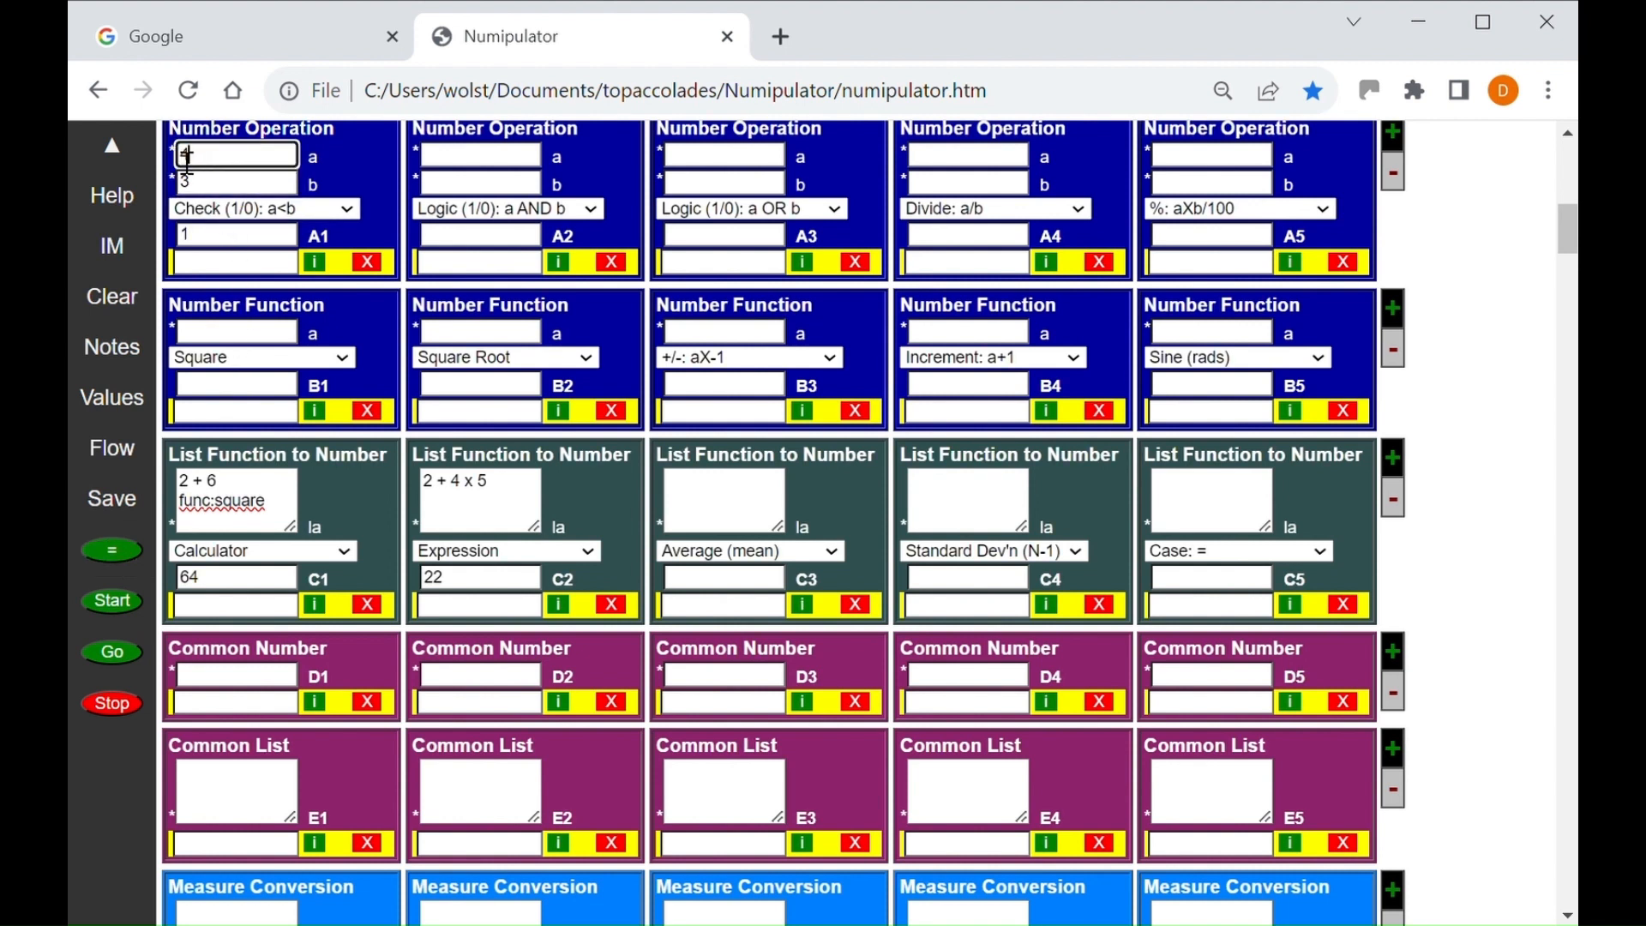
{"action": "left_click", "coordinate": [108, 552]}
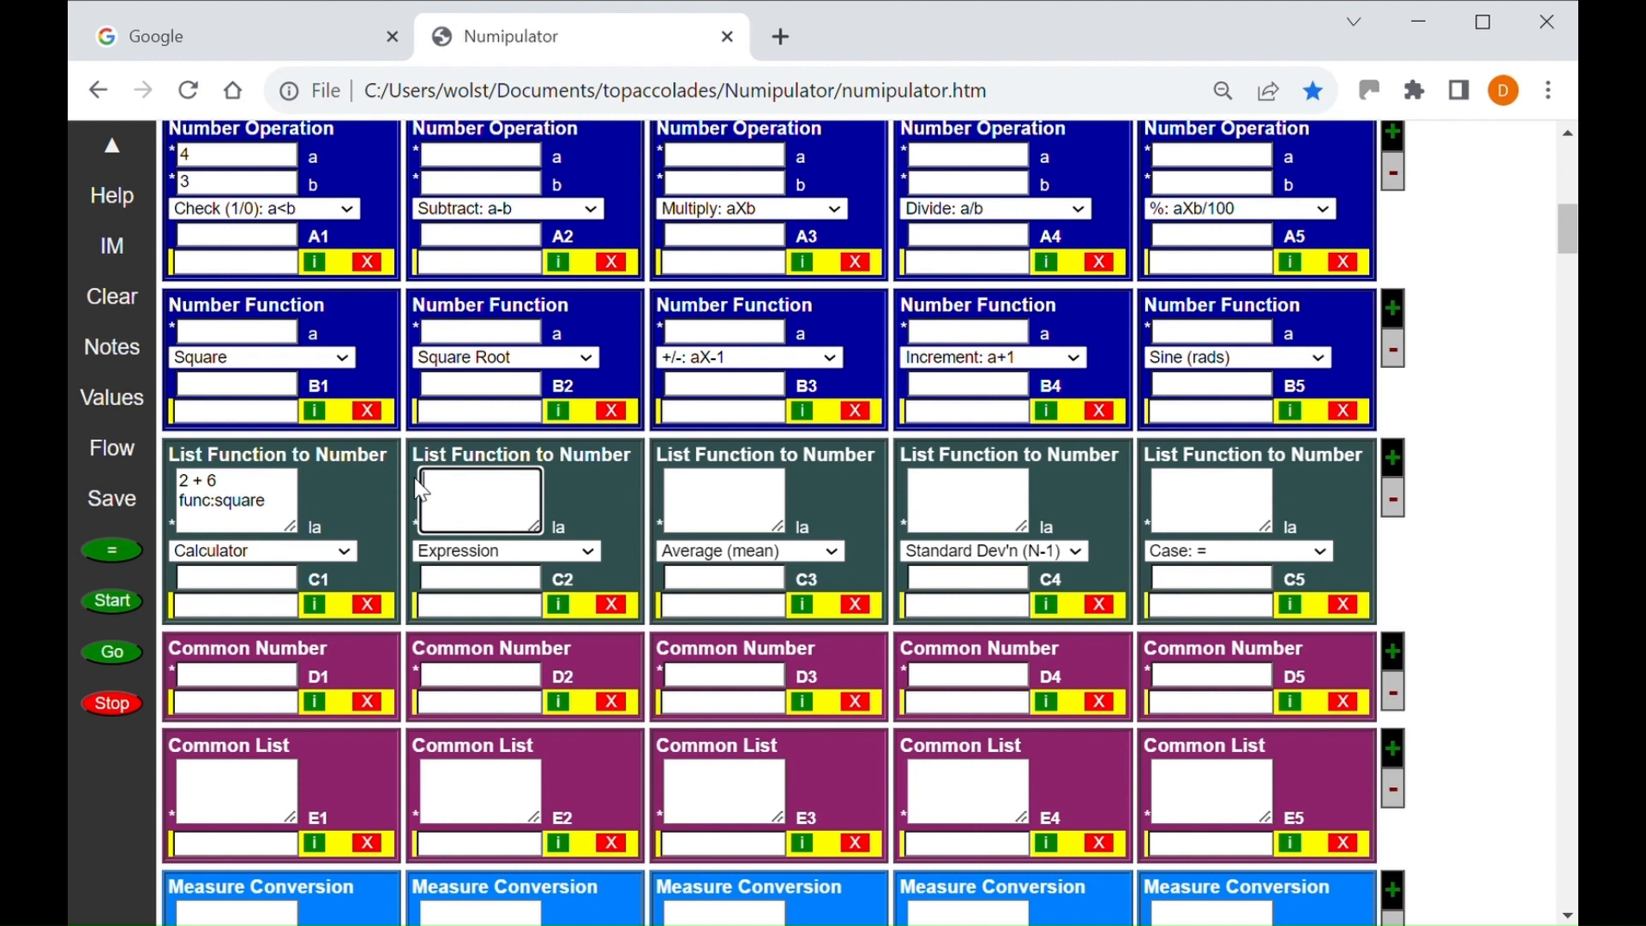
Enter "D1 > D2 / 3 OR D1 < 5 AND D2 > 6" as C2's Expression list and widen its box to fit on one line
{"action": "type", "text": "D1 > D2 / 3 OR D1 < 5 AND D2 > 6"}
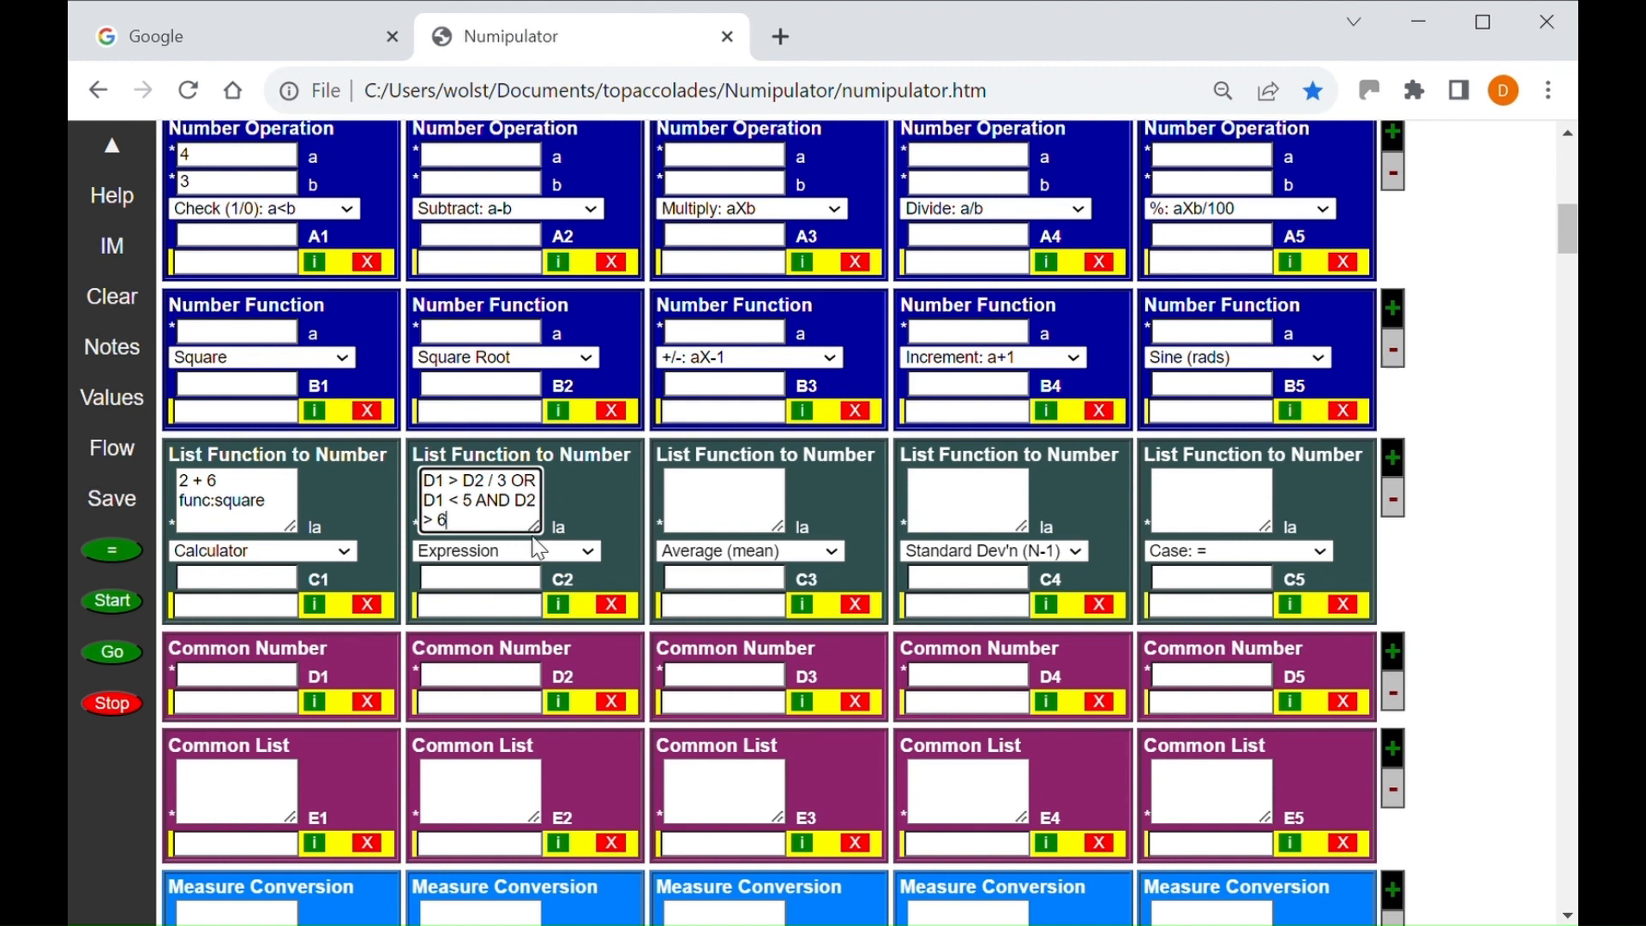
{"action": "left_click_drag", "start_coordinate": [540, 536], "coordinate": [723, 549]}
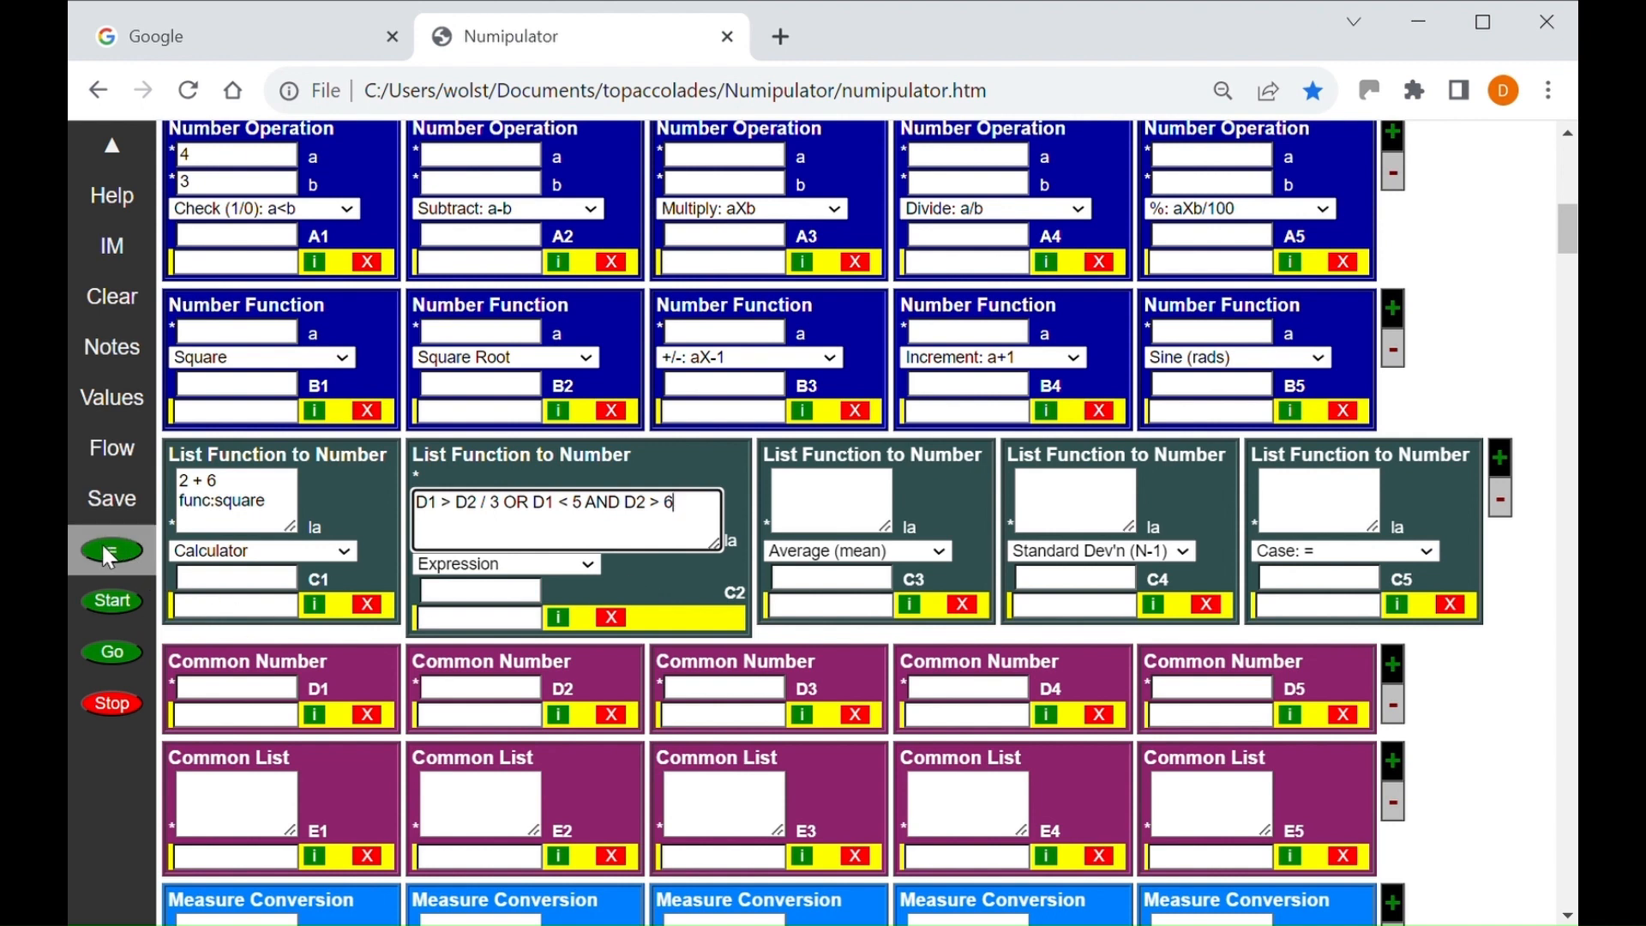
Enter the common numbers 3 in D1, 6 in D2 and 8 in D3, and recalculate
{"action": "left_click", "coordinate": [230, 695]}
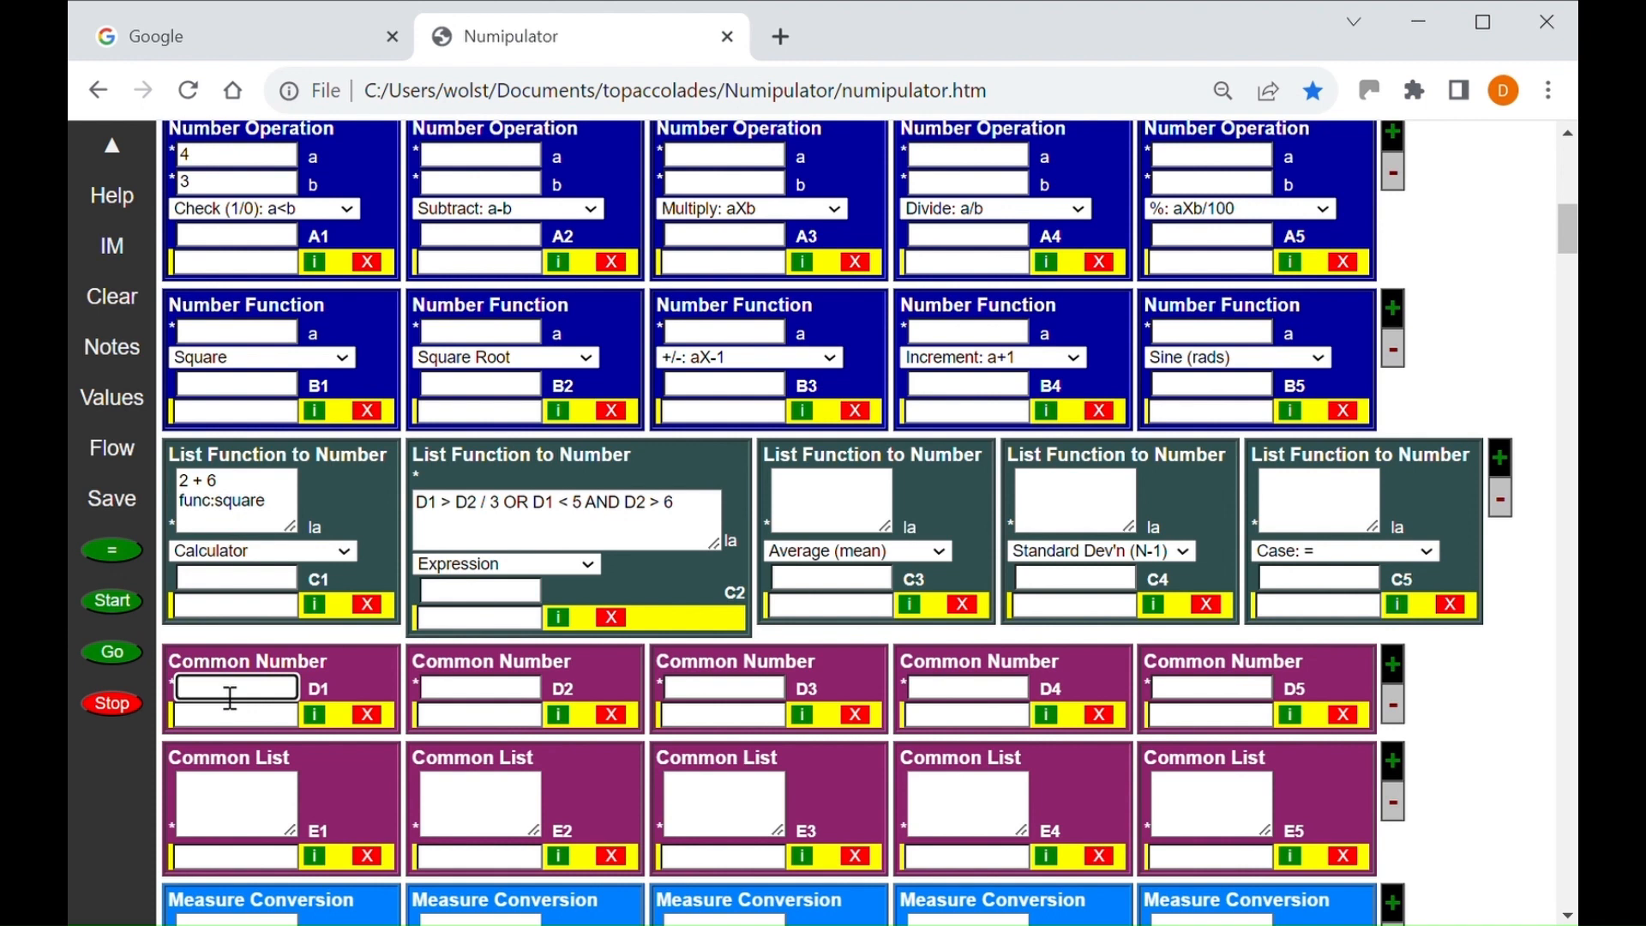
{"action": "type", "text": "3"}
{"action": "left_click", "coordinate": [470, 699]}
{"action": "type", "text": "6"}
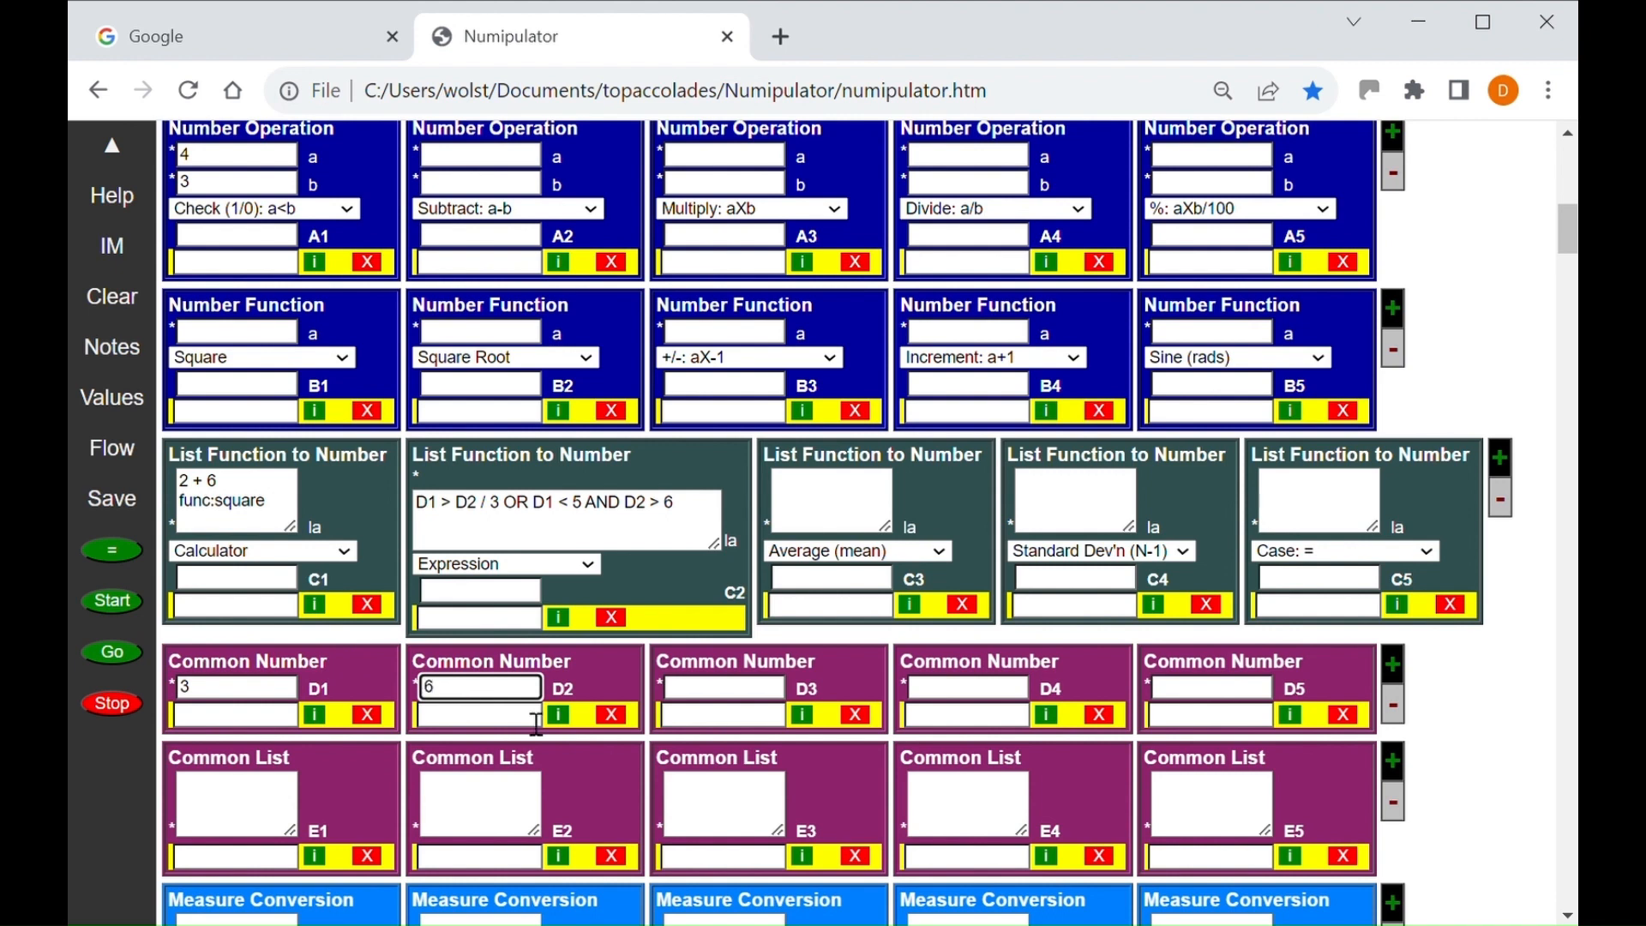
{"action": "left_click", "coordinate": [719, 701]}
{"action": "type", "text": "8"}
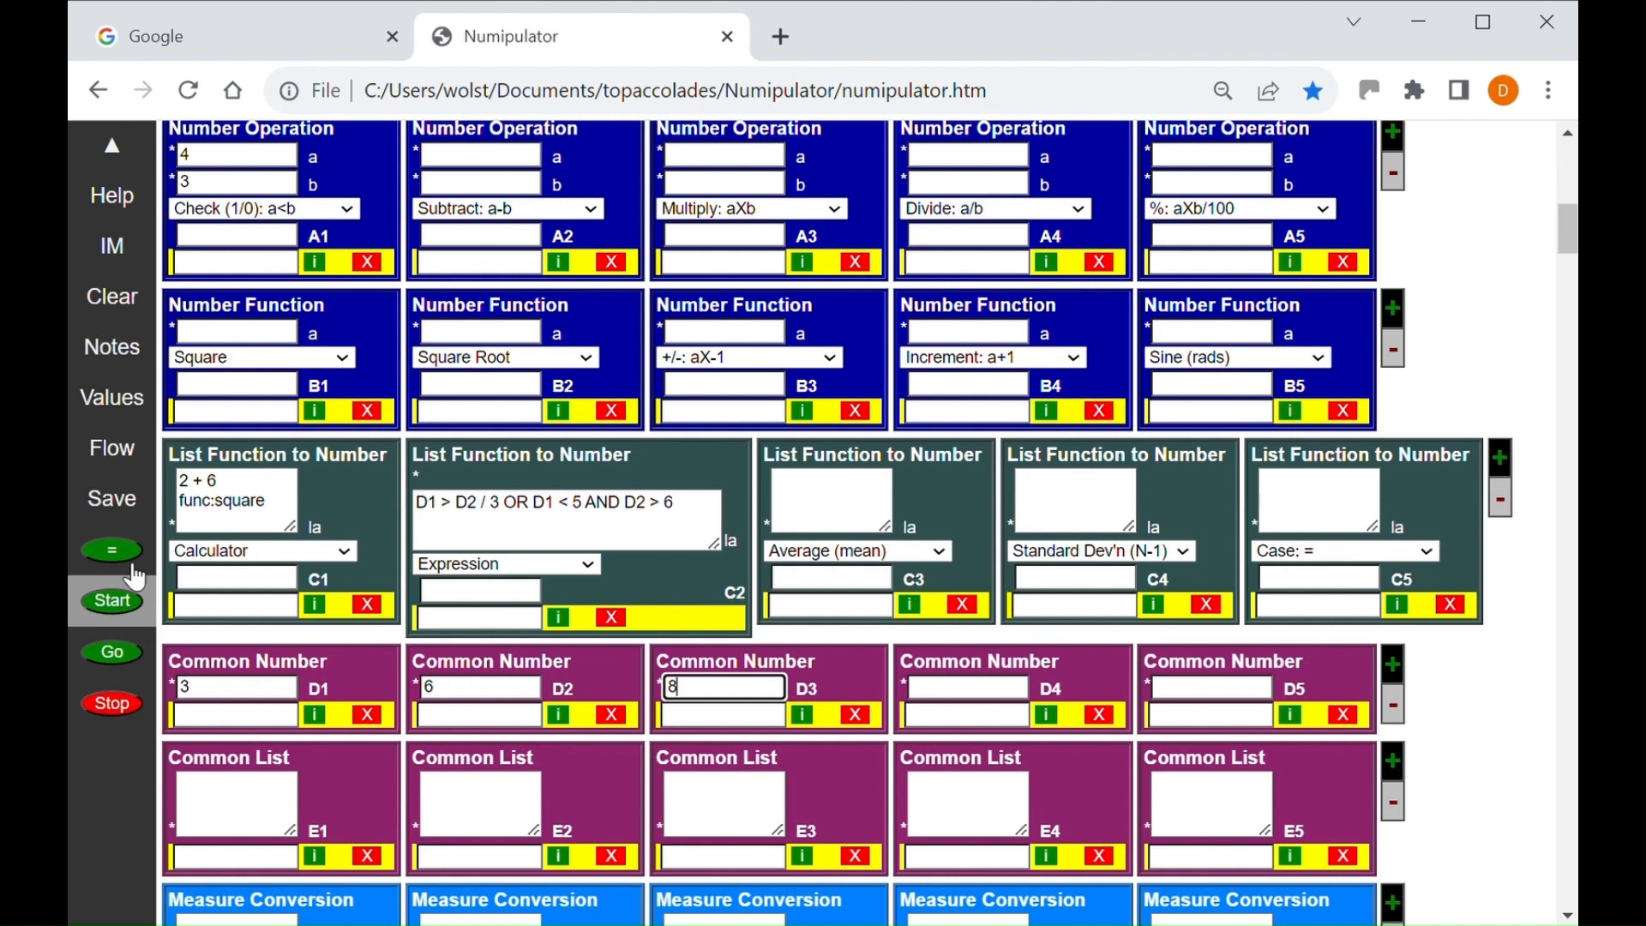
{"action": "left_click", "coordinate": [109, 553]}
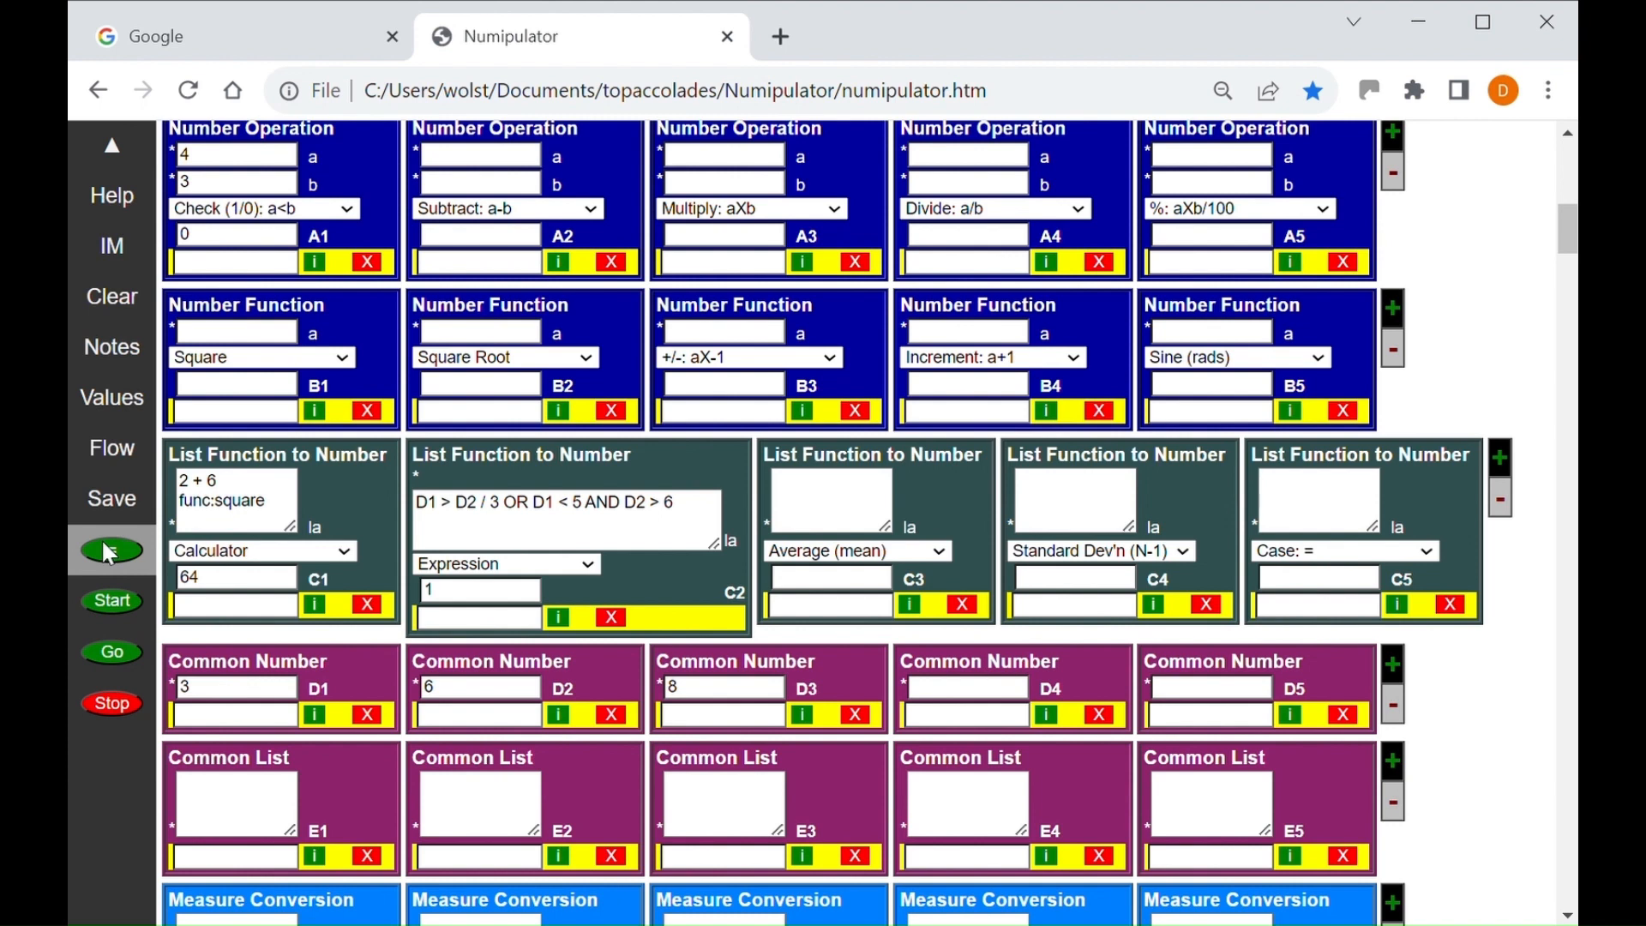
Reload the numipulator.htm page from its file address to start with empty cells
{"action": "key", "text": "alt"}
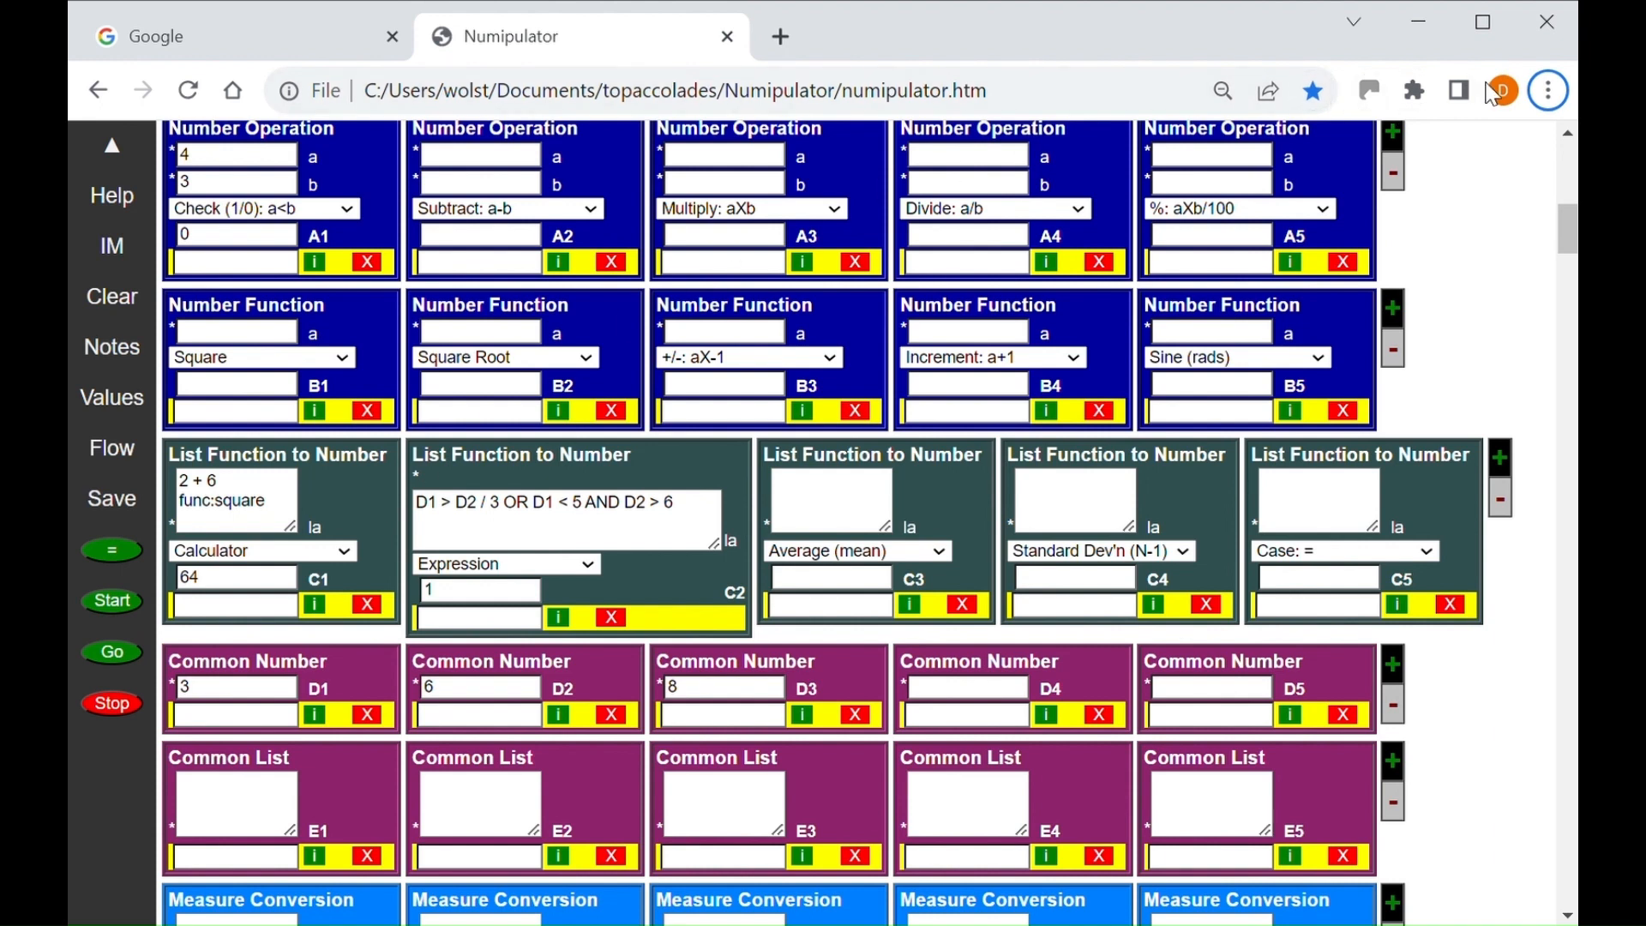
{"action": "left_click", "coordinate": [1029, 89]}
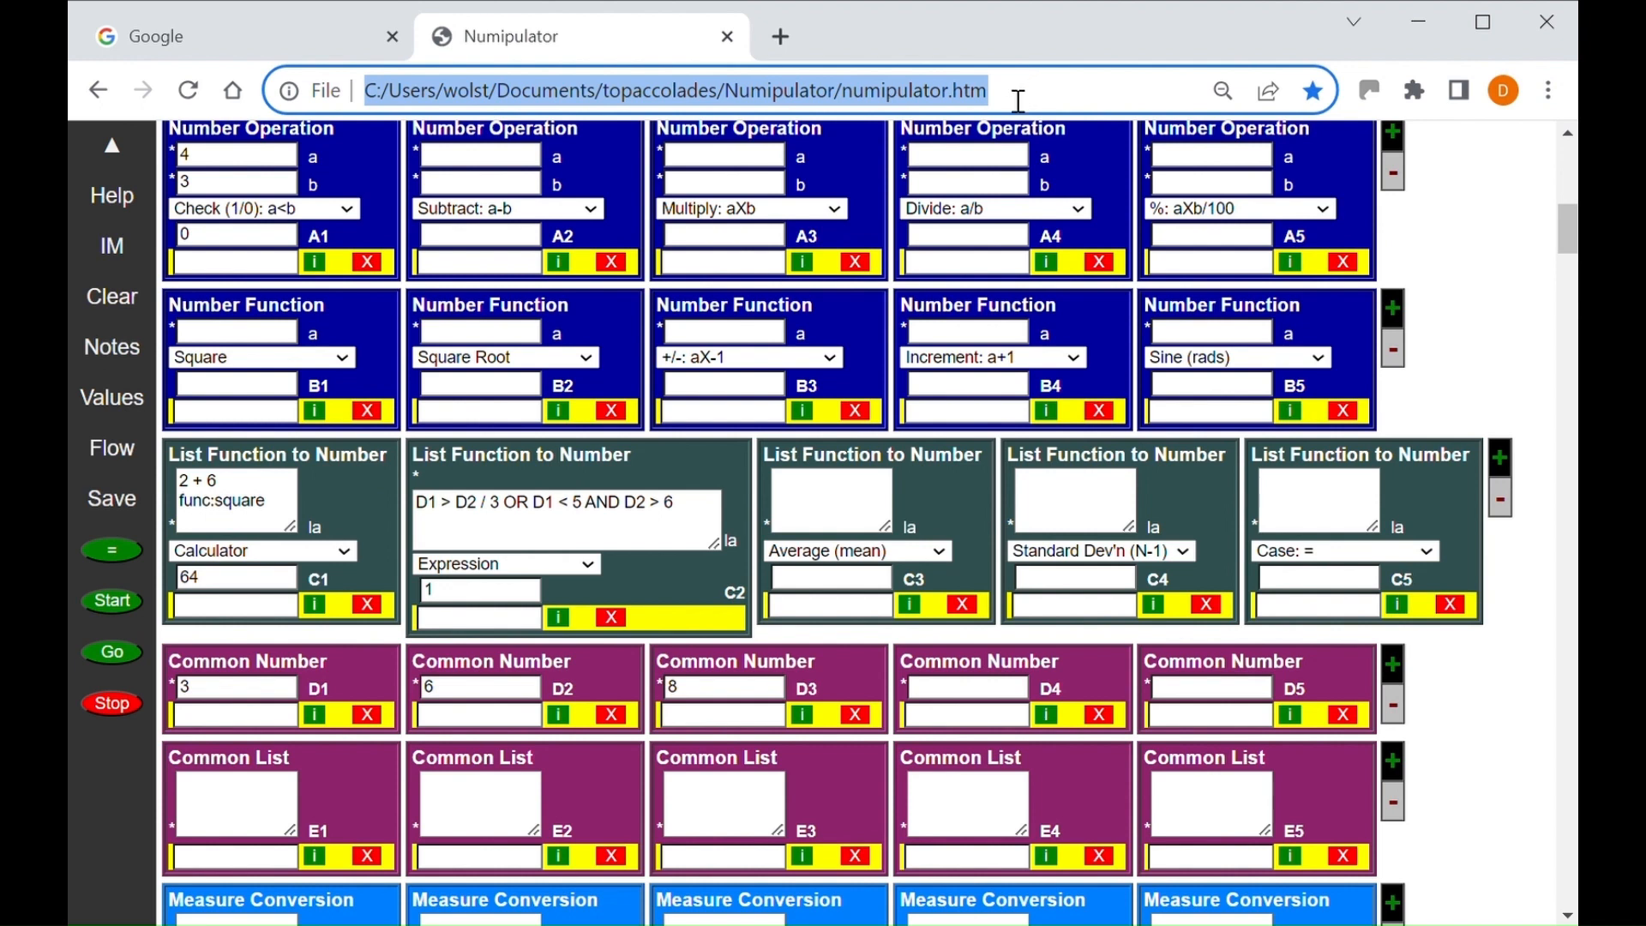
{"action": "left_click", "coordinate": [1019, 98]}
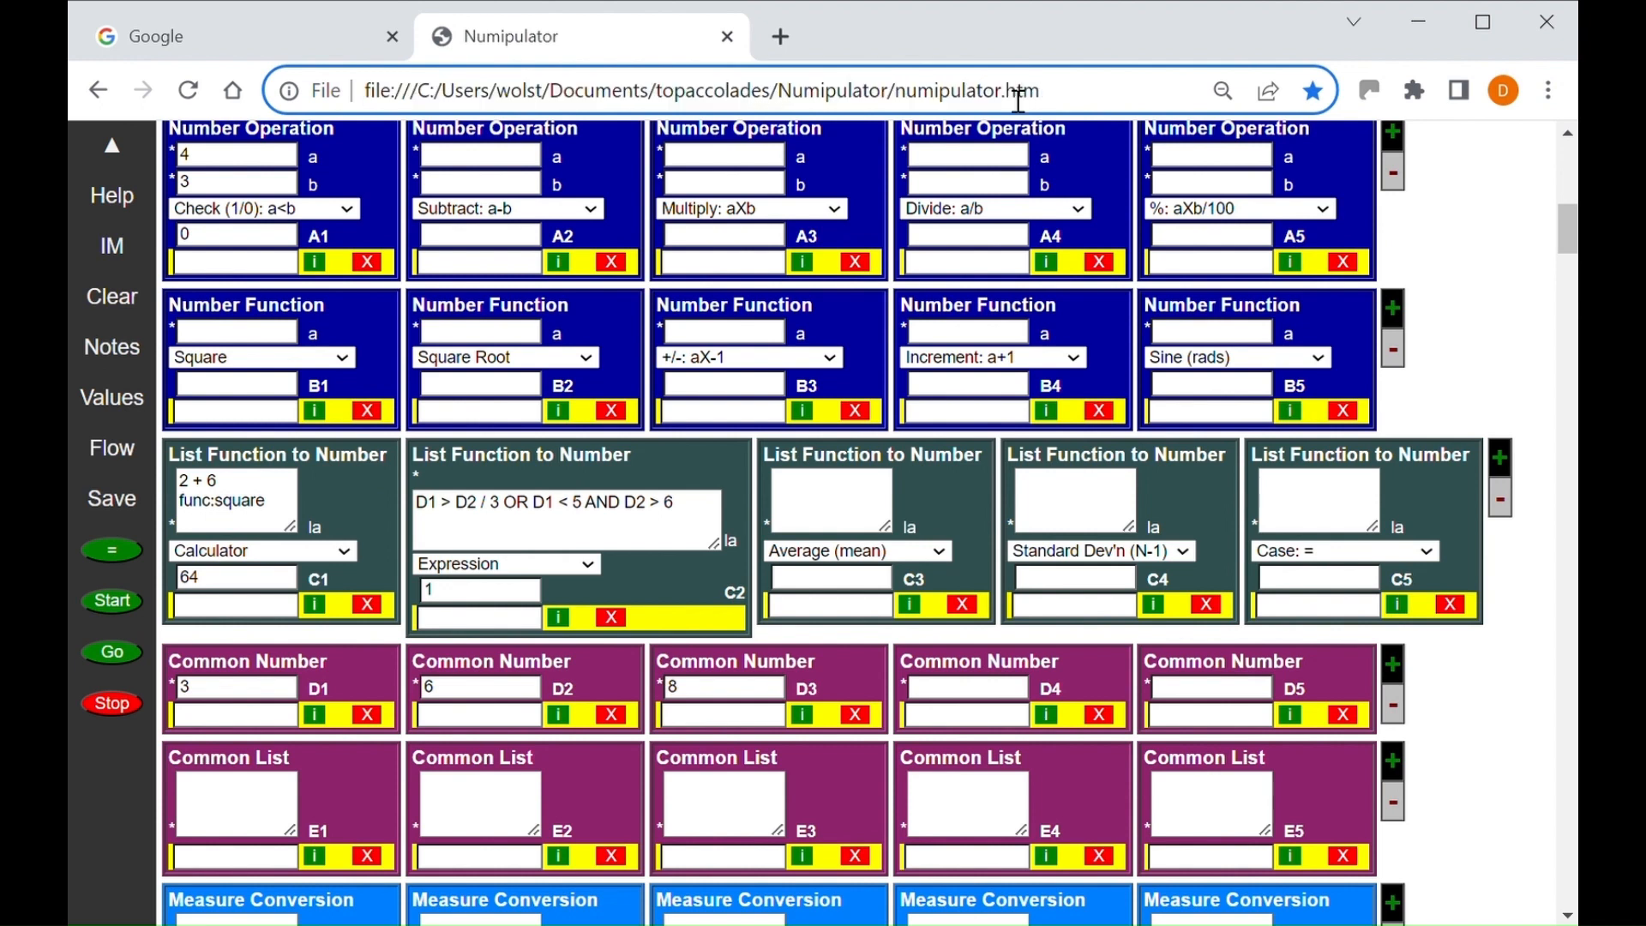
{"action": "key", "text": "Return"}
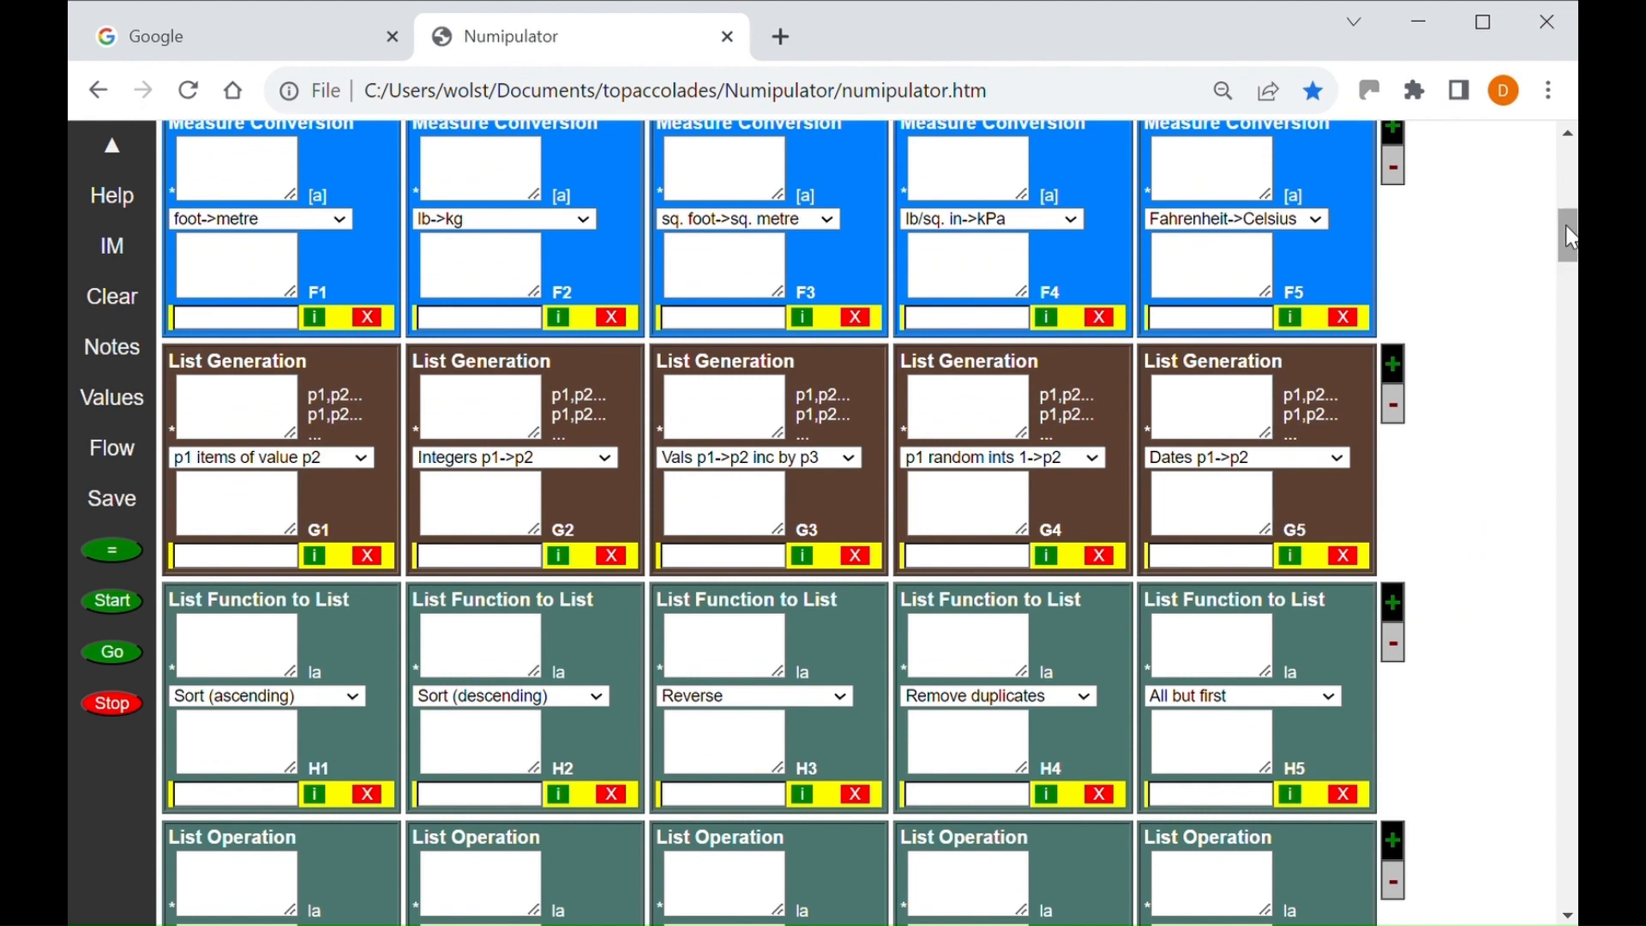
Set the H1 list function to Calculator list and H2 to Expression list
{"action": "mouse_move", "coordinate": [1570, 238]}
{"action": "left_mouse_down"}
{"action": "mouse_move", "coordinate": [1551, 213]}
{"action": "mouse_move", "coordinate": [1559, 264]}
{"action": "left_mouse_up"}
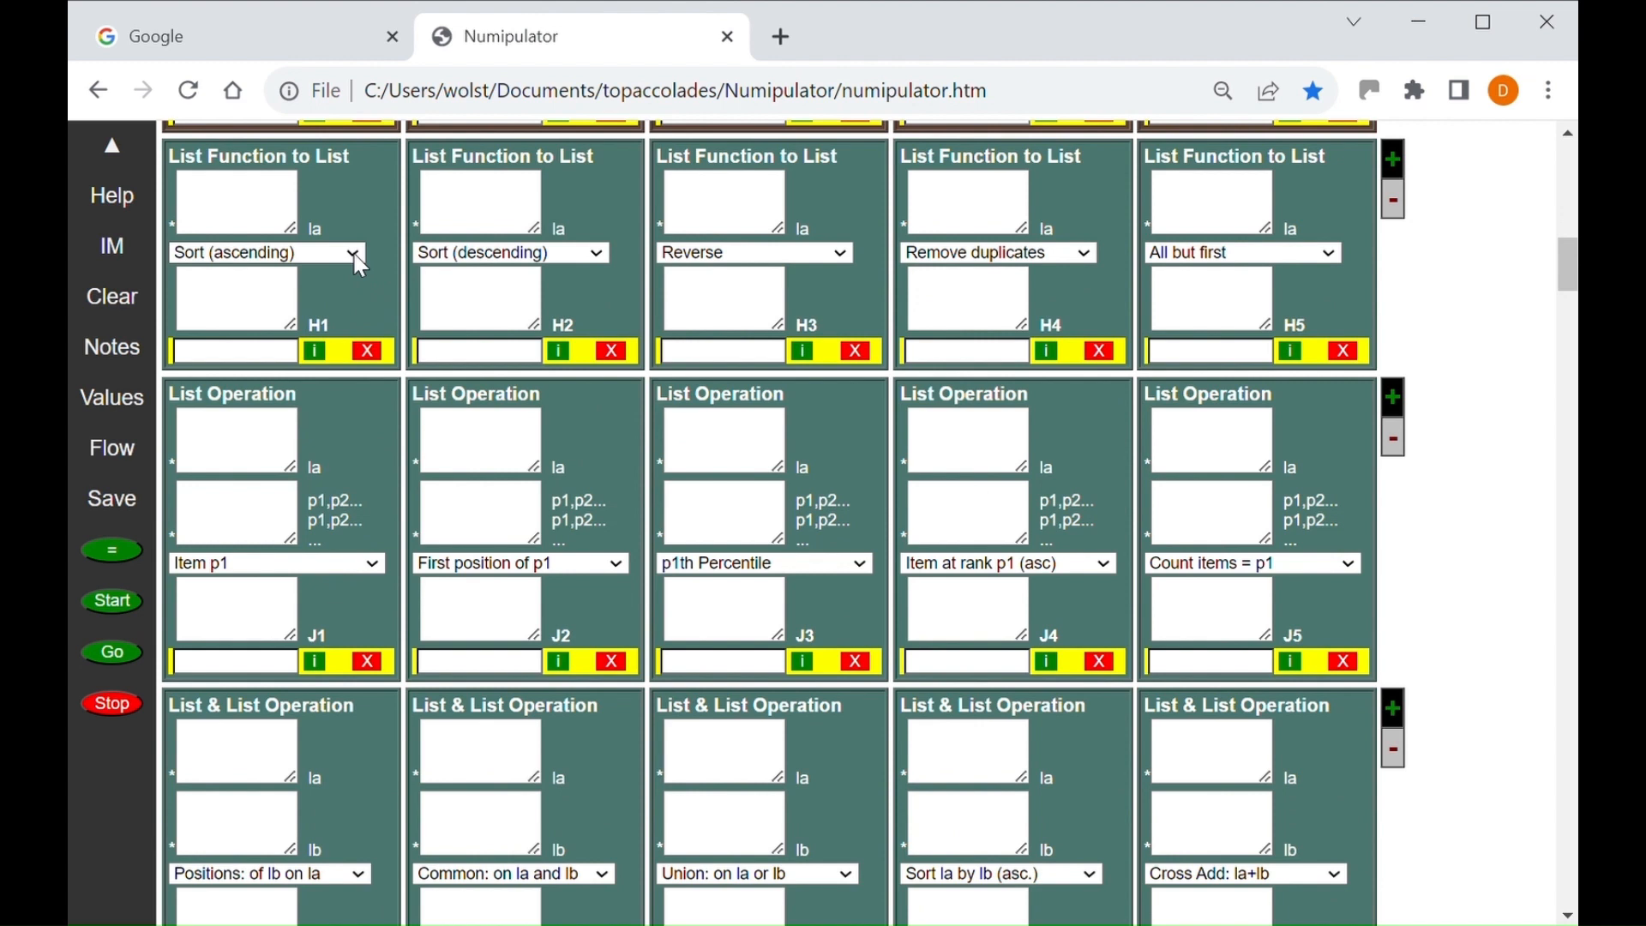
{"action": "left_click", "coordinate": [214, 619]}
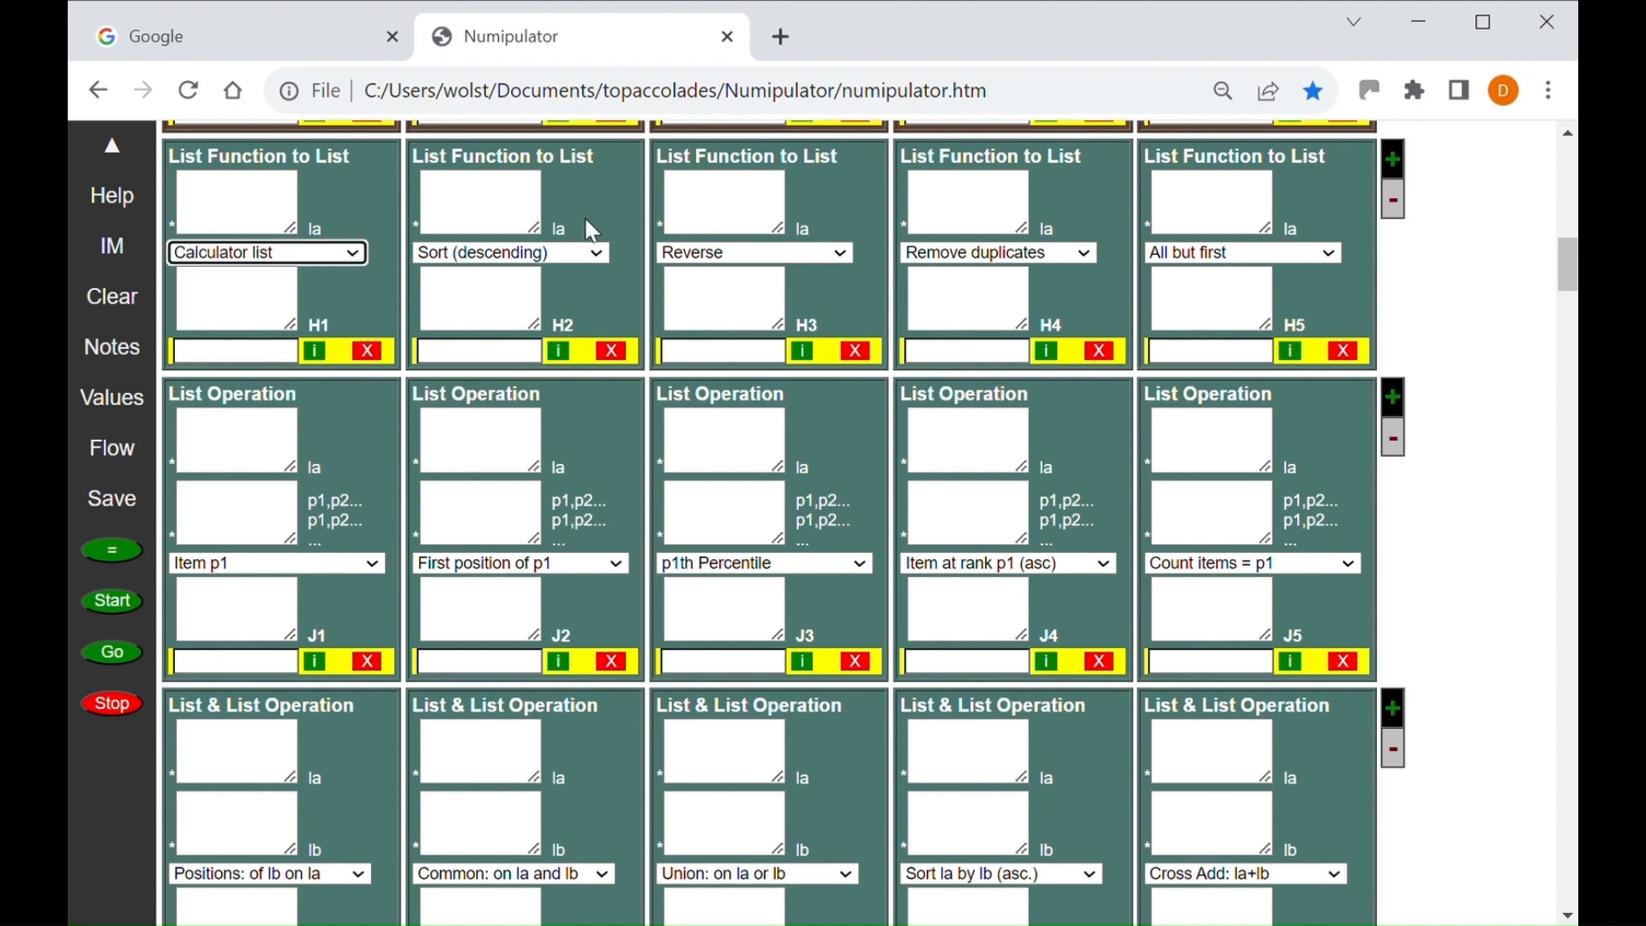
{"action": "left_click", "coordinate": [604, 251]}
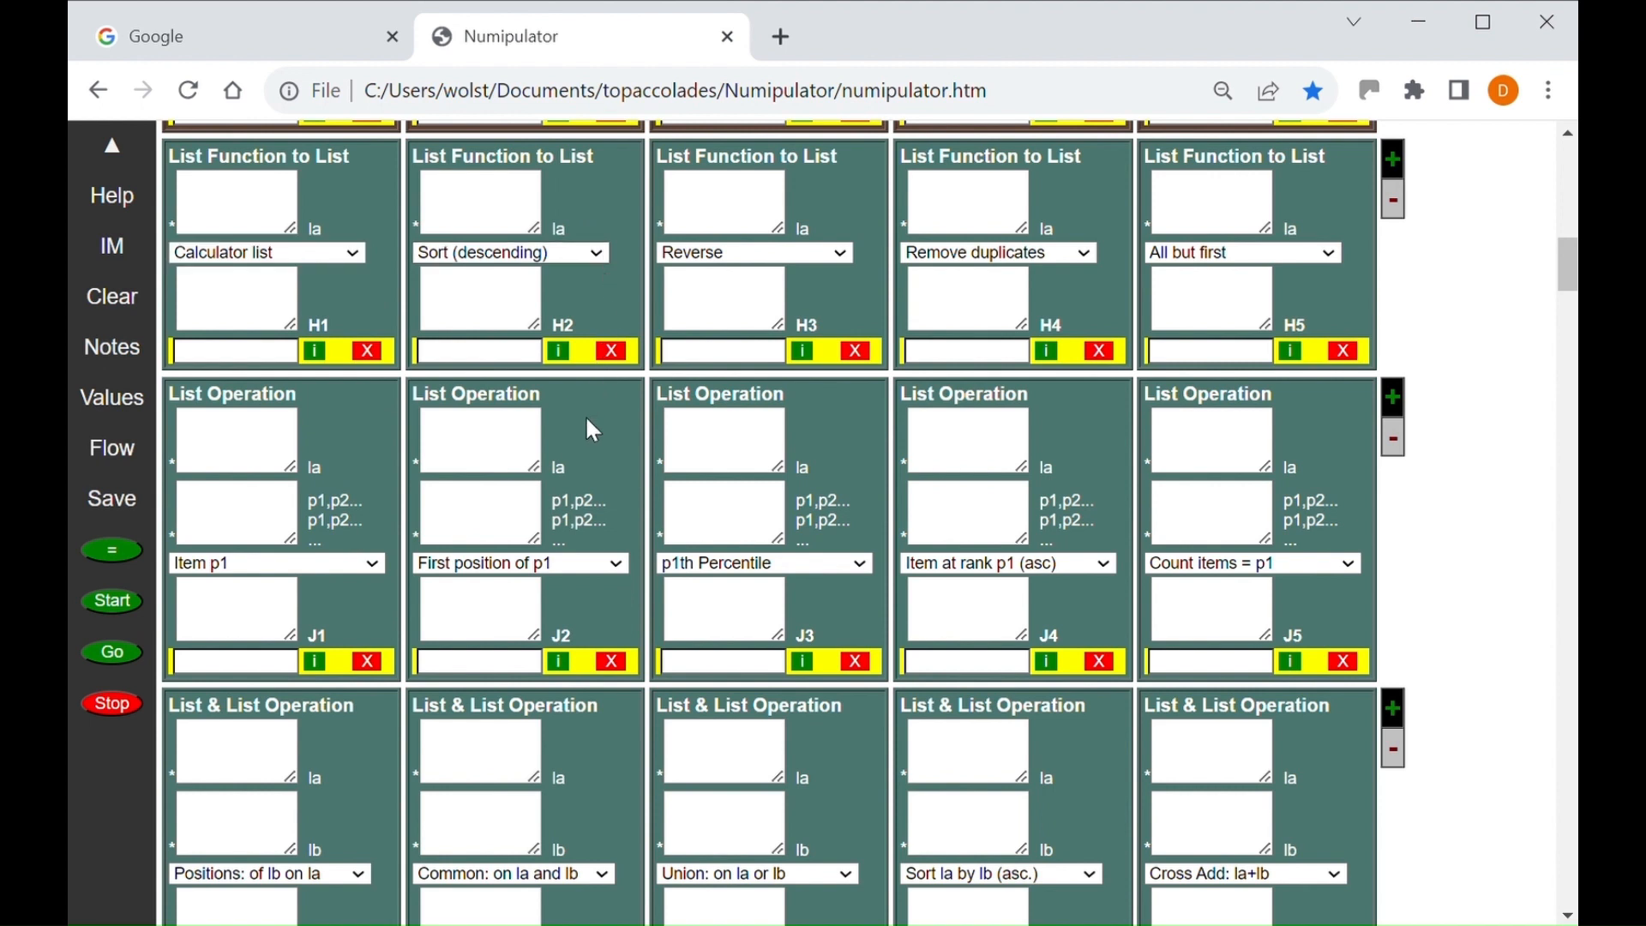
{"action": "left_click", "coordinate": [503, 645]}
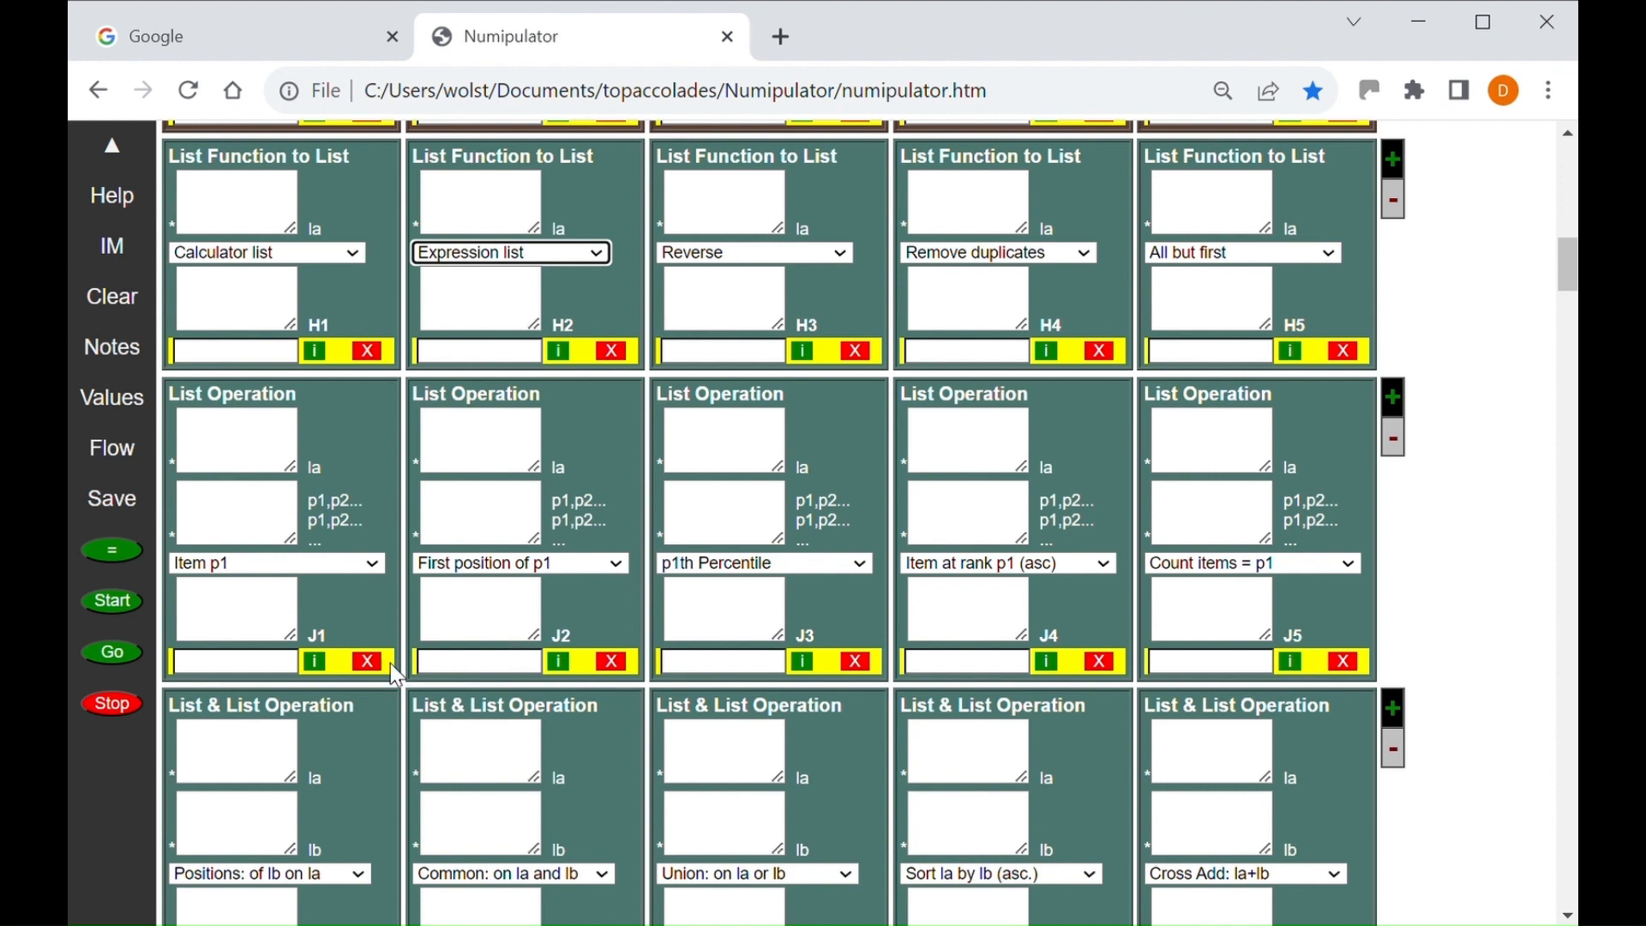
Enter "2 x 3 0 4 + 7" as H1's Calculator list and recalculate
{"action": "left_click", "coordinate": [241, 220]}
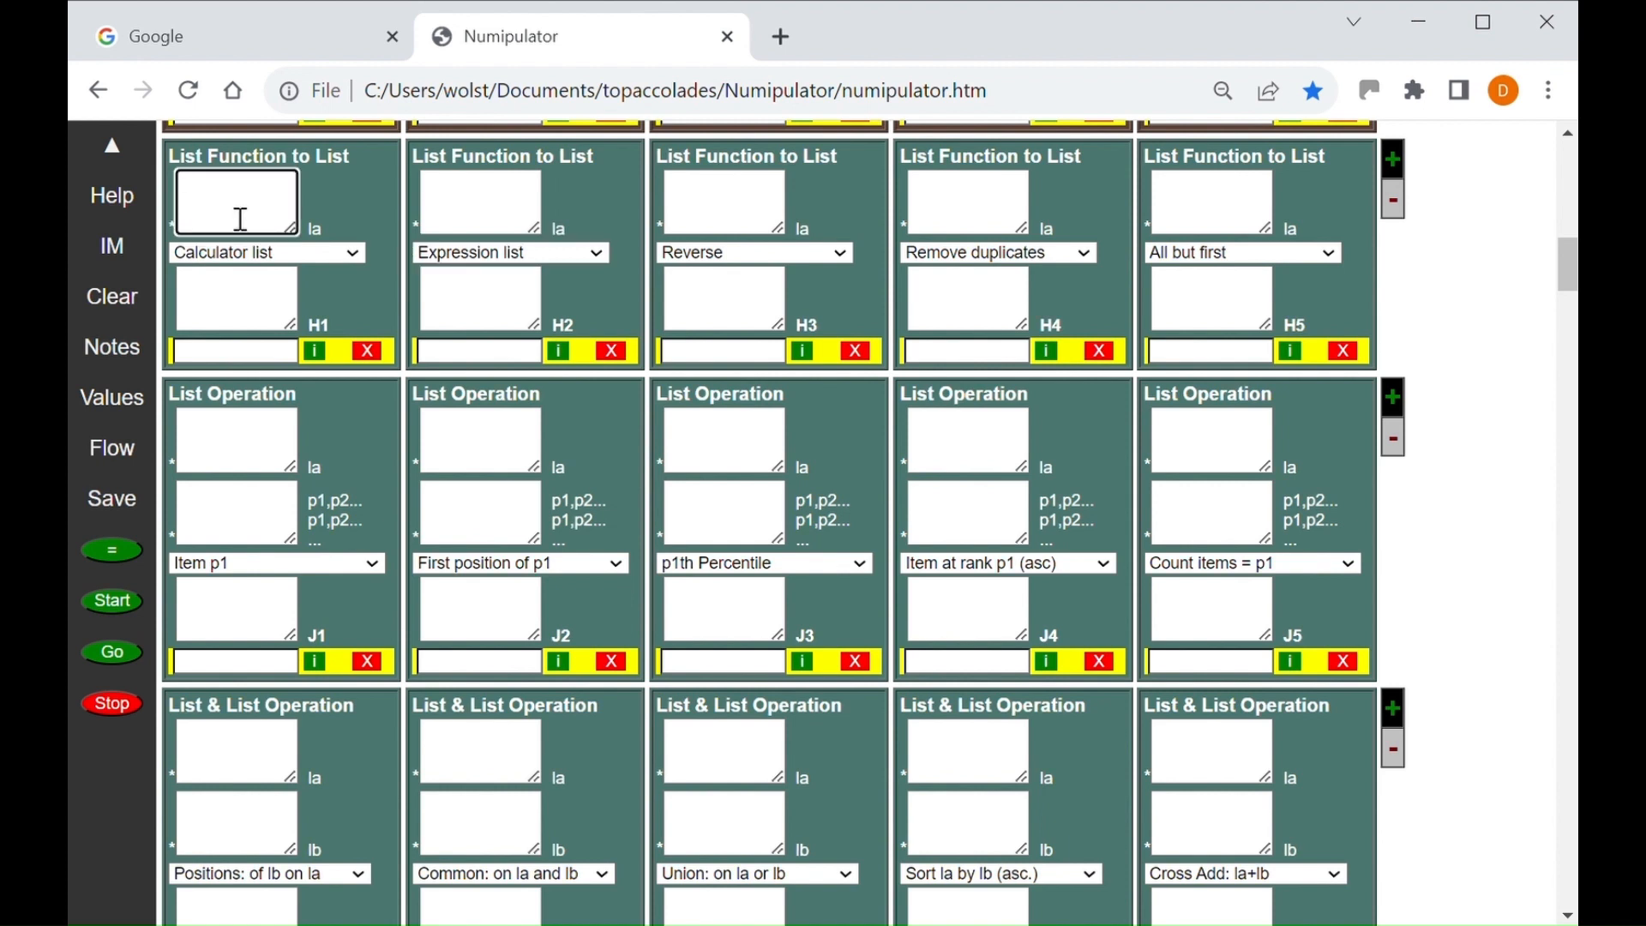
{"action": "type", "text": "2 x 3 0 4 + 7"}
{"action": "left_click", "coordinate": [108, 549]}
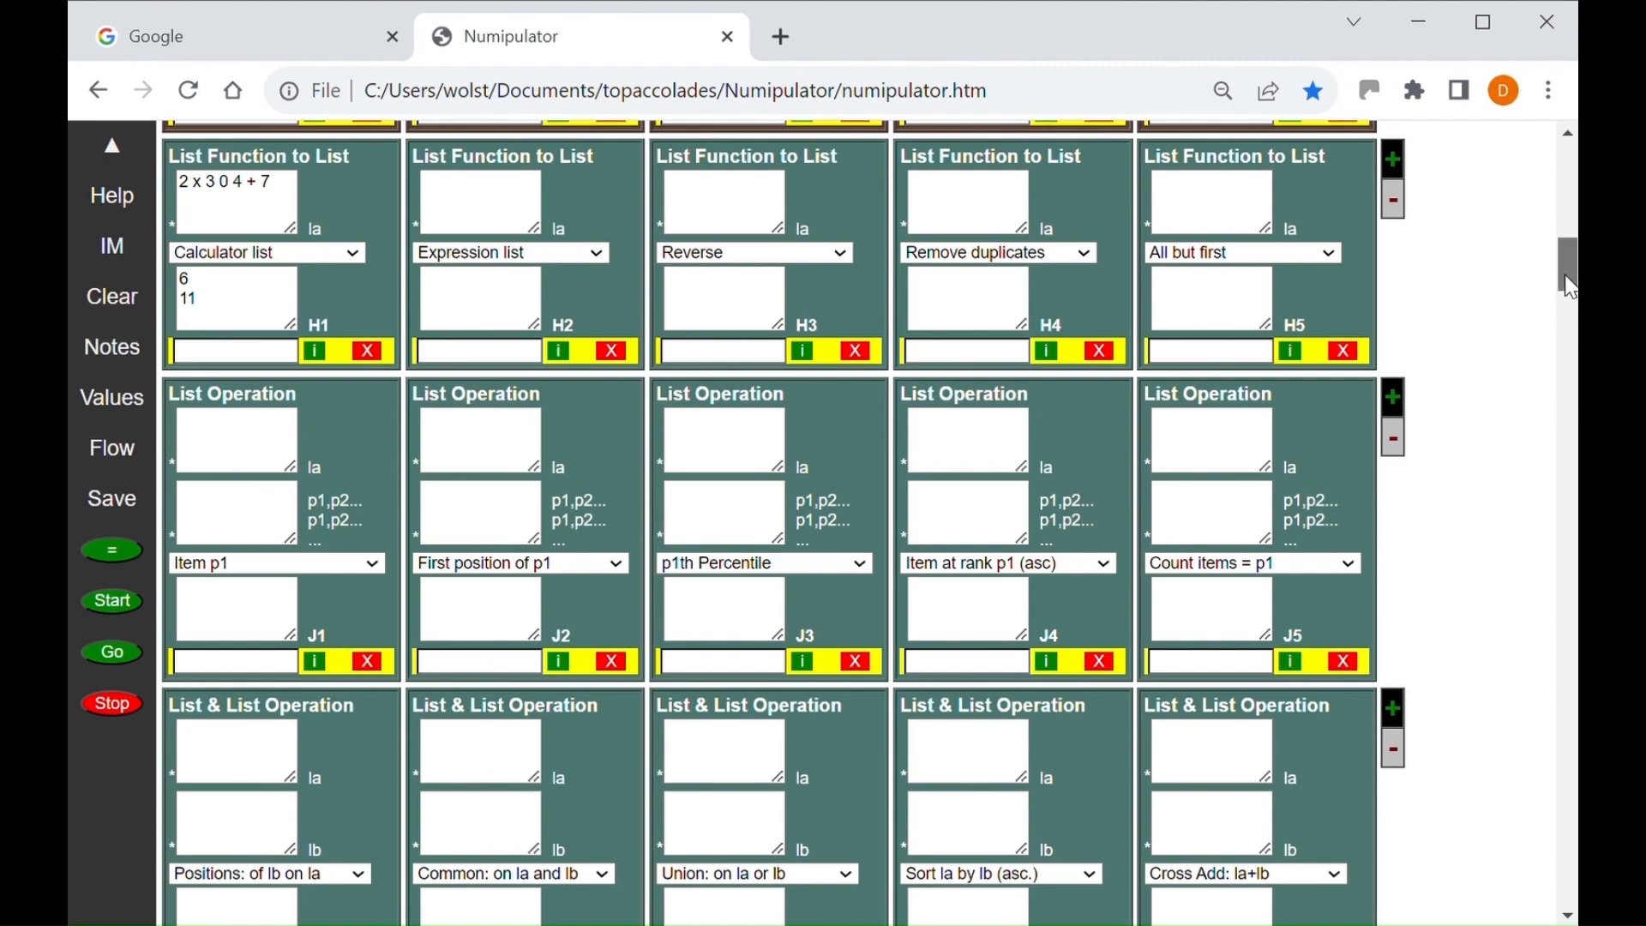
Check the separator in the Mappings, replace the 0 in H1's list with the mapped word Next, and recalculate
{"action": "left_click_drag", "start_coordinate": [1566, 276], "coordinate": [1568, 654]}
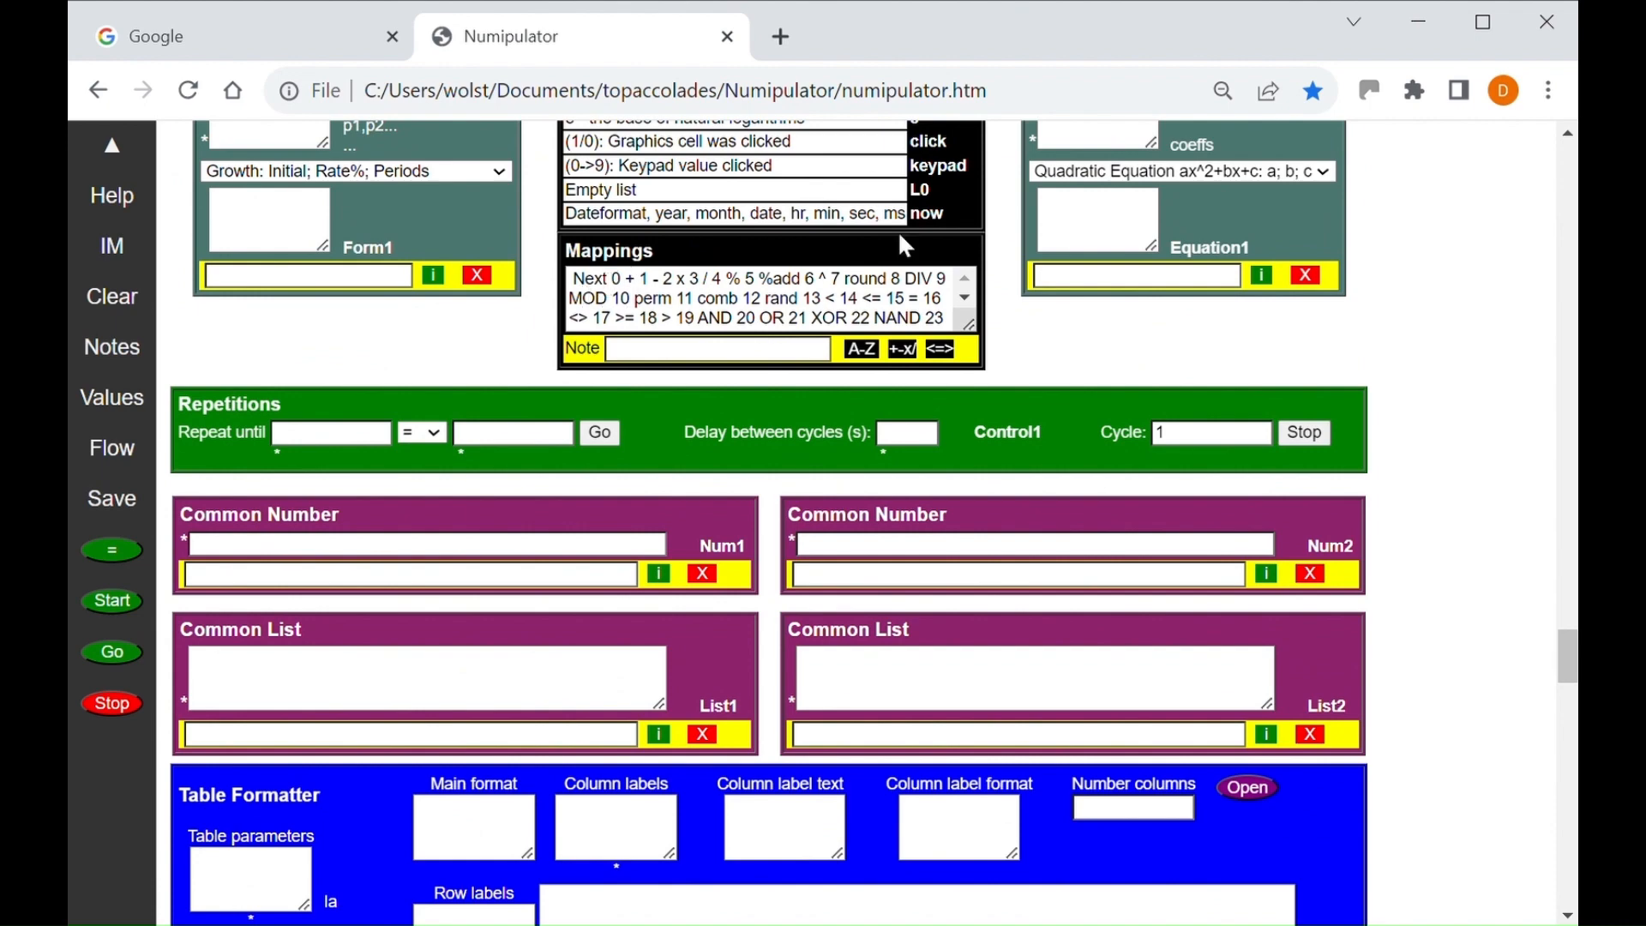
{"action": "left_click_drag", "start_coordinate": [1566, 645], "coordinate": [1518, 246]}
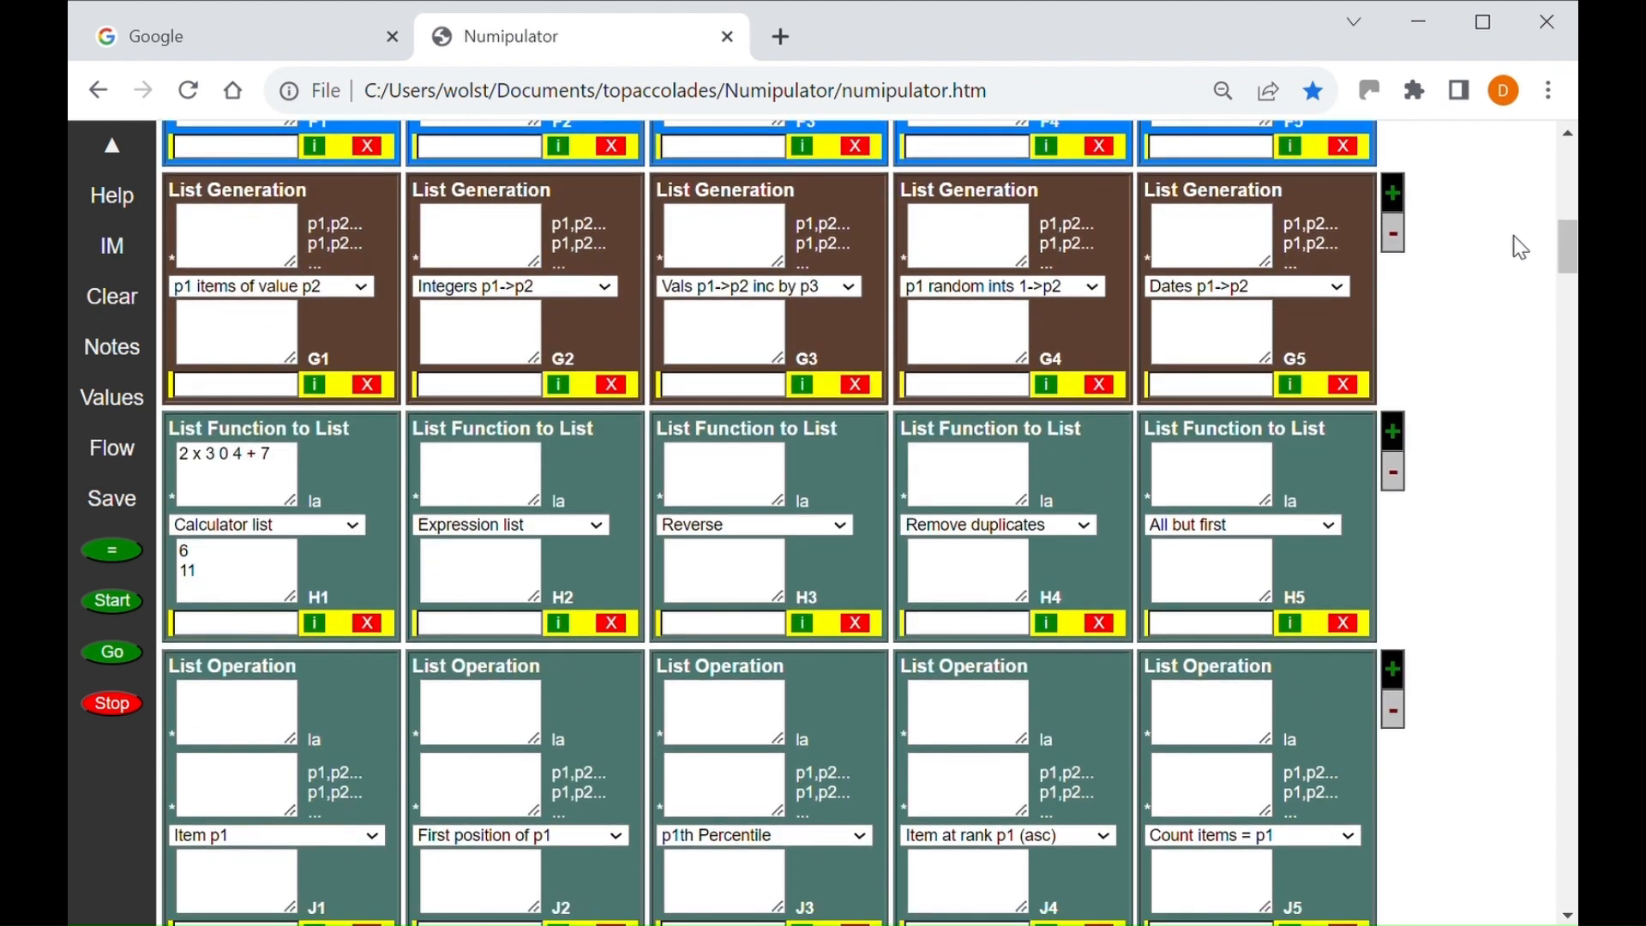
{"action": "left_click", "coordinate": [235, 471]}
{"action": "key", "text": "shift+Left"}
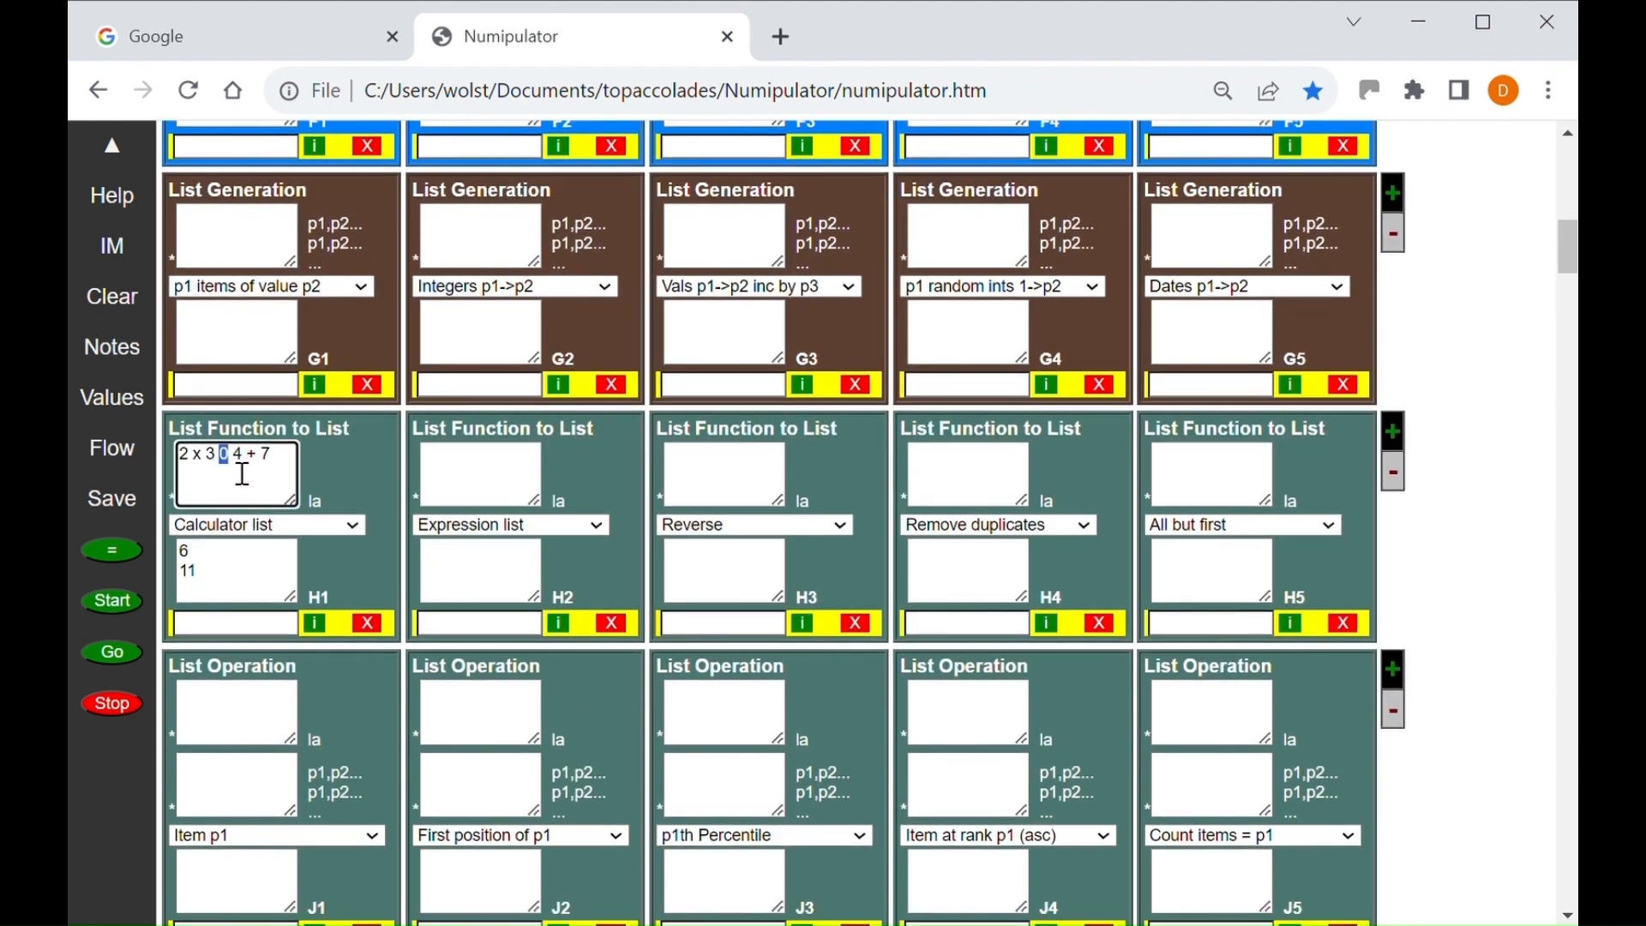
{"action": "type", "text": "Next"}
{"action": "left_click", "coordinate": [121, 558]}
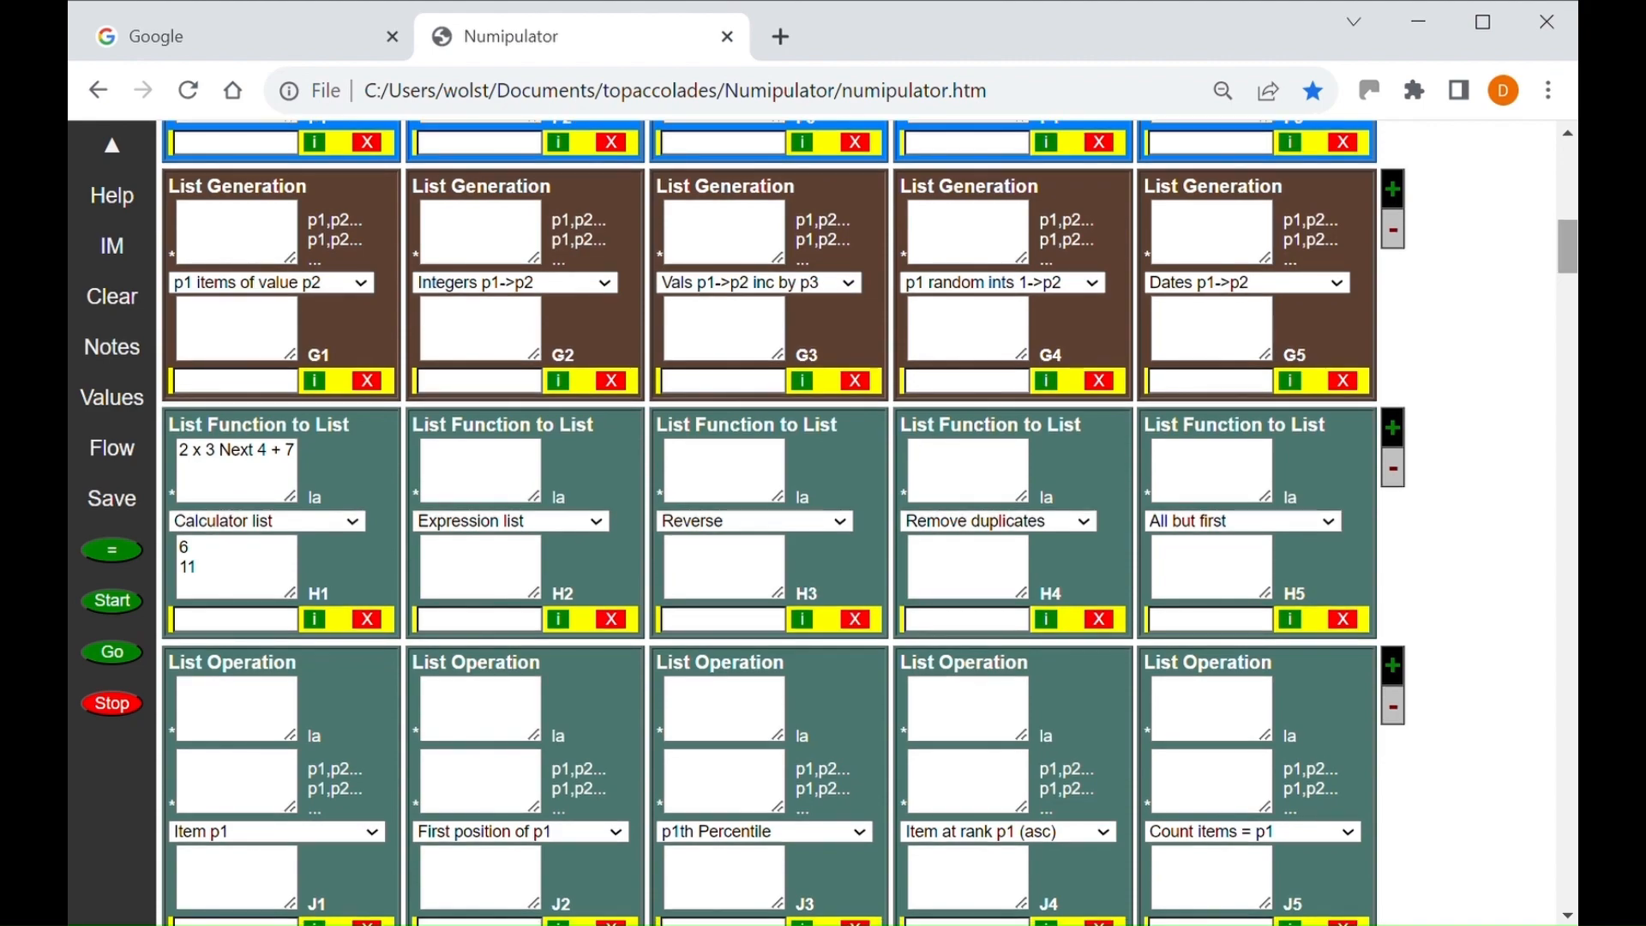
In If-Then-Else cell R1, enter "D1 > D2 / 3 OR D1 < 5 AND D2 > 6" as la and 1 as lb
{"action": "left_click_drag", "start_coordinate": [1574, 253], "coordinate": [1575, 455]}
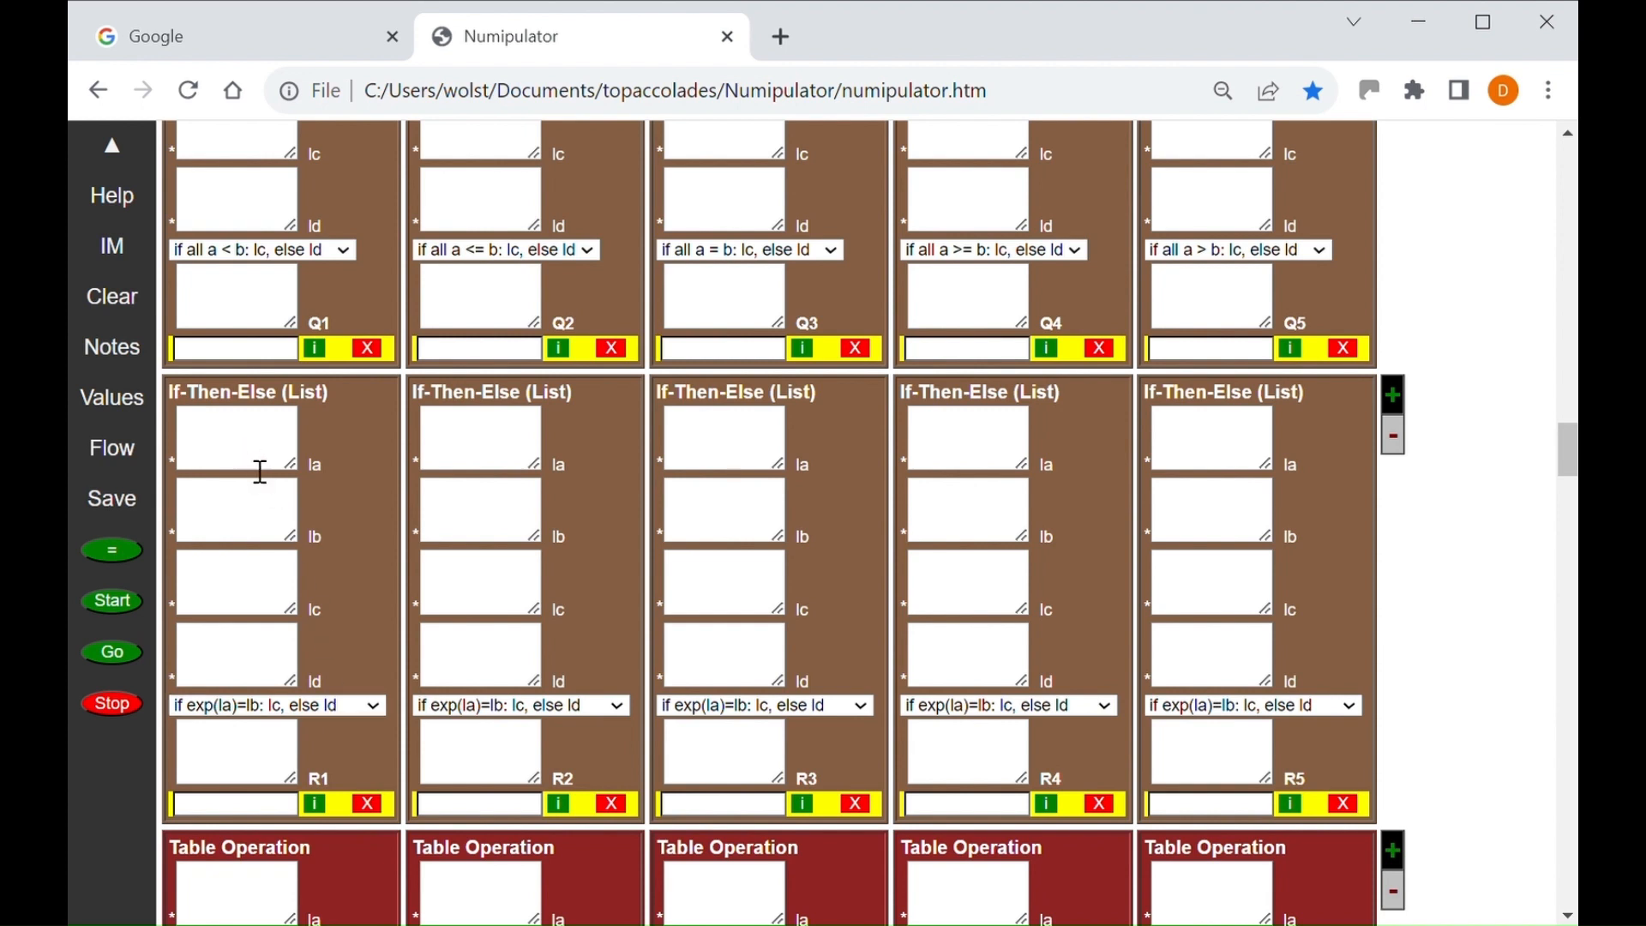
{"action": "left_click", "coordinate": [229, 440]}
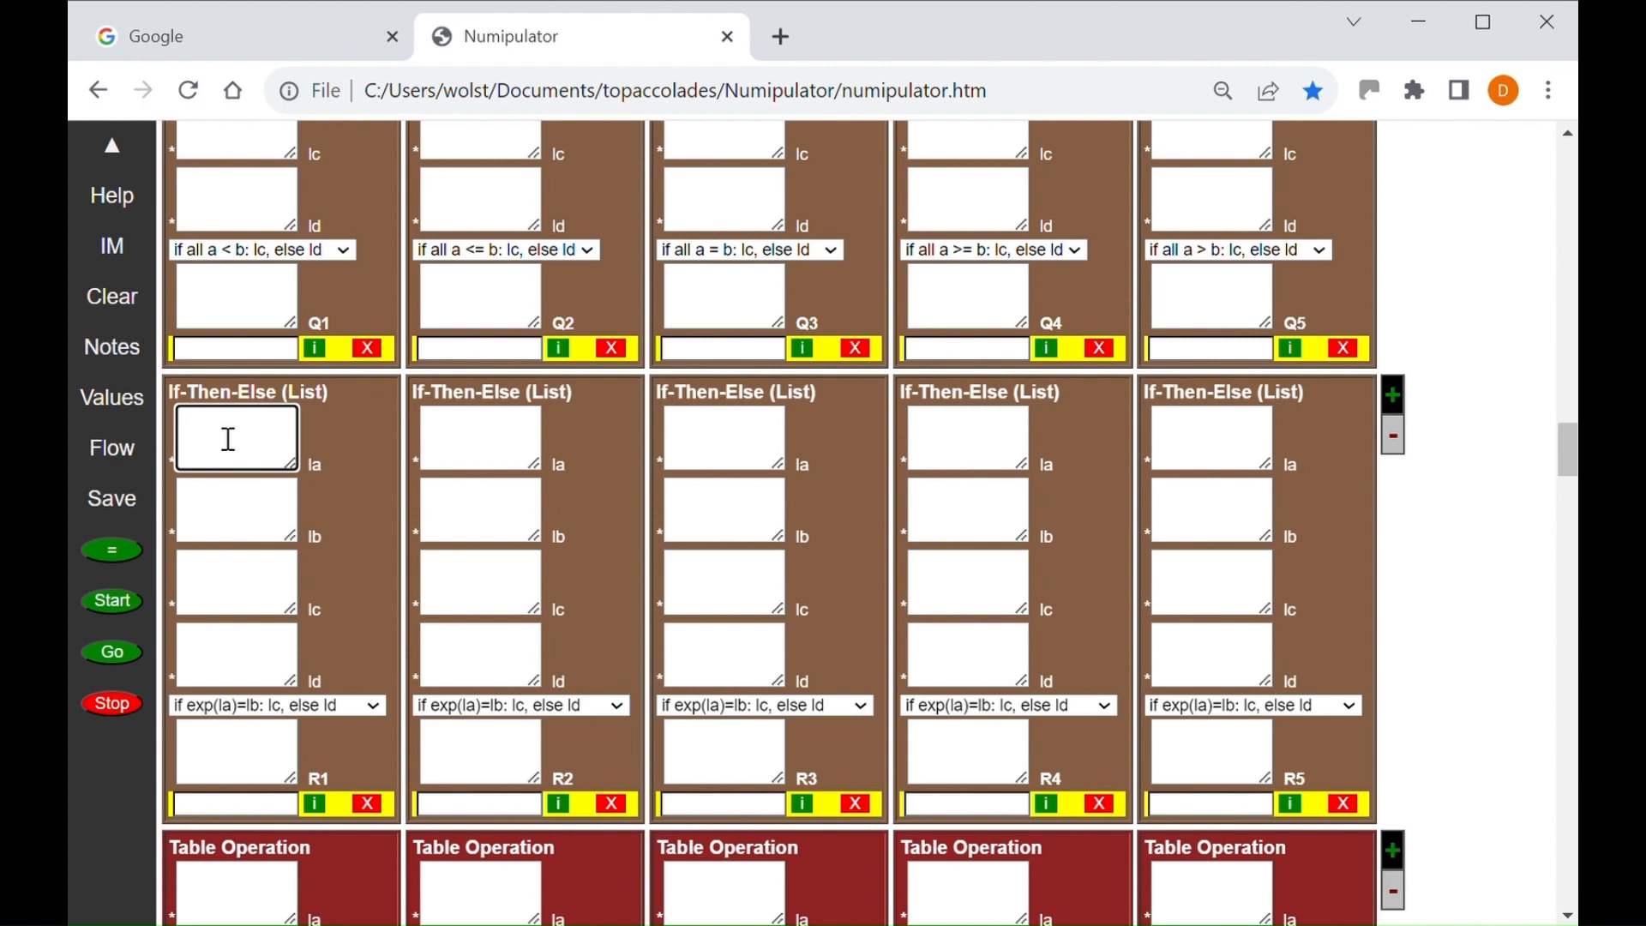
{"action": "type", "text": "D1 > D2 / 3 OR D1 < 5 AND D2 > 6"}
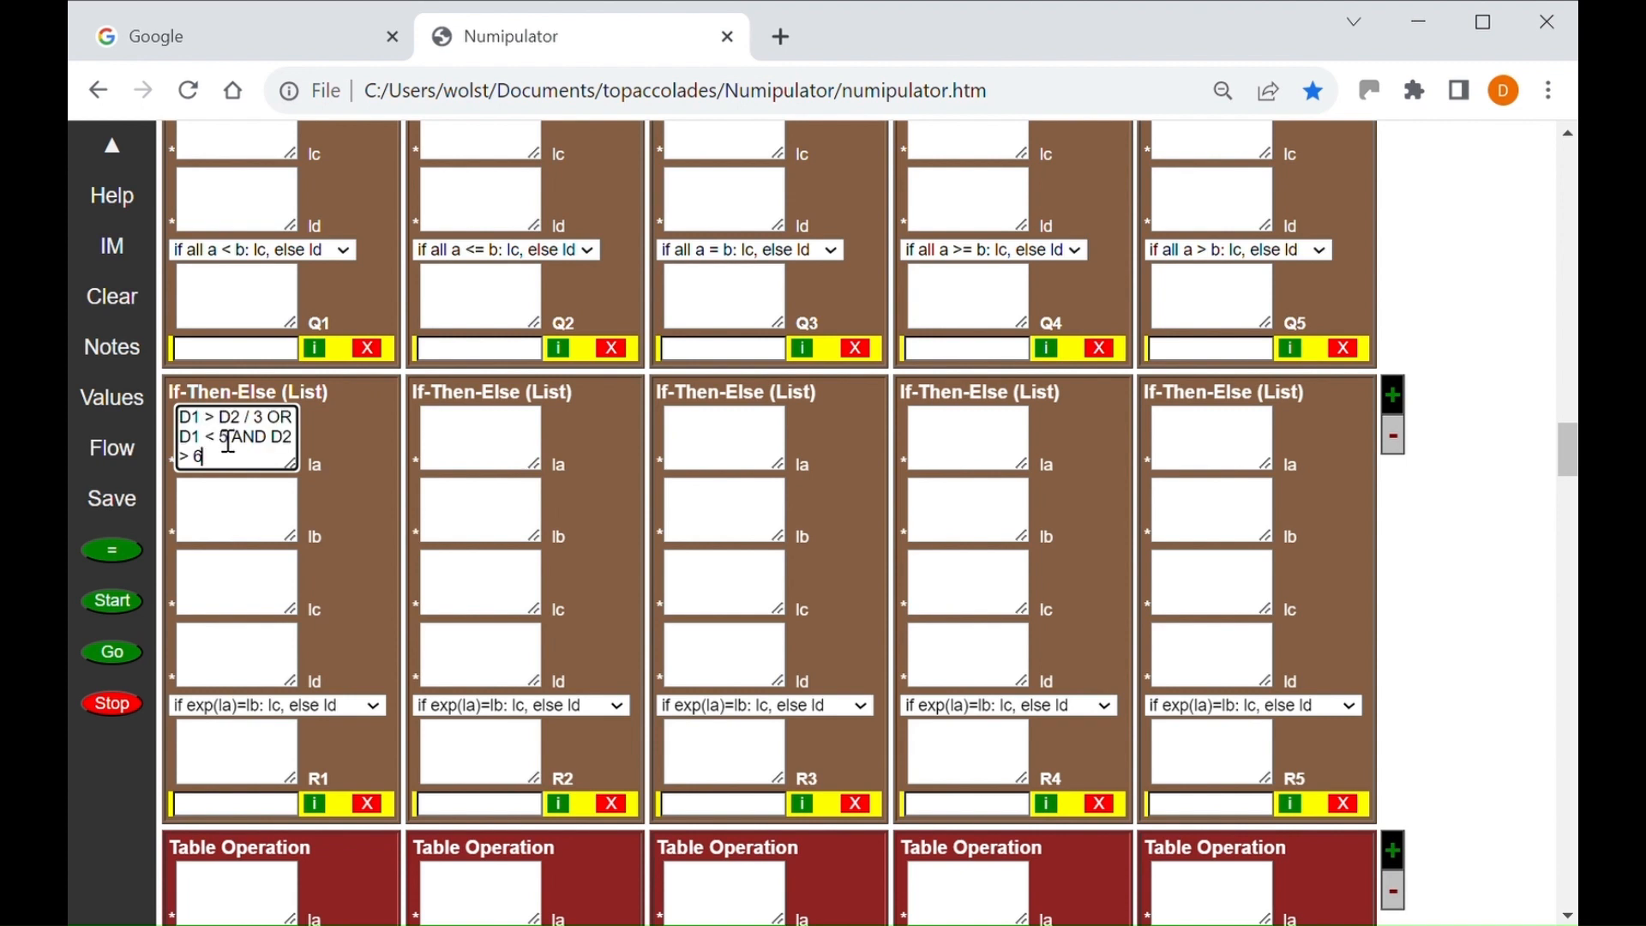
{"action": "left_click", "coordinate": [208, 505]}
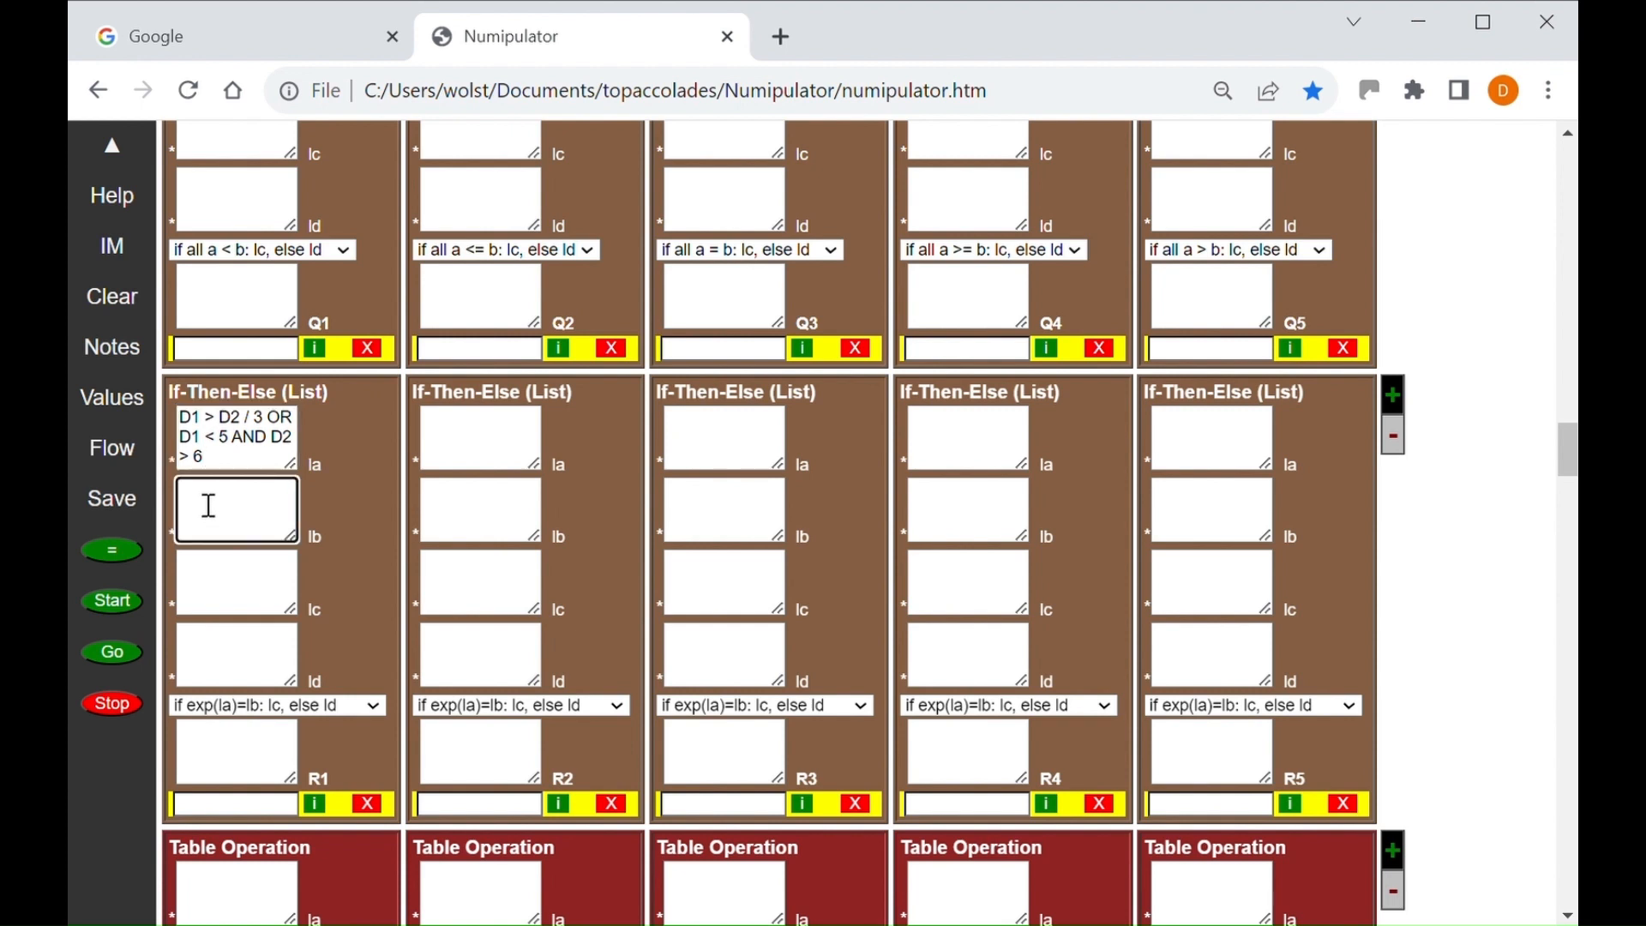
{"action": "type", "text": "1"}
Enter "21 25" as R1's lc and 9 as its ld, and recalculate
{"action": "left_click", "coordinate": [217, 601]}
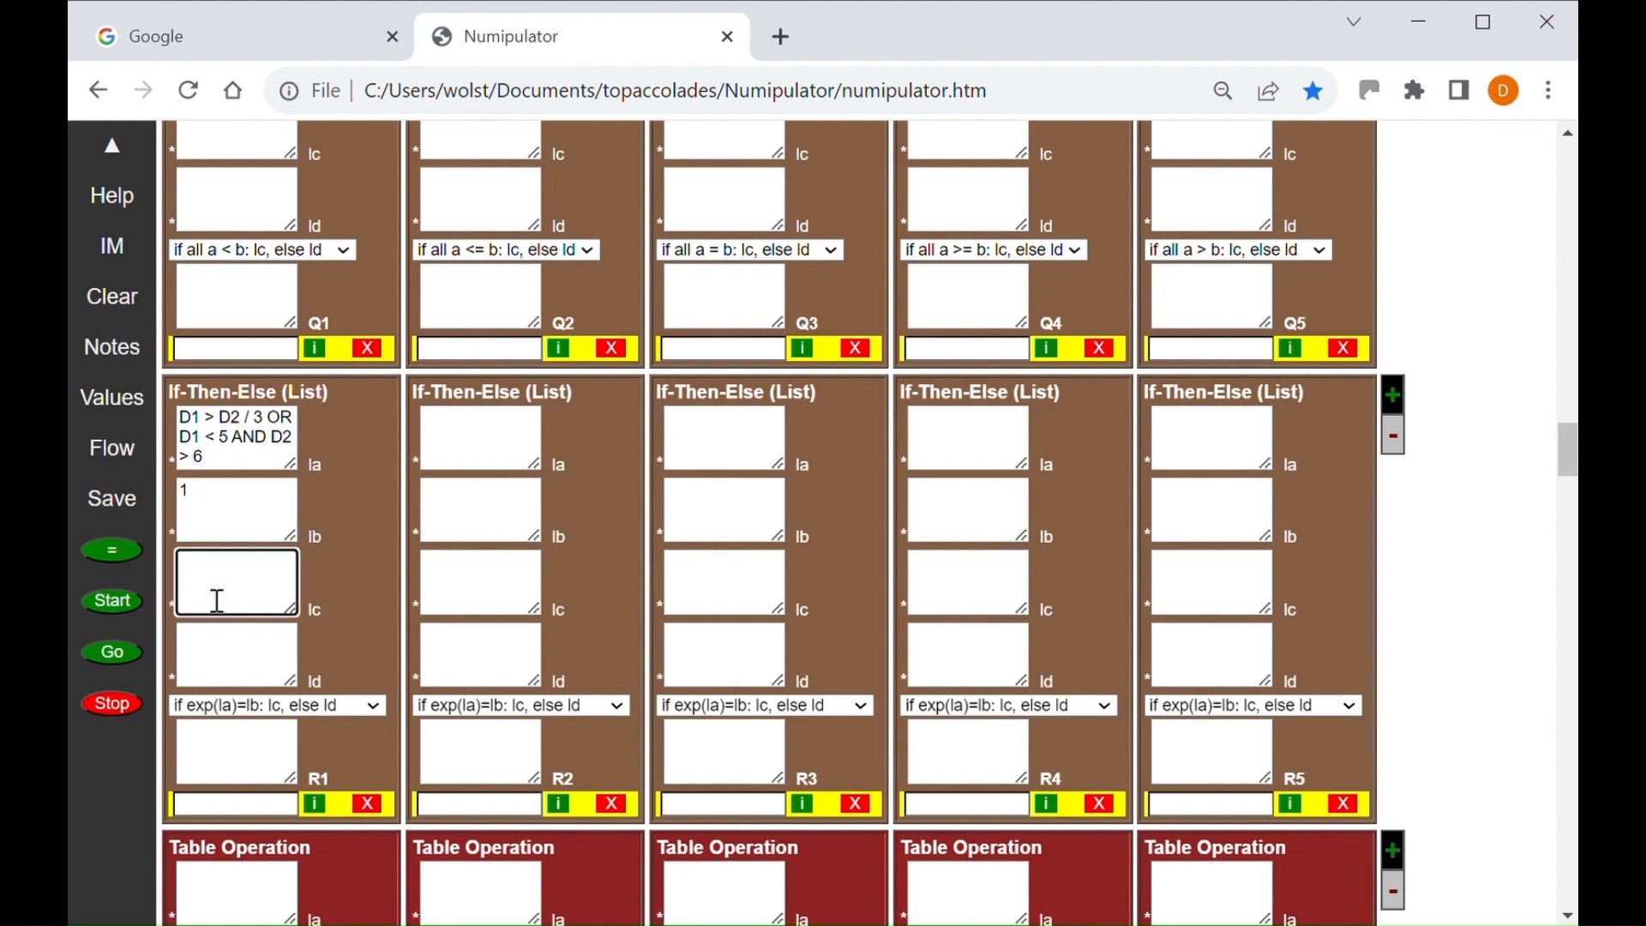
{"action": "type", "text": "21 25"}
{"action": "left_click", "coordinate": [219, 661]}
{"action": "type", "text": "9"}
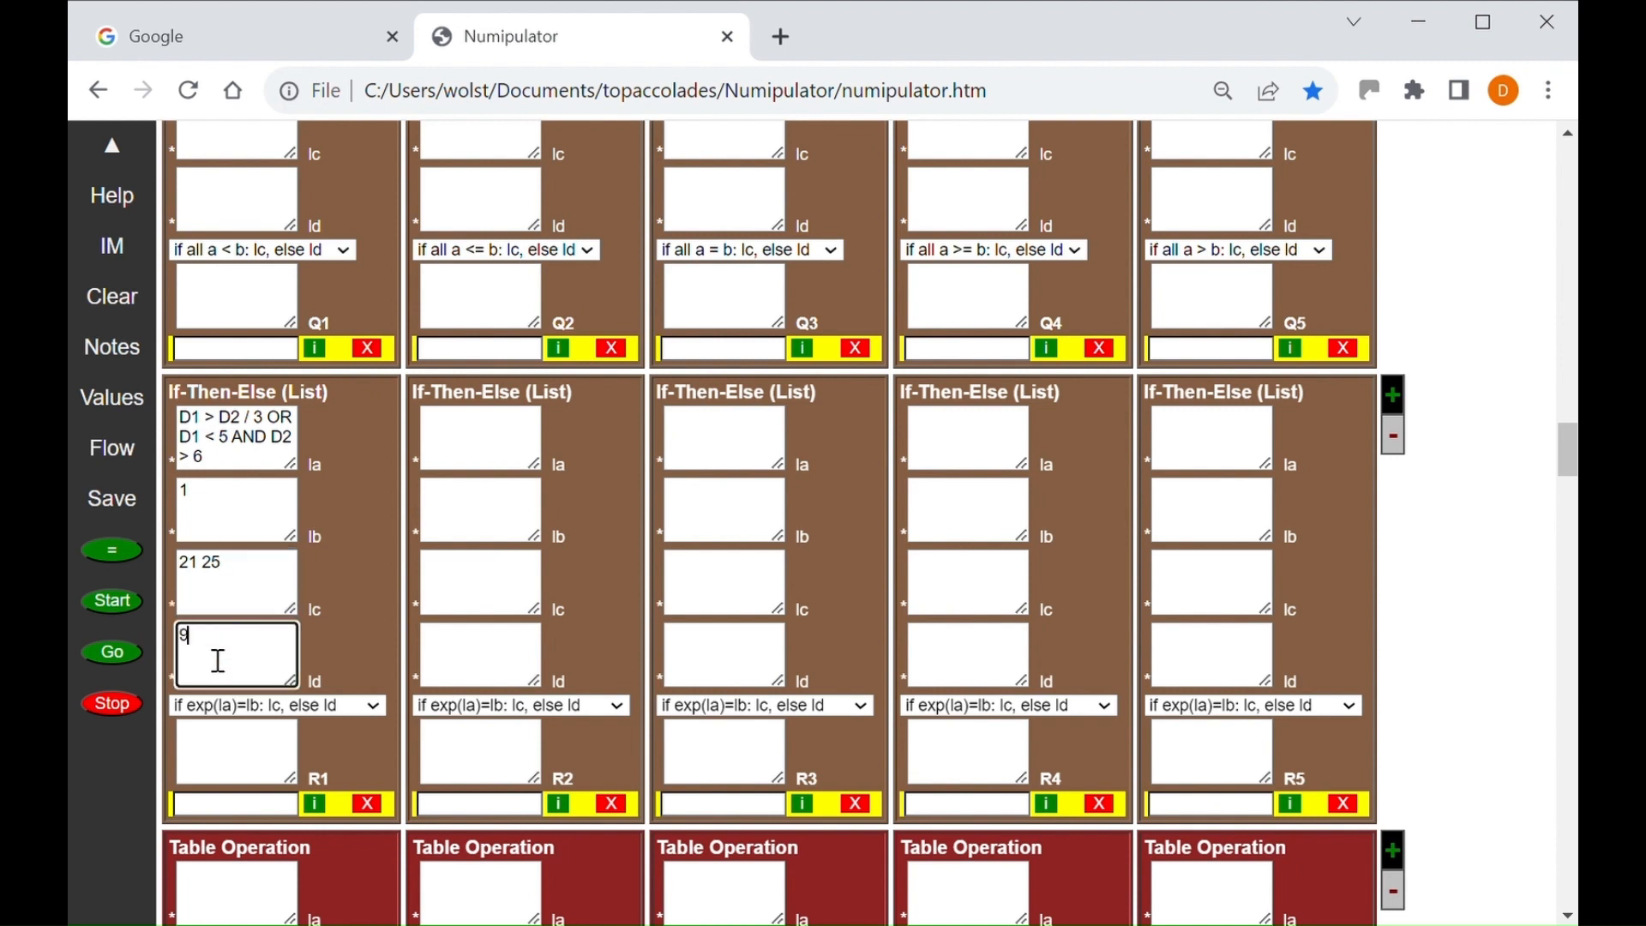
{"action": "left_click", "coordinate": [111, 554]}
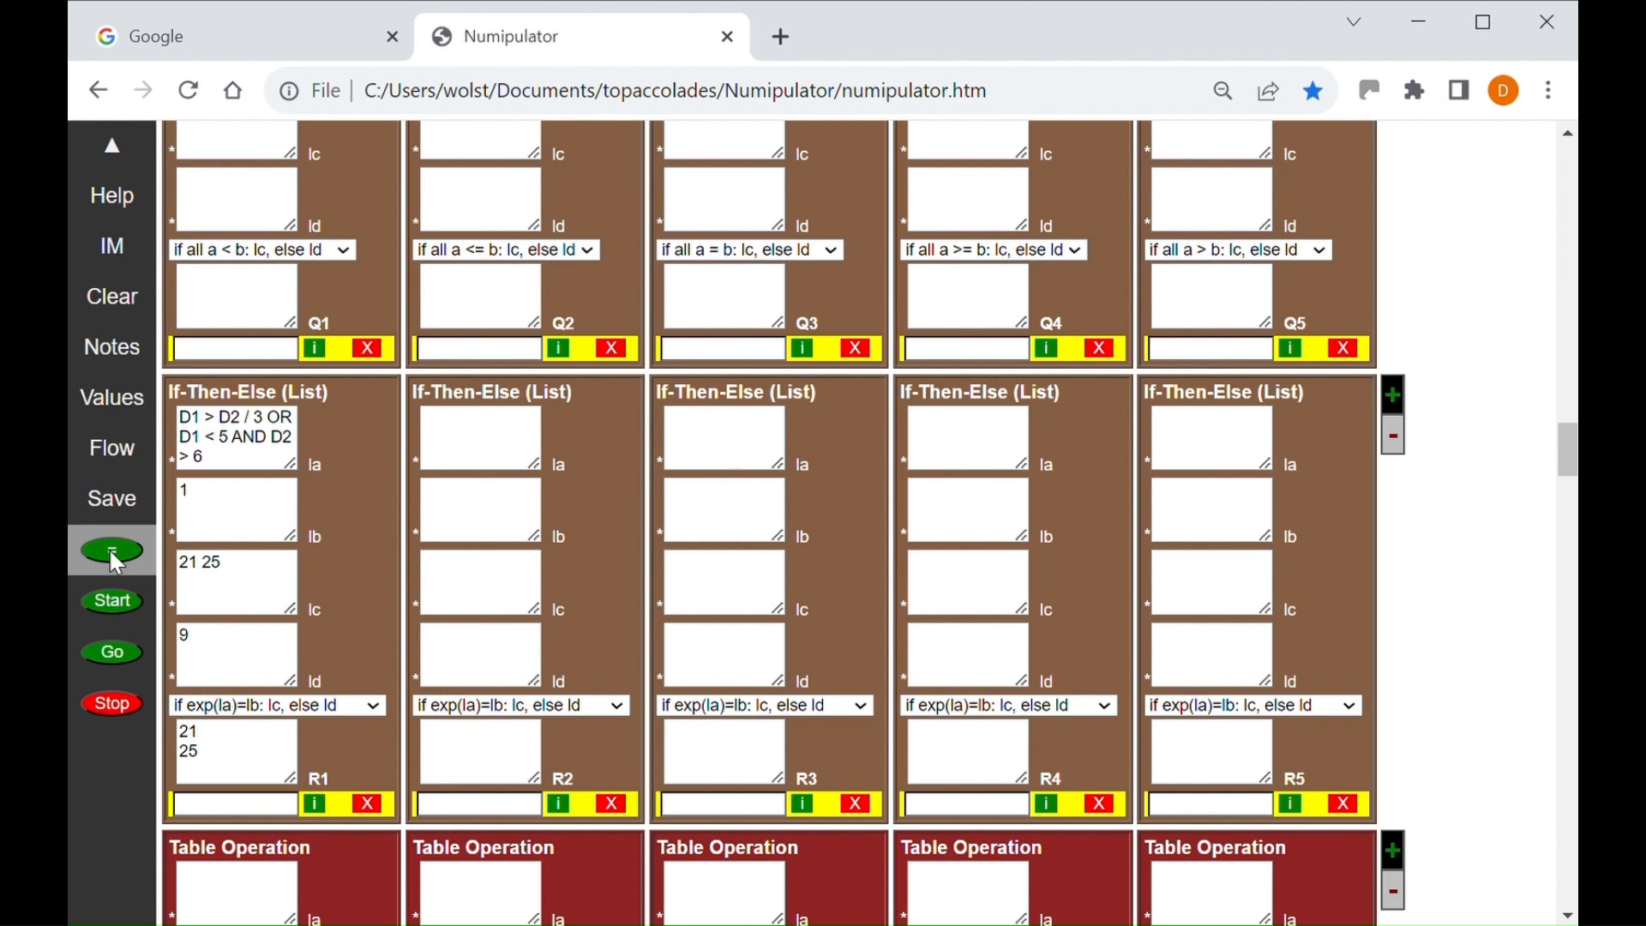
Change R1's lb to 0 and recalculate
{"action": "left_click", "coordinate": [216, 500]}
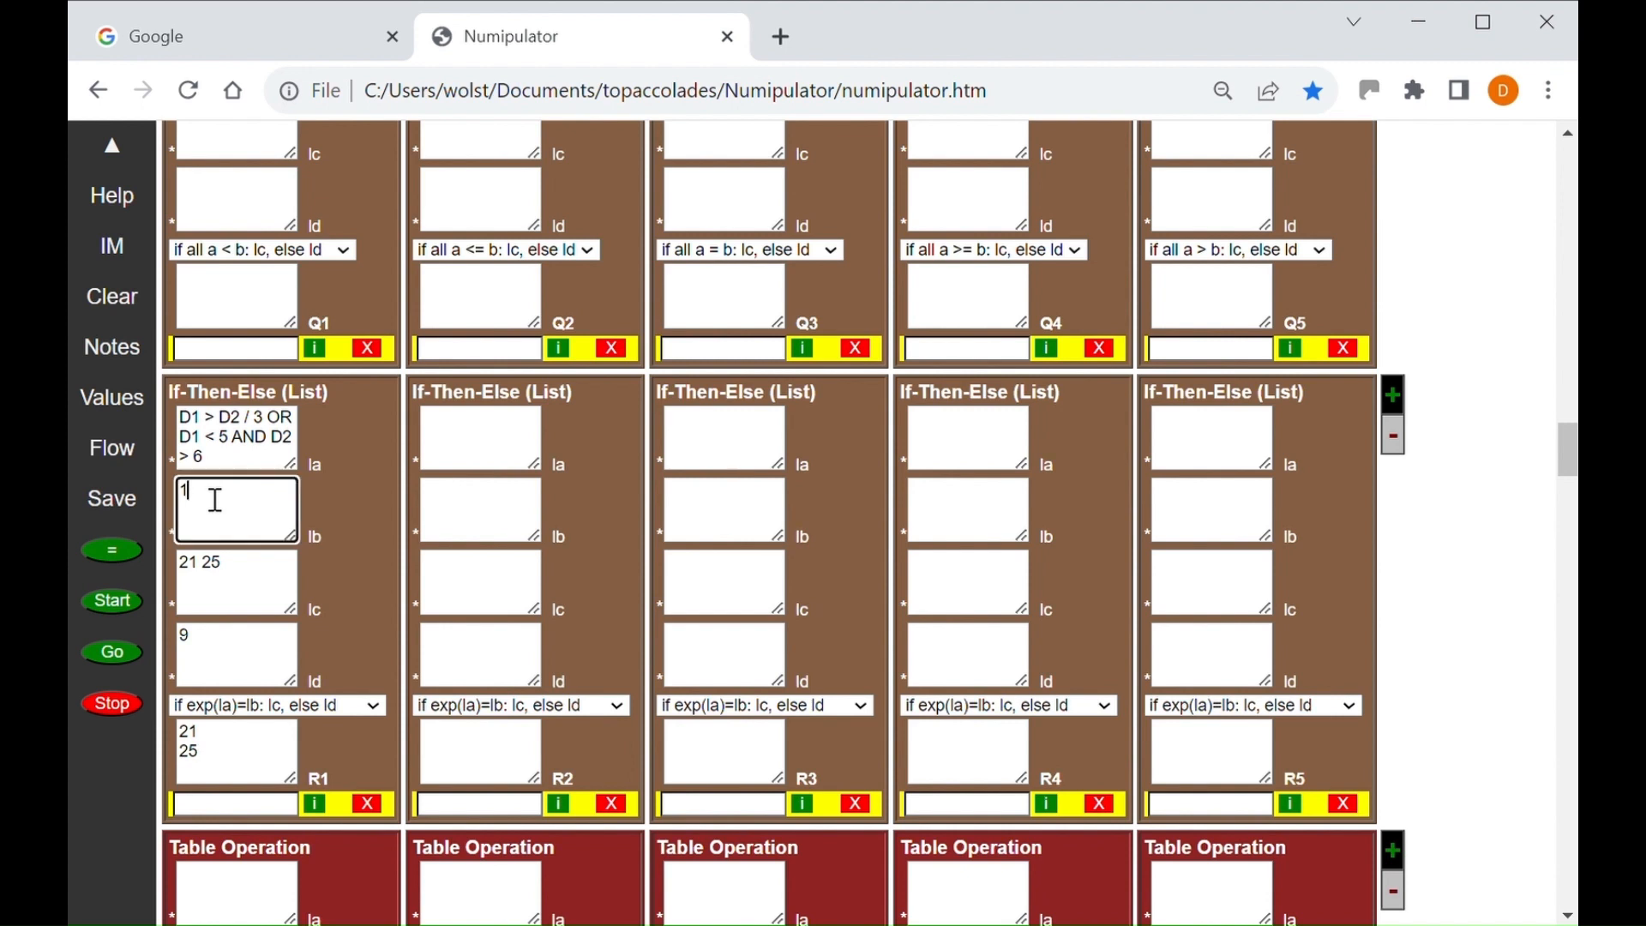
{"action": "double_click", "coordinate": [199, 500]}
{"action": "type", "text": "0"}
{"action": "left_click", "coordinate": [124, 567]}
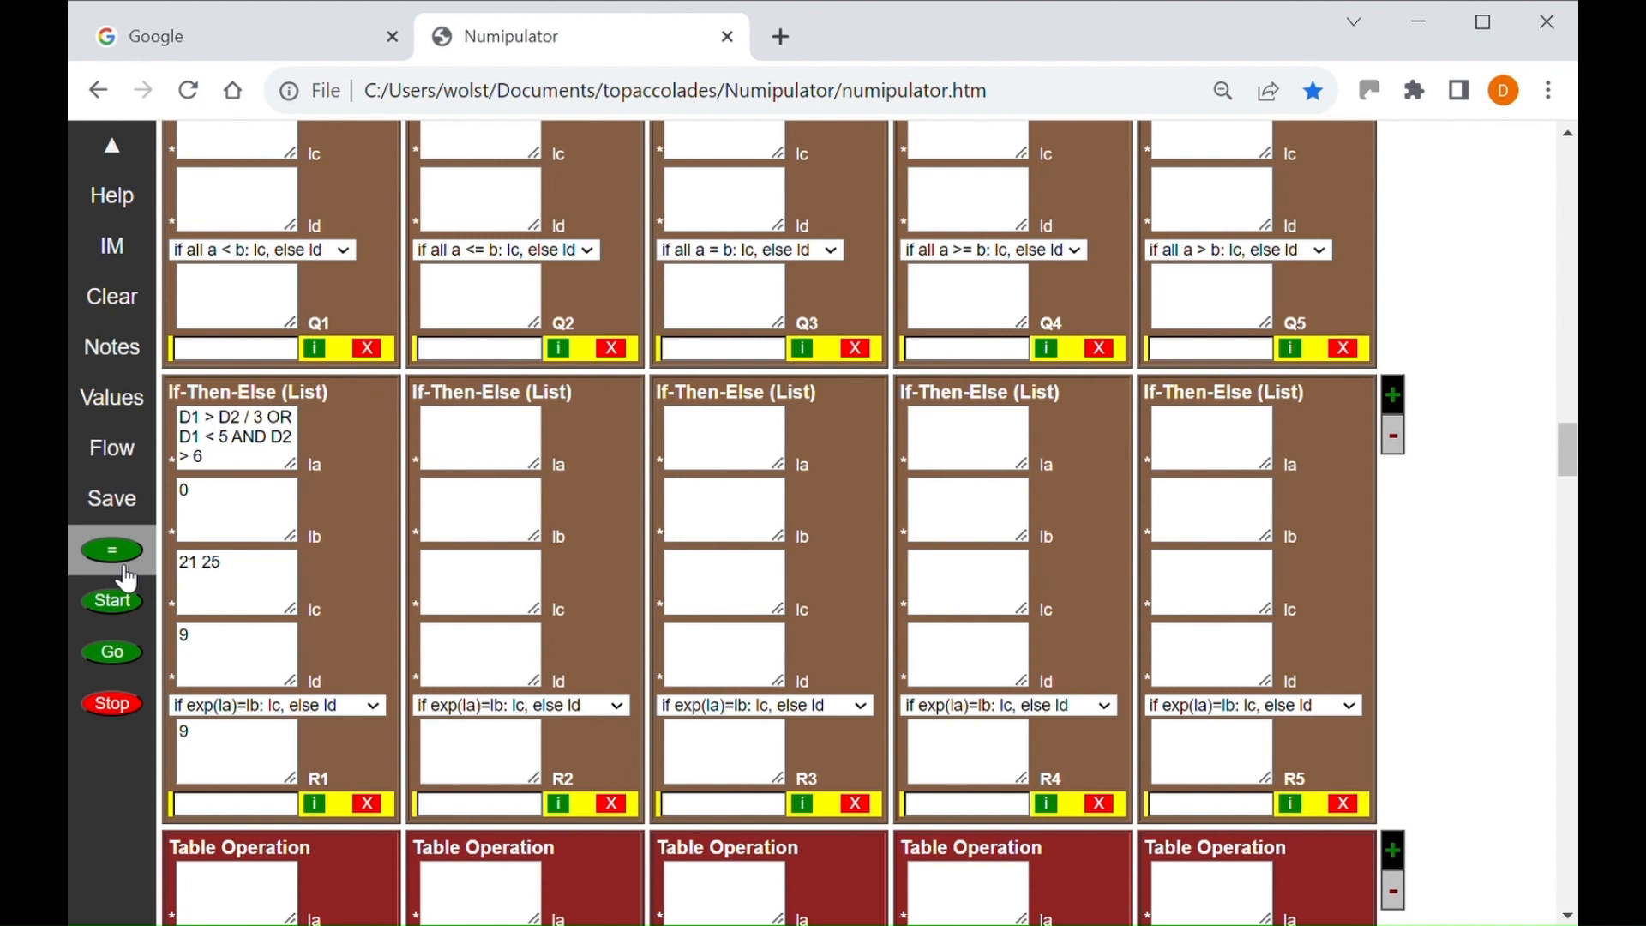
Append a second condition, "Next 5 < 7", to R1's la expression
{"action": "left_click", "coordinate": [228, 472]}
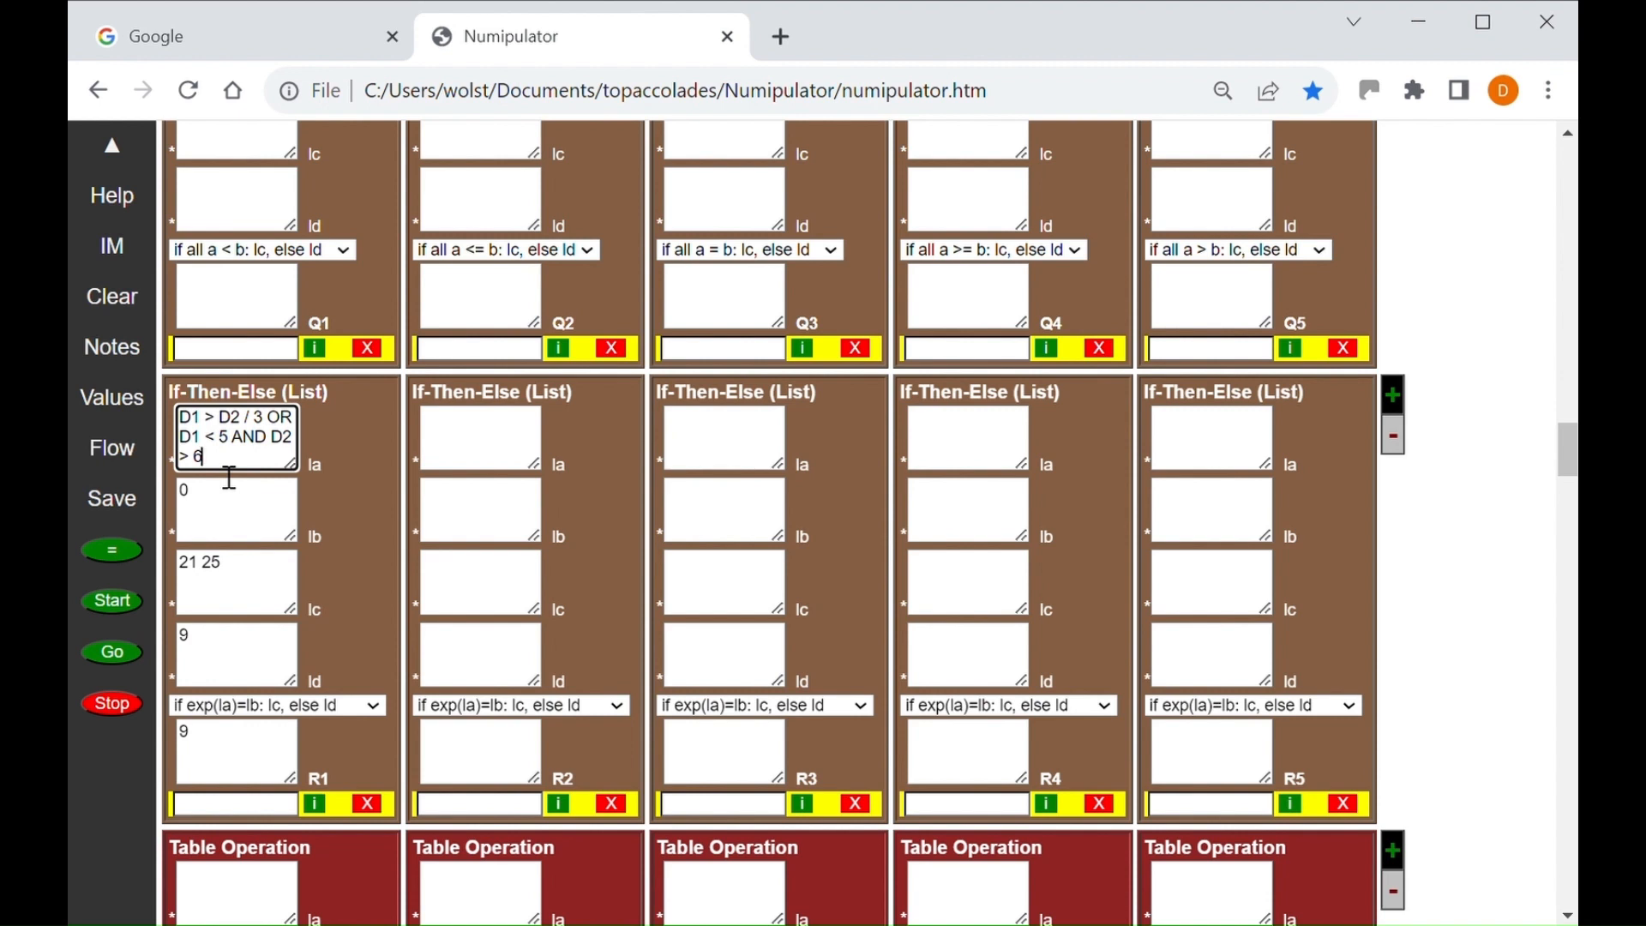
{"action": "type", "text": "Next "}
{"action": "type", "text": "t5"}
{"action": "key", "text": "BackSpace"}
{"action": "key", "text": "BackSpace"}
{"action": "type", "text": "5< 7"}
{"action": "left_click", "coordinate": [259, 460]}
Replace R1's lb with "1 0" to test both conditions, and recalculate
{"action": "left_click_drag", "start_coordinate": [214, 502], "coordinate": [175, 504]}
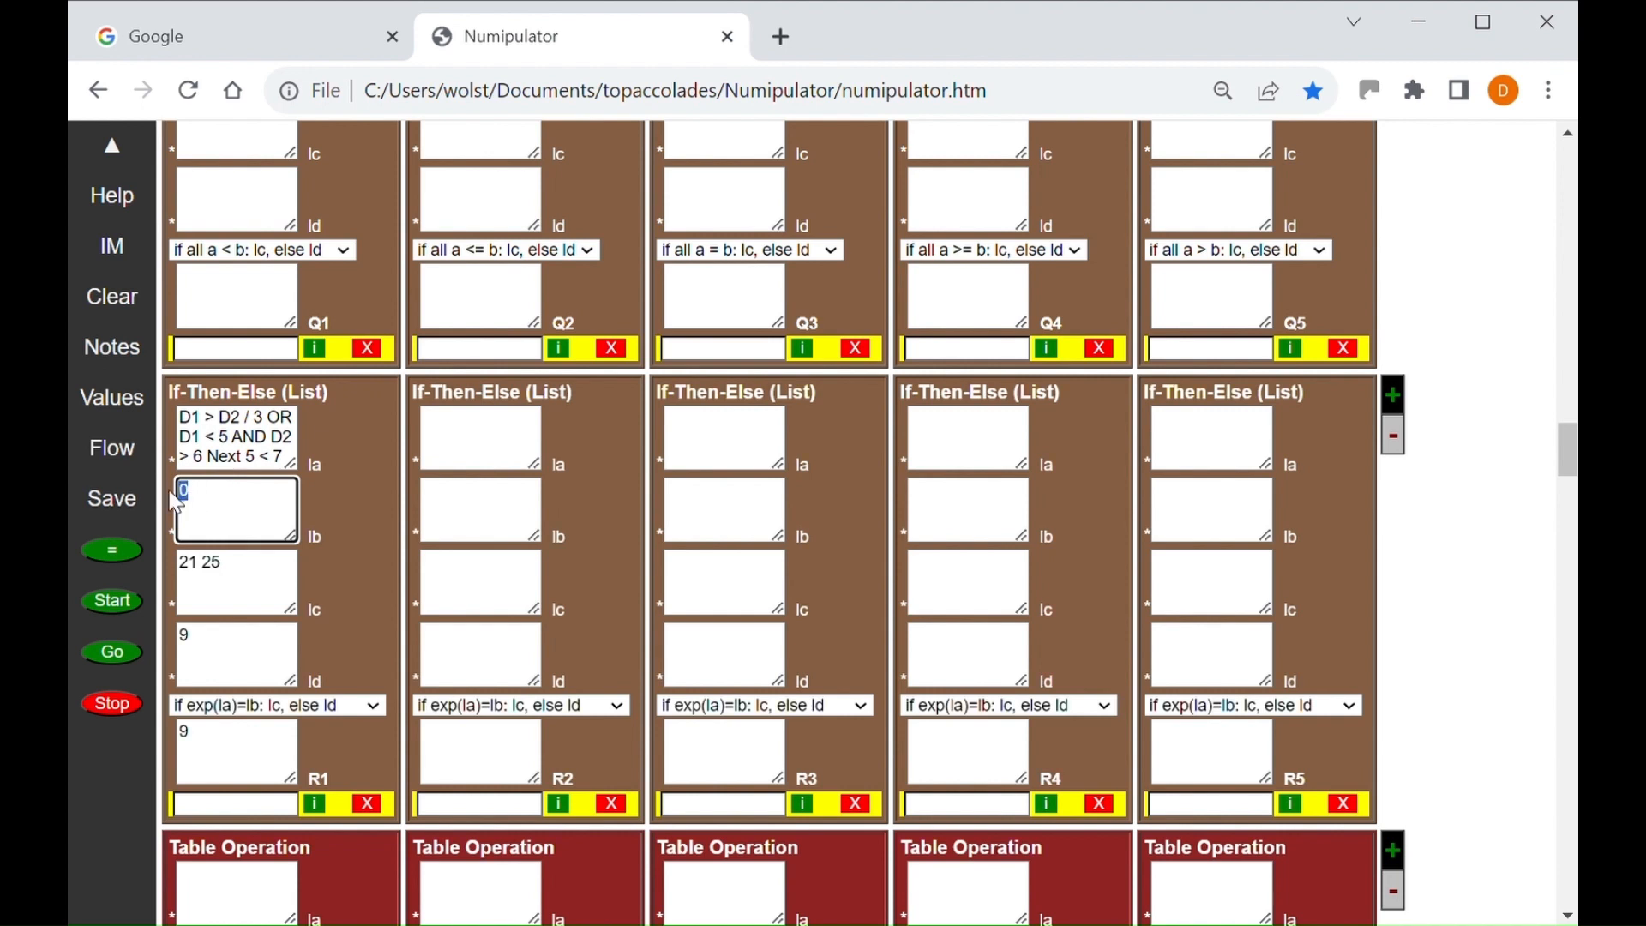
{"action": "type", "text": "1 0"}
{"action": "left_click", "coordinate": [107, 556]}
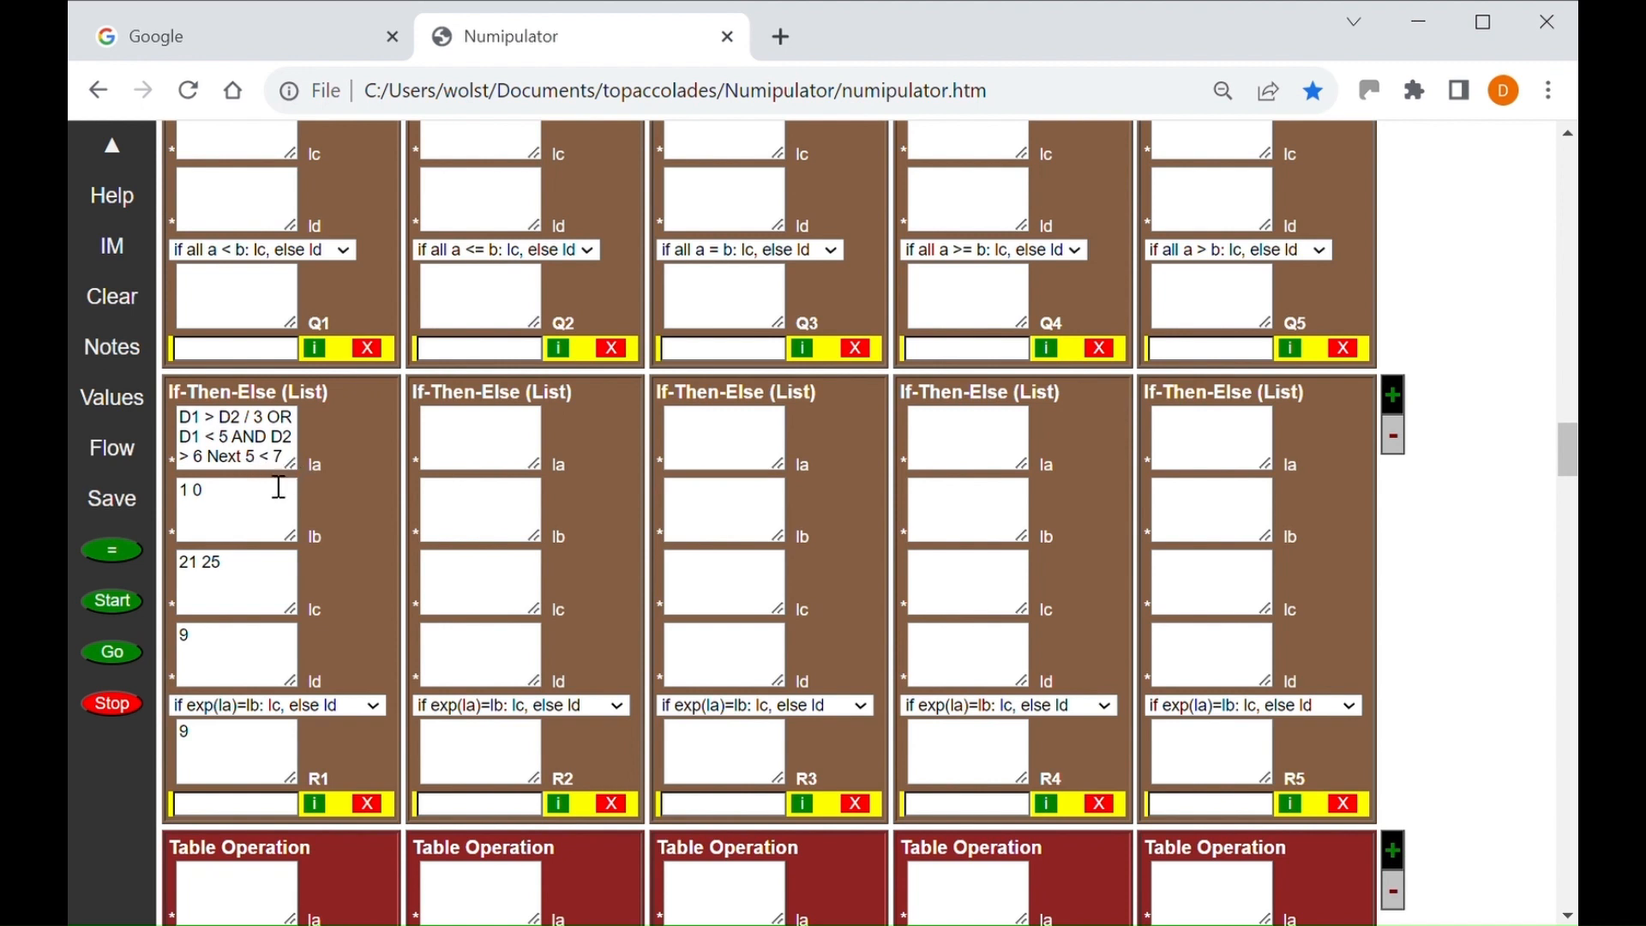
Change the second value in R1's lb to 1, giving "1 1", and recalculate
{"action": "left_click", "coordinate": [223, 504]}
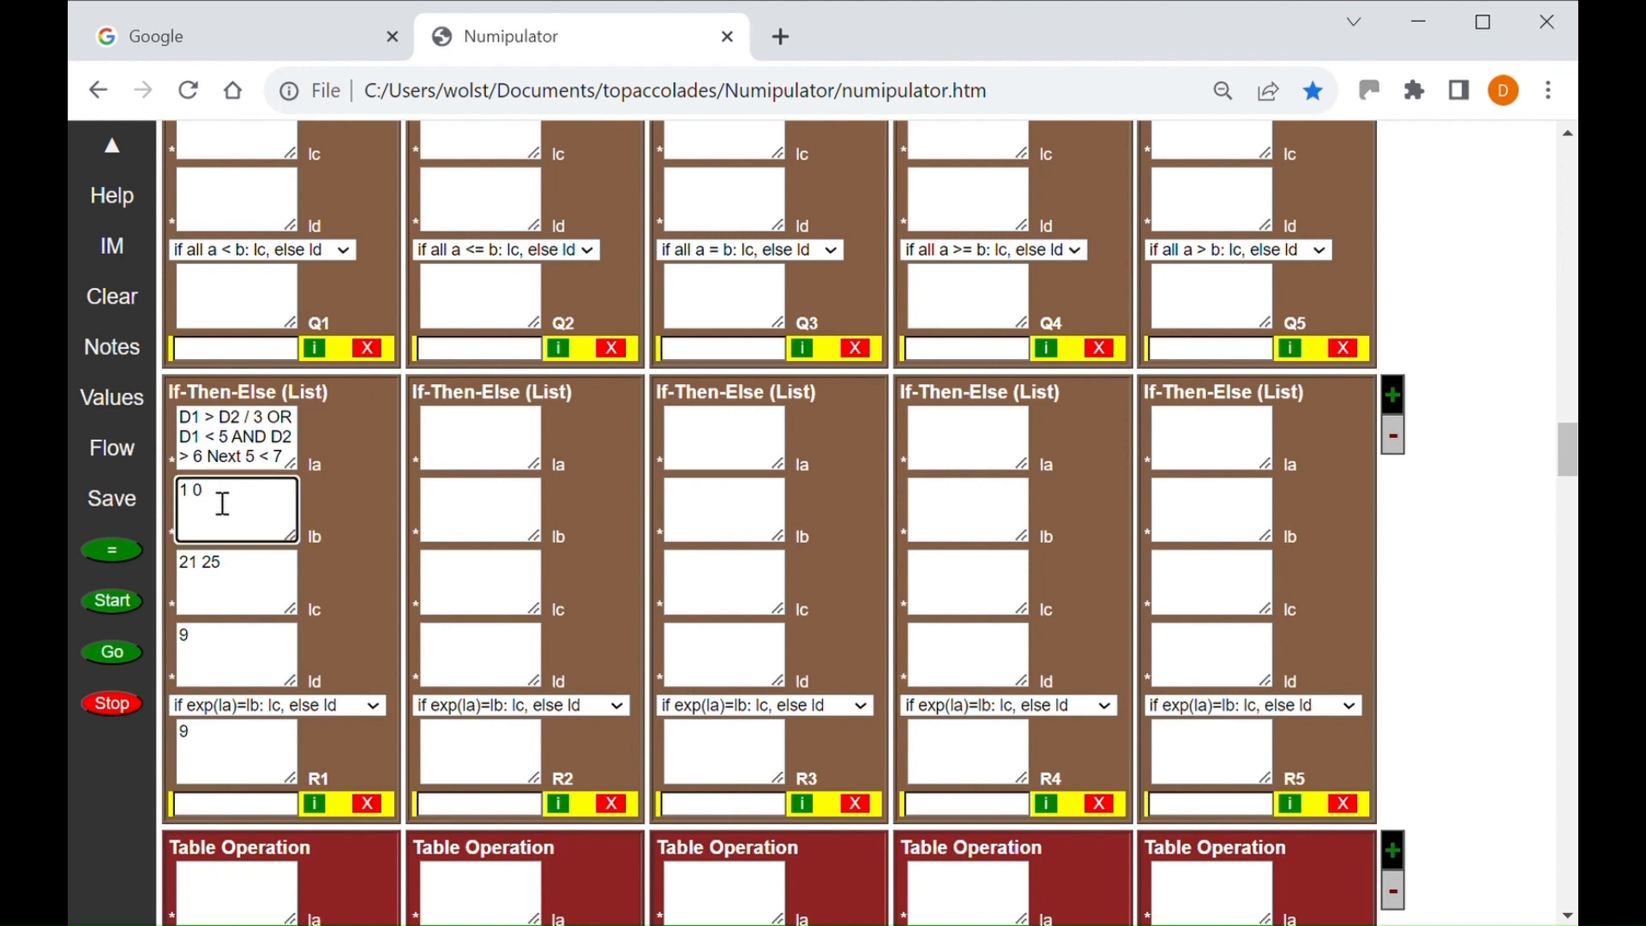
{"action": "key", "text": "BackSpace"}
{"action": "type", "text": "1"}
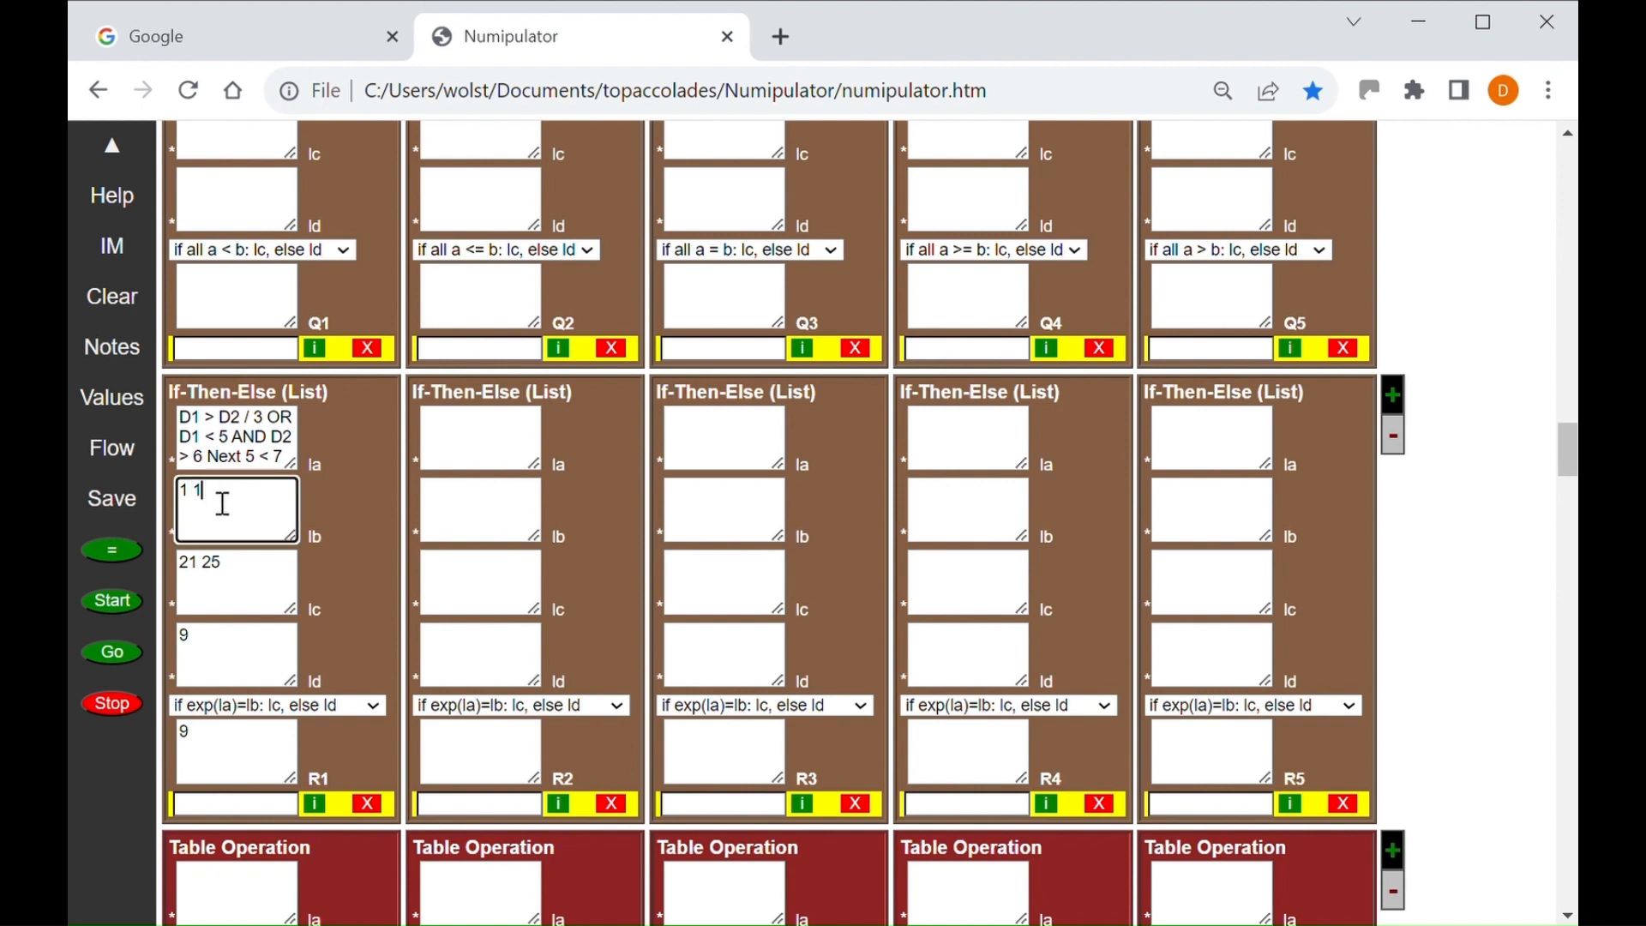
{"action": "left_click", "coordinate": [116, 554]}
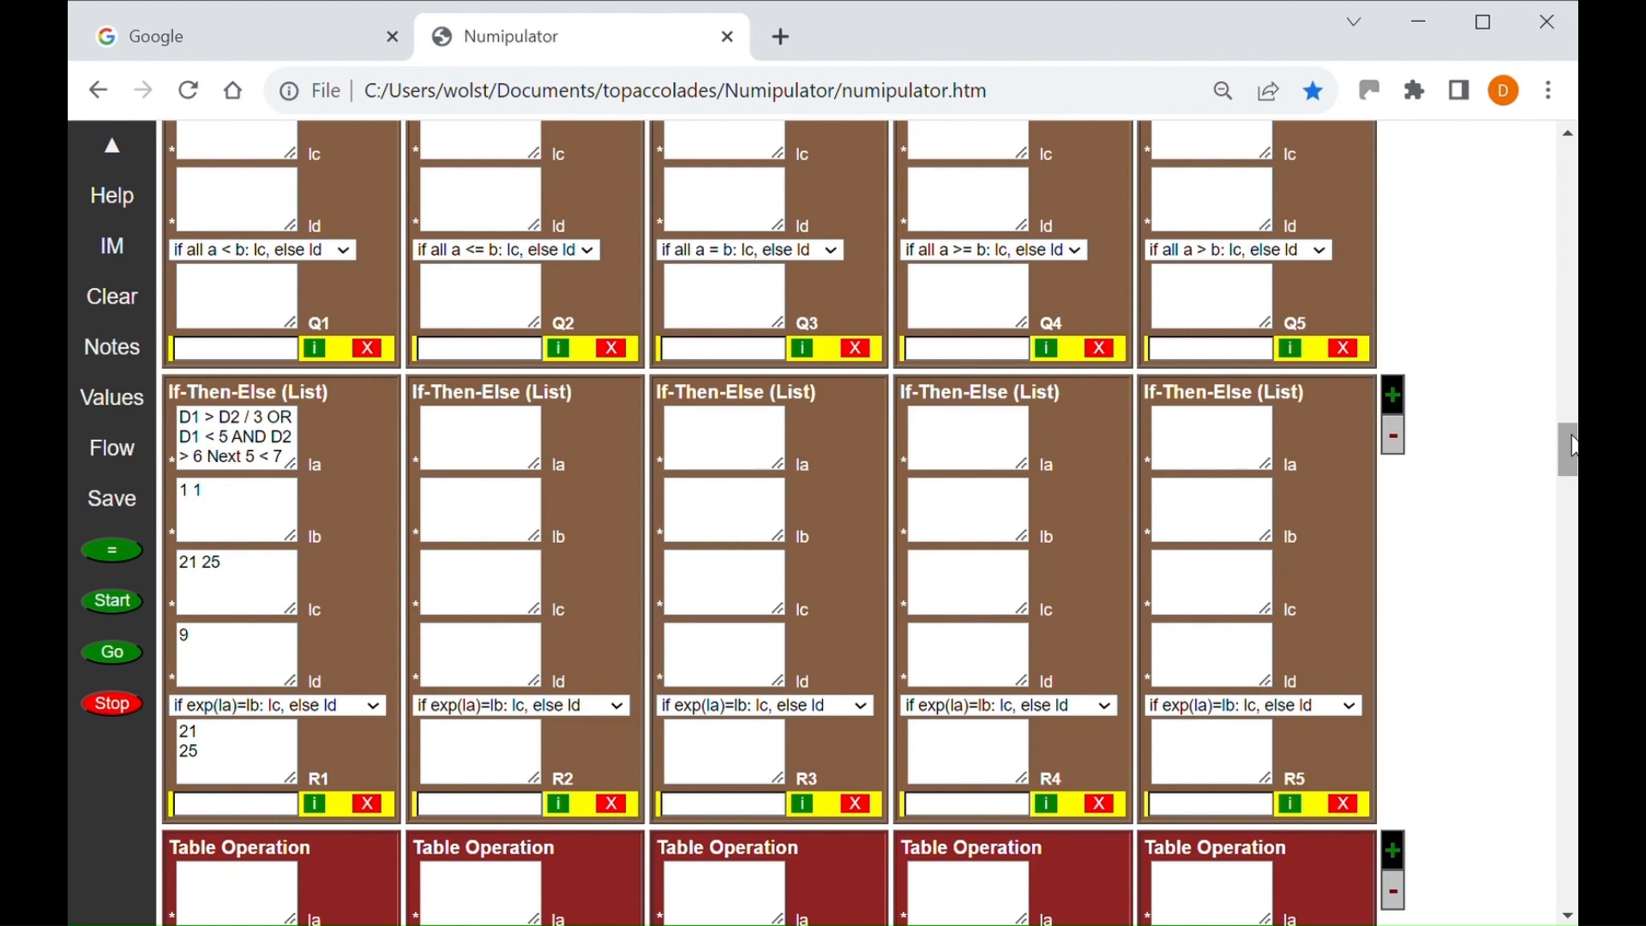
Set C3's function to "Case: =", enter the list lines "D1 5 24", "D1 3 25" and "26", and recalculate
{"action": "left_click_drag", "start_coordinate": [1574, 446], "coordinate": [1553, 199]}
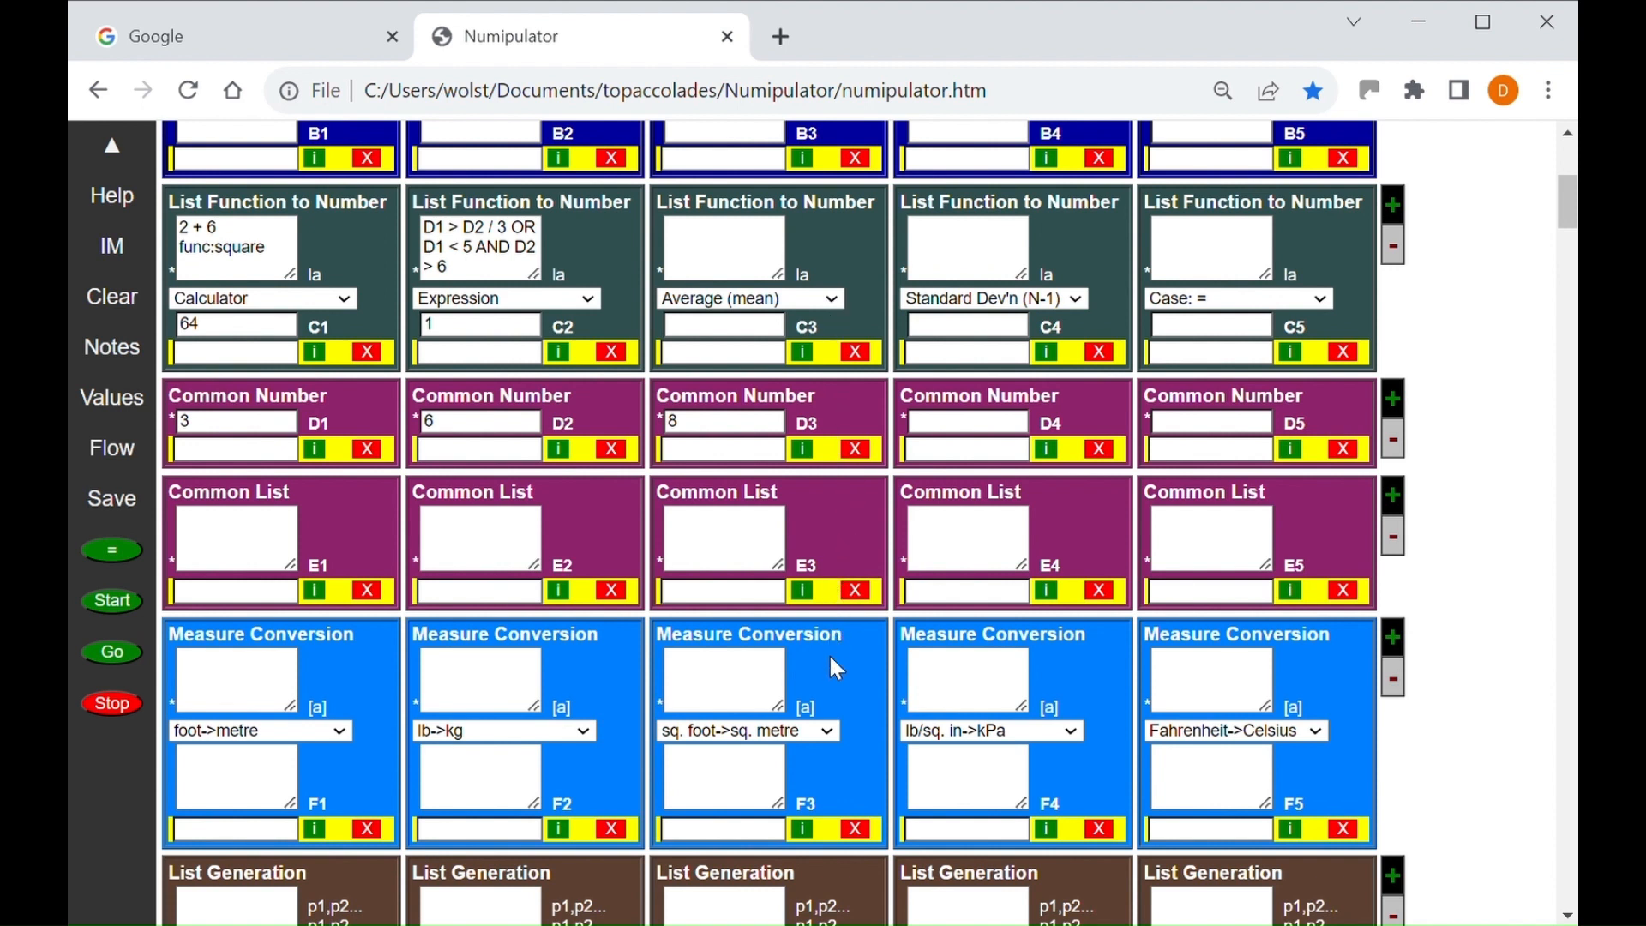
{"action": "left_click", "coordinate": [699, 530]}
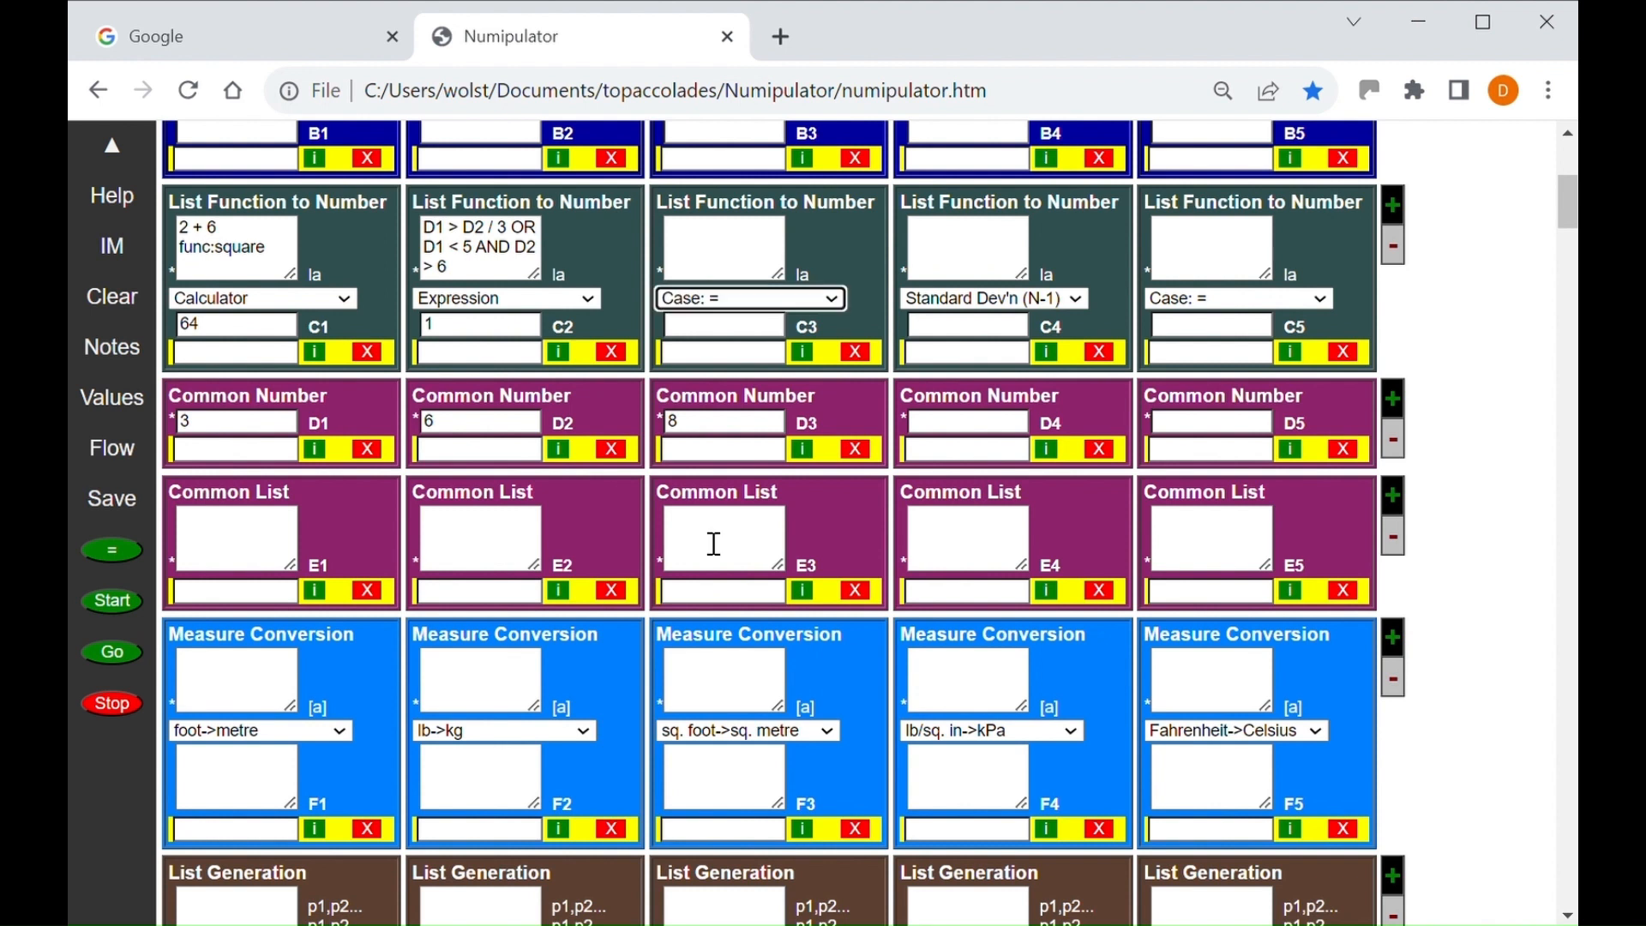
{"action": "left_click", "coordinate": [703, 260]}
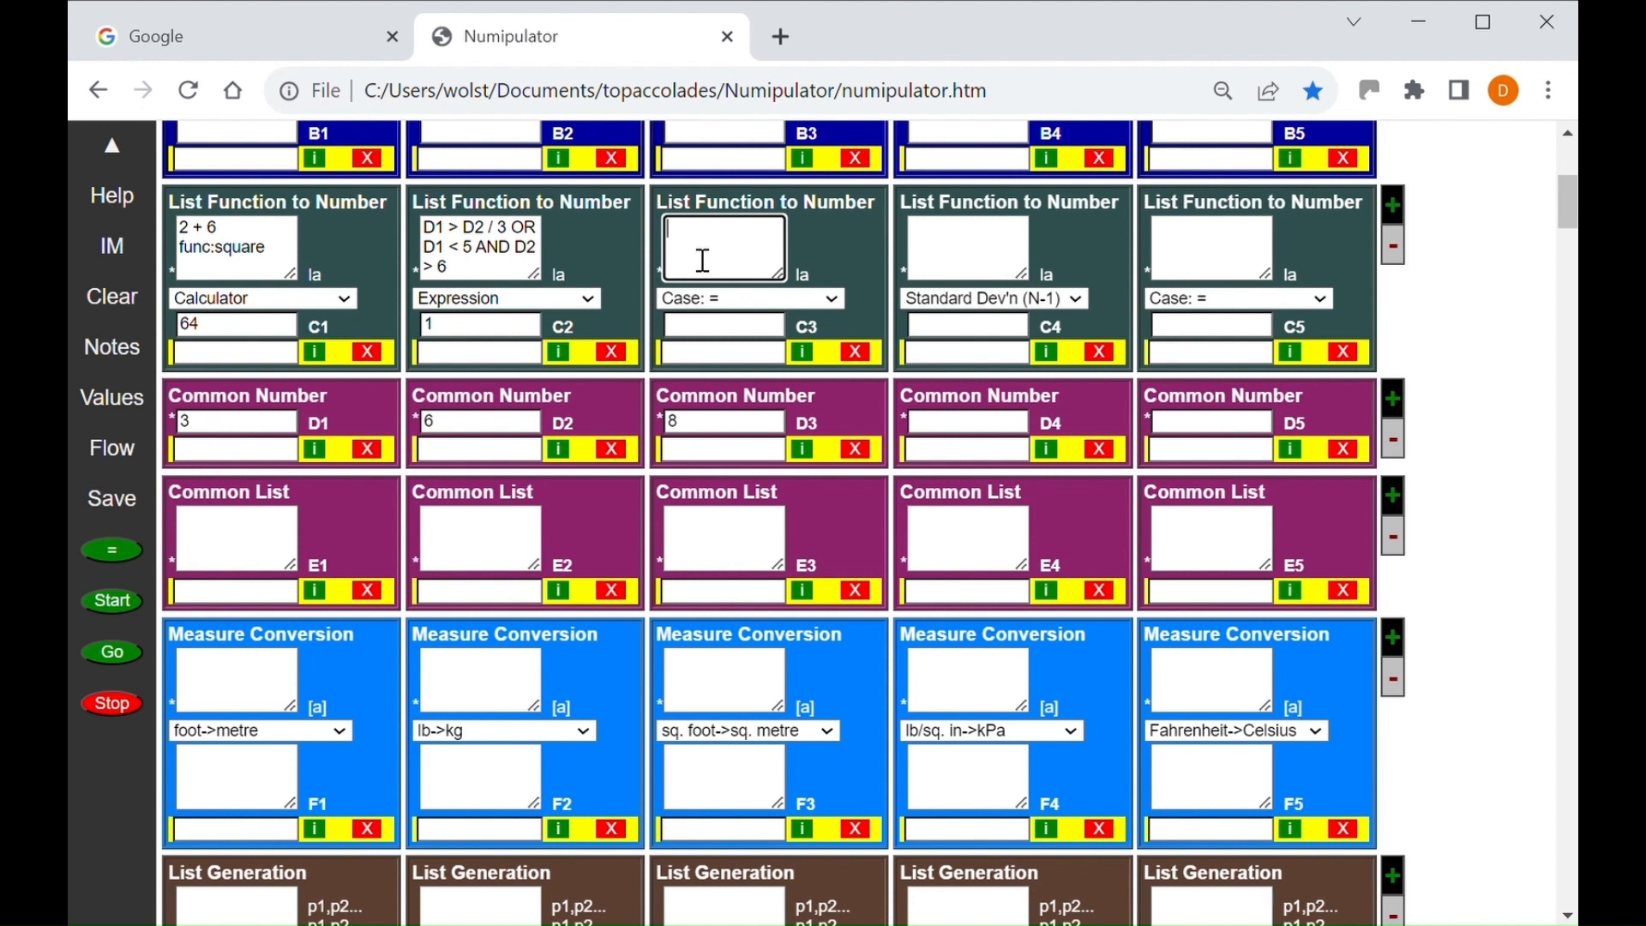
{"action": "type", "text": "D1"}
{"action": "type", "text": " 5"}
{"action": "type", "text": " 24 "}
{"action": "type", "text": "D1"}
{"action": "type", "text": " 3"}
{"action": "type", "text": " 25 "}
{"action": "type", "text": "26"}
{"action": "left_click", "coordinate": [118, 553]}
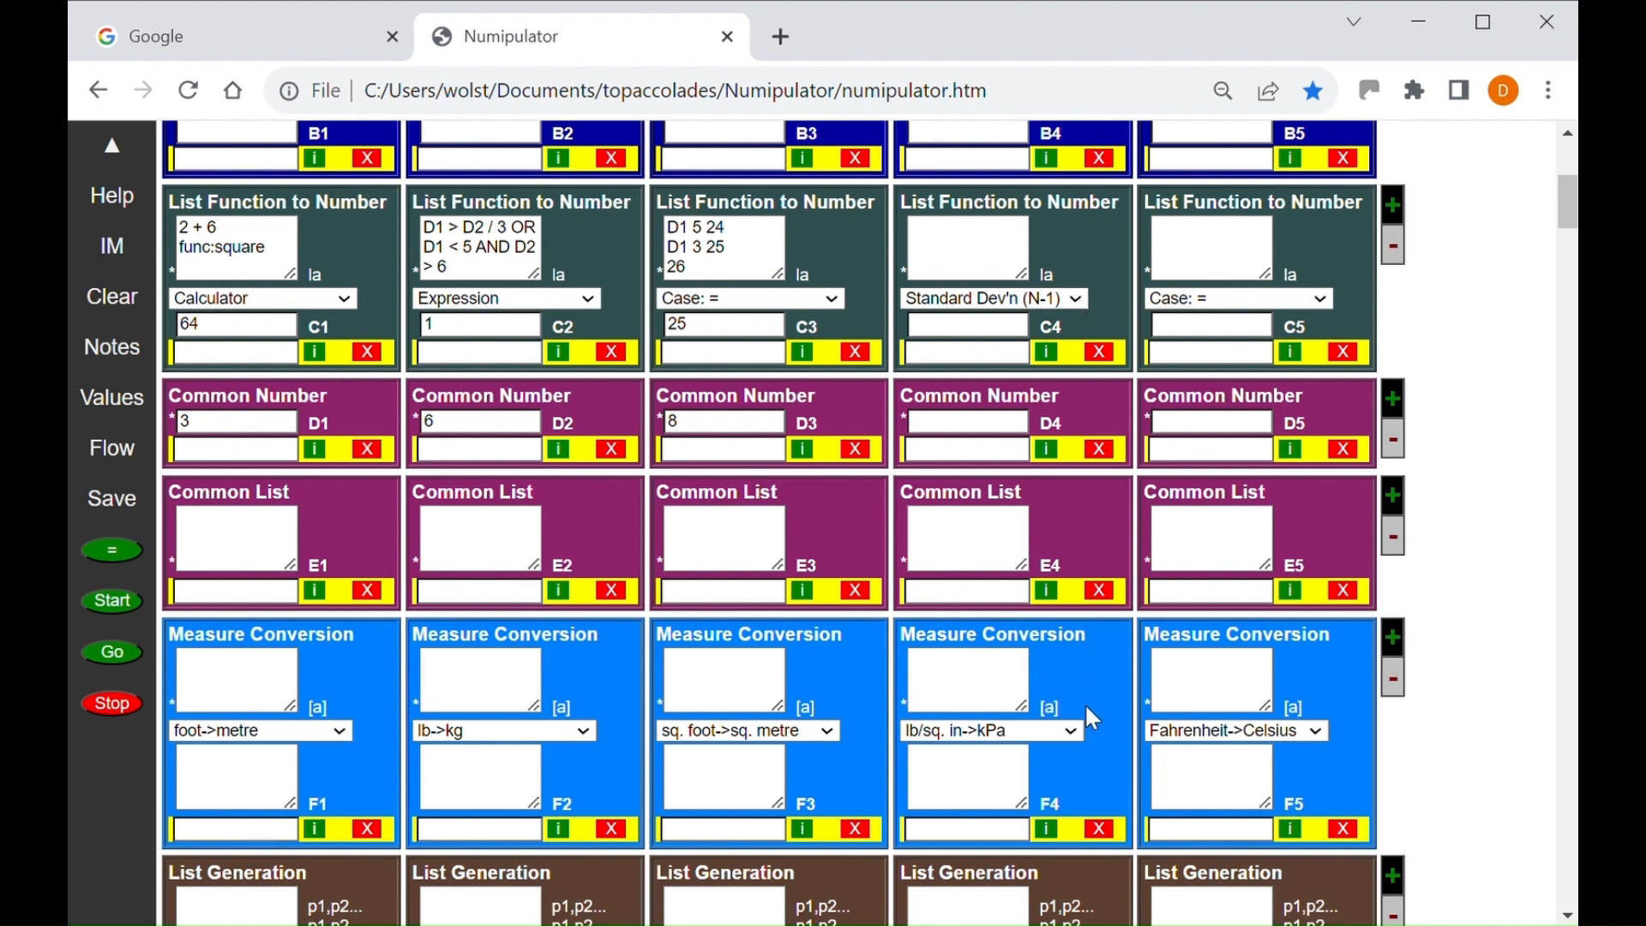
Set C4's function to "Case: Comp", enter the list lines "D1 > 5 24", "D1 <= 6 25" and "27", and recalculate
{"action": "left_click", "coordinate": [988, 620]}
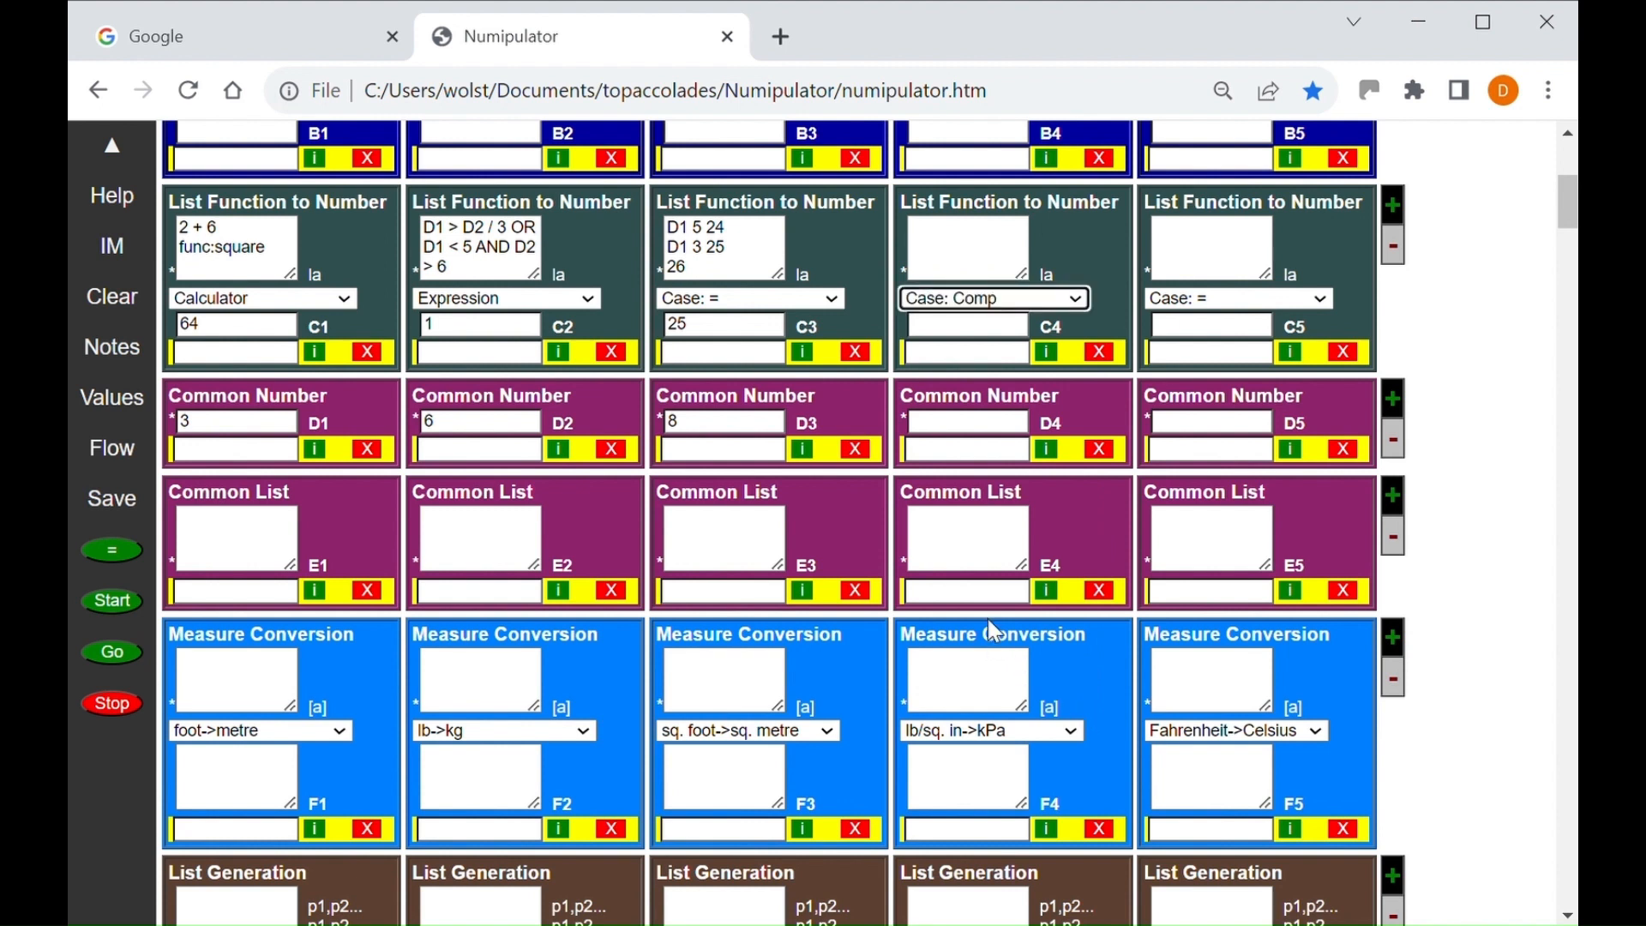
{"action": "left_click", "coordinate": [948, 259]}
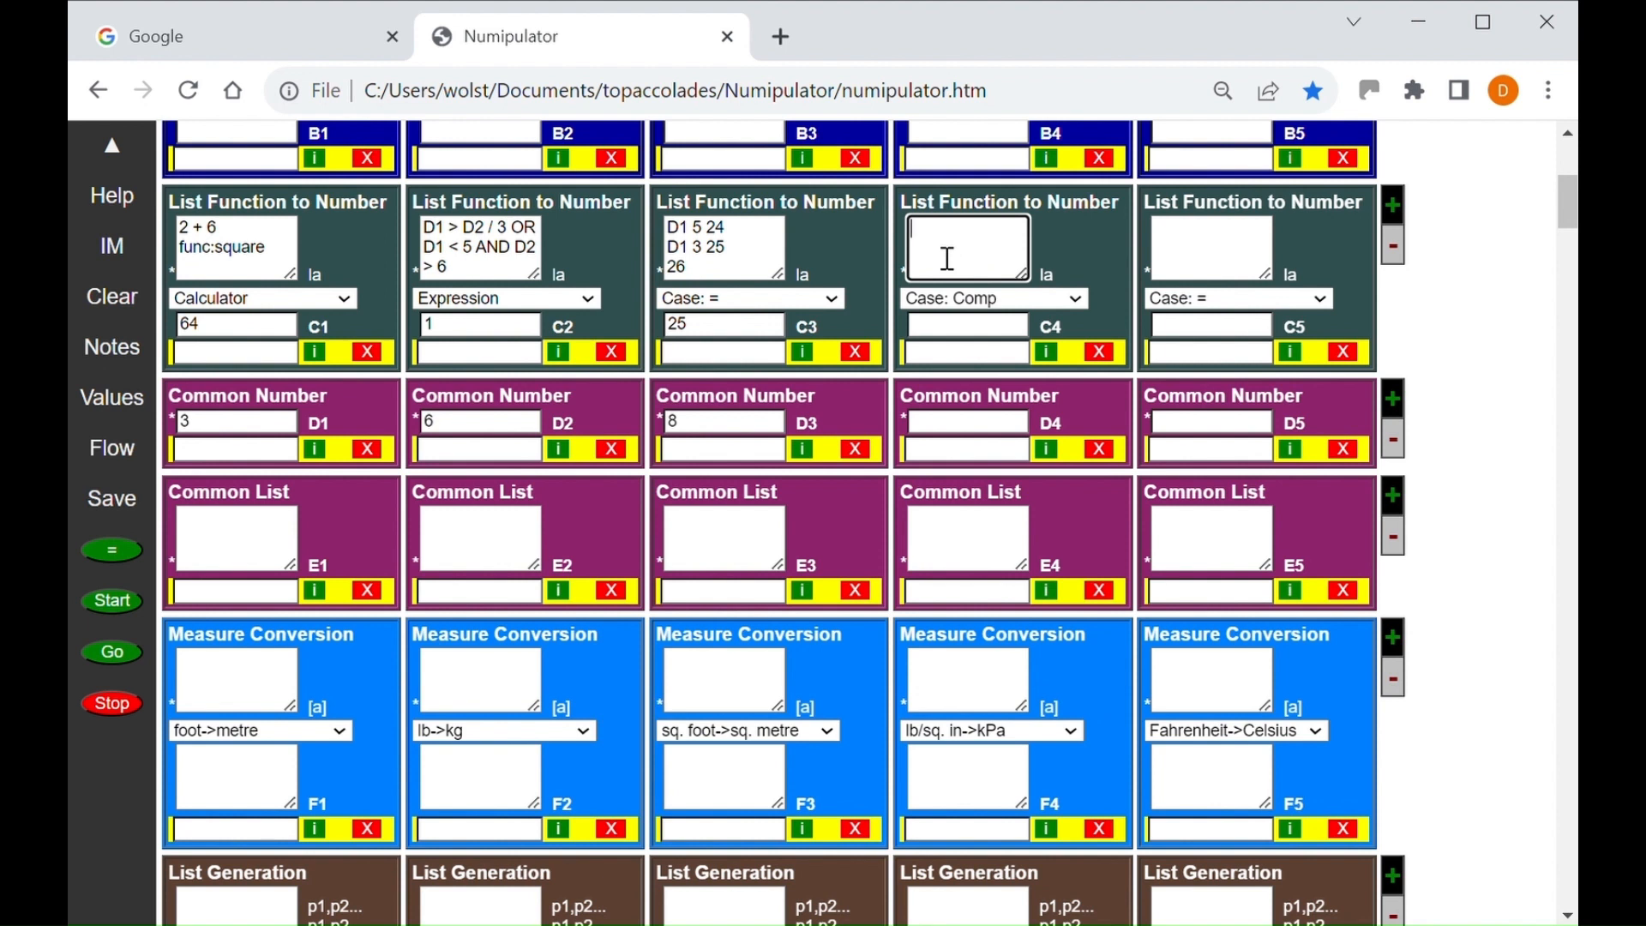
{"action": "type", "text": "D1 > 5 24"}
{"action": "key", "text": "Return"}
{"action": "type", "text": "D1"}
{"action": "type", "text": " <"}
{"action": "type", "text": "="}
{"action": "type", "text": " 6"}
{"action": "type", "text": " 25"}
{"action": "type", "text": "2"}
{"action": "type", "text": "7"}
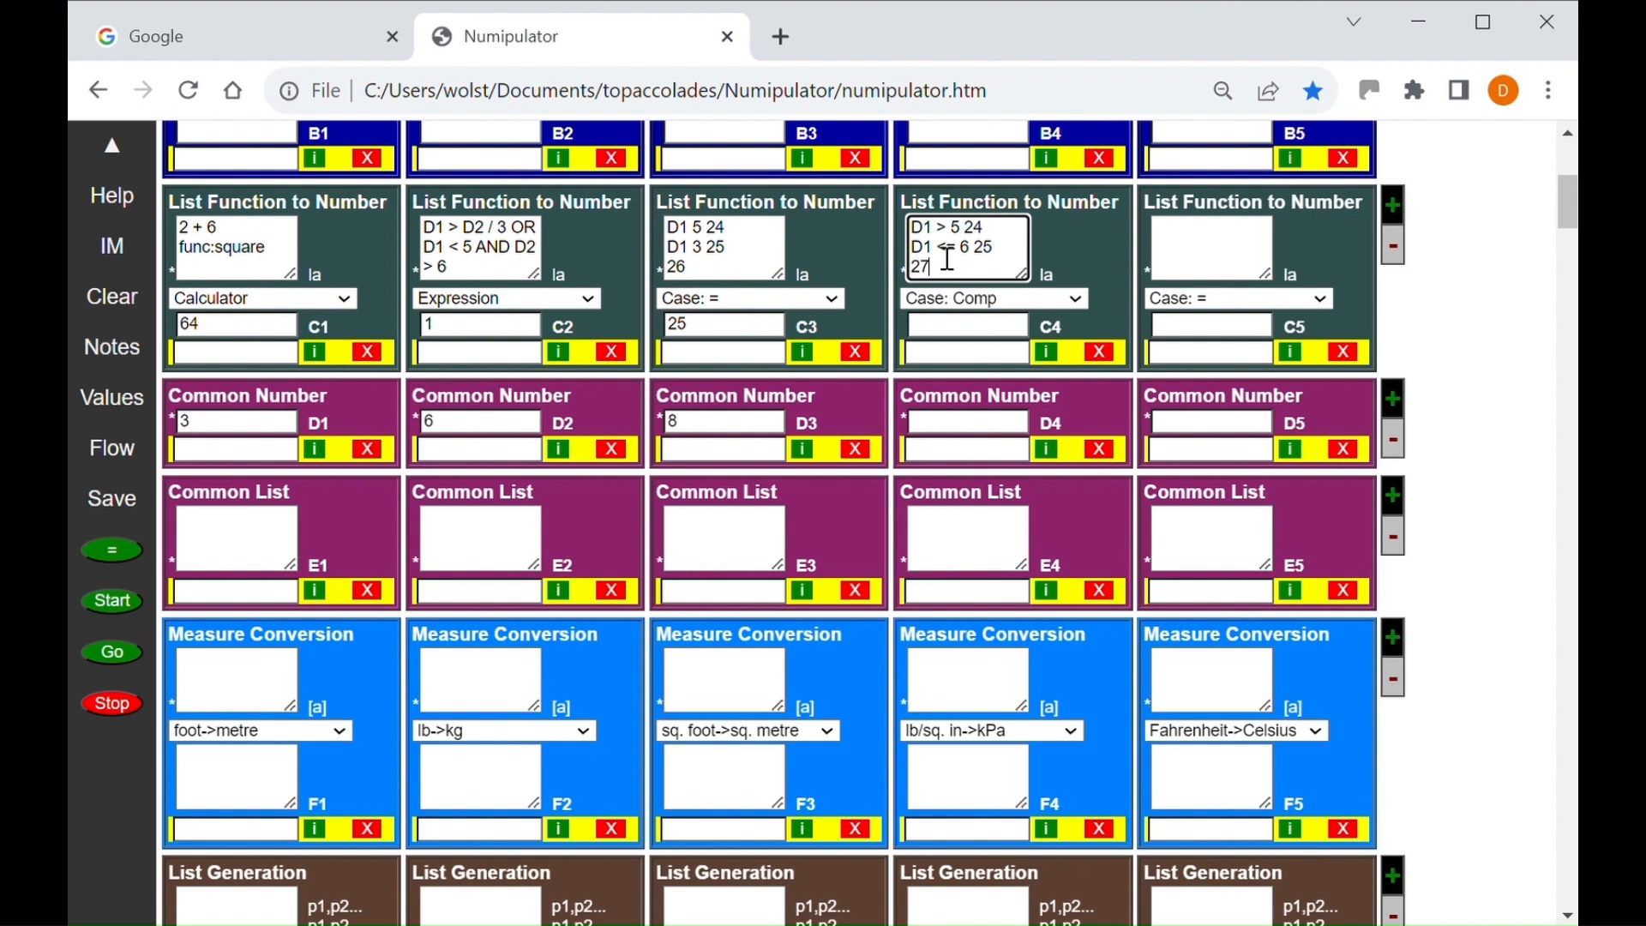
{"action": "left_click", "coordinate": [120, 558]}
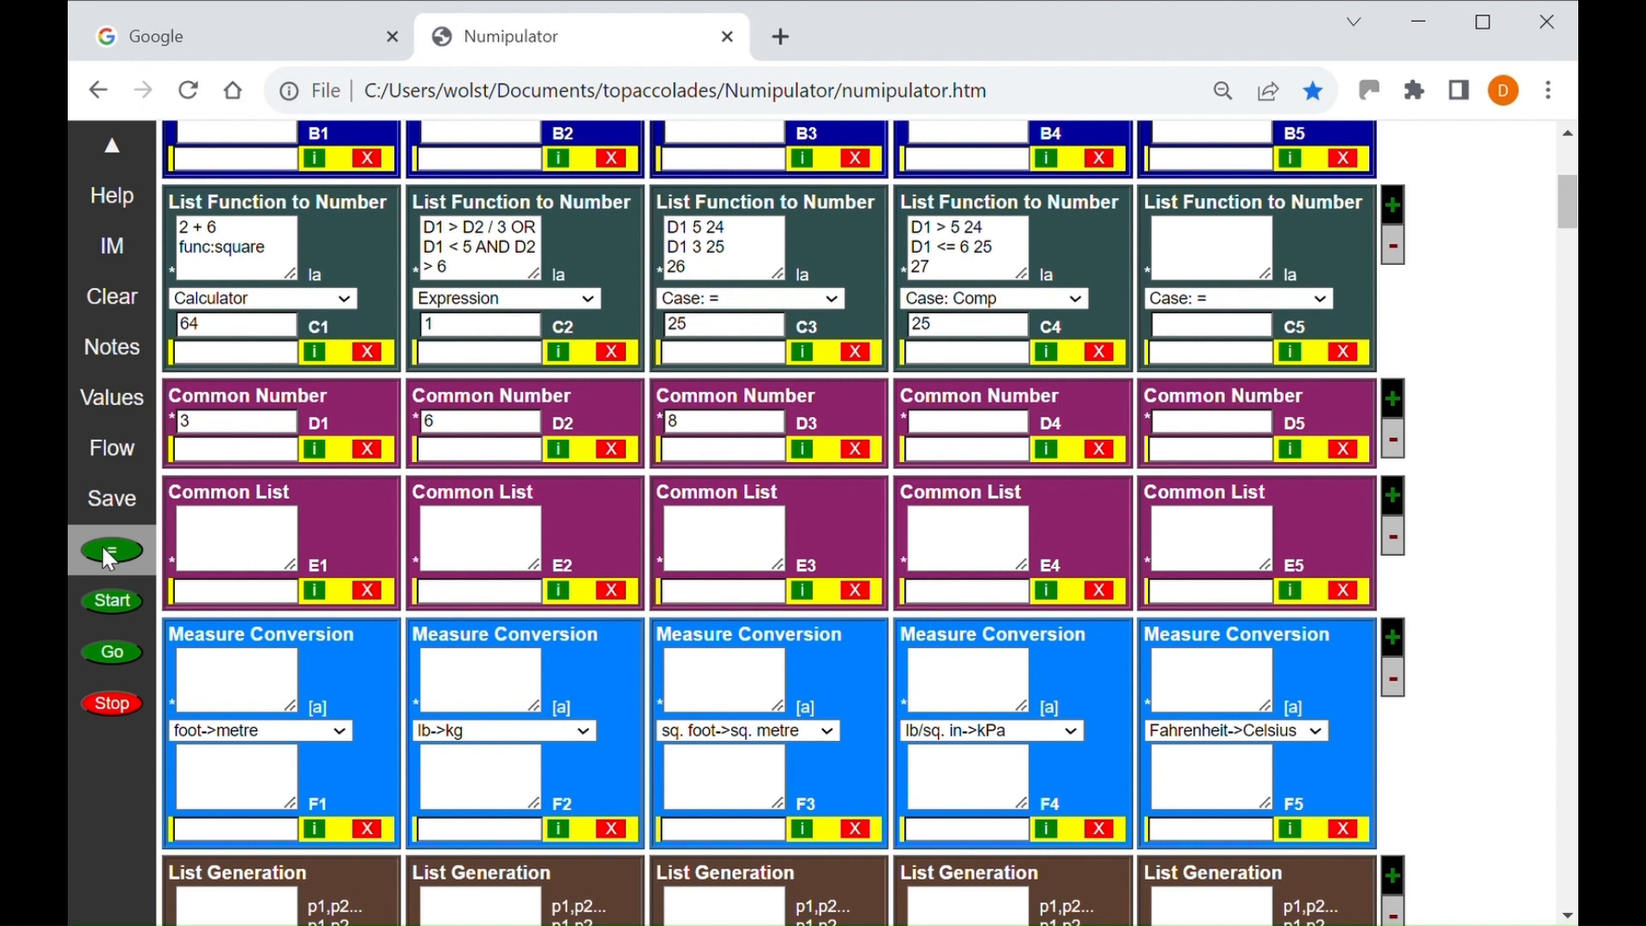
Set the common number D1 to 5 and recalculate
{"action": "left_click", "coordinate": [103, 550]}
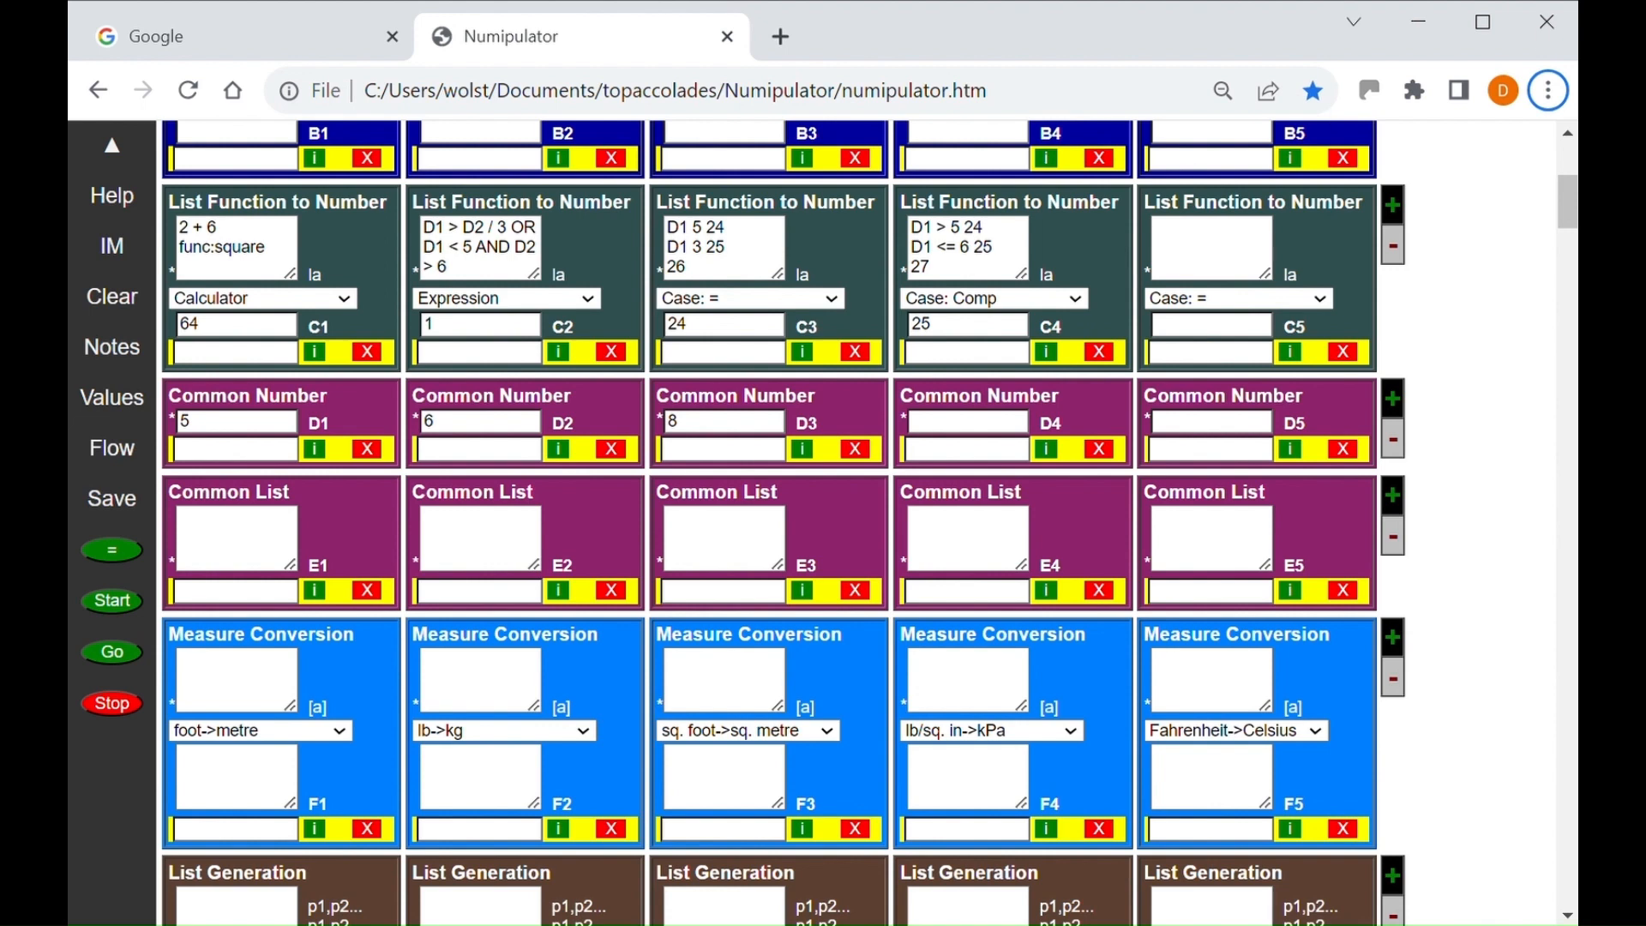
Start the Alien Invasion game in the Animation Zone
{"action": "left_click", "coordinate": [114, 605]}
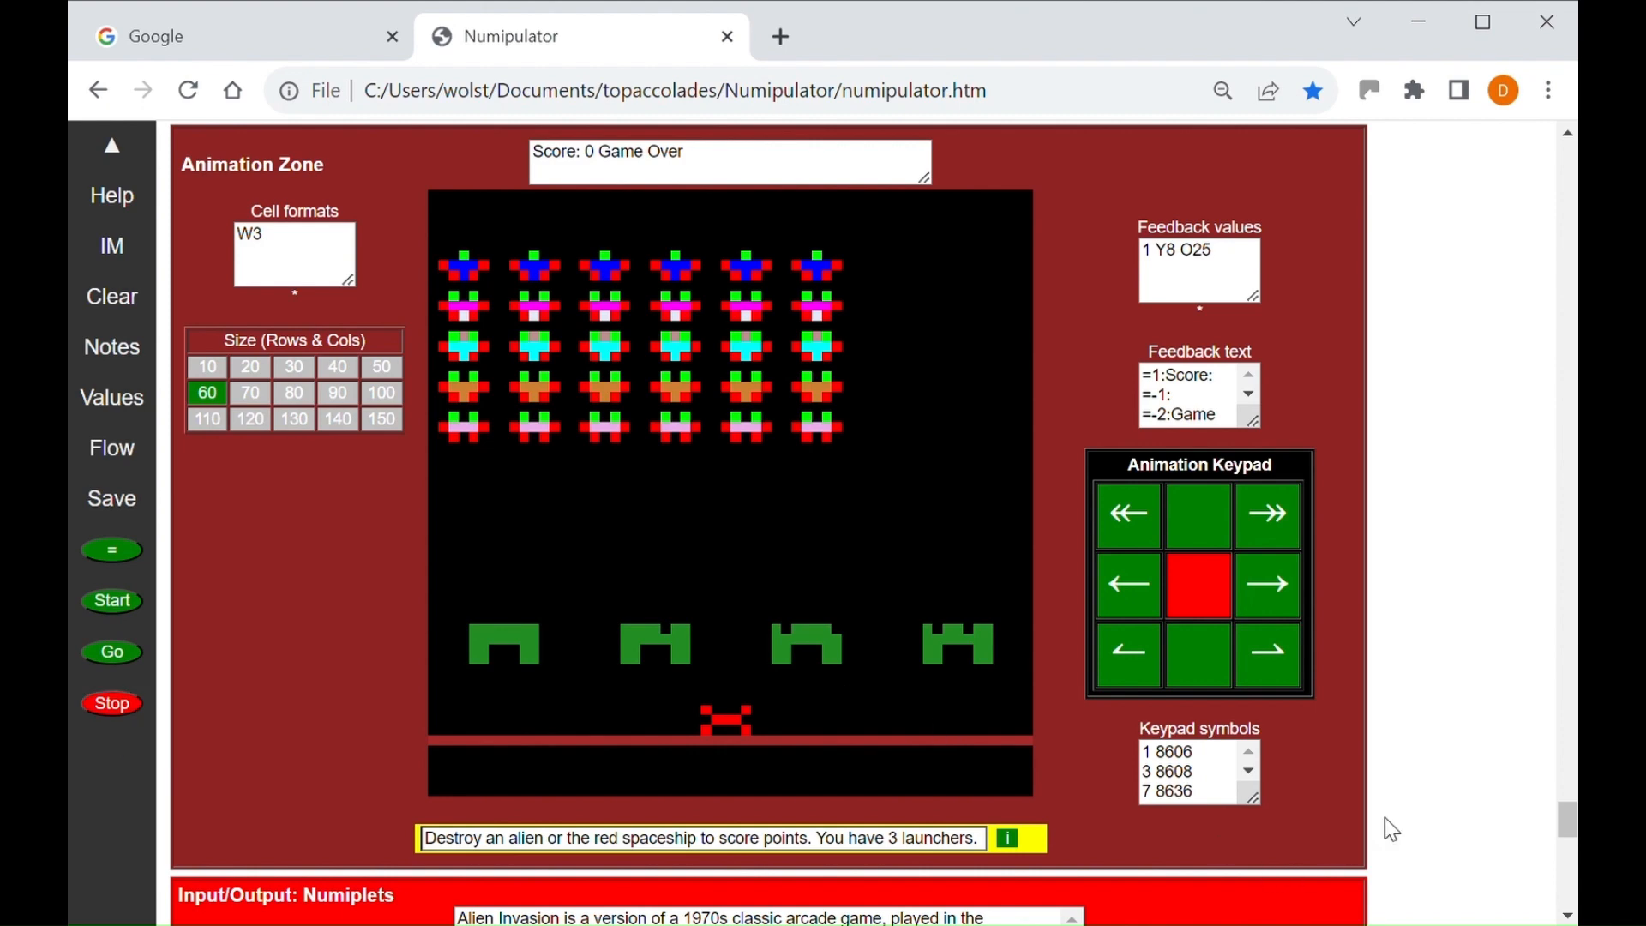
Create the Alien Invasion numiplet in the Output box, then select and copy its entire code
{"action": "left_click_drag", "start_coordinate": [1558, 816], "coordinate": [1570, 857]}
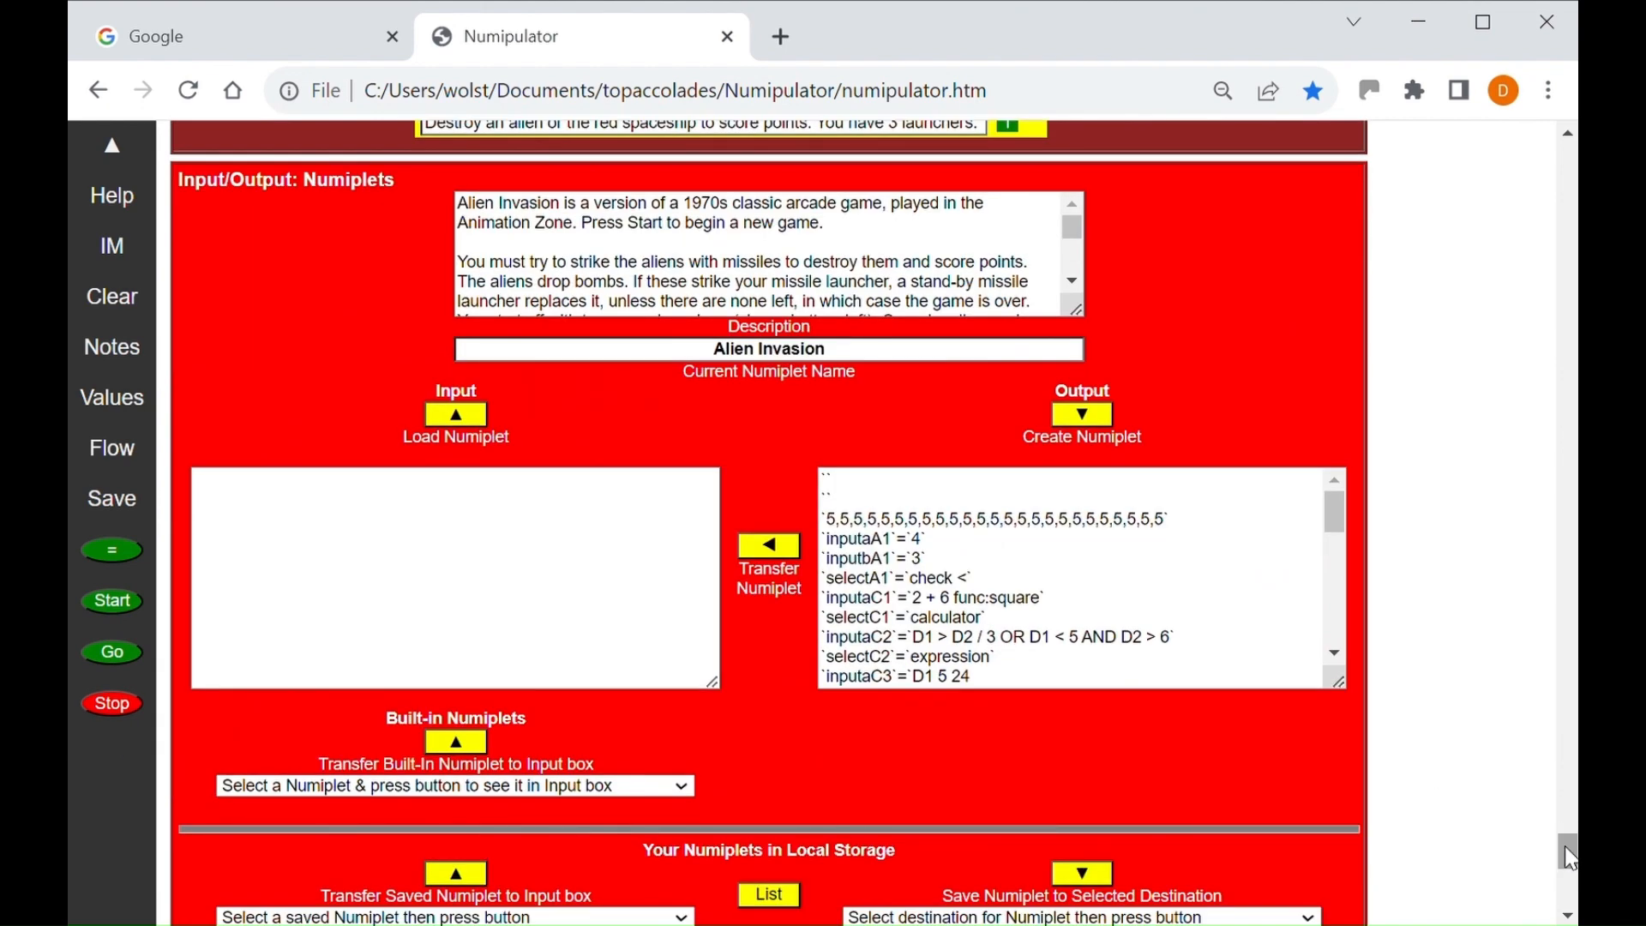
{"action": "left_click", "coordinate": [1088, 417]}
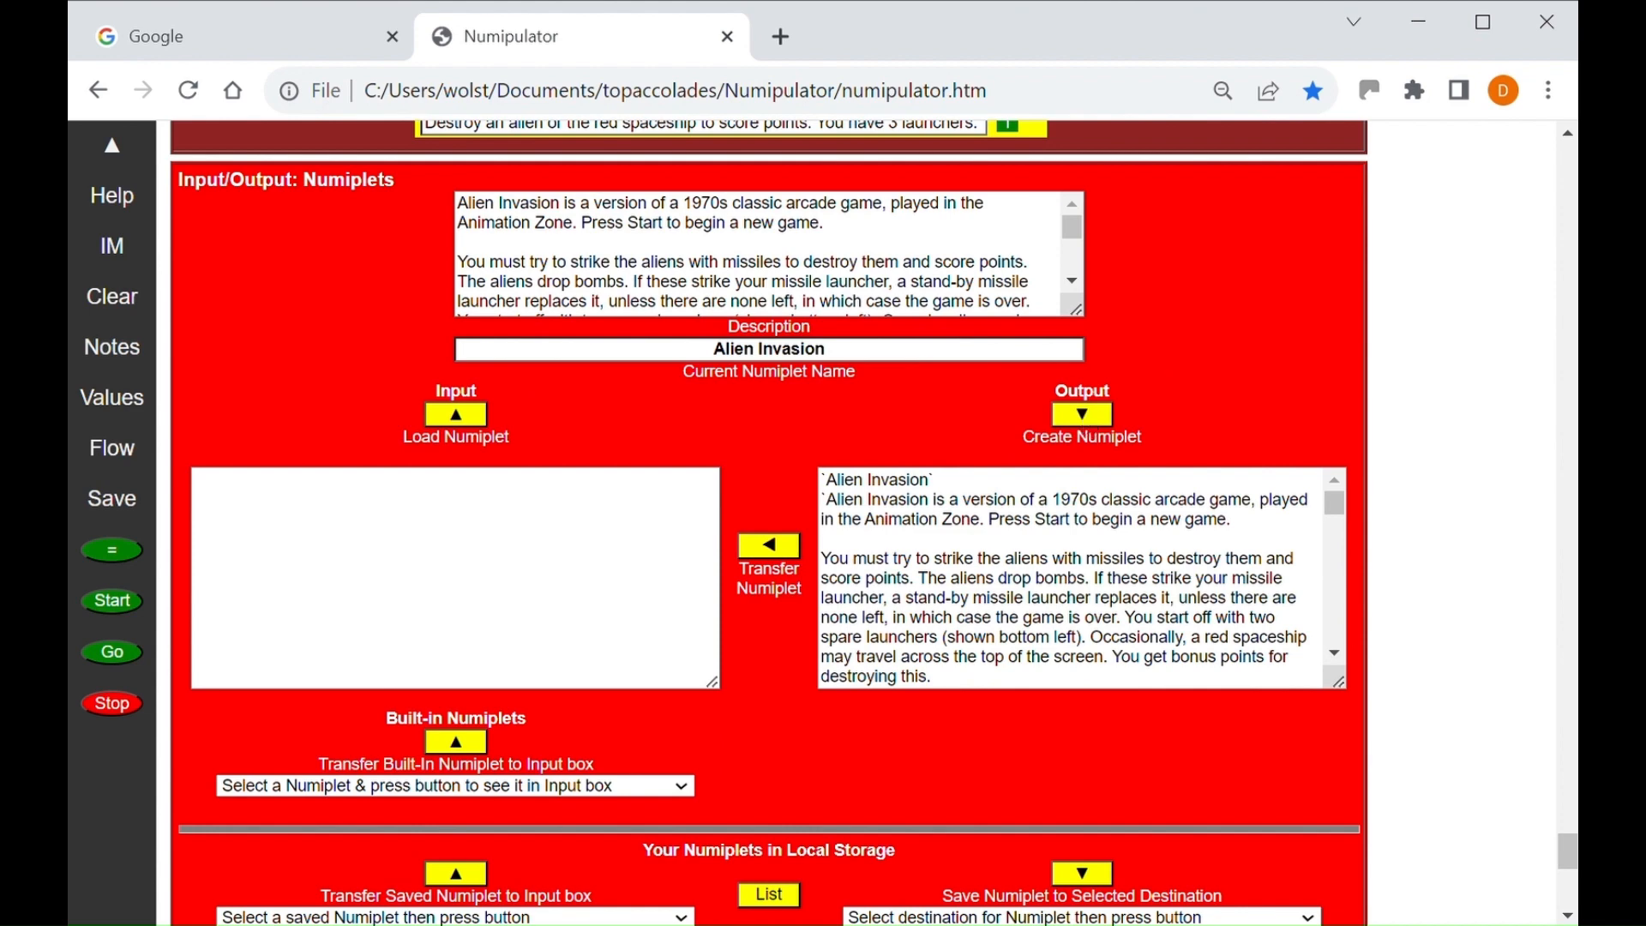
{"action": "left_click_drag", "start_coordinate": [343, 257], "coordinate": [798, 557]}
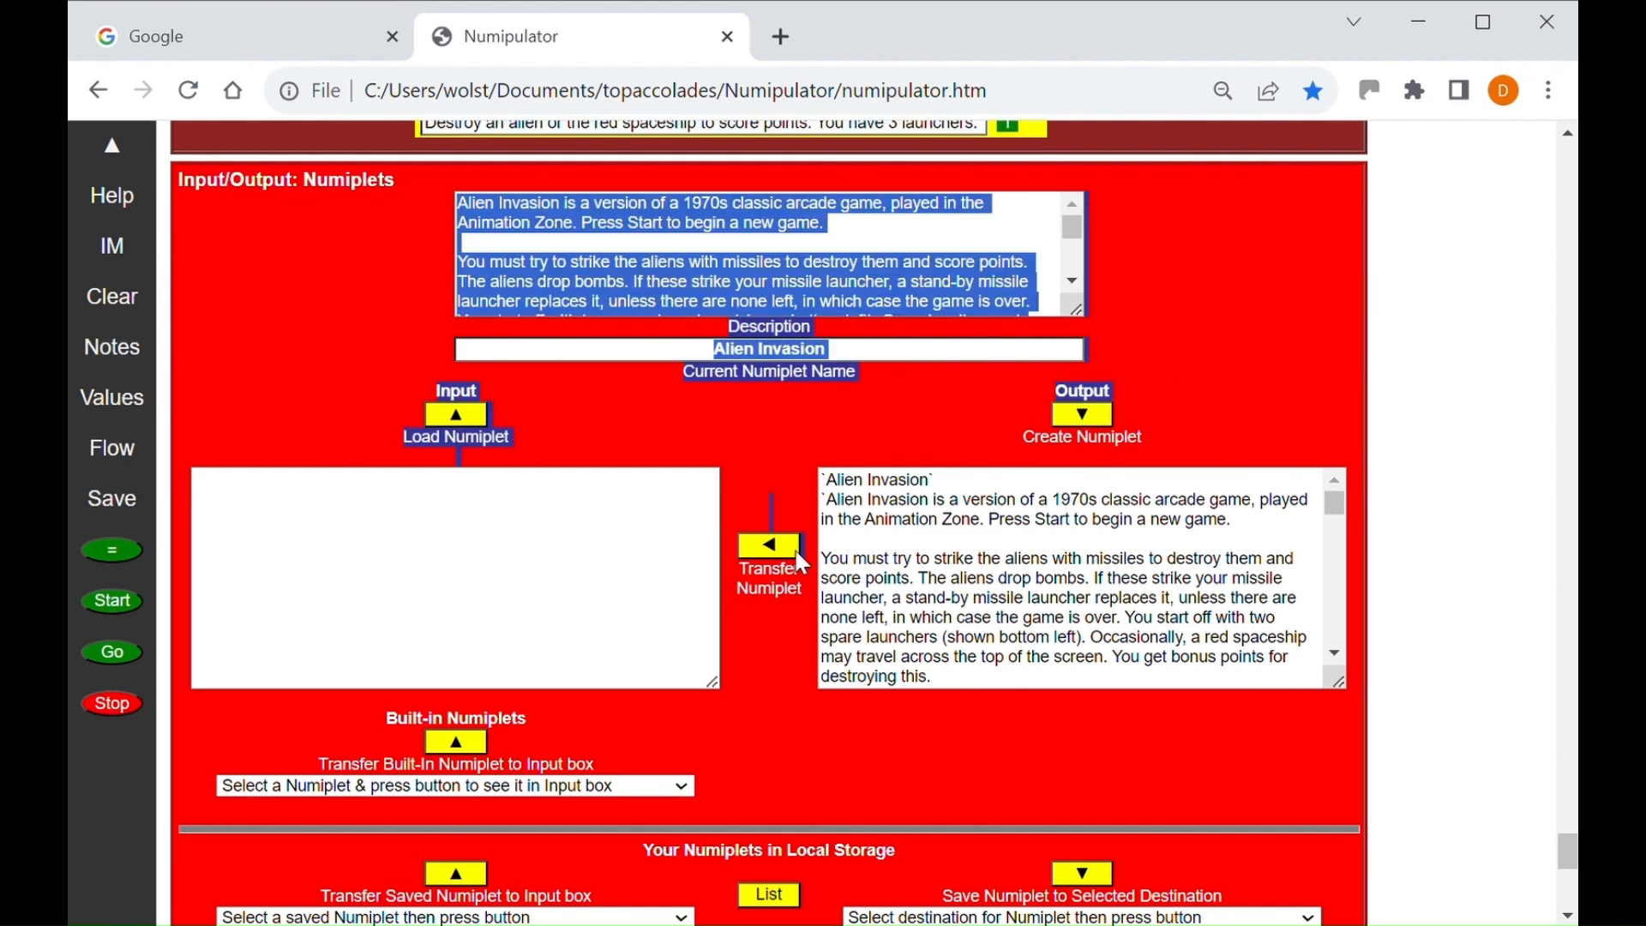
{"action": "left_click", "coordinate": [912, 538]}
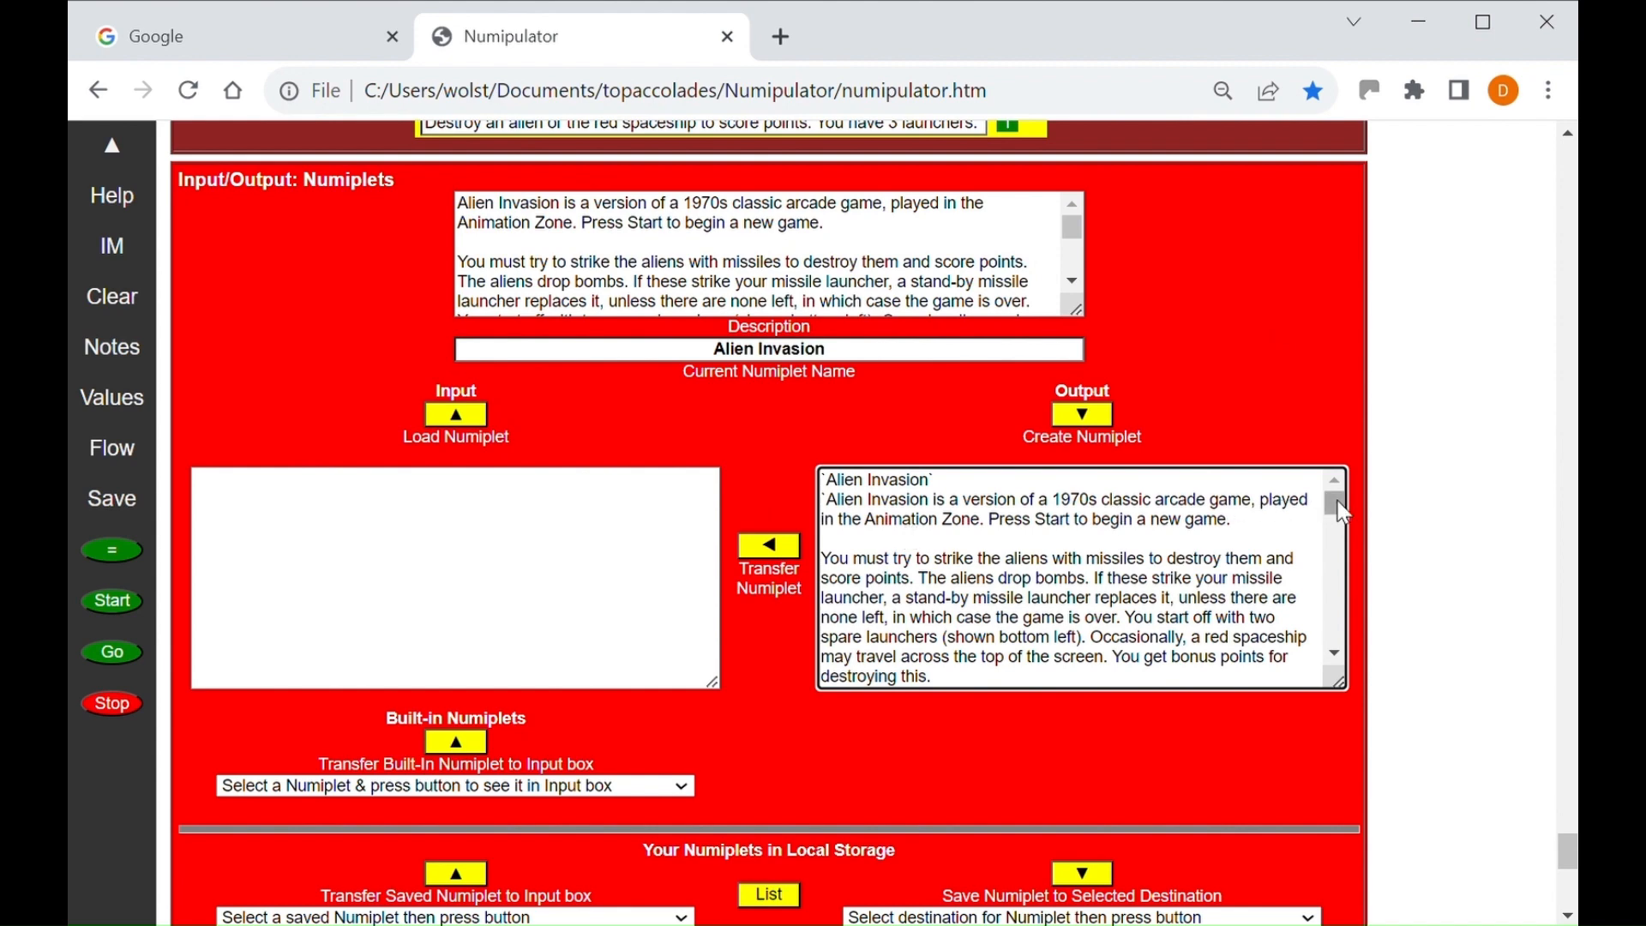
{"action": "left_click_drag", "start_coordinate": [1344, 513], "coordinate": [1327, 464]}
{"action": "key", "text": "ctrl+a"}
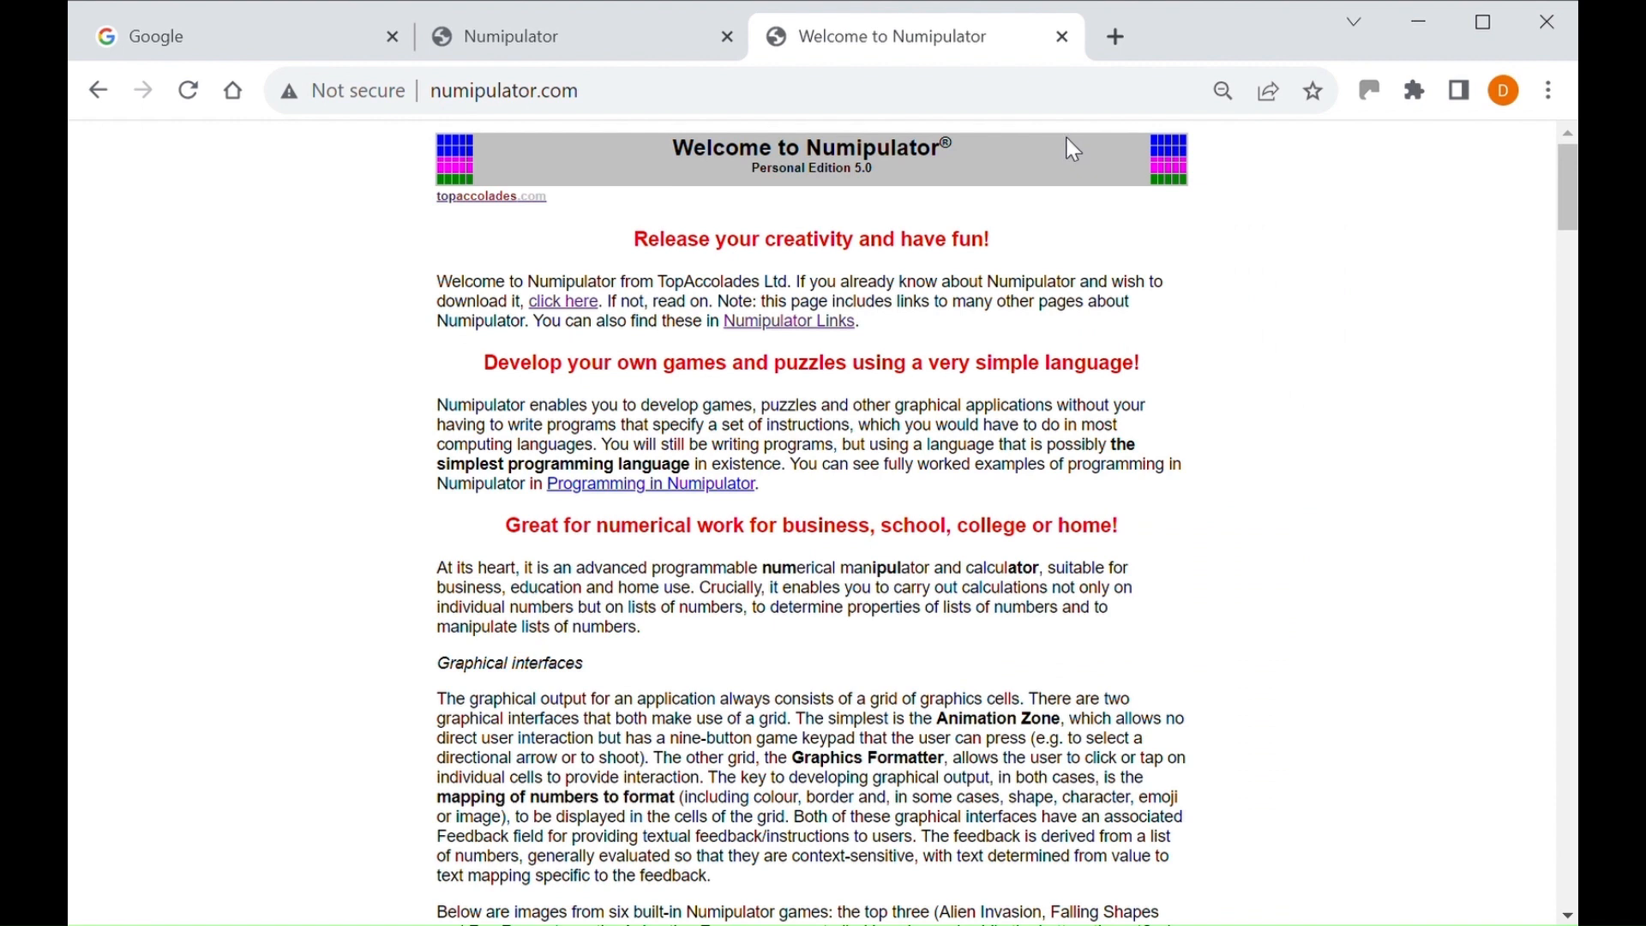
Open the Numipulator Standalone Maker from the welcome page and create an app from the pasted Alien Invasion numiplet code
{"action": "left_click_drag", "start_coordinate": [1565, 214], "coordinate": [1510, 770]}
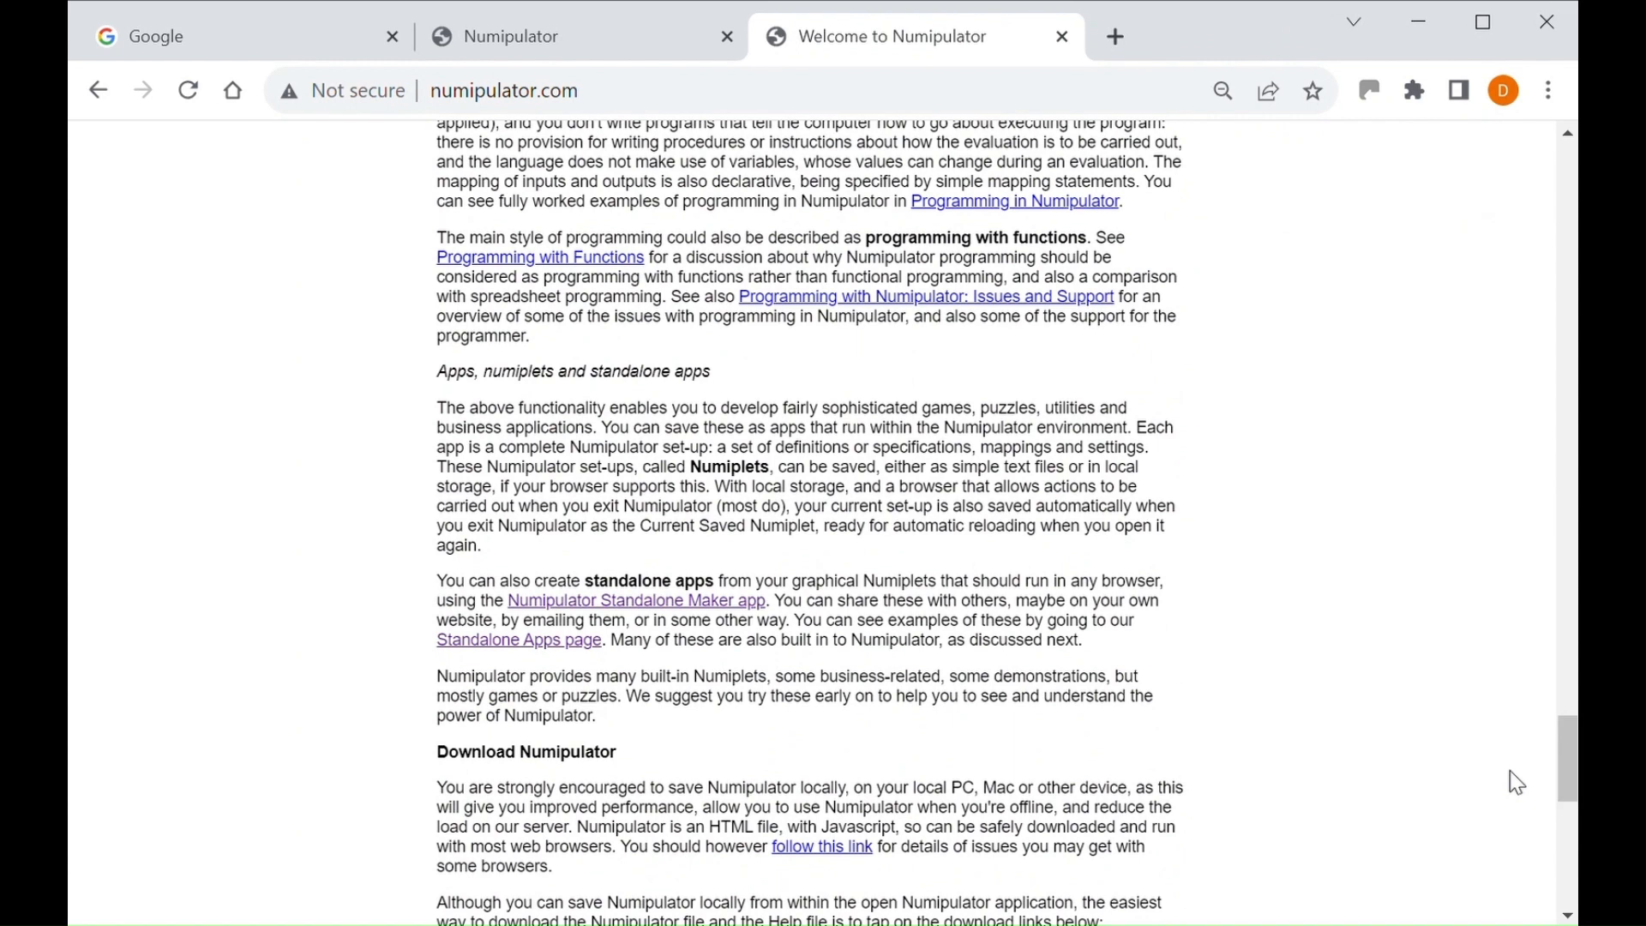
{"action": "left_click", "coordinate": [630, 604]}
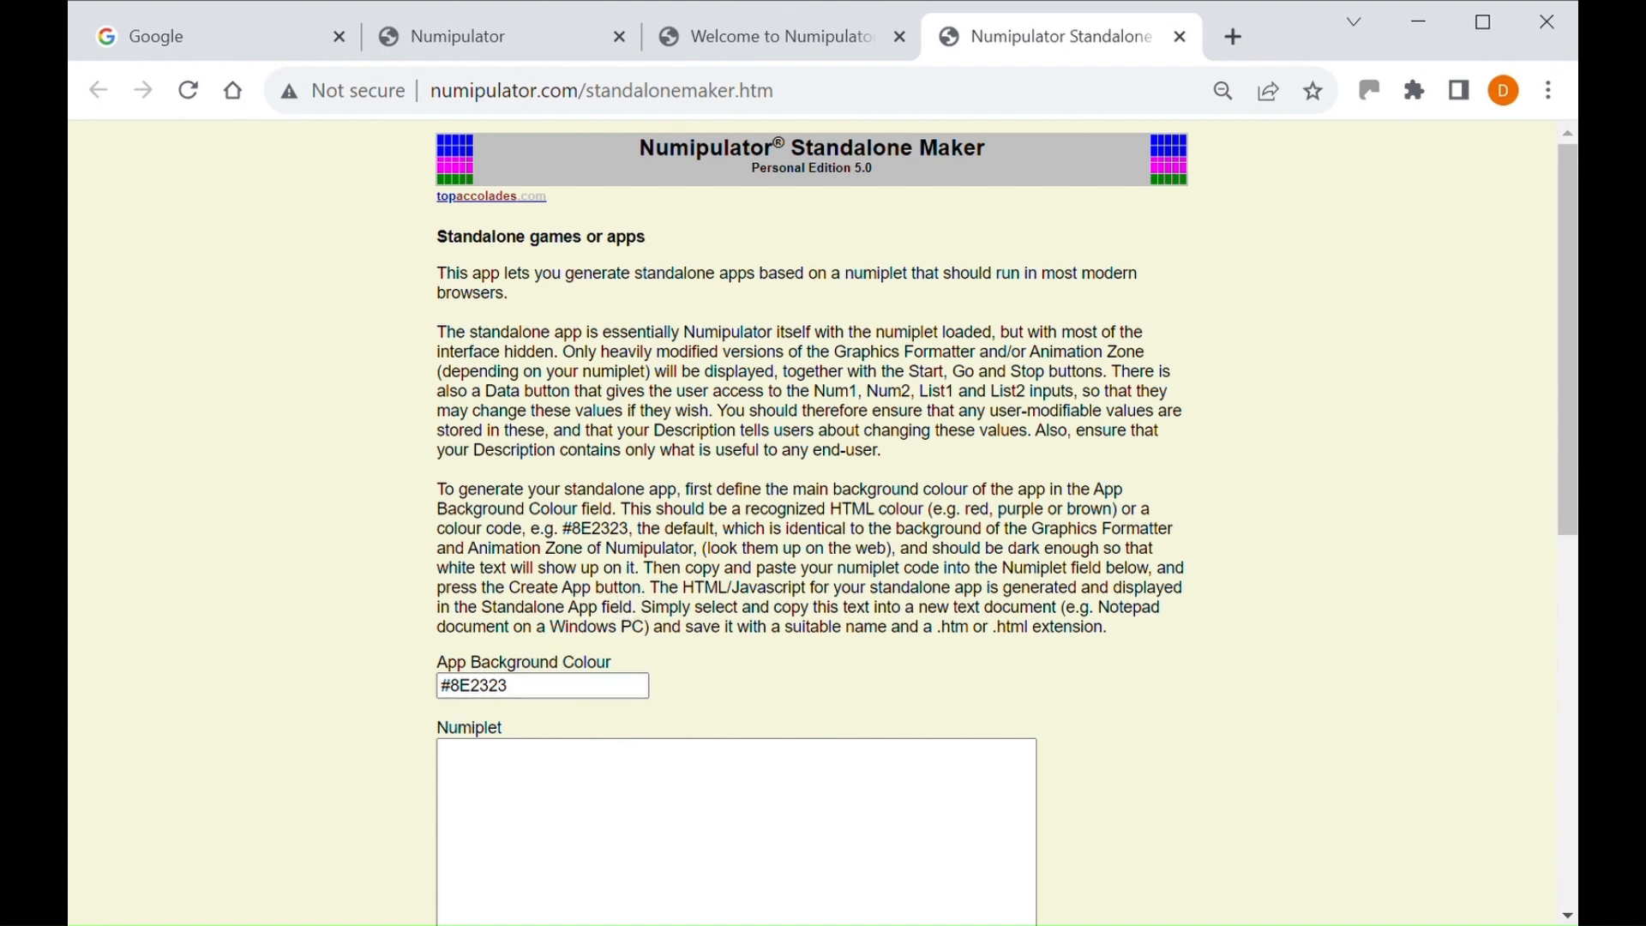
{"action": "left_click_drag", "start_coordinate": [1566, 281], "coordinate": [1565, 408]}
{"action": "left_click", "coordinate": [540, 522]}
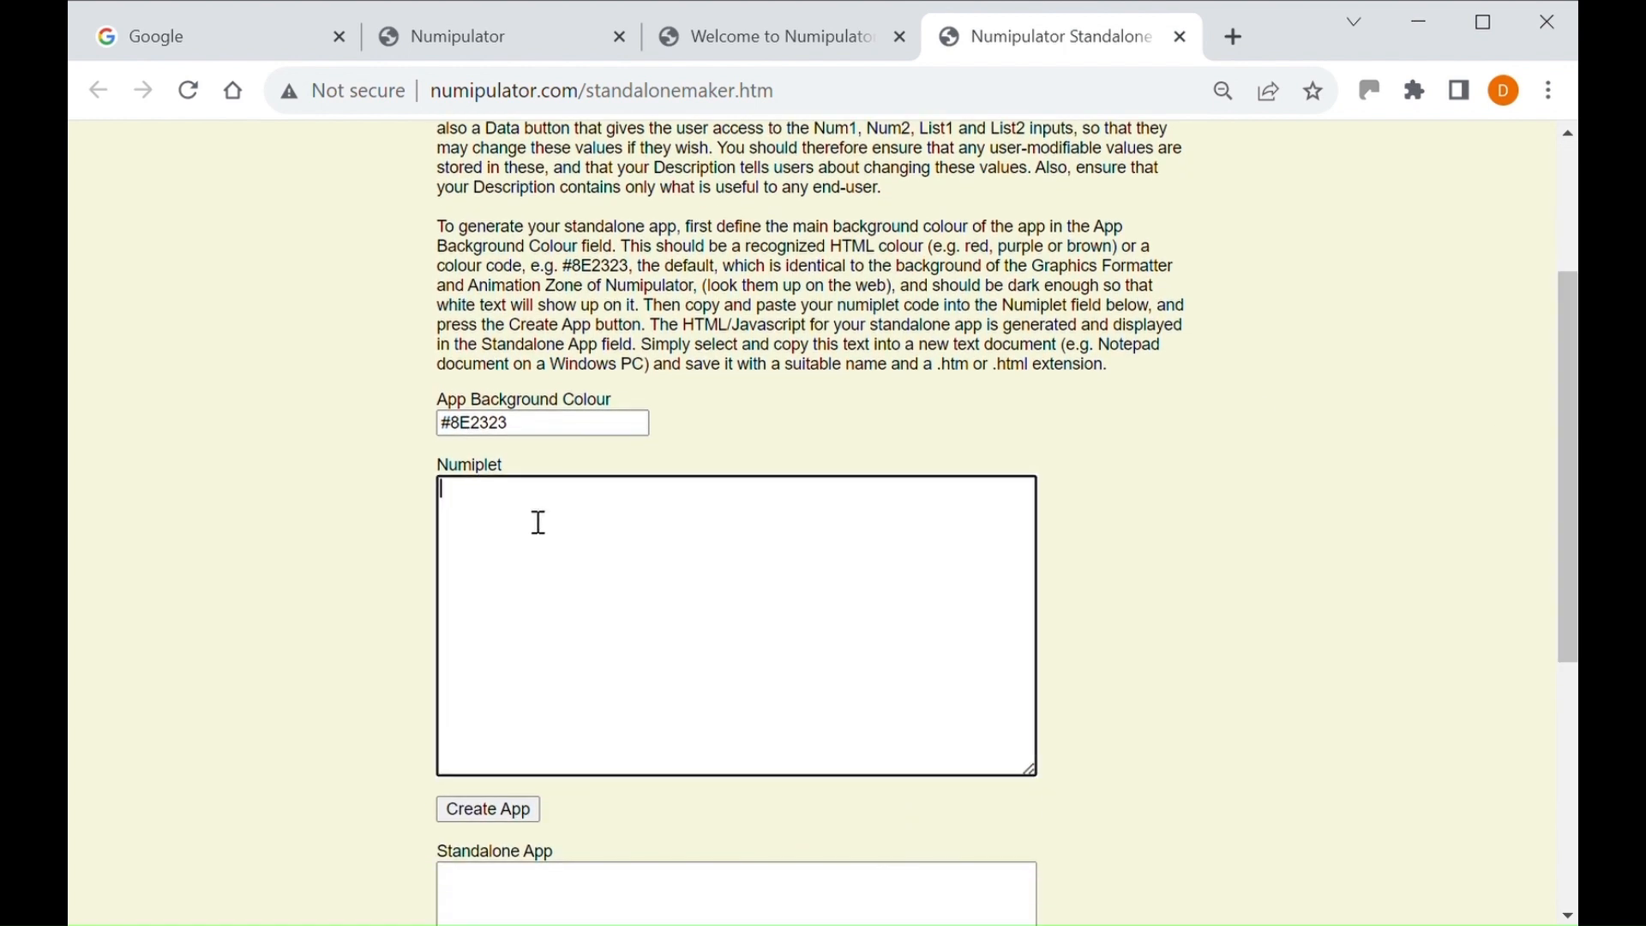
{"action": "key", "text": "ctrl+v"}
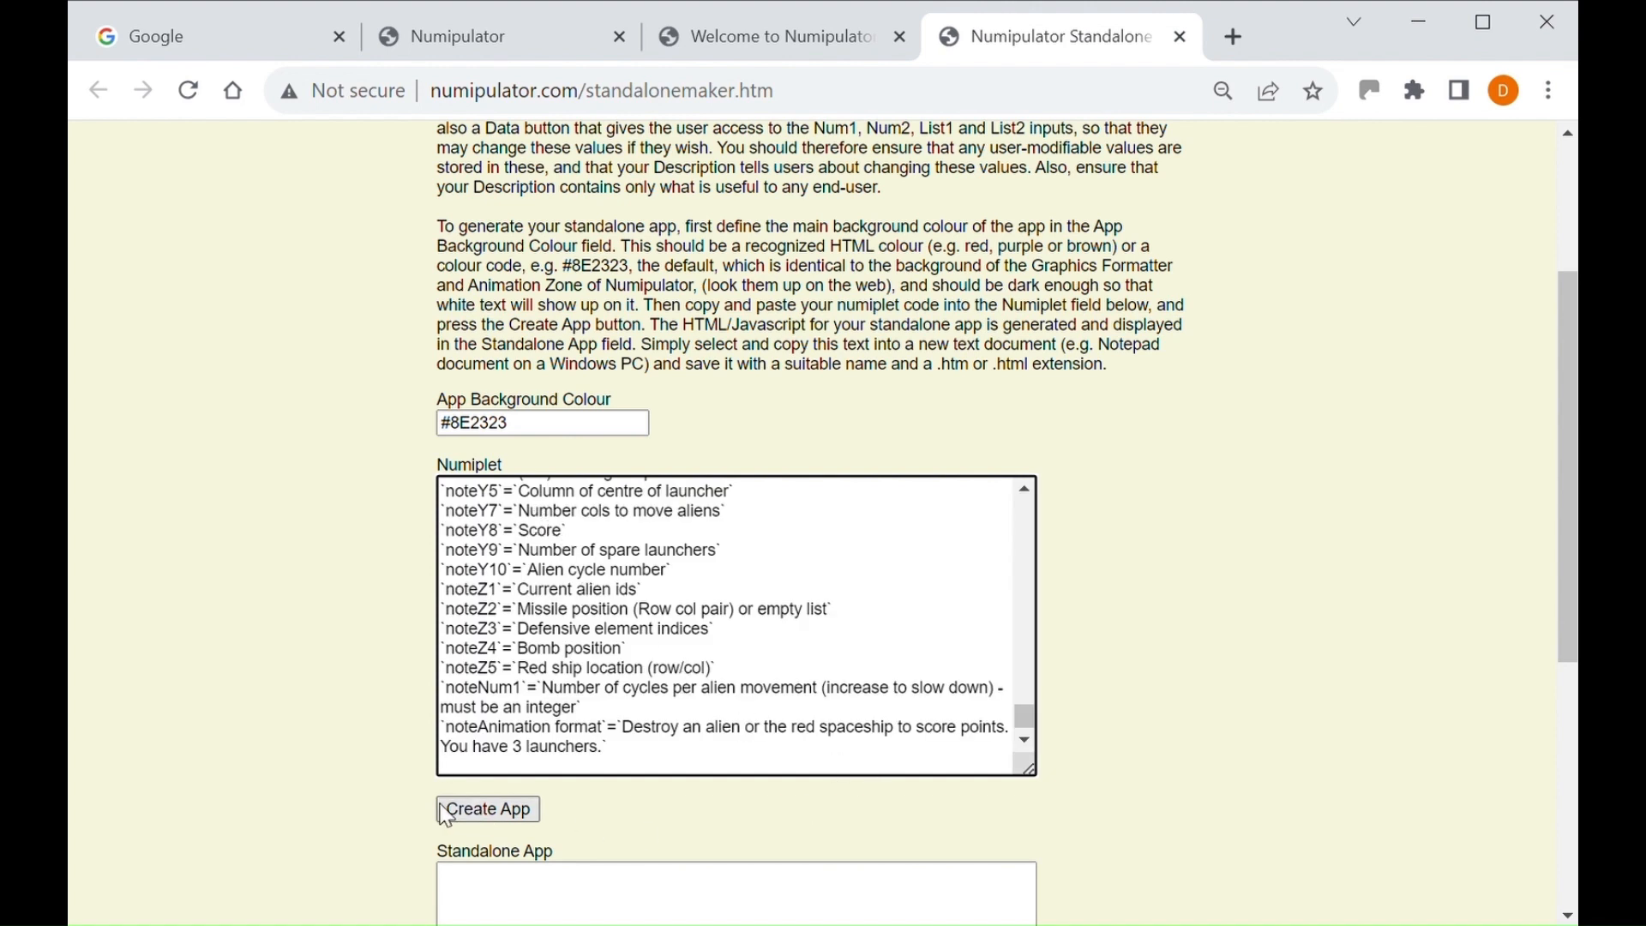
{"action": "left_click", "coordinate": [487, 812]}
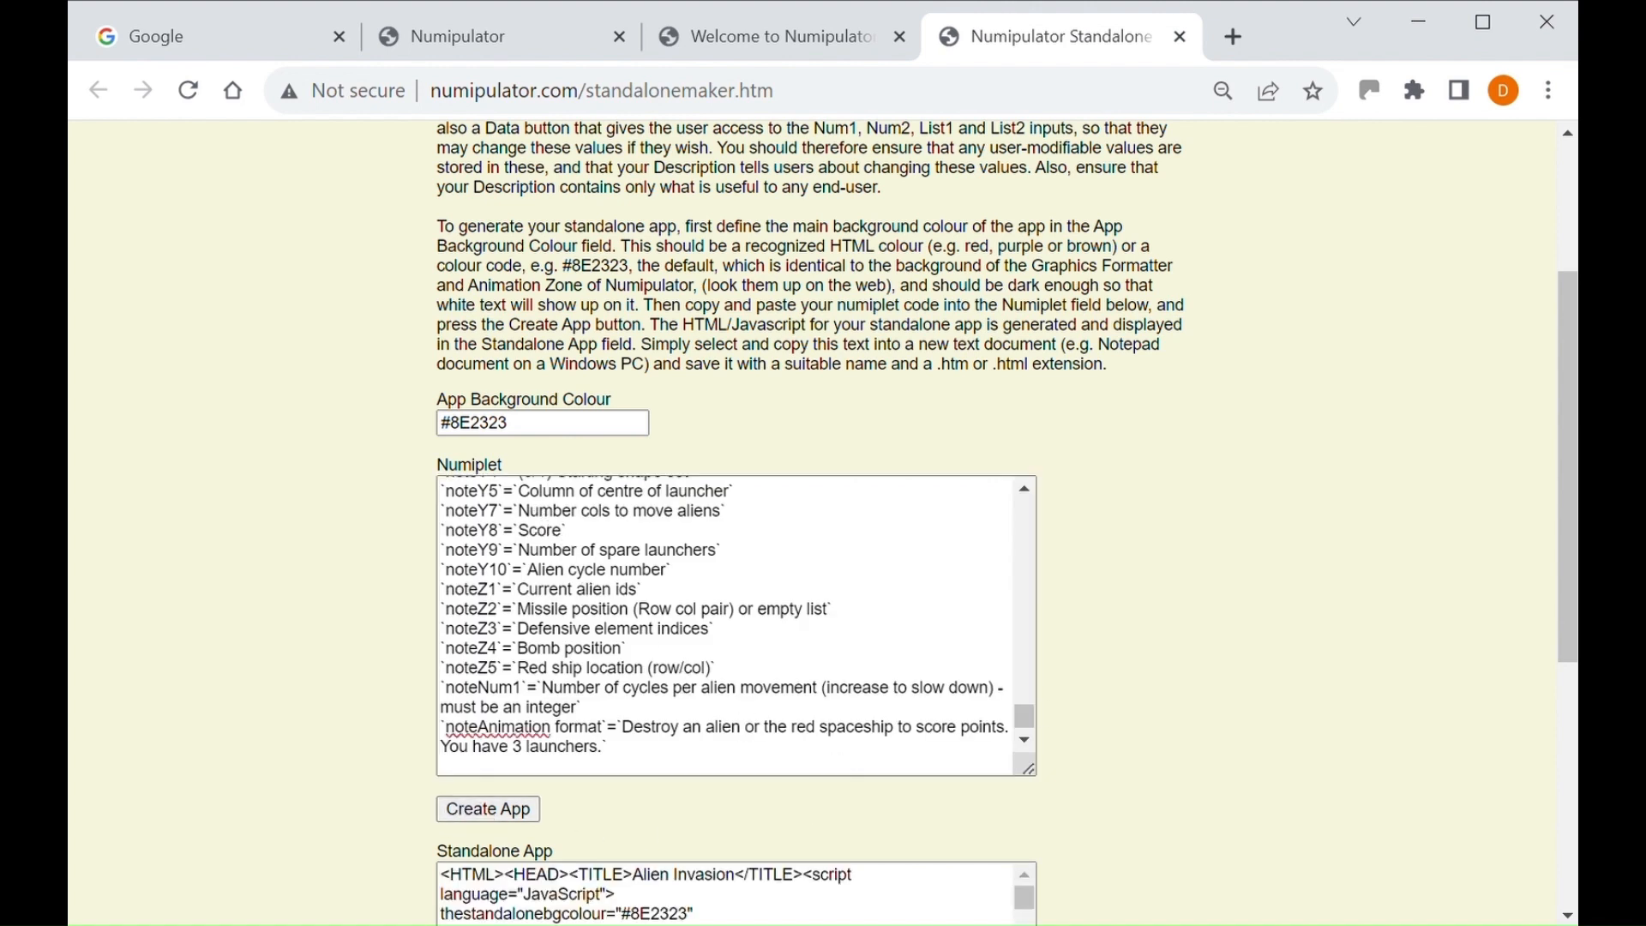
Select the entire generated Alien Invasion code in the Standalone App field
{"action": "left_click_drag", "start_coordinate": [1561, 487], "coordinate": [1568, 680]}
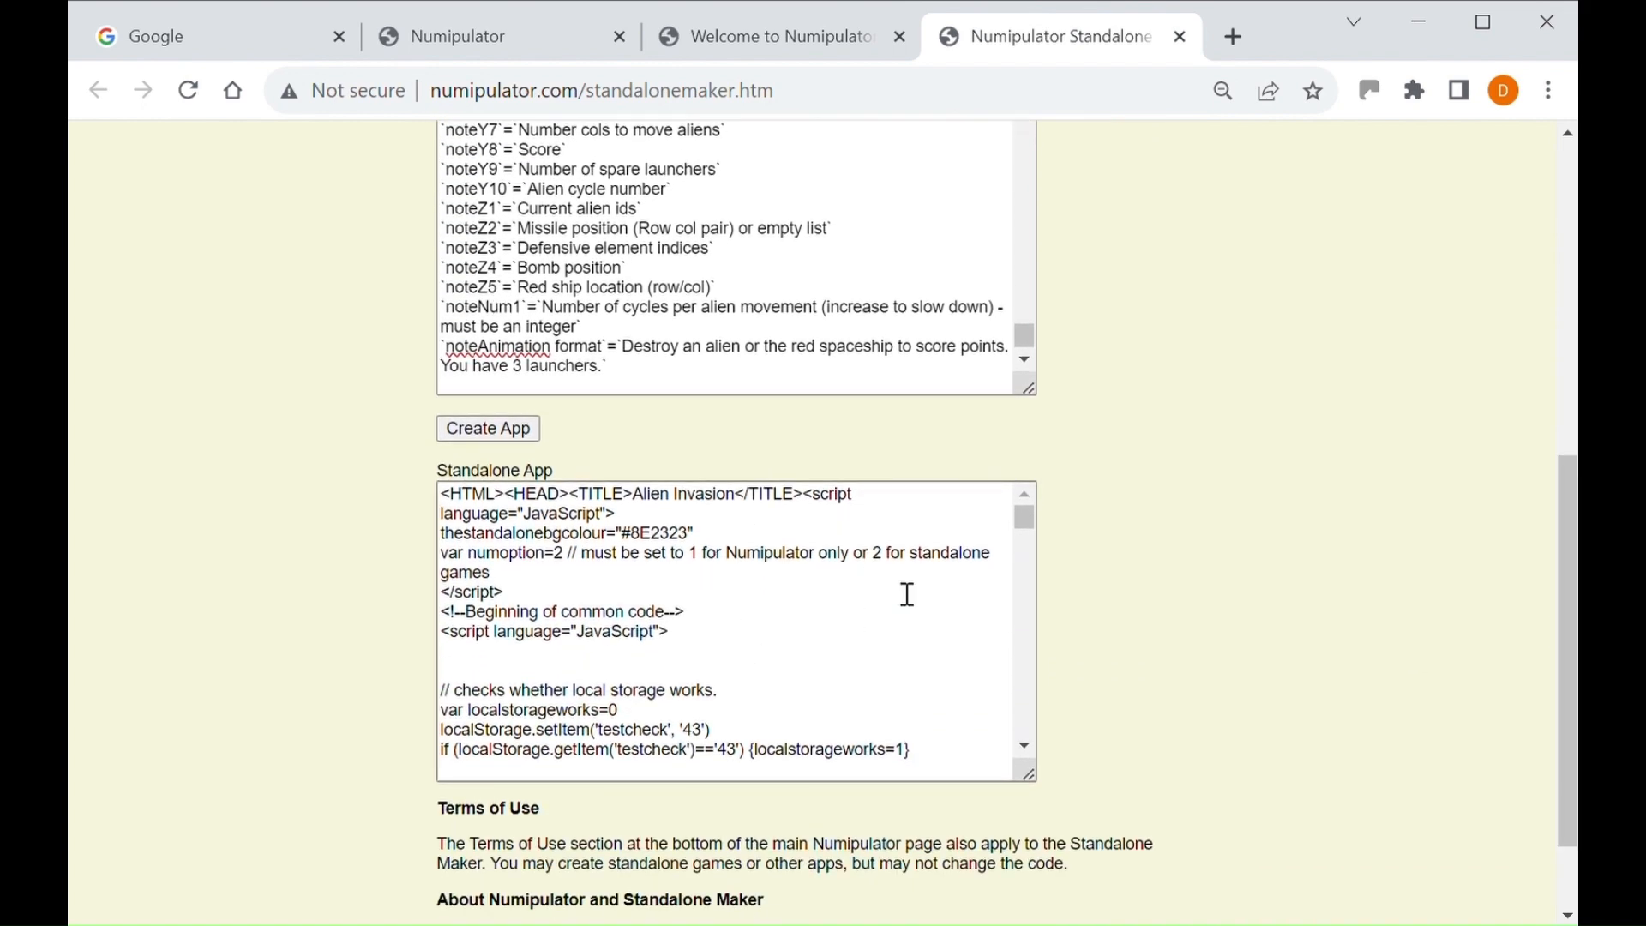
{"action": "left_click", "coordinate": [776, 659]}
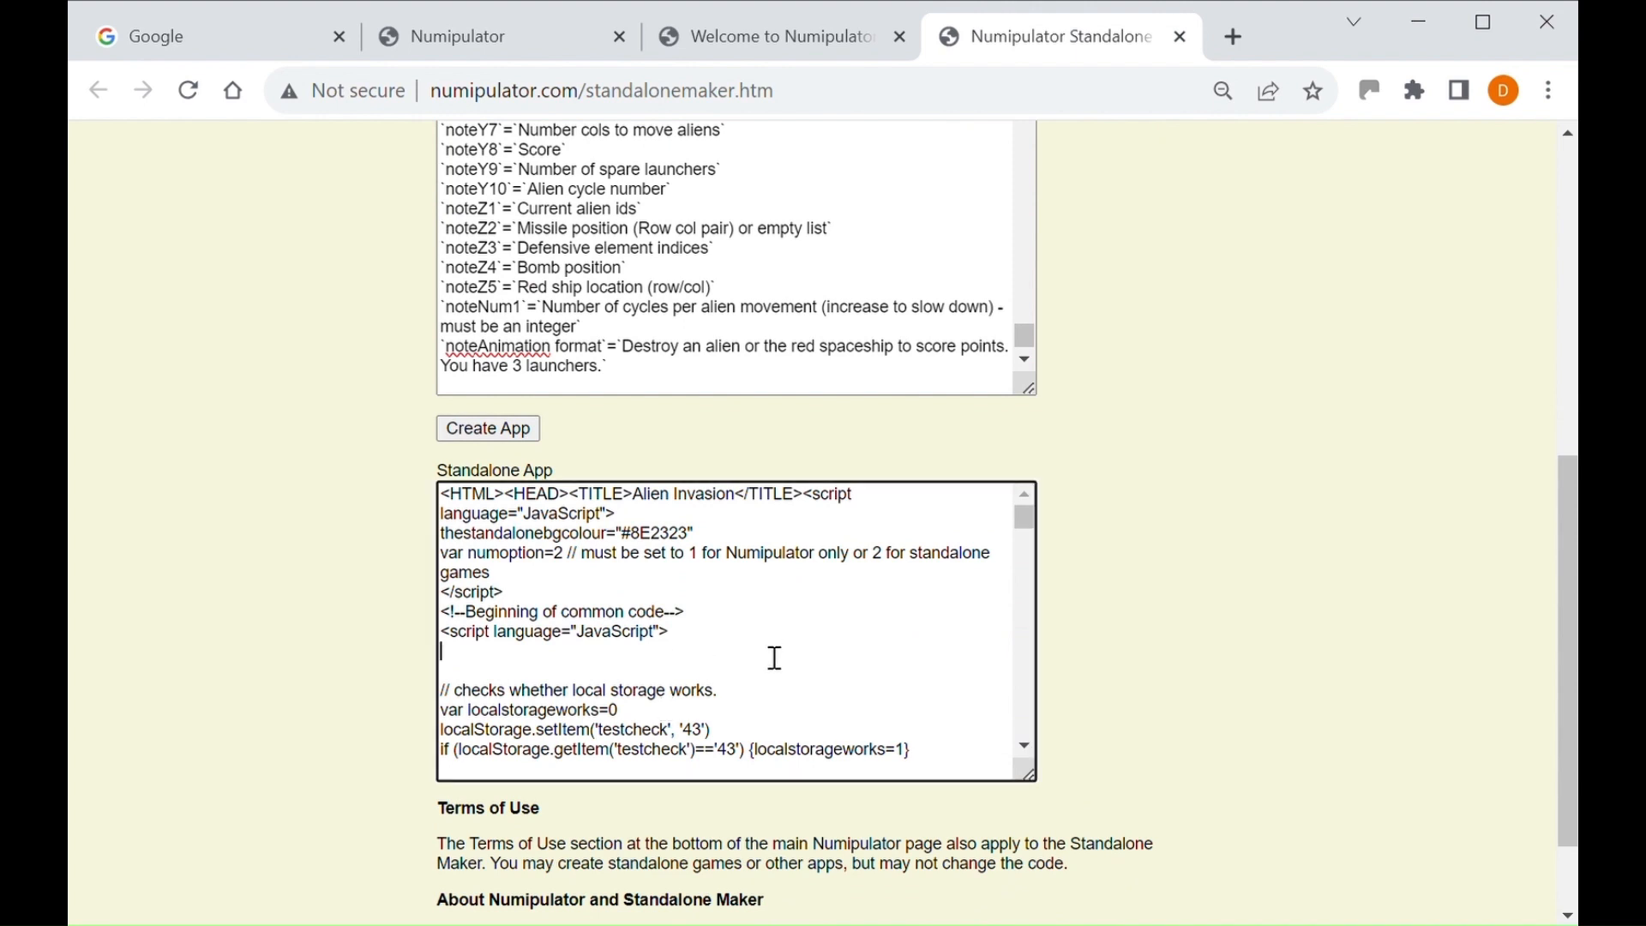
{"action": "key", "text": "ctrl+a"}
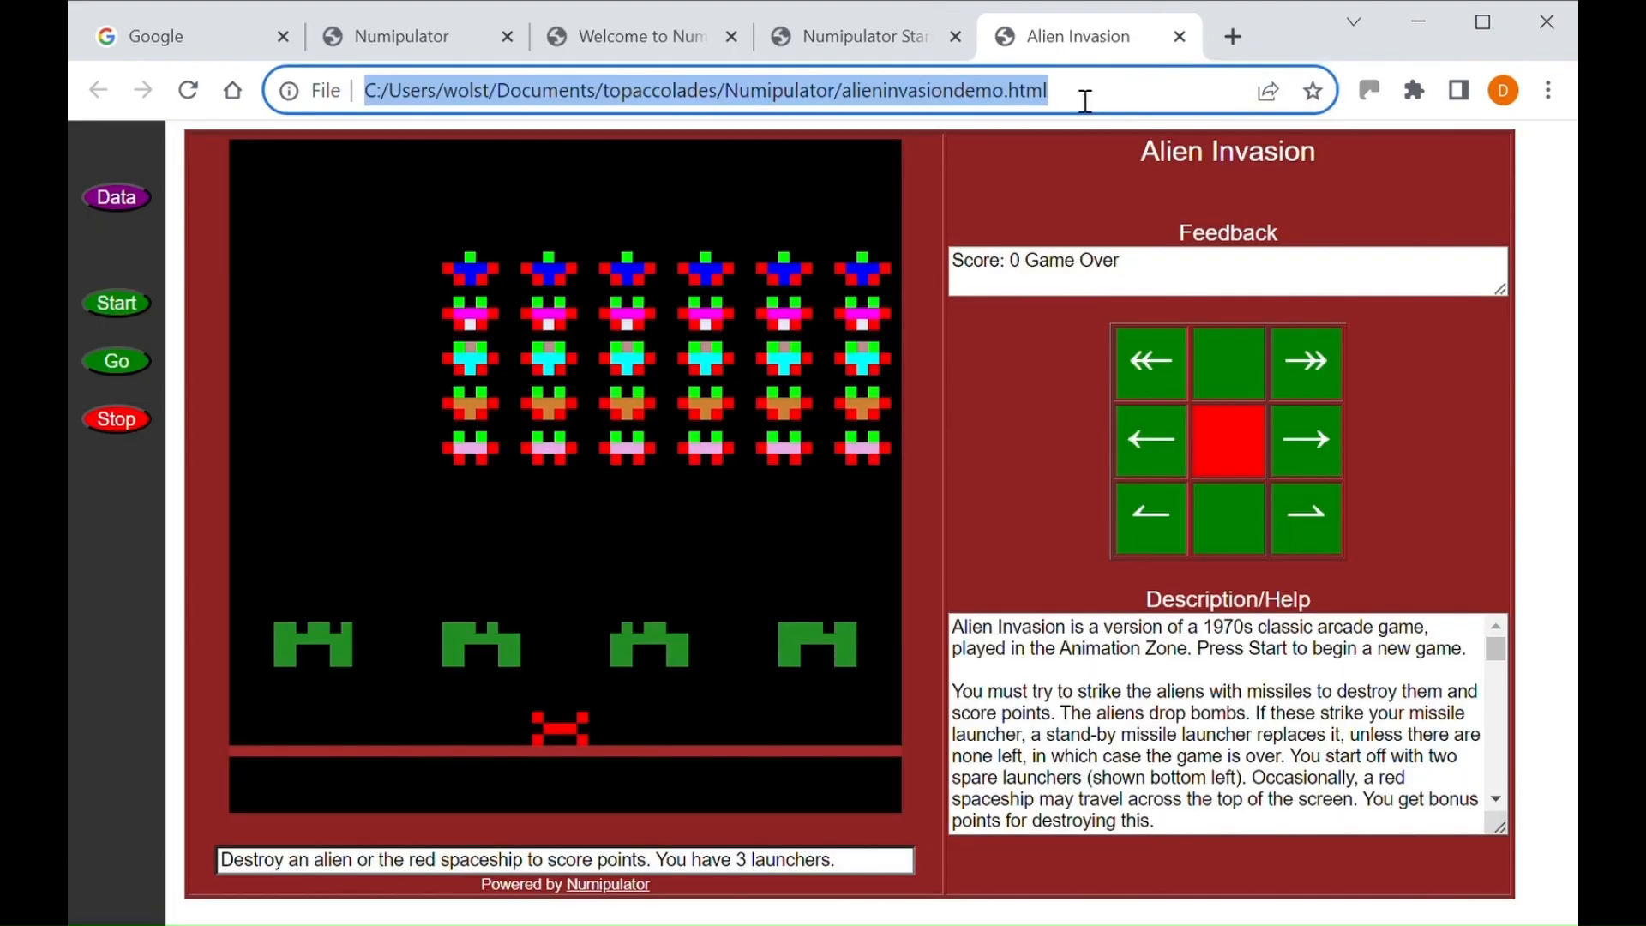
Load alieninvasiondemo.html and play the standalone game, moving the launcher right and left and firing missiles at the aliens
{"action": "key", "text": "Return"}
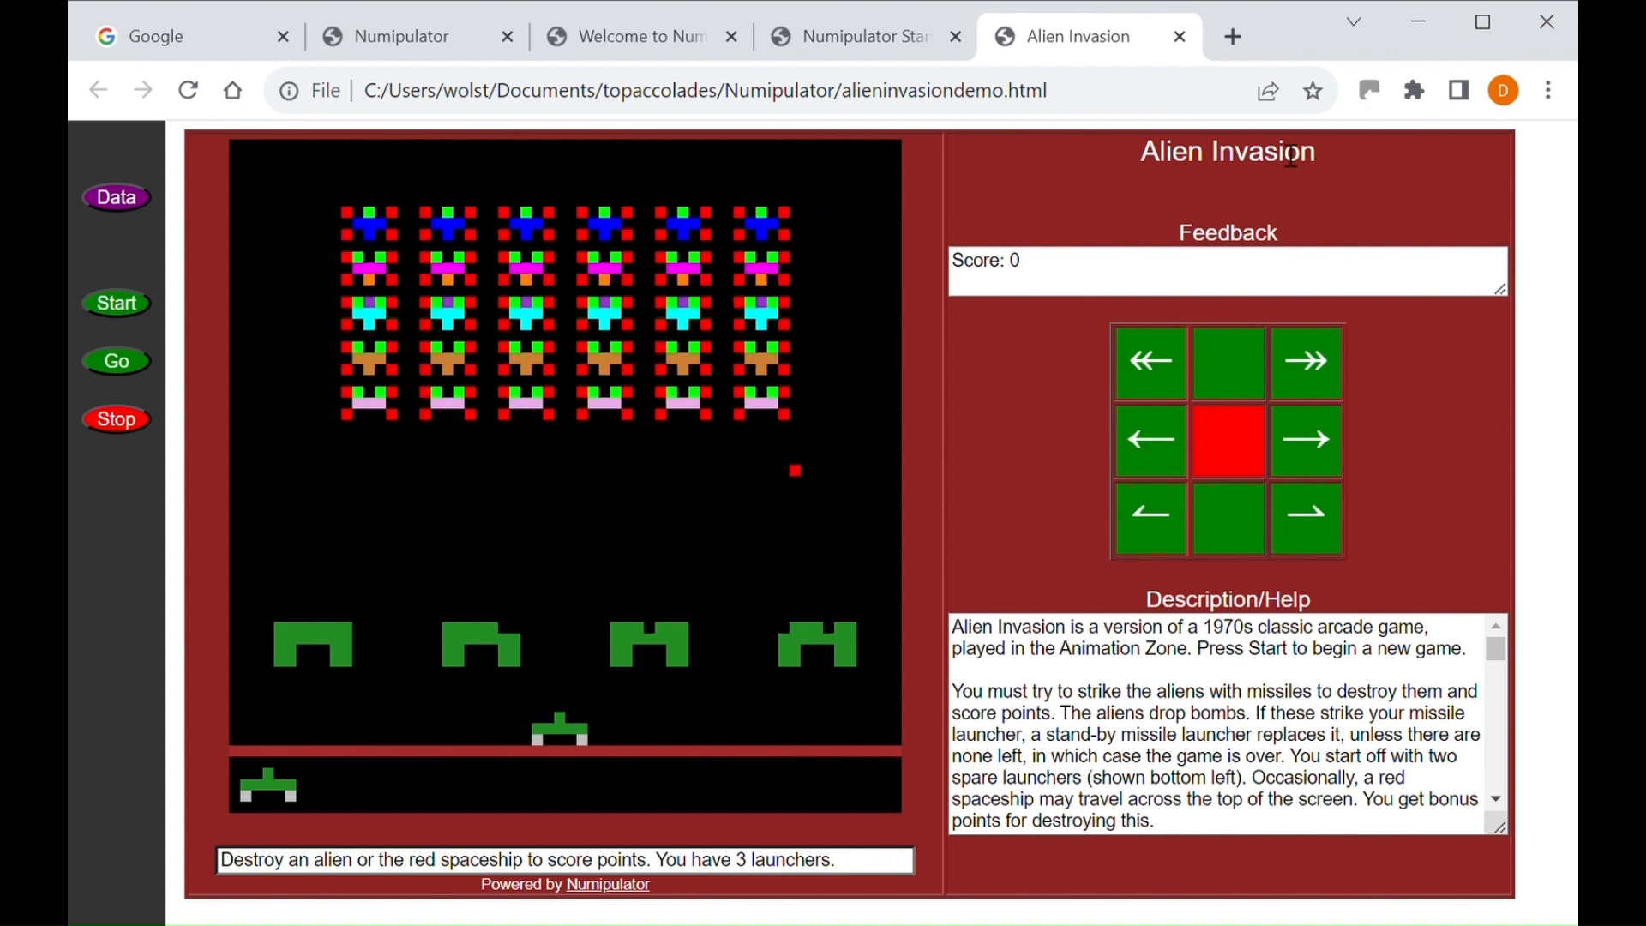
{"action": "left_click", "coordinate": [1290, 376]}
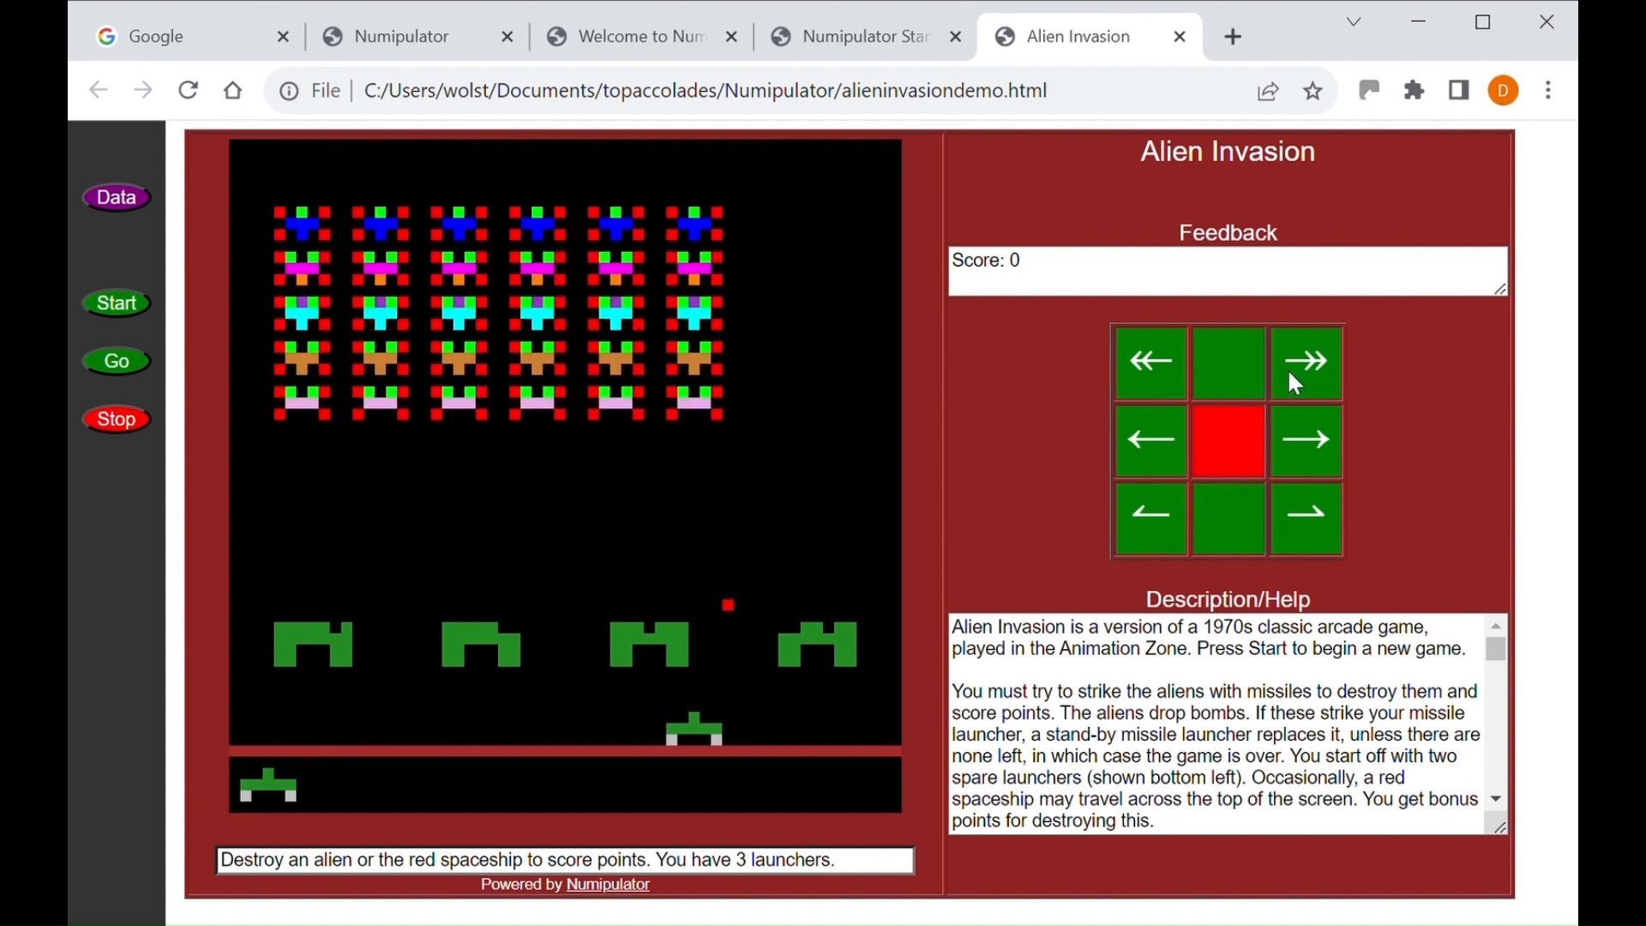
{"action": "left_click", "coordinate": [1145, 450]}
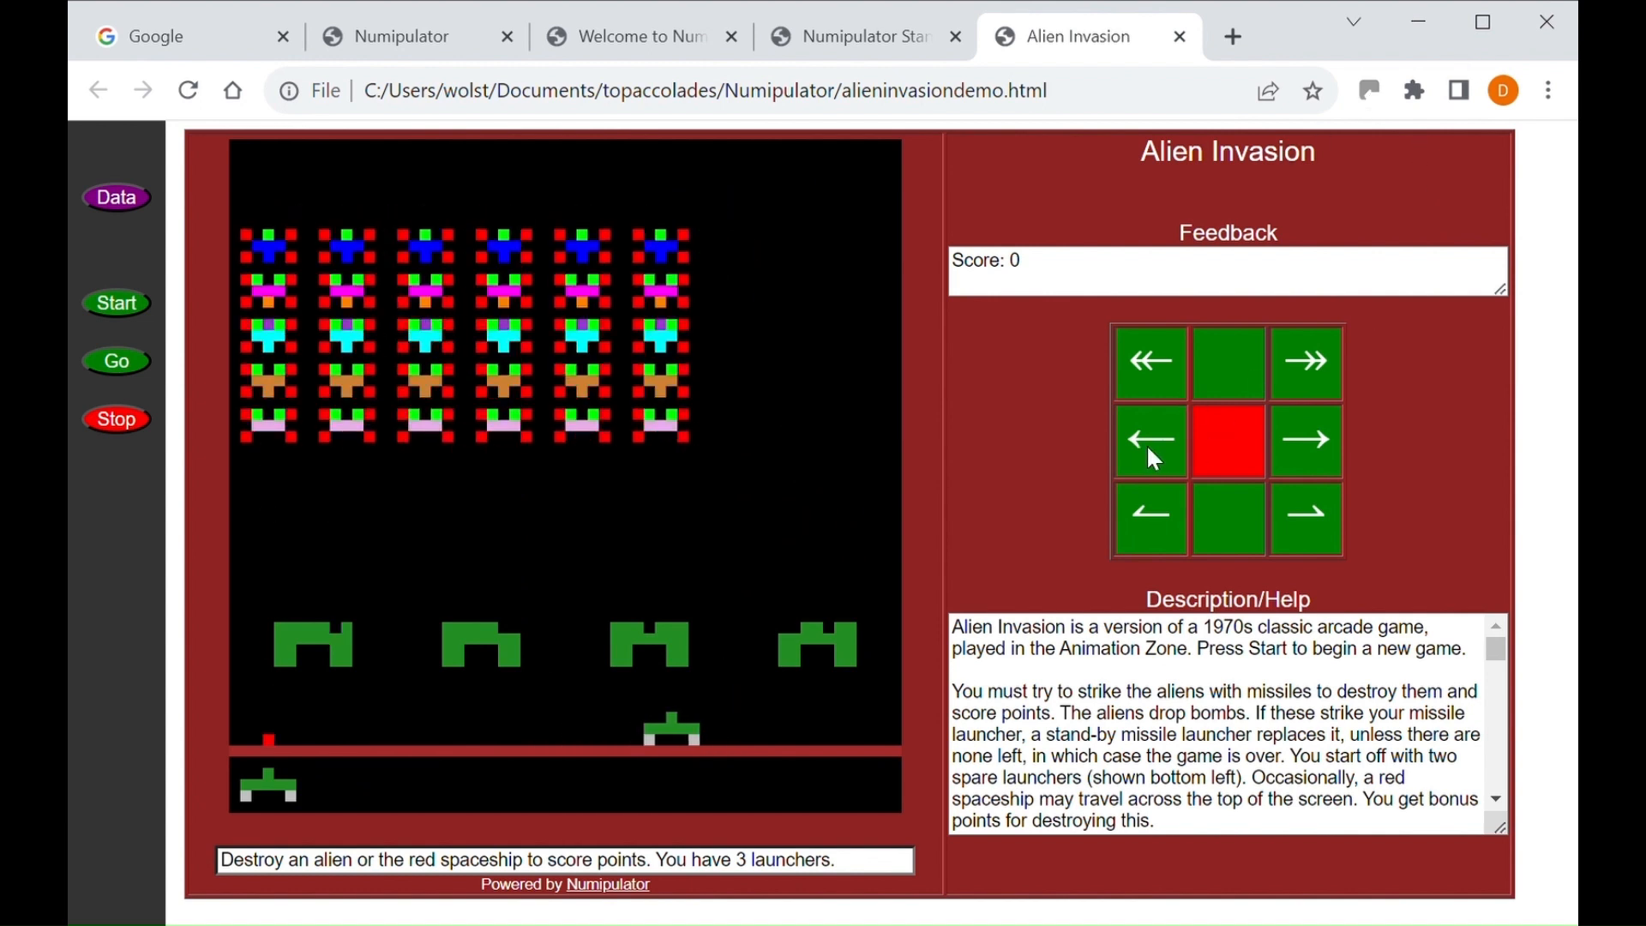
{"action": "left_click", "coordinate": [1212, 446]}
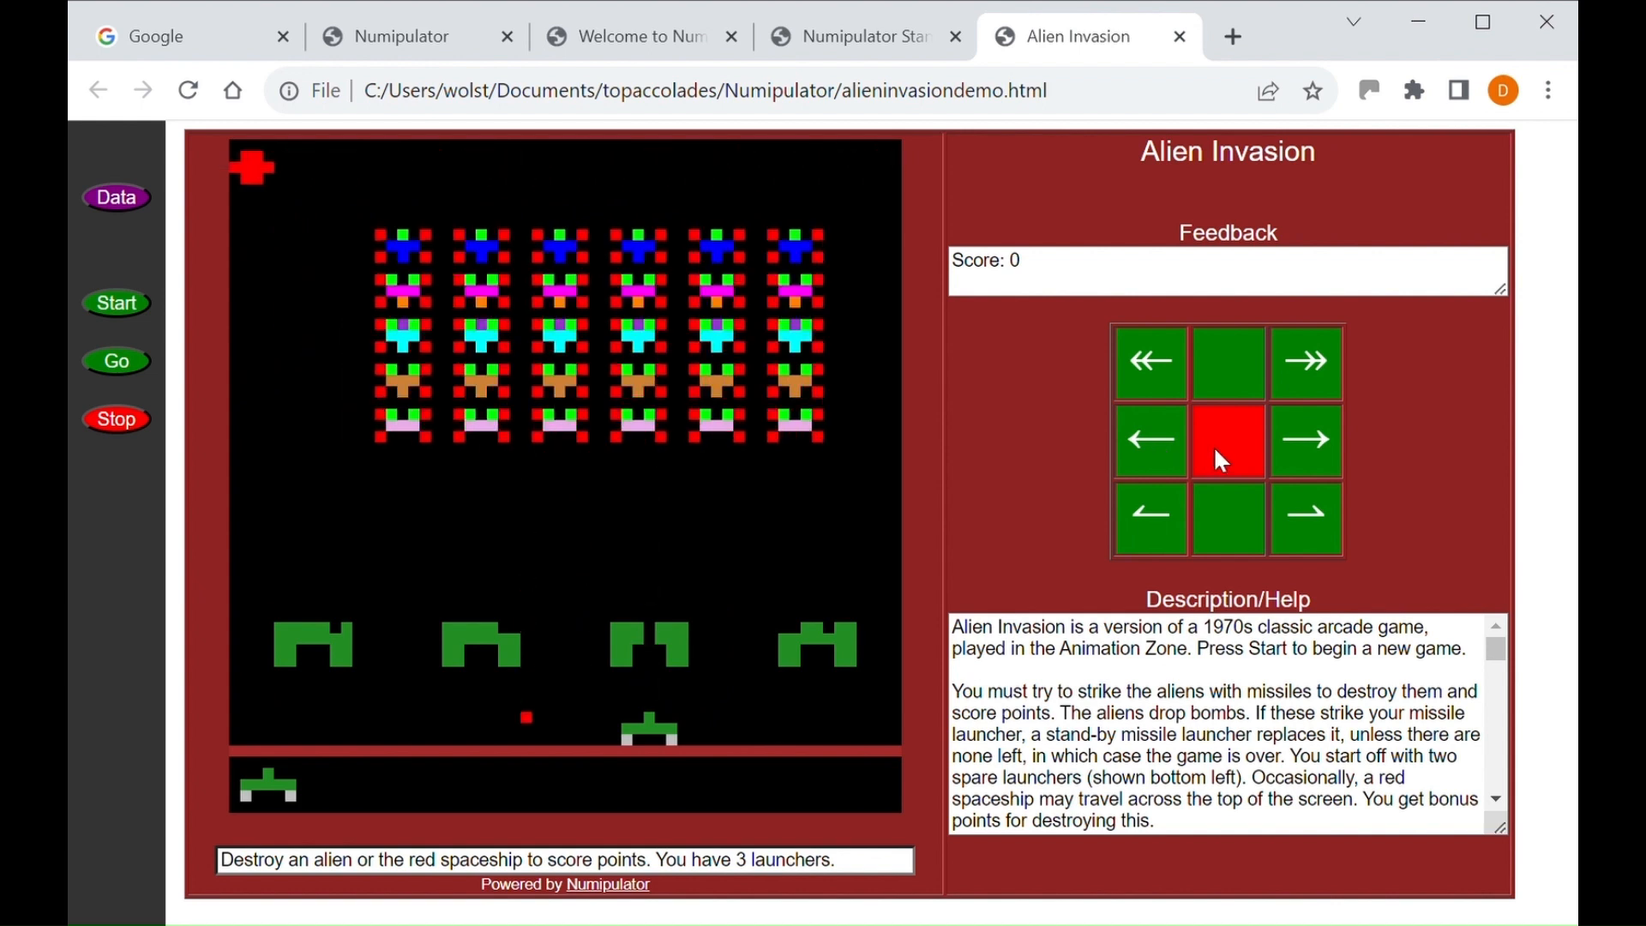
{"action": "left_click", "coordinate": [1216, 452]}
{"action": "left_click", "coordinate": [1212, 446]}
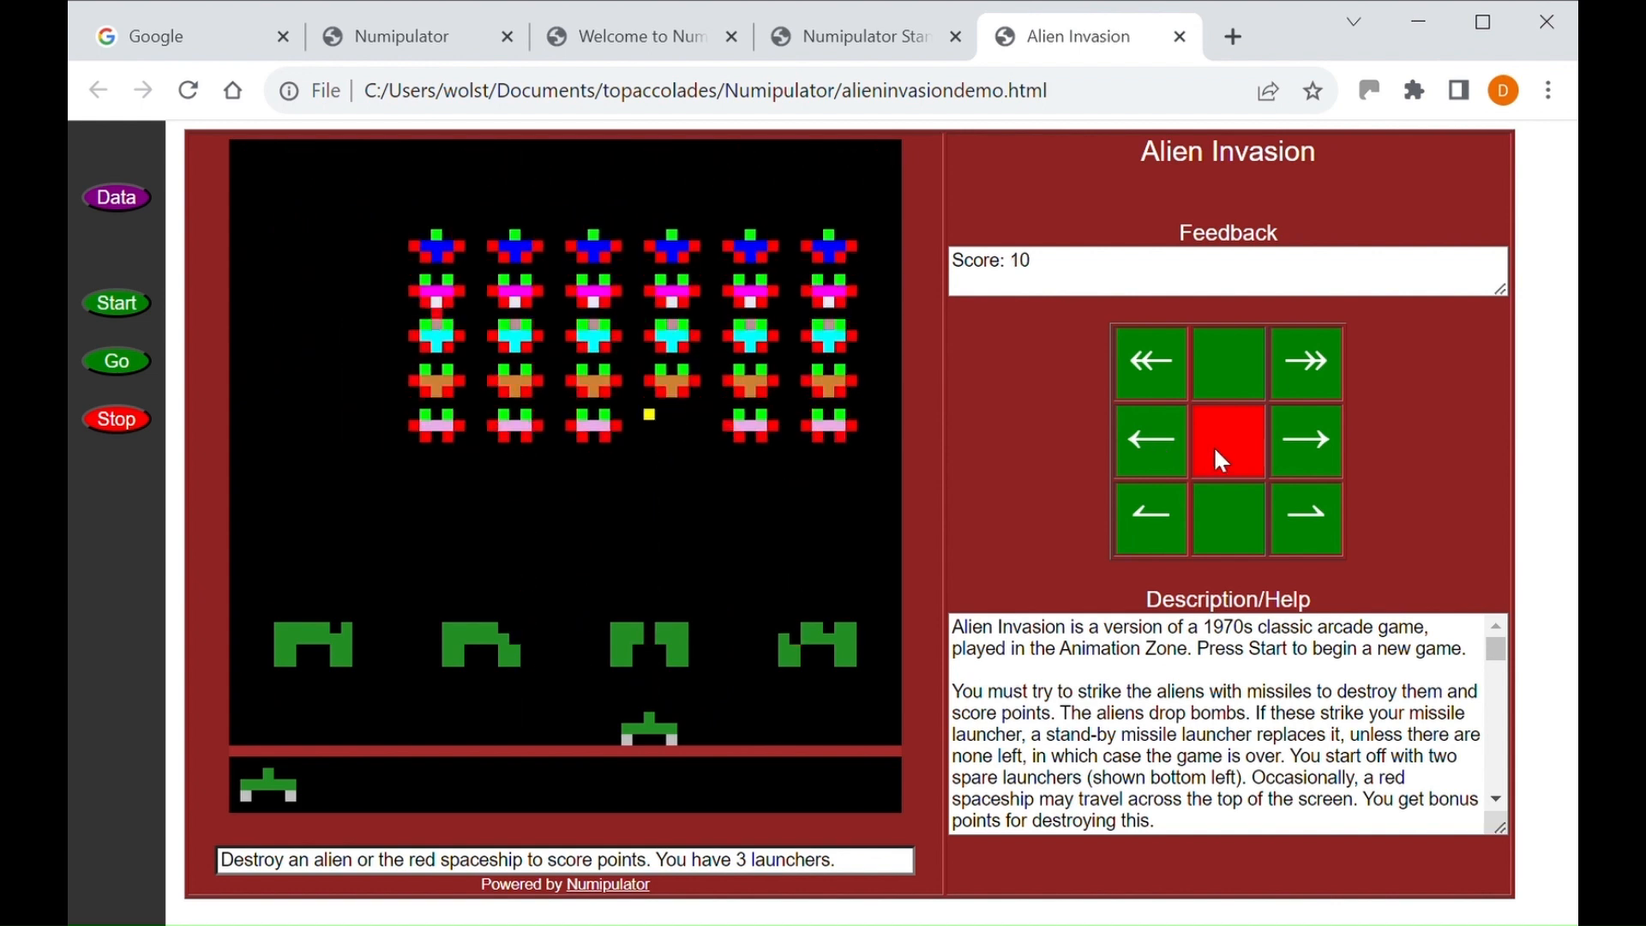
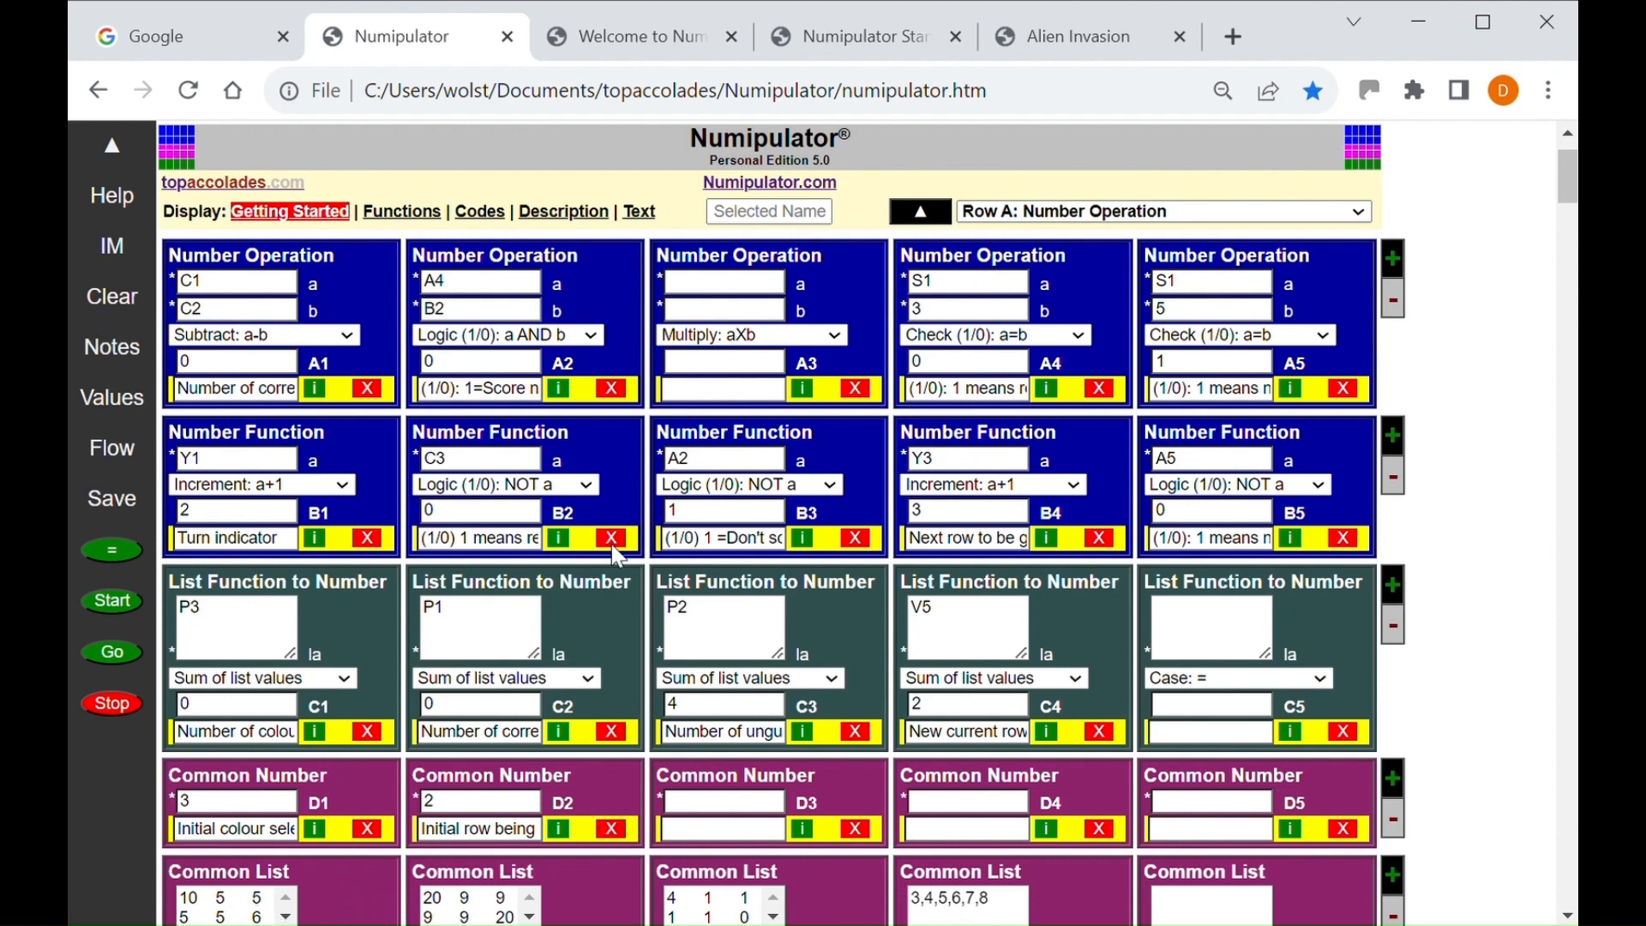
Display the text listing of Code 4X6, read through to its If-Then-Else (All) cells, and close the Information Zone
{"action": "left_click", "coordinate": [650, 221]}
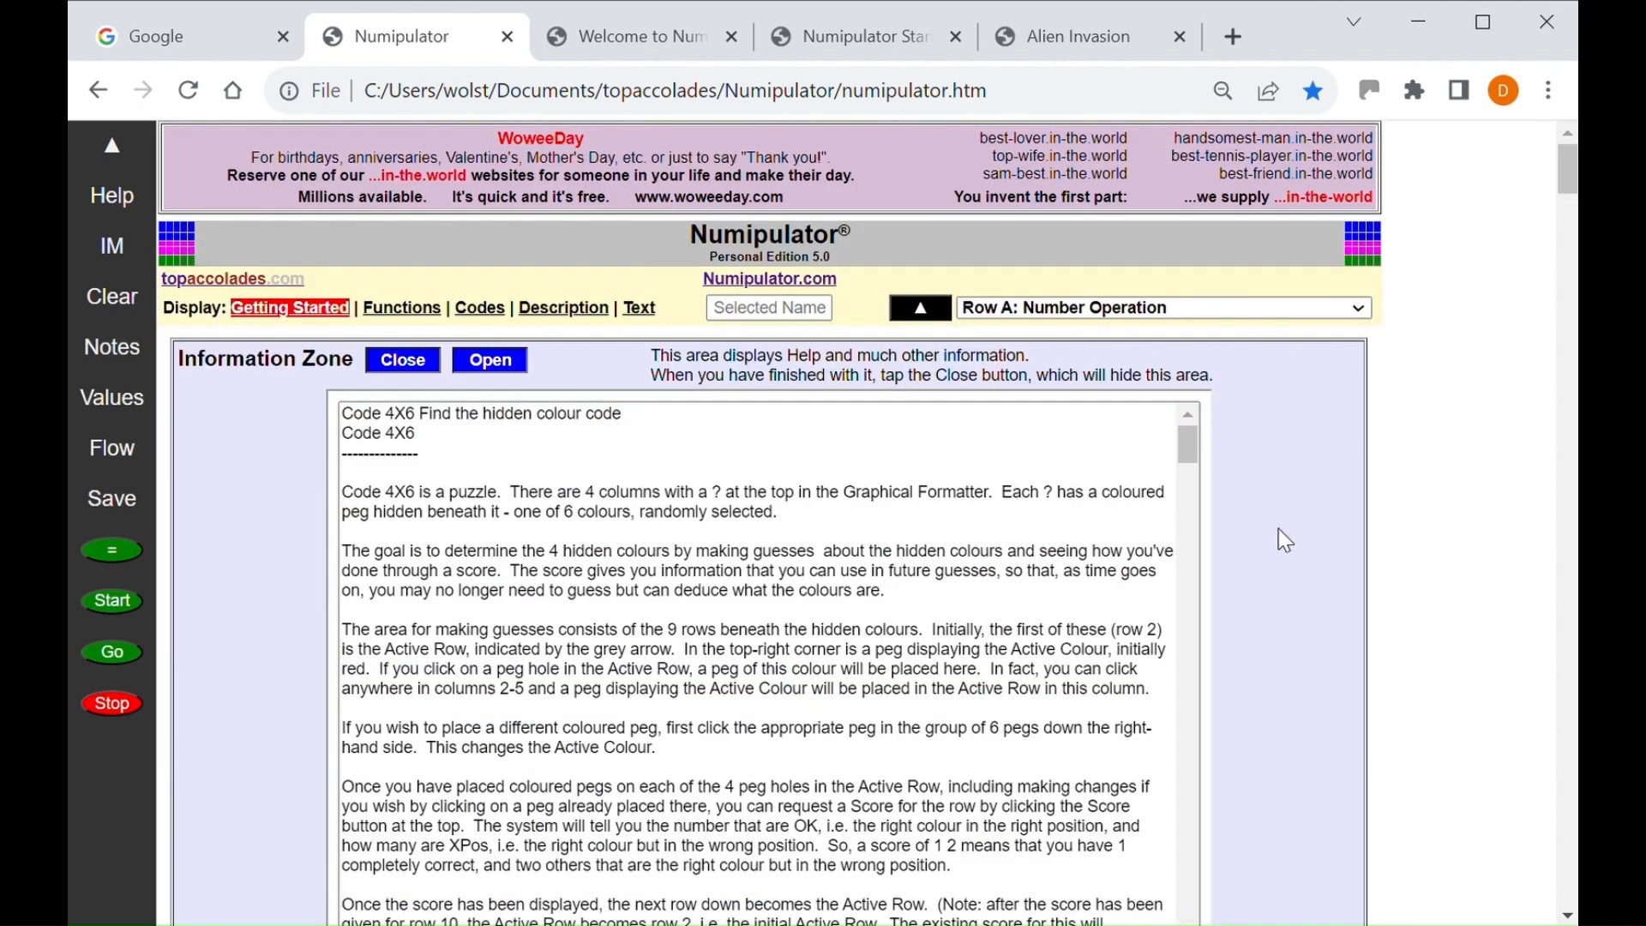
{"action": "left_click_drag", "start_coordinate": [1188, 443], "coordinate": [1186, 763]}
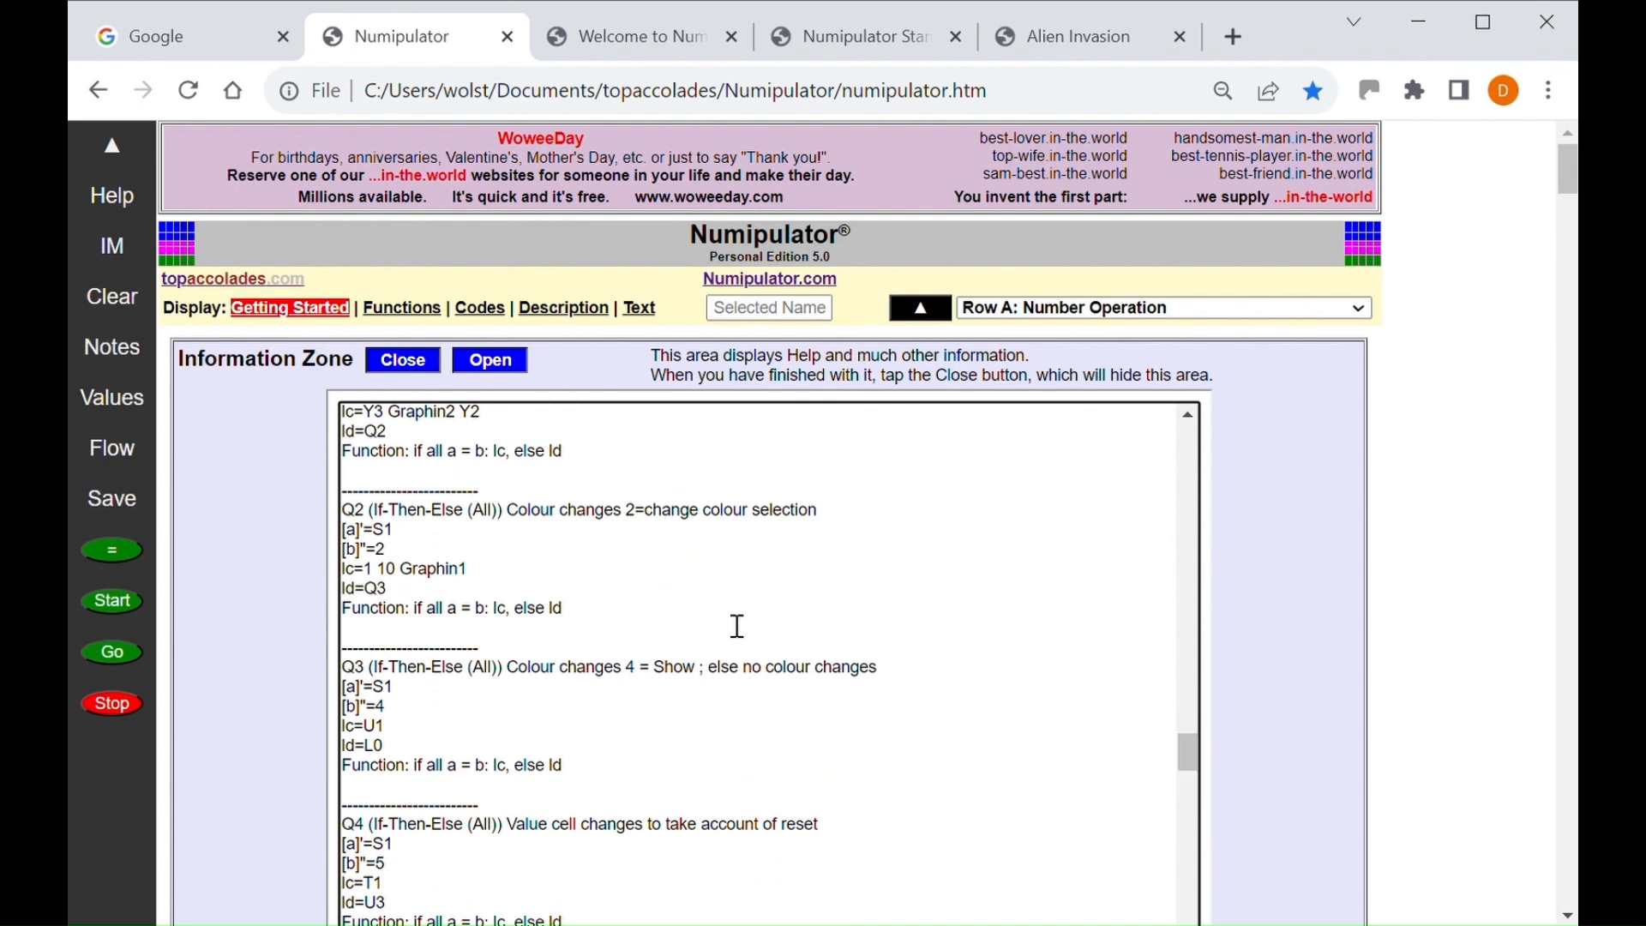
{"action": "left_click", "coordinate": [426, 367]}
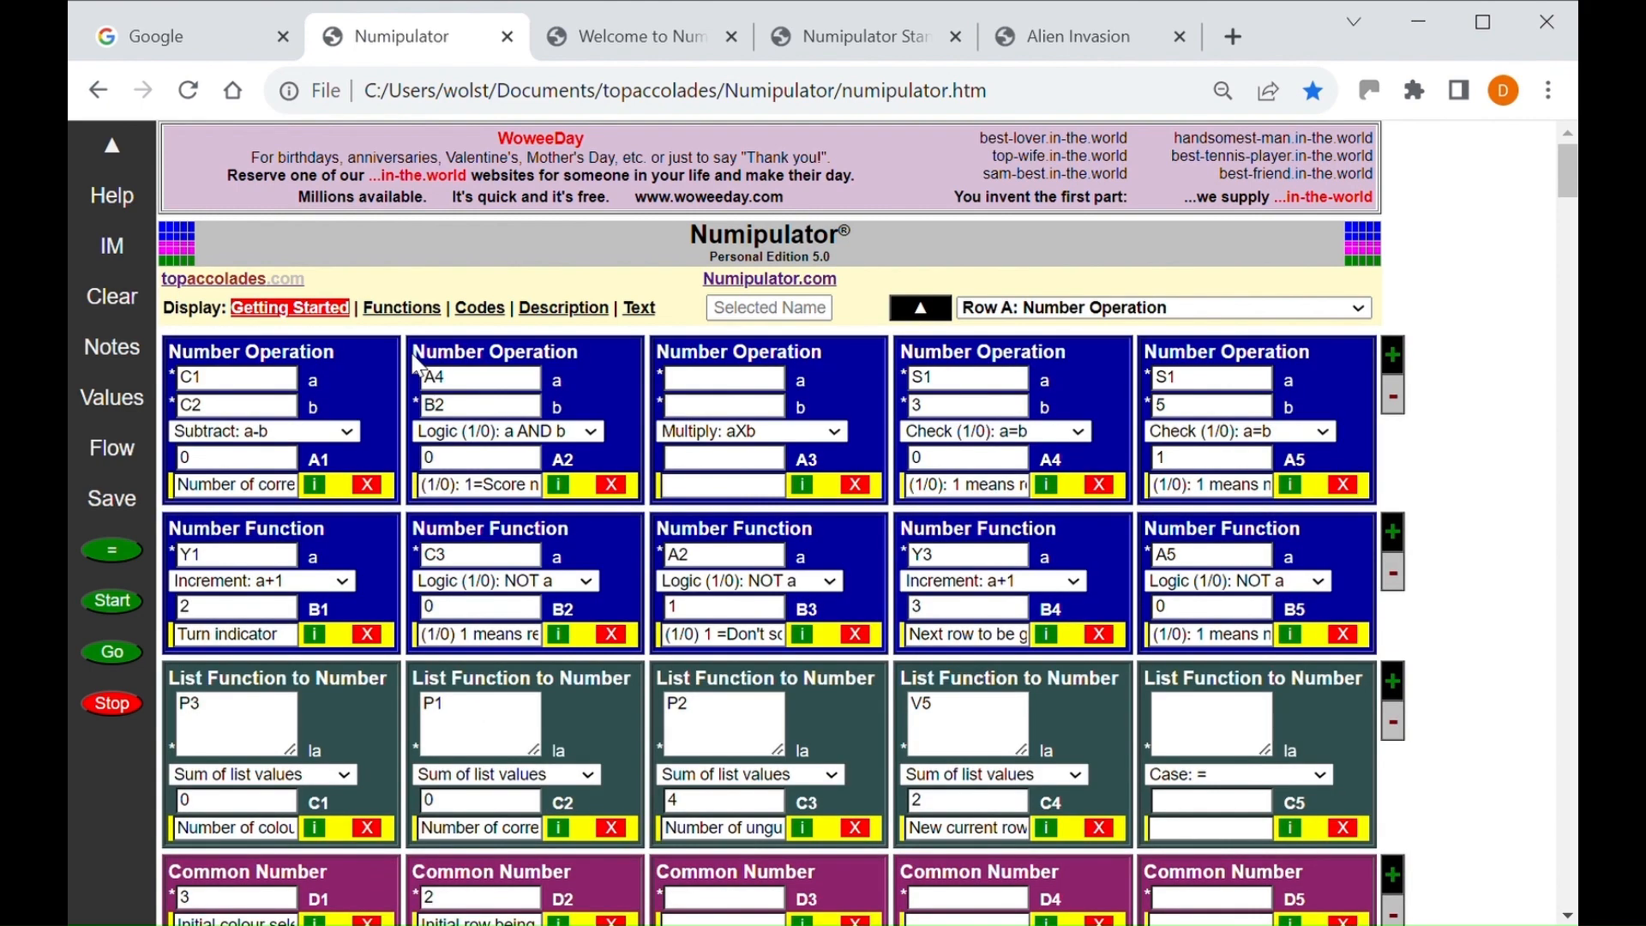
{"action": "scroll", "coordinate": [1448, 240], "scroll_direction": "down", "scroll_amount": 1}
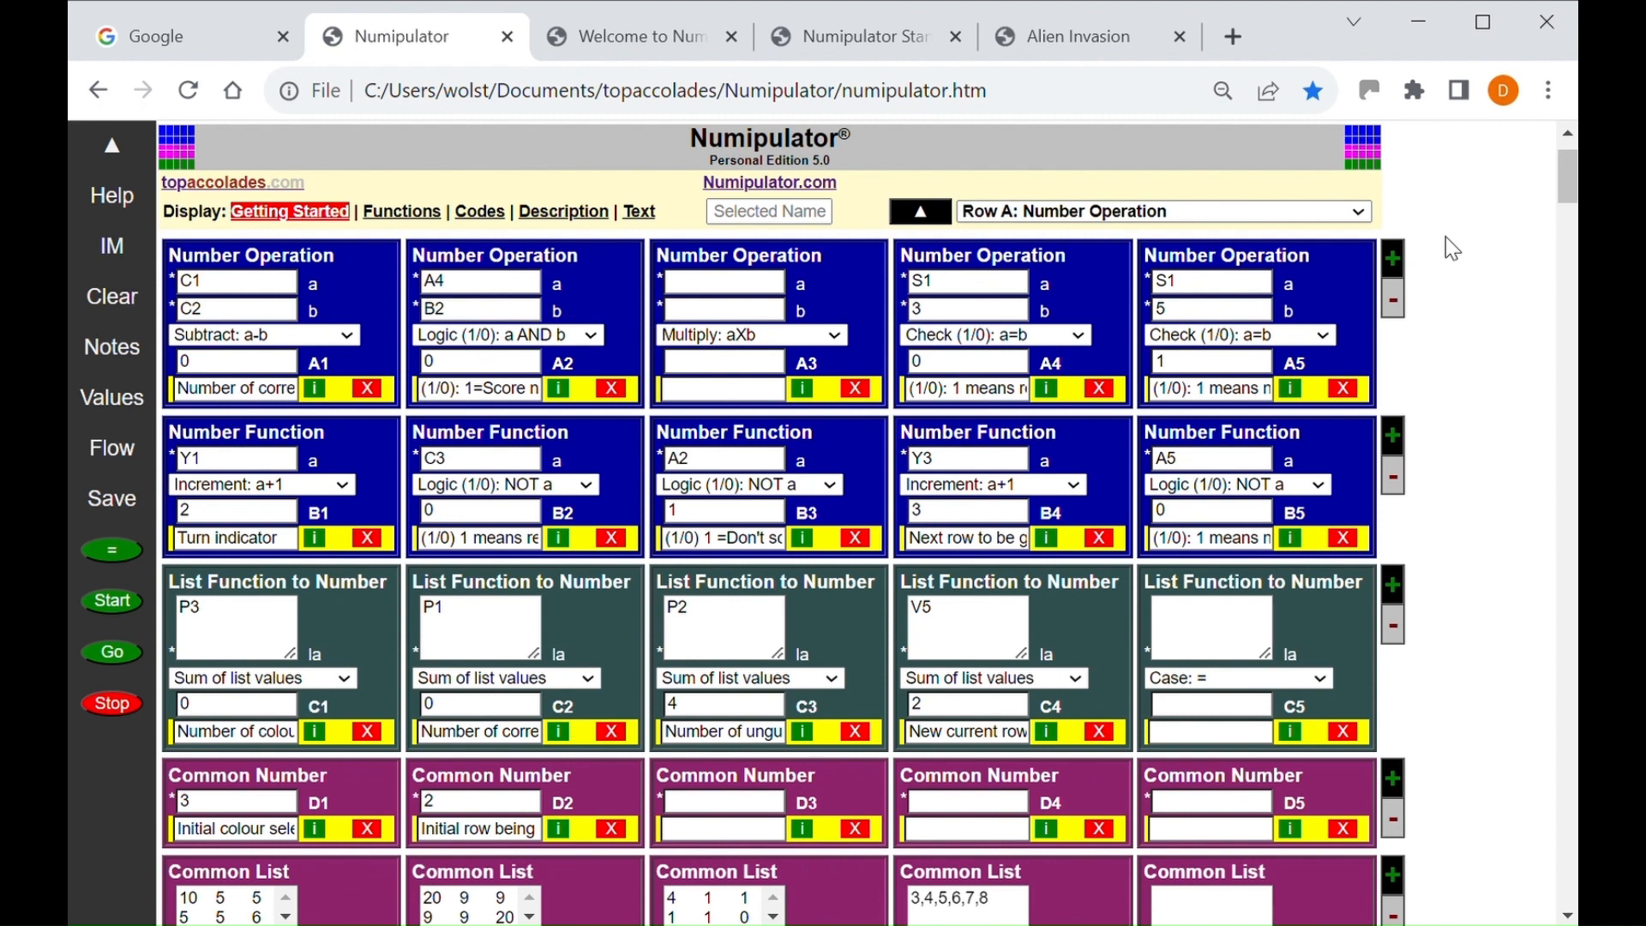